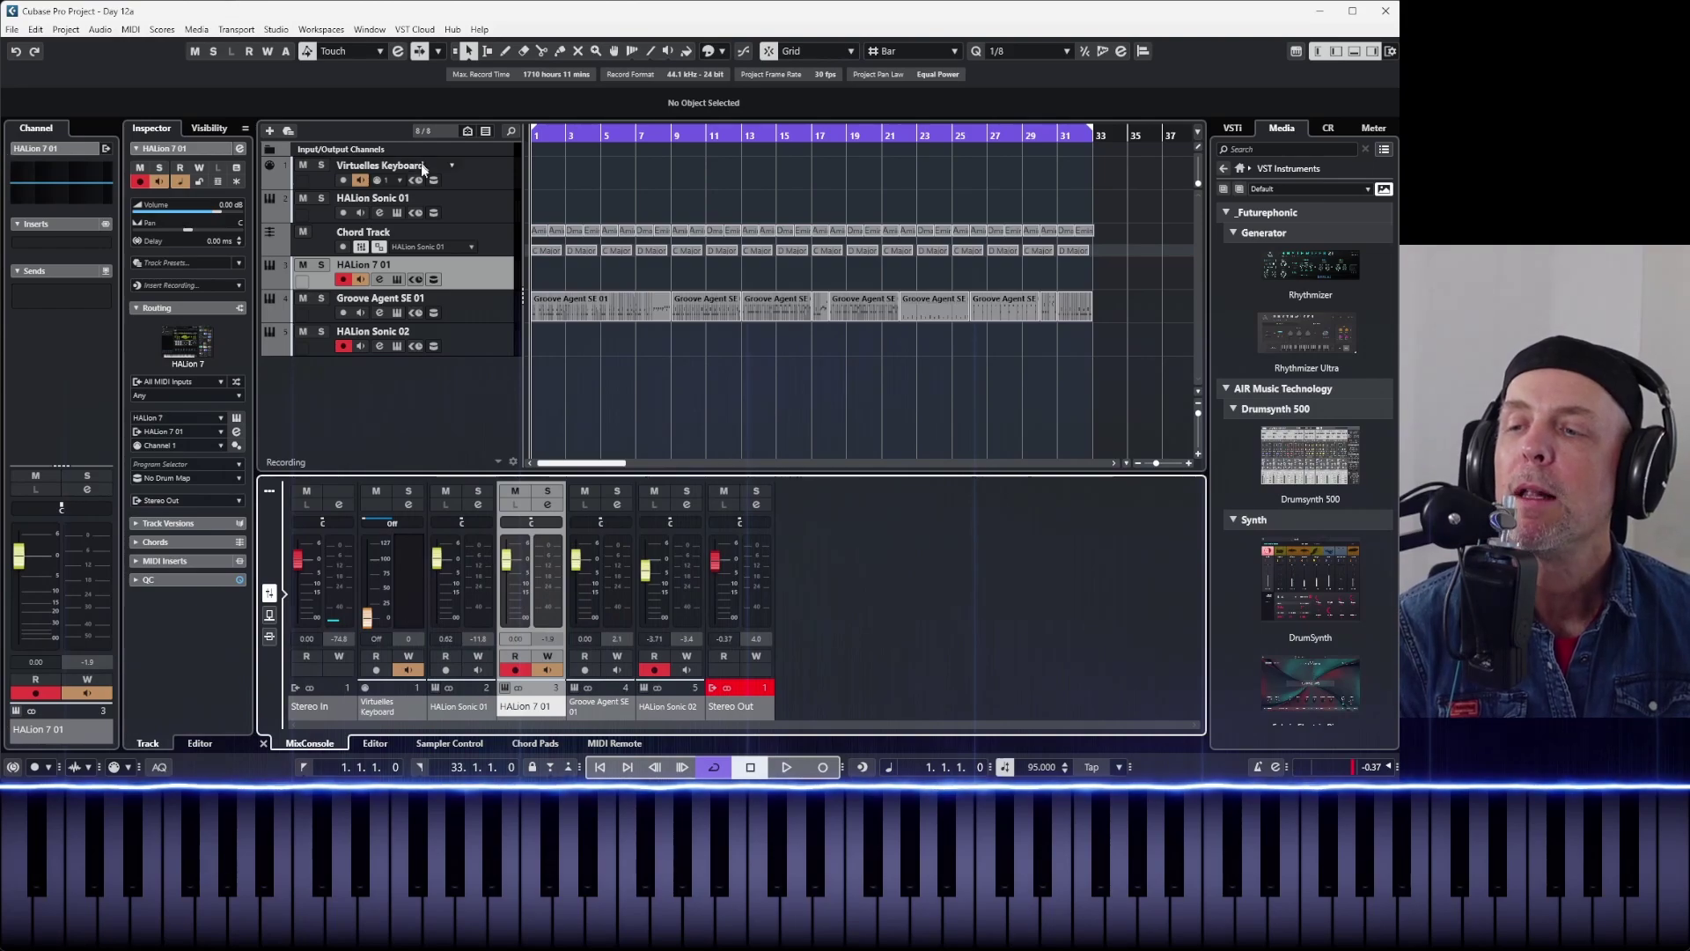
- Turn off monitoring on the HALion 7 01 track, disarm HALion Sonic 02, and leave only HALion 7 01 record-enabled
click(359, 279)
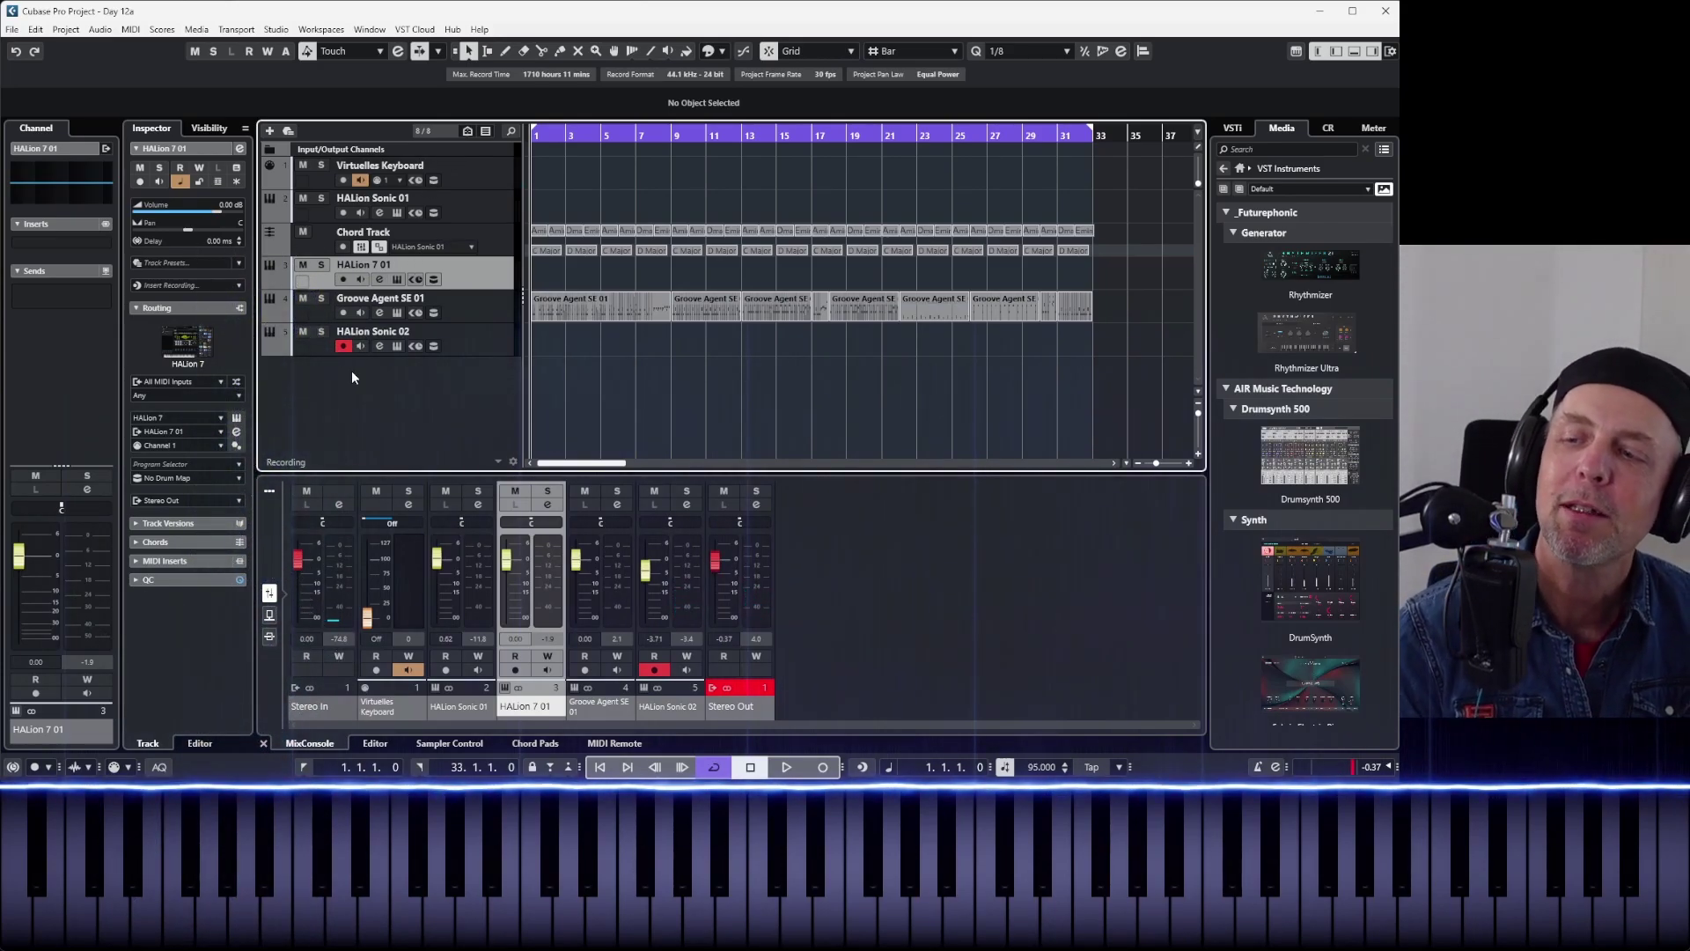
click(343, 347)
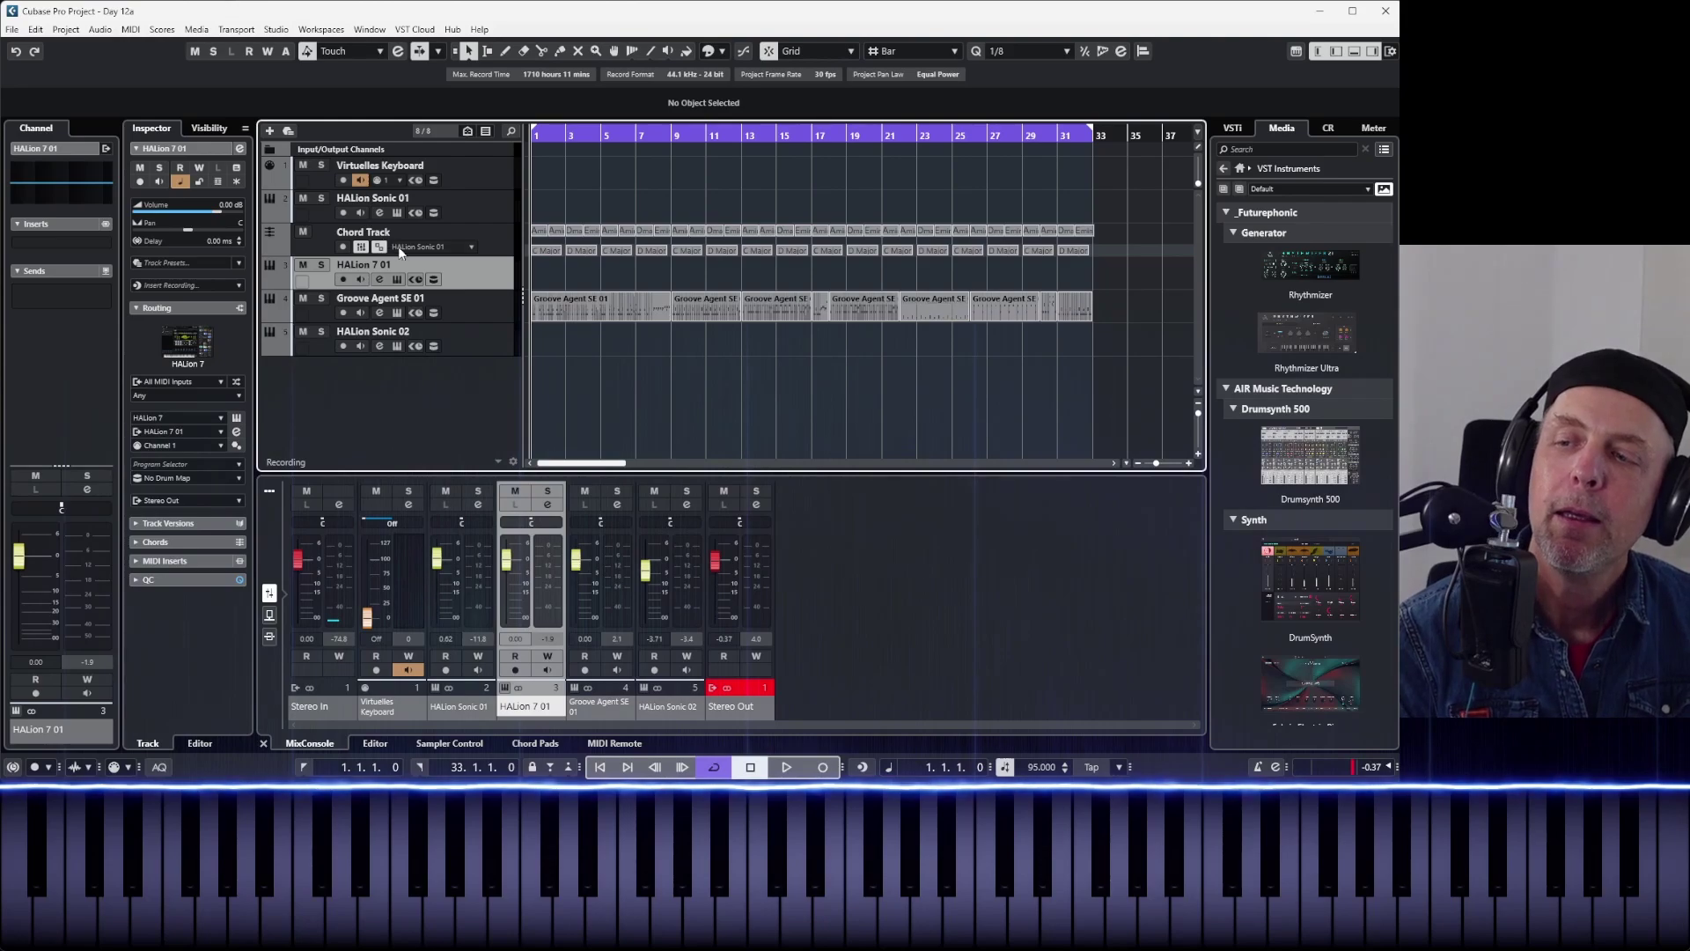
click(344, 279)
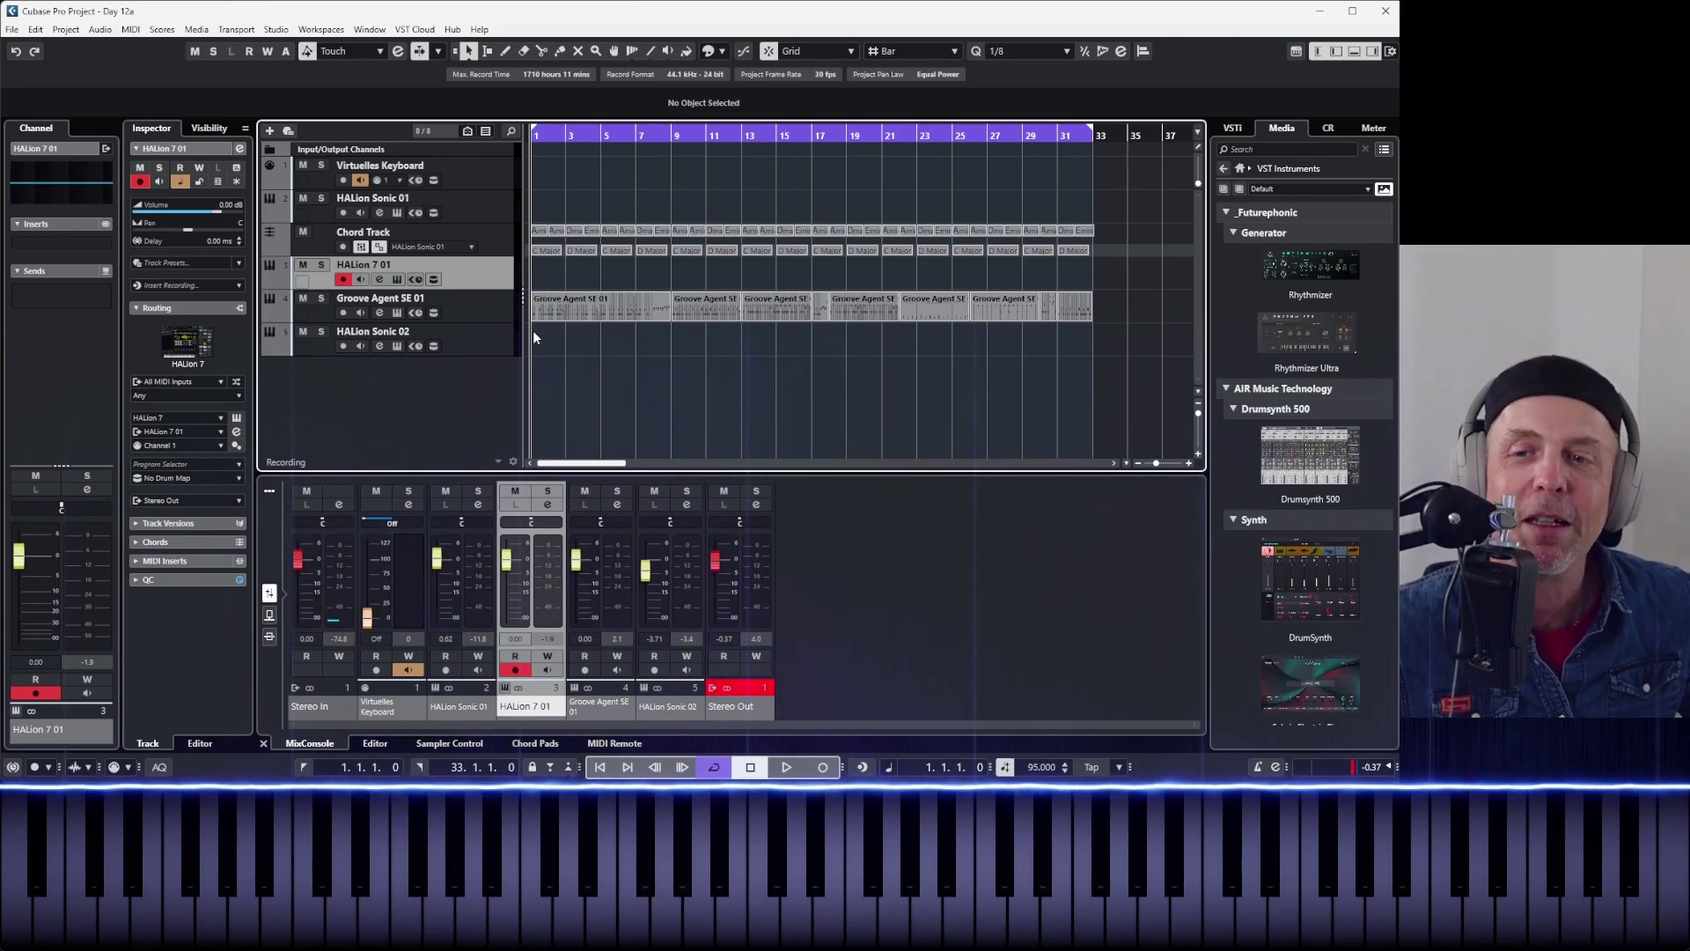
- Play the arrangement from bar 1 to listen to the chords and drums, and return the cursor to the start
key(space)
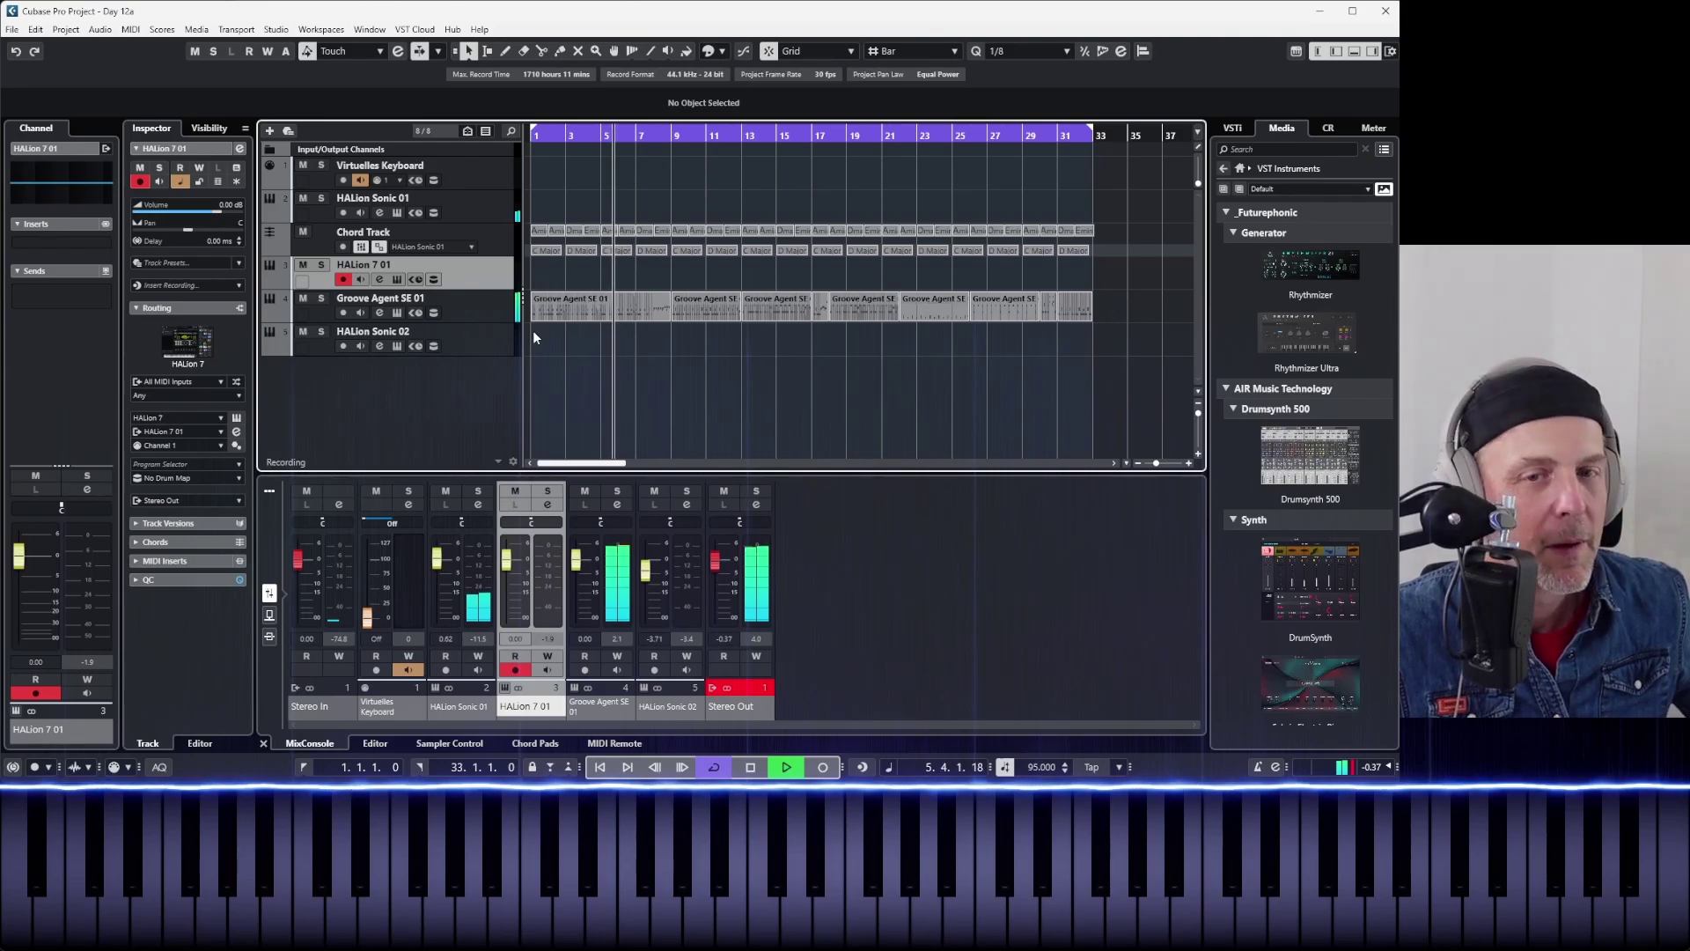
key(space)
key(KP_0)
key(KP_0)
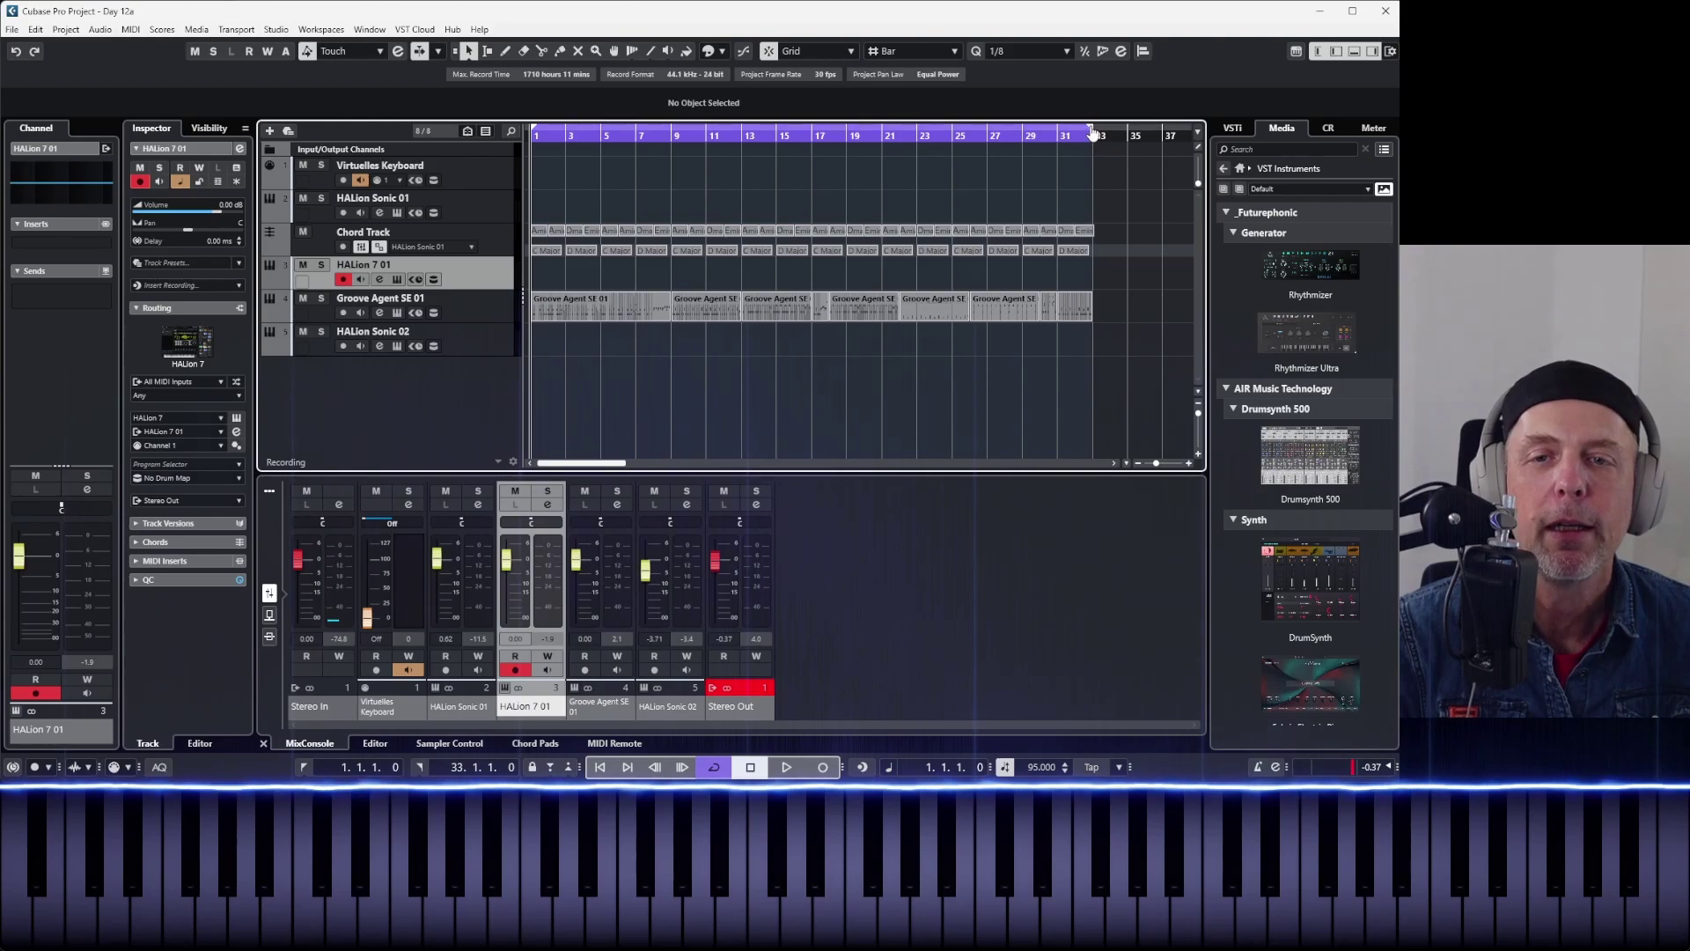
- Shorten the active cycle range to bars 1 to 5 and record-enable HALion Sonic 02 instead of HALion 7 01
drag(1083, 132, 602, 134)
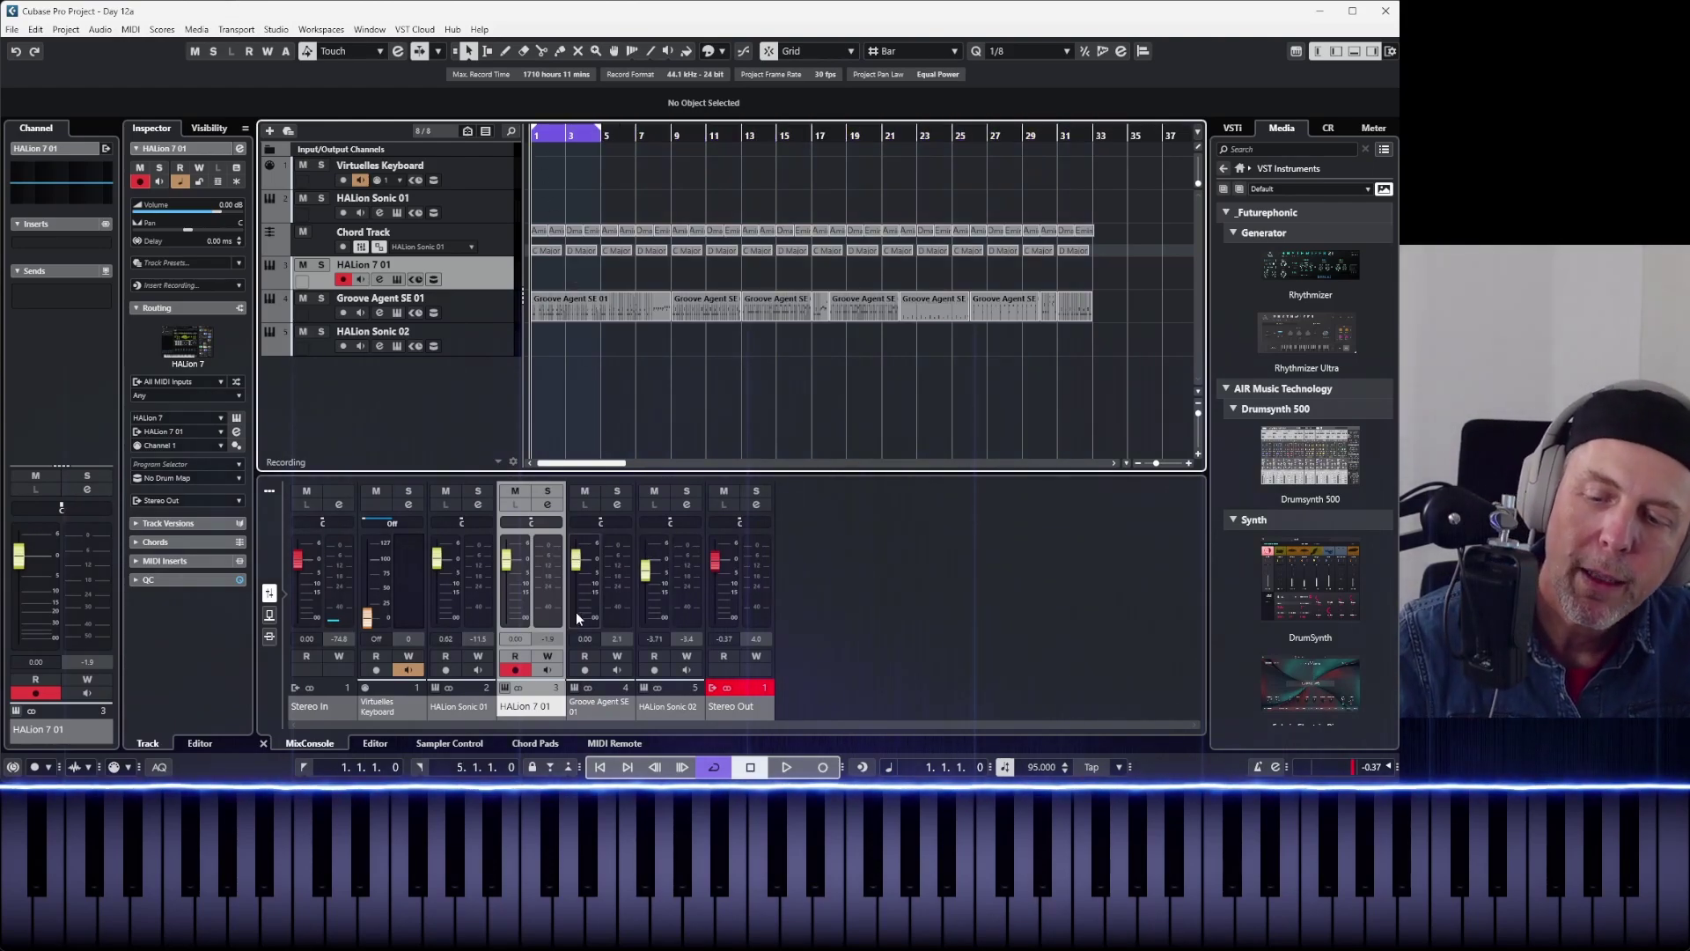
click(711, 768)
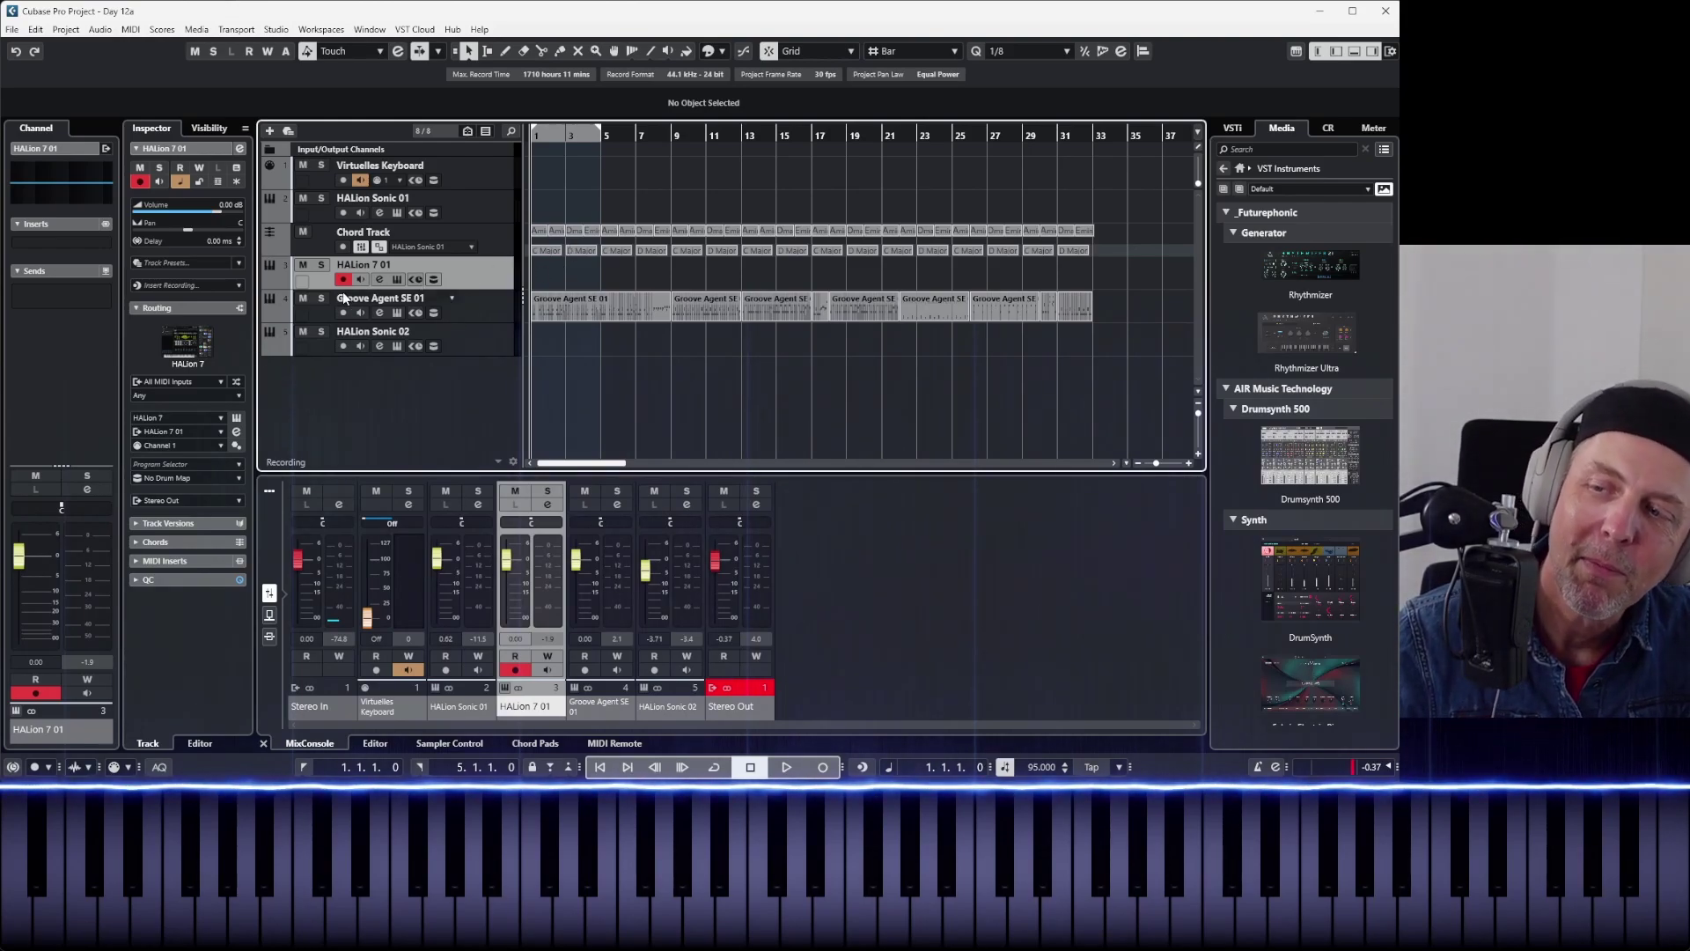
click(345, 346)
click(343, 279)
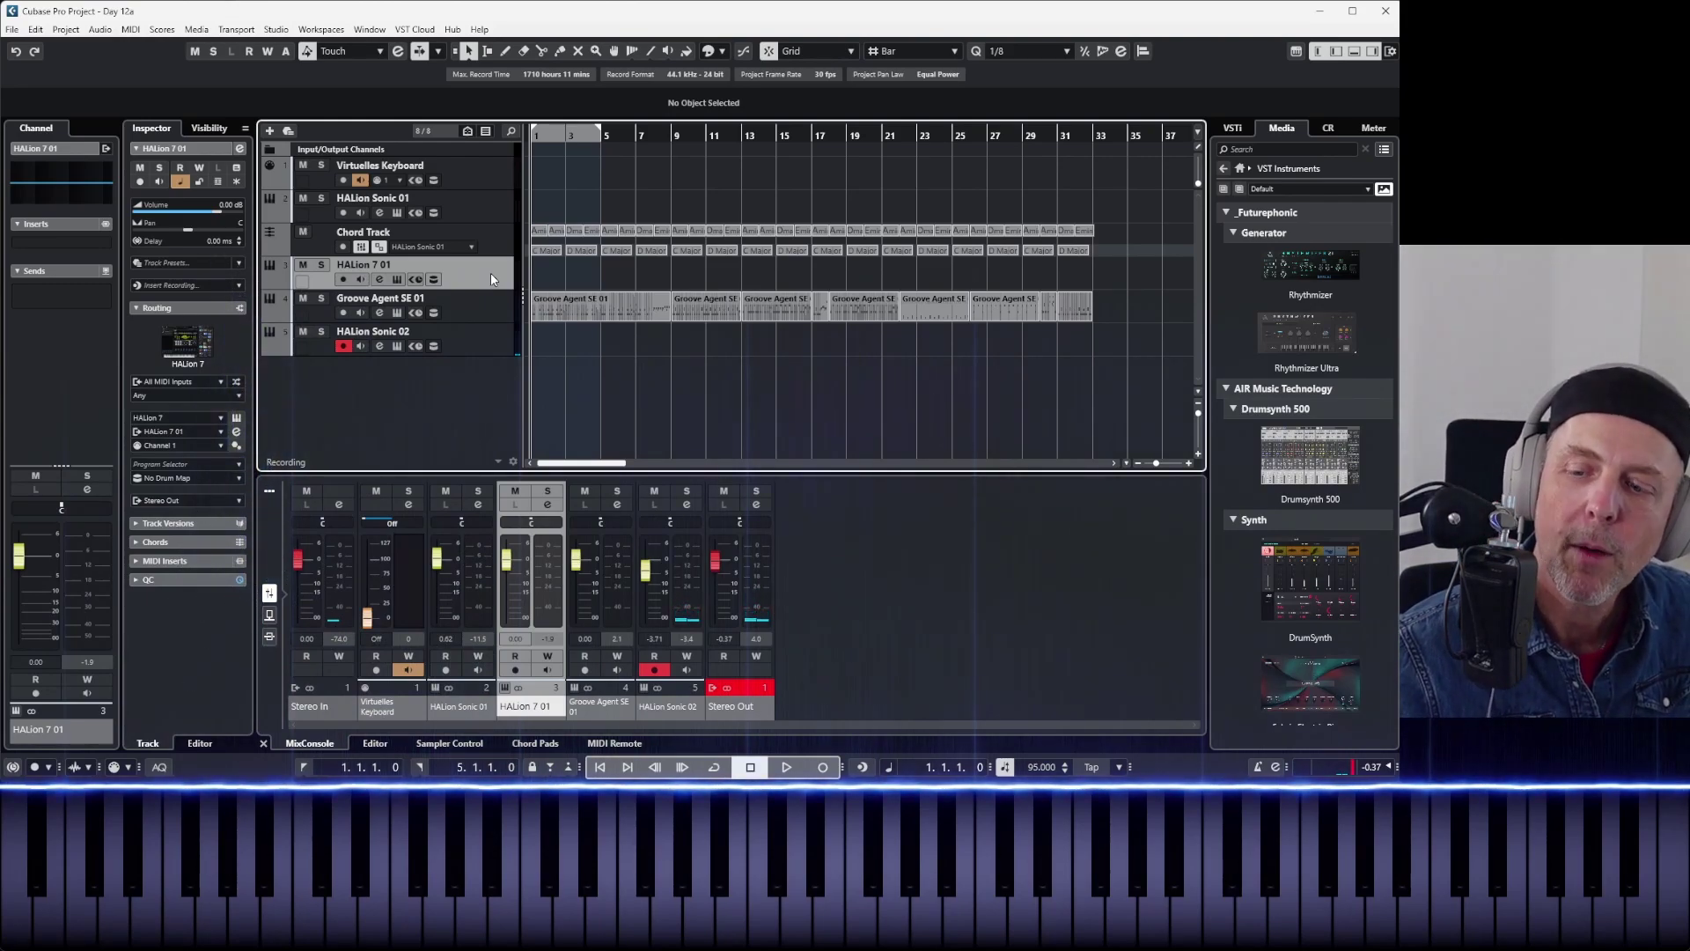
click(715, 767)
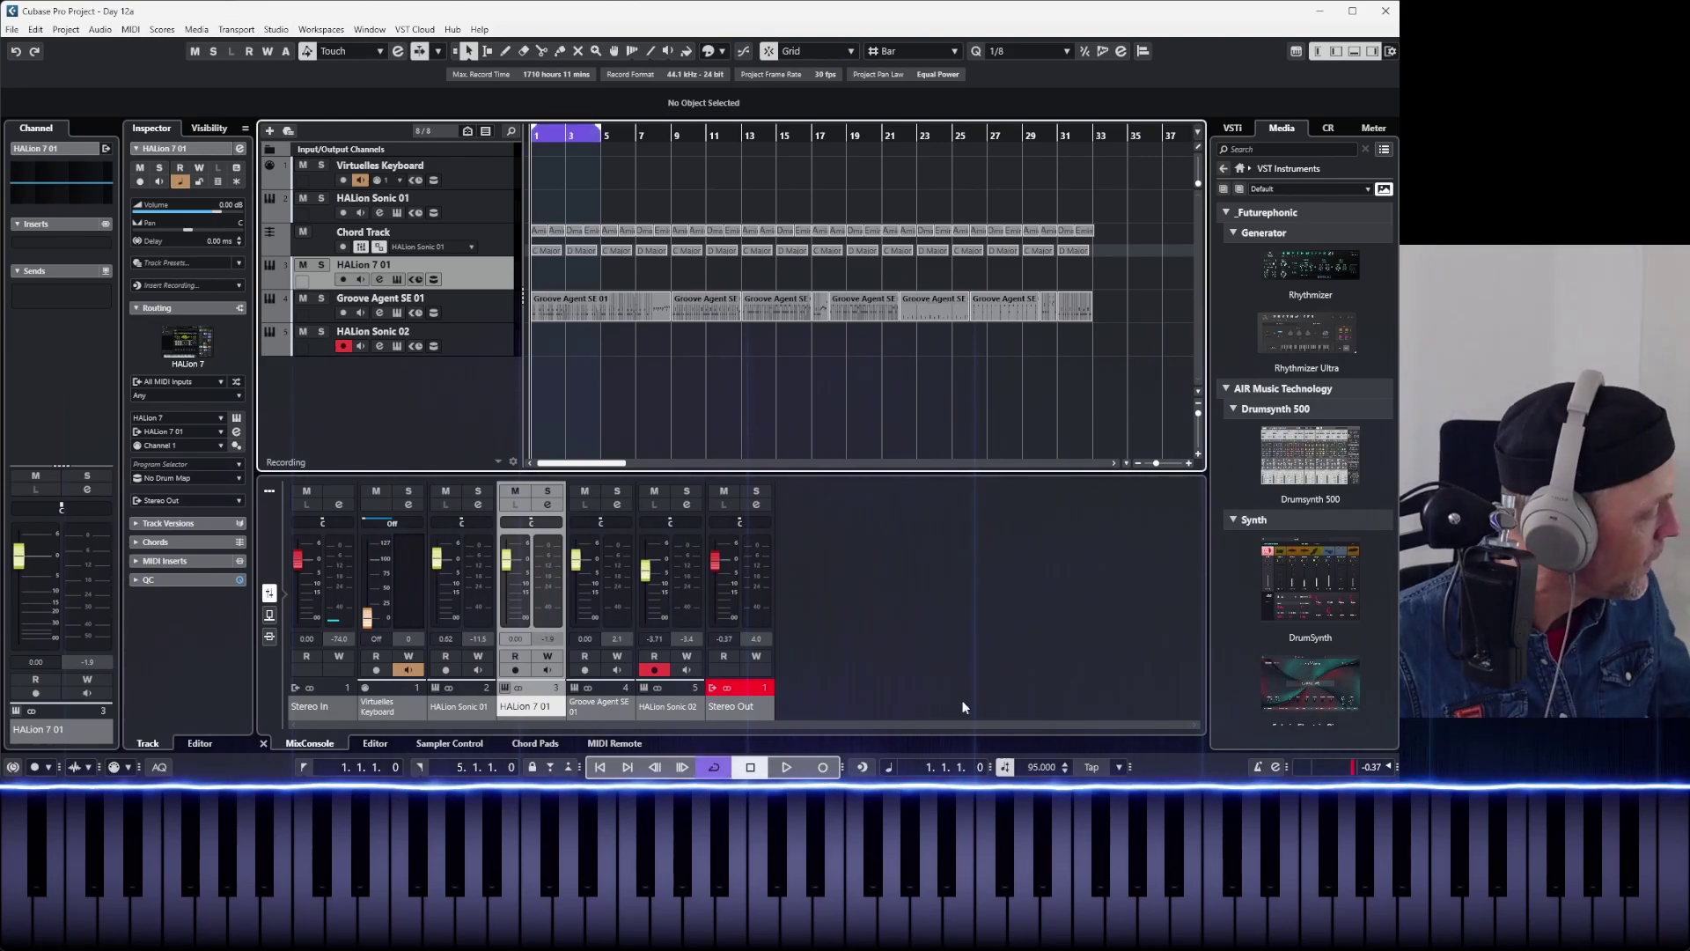
- Perform on HALion Sonic 02 over the cycled playback without recording, restarting from bar 1 for a second attempt
key(space)
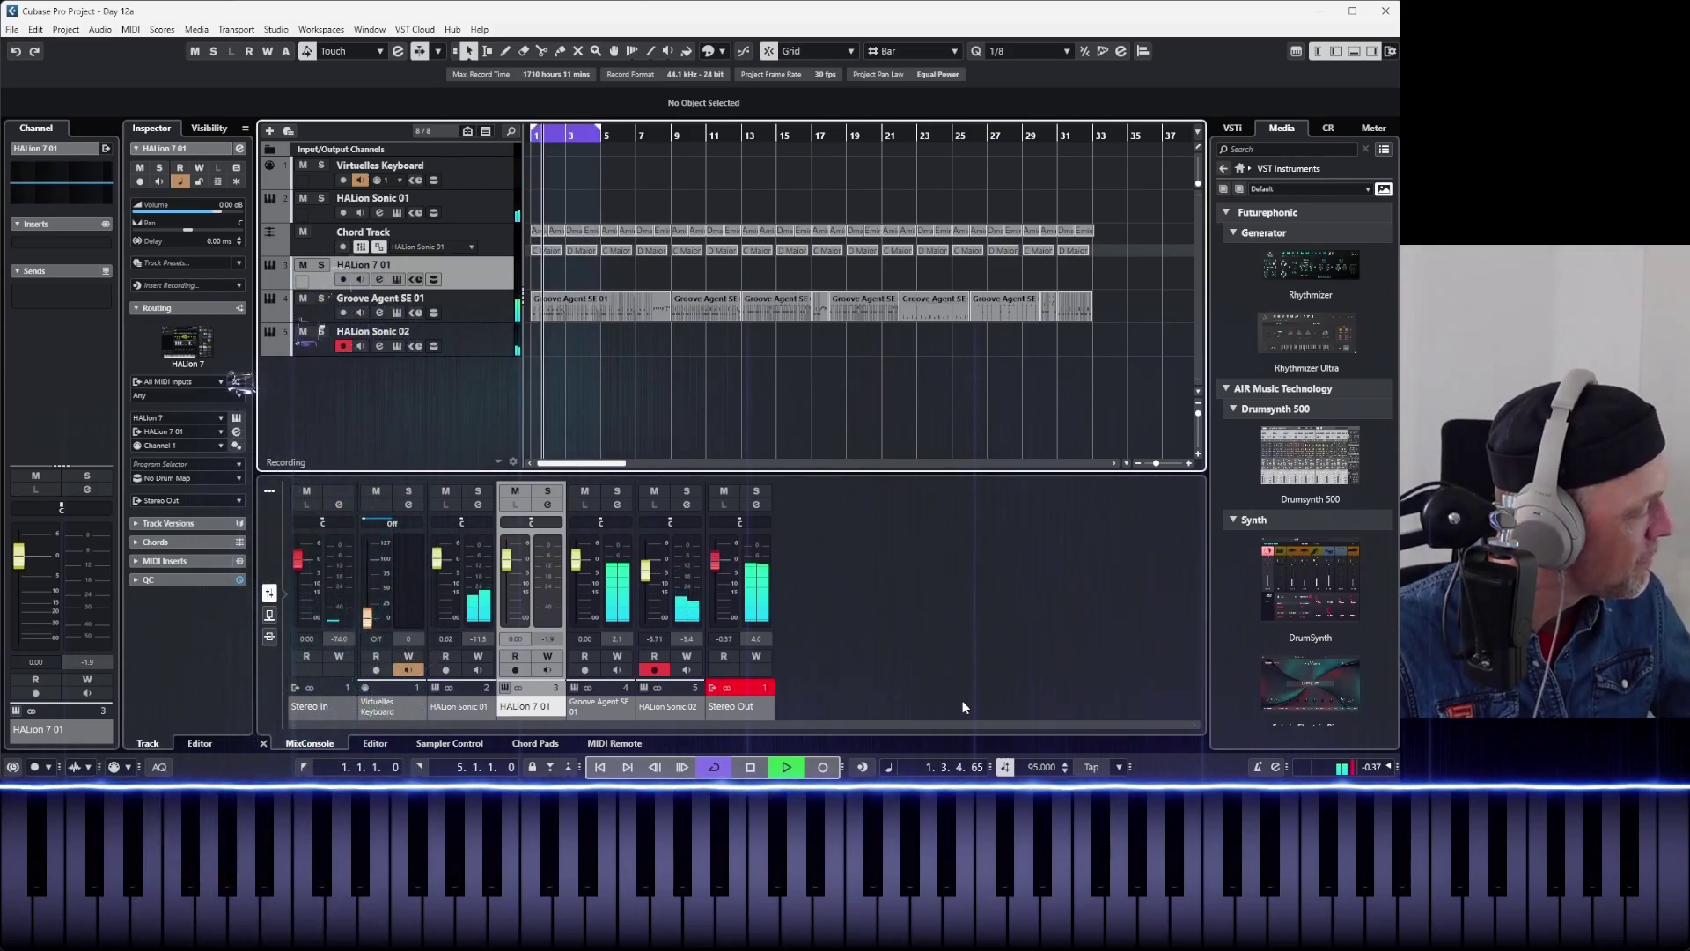
key(space)
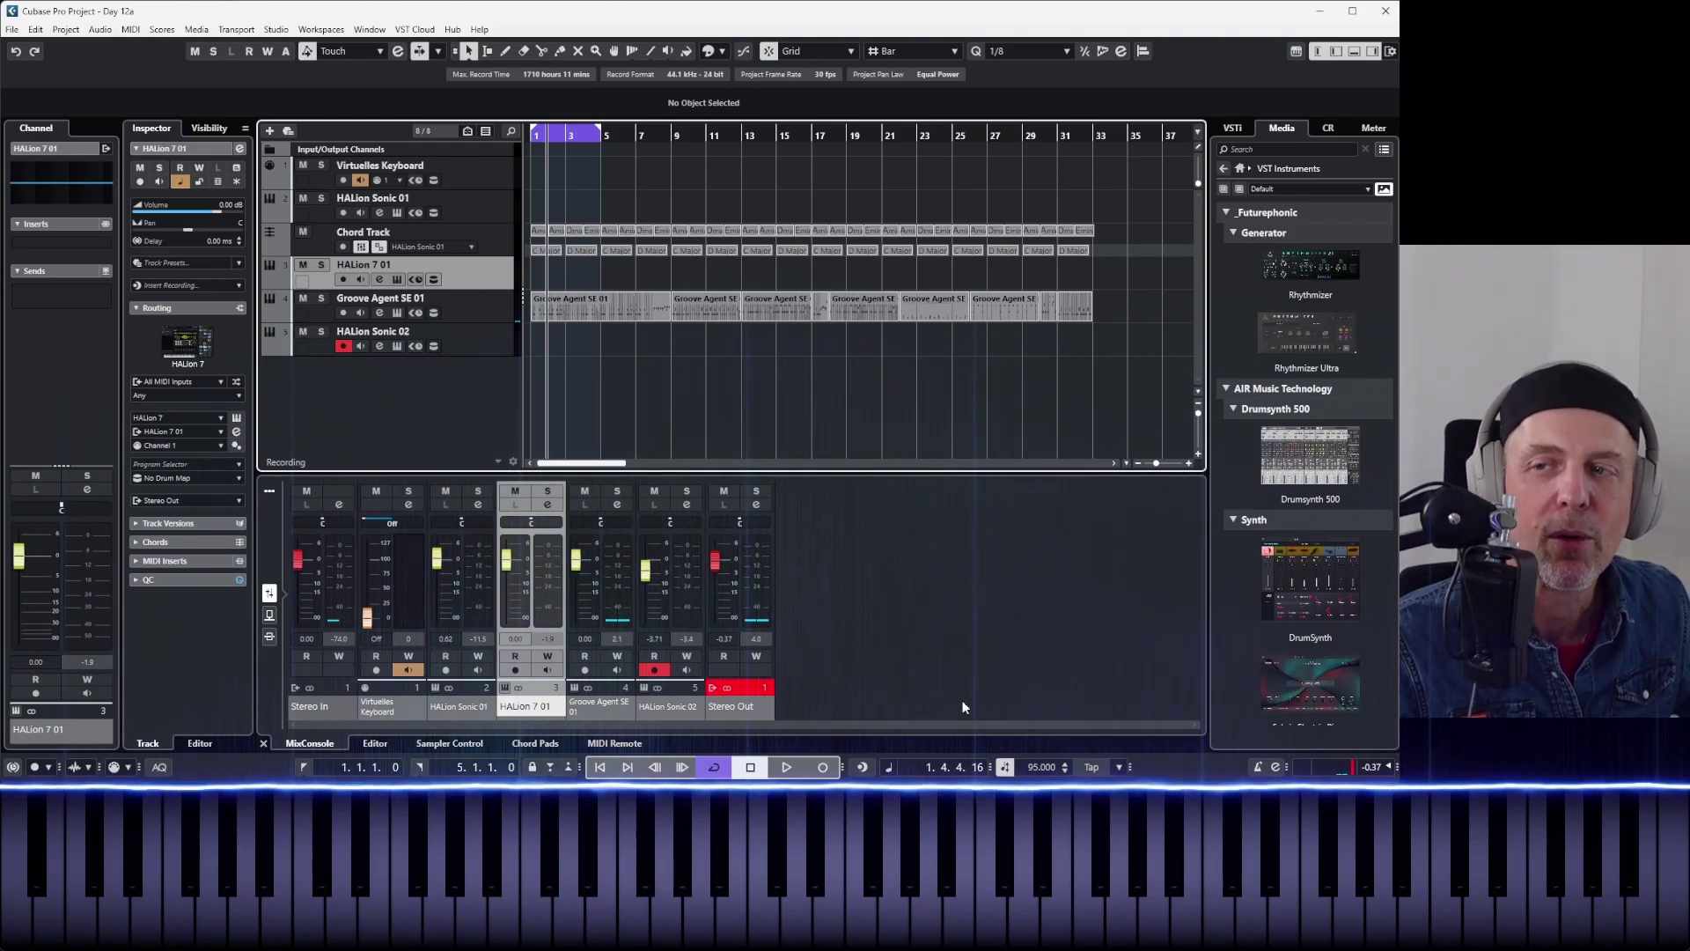
key(KP_Subtract)
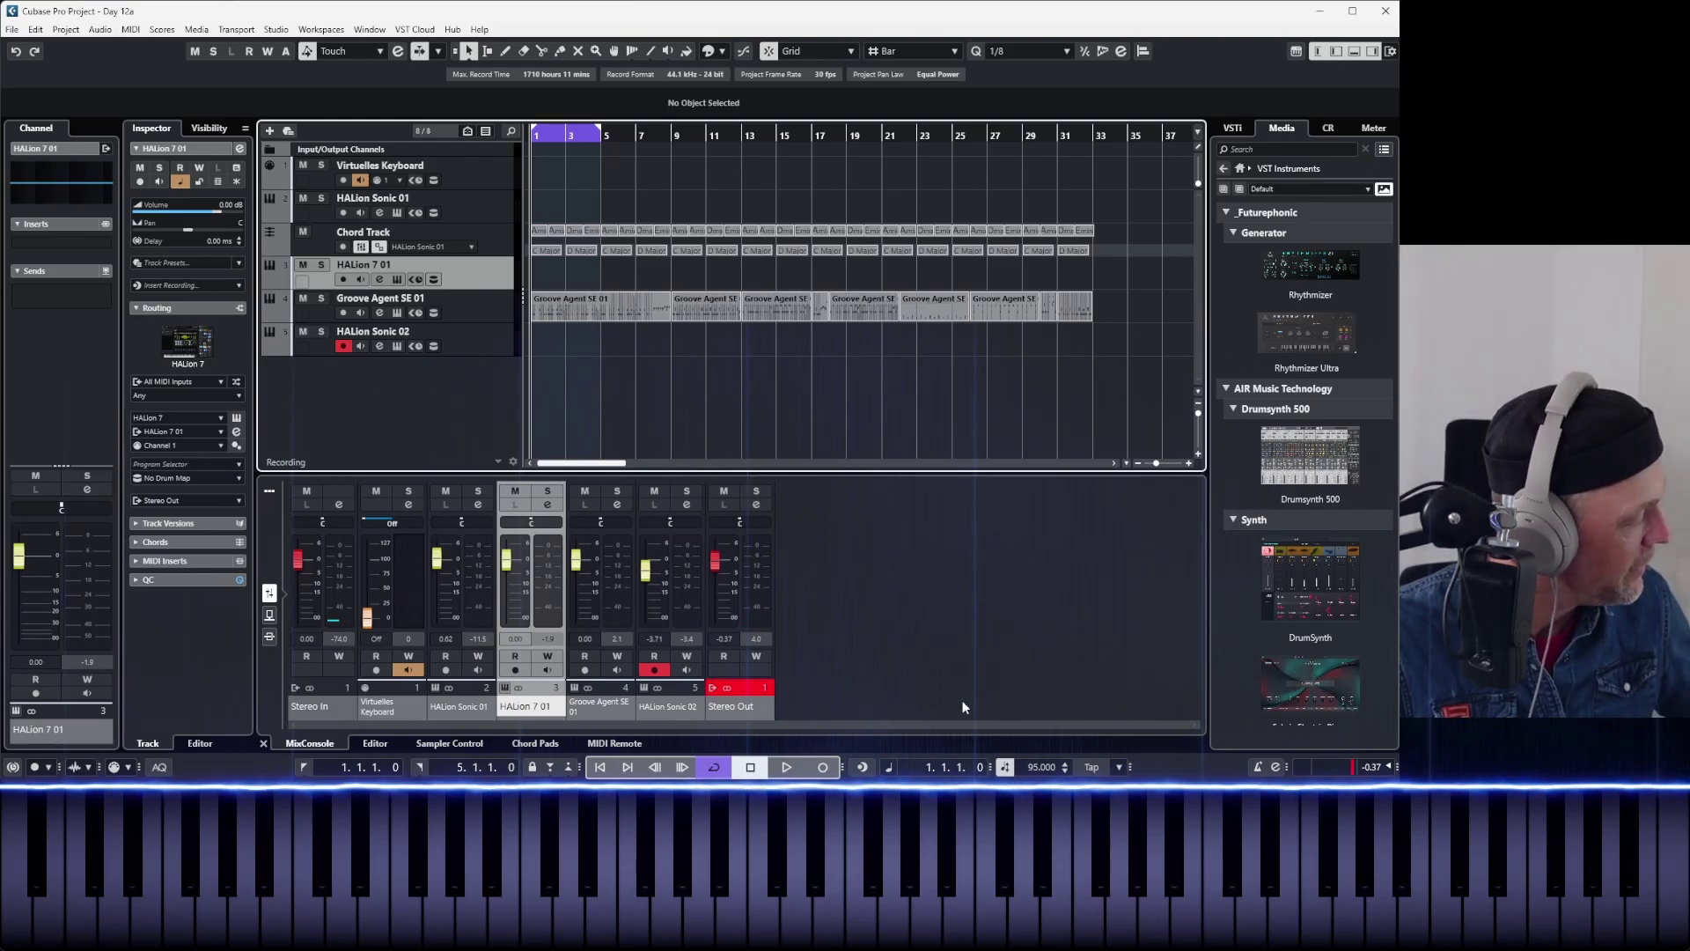
key(space)
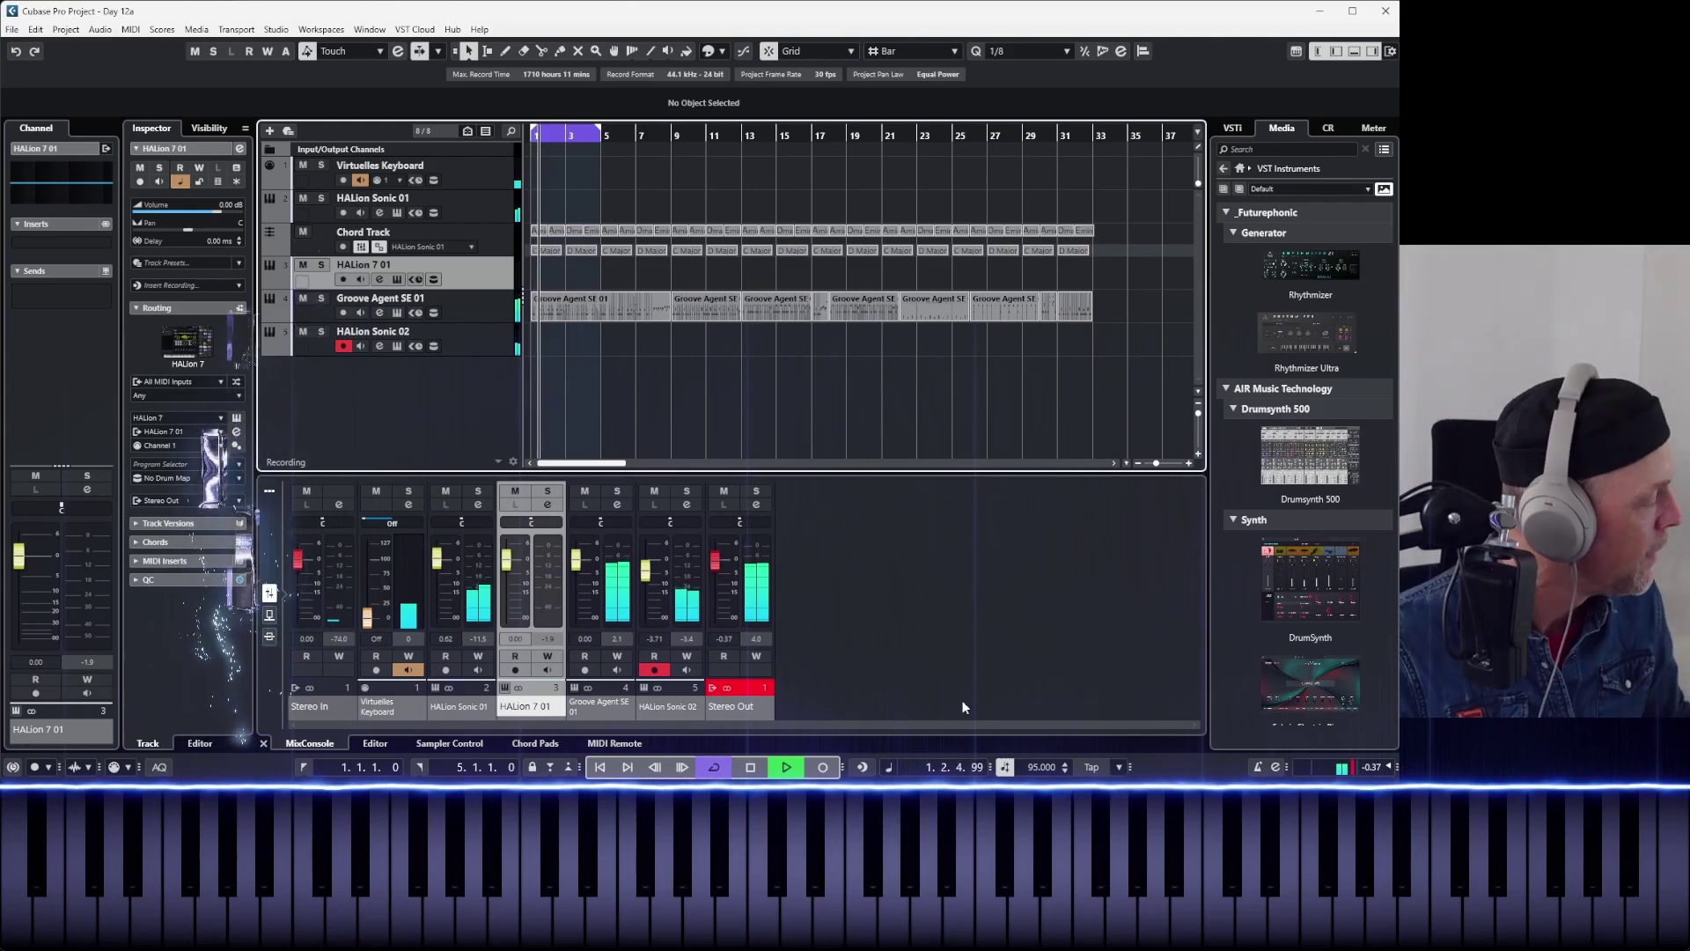
key(space)
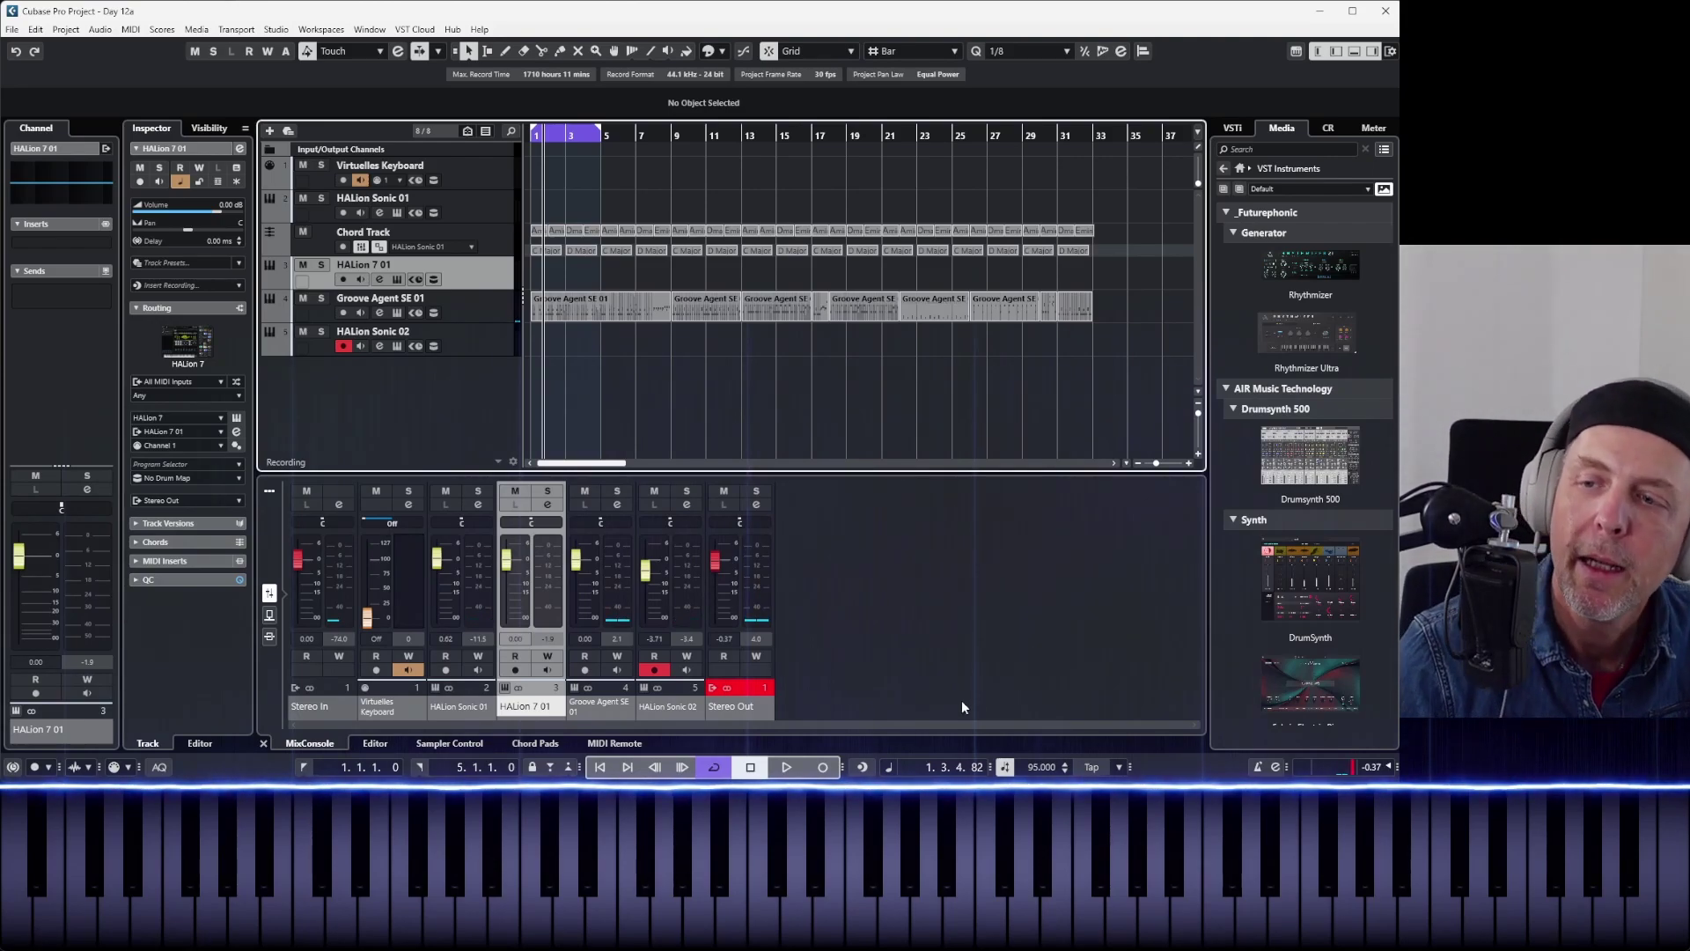
- Insert the retrospectively captured MIDI performance into the HALion Sonic 02 track at bar 1
click(495, 335)
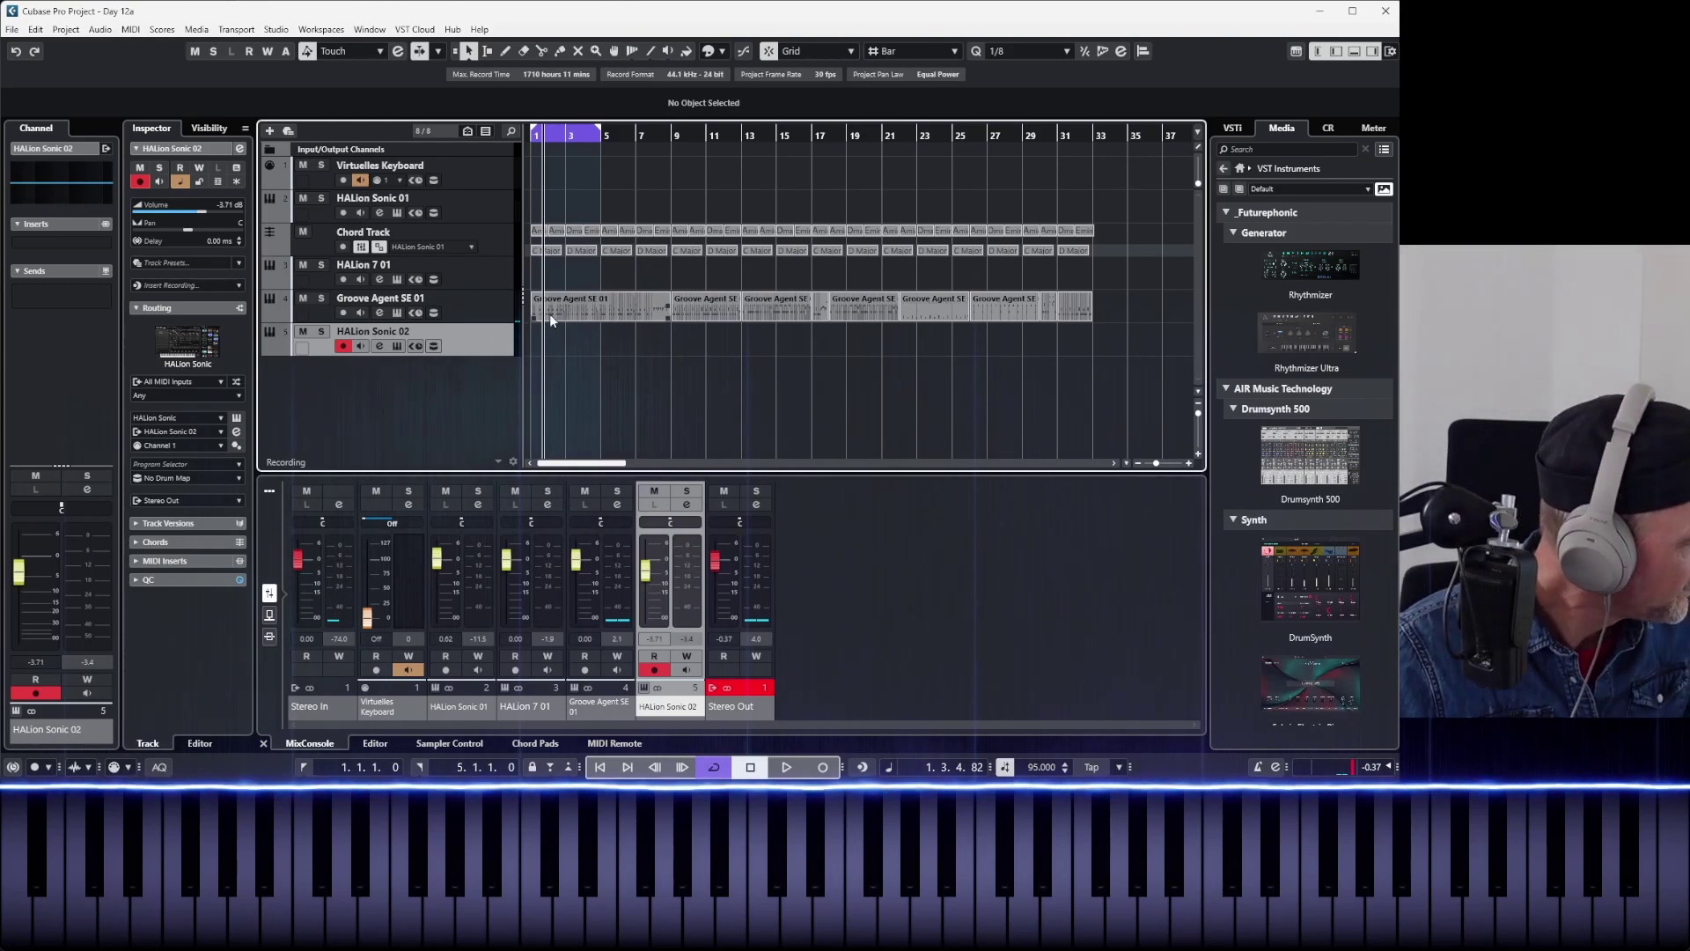
key(period)
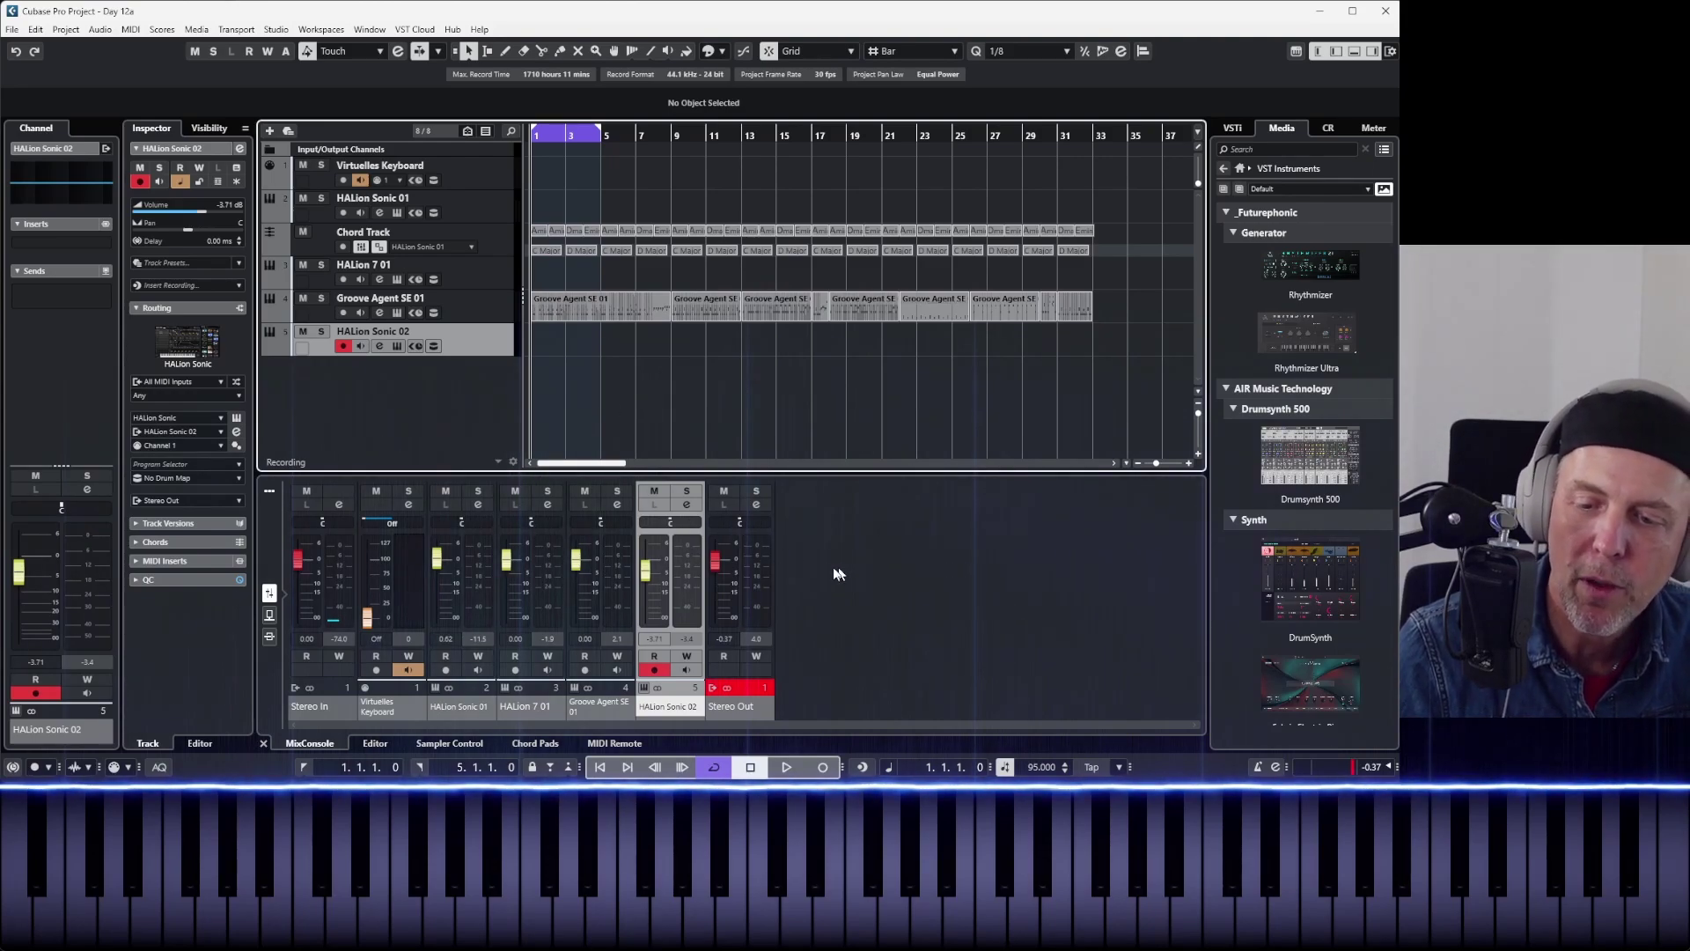
click(863, 767)
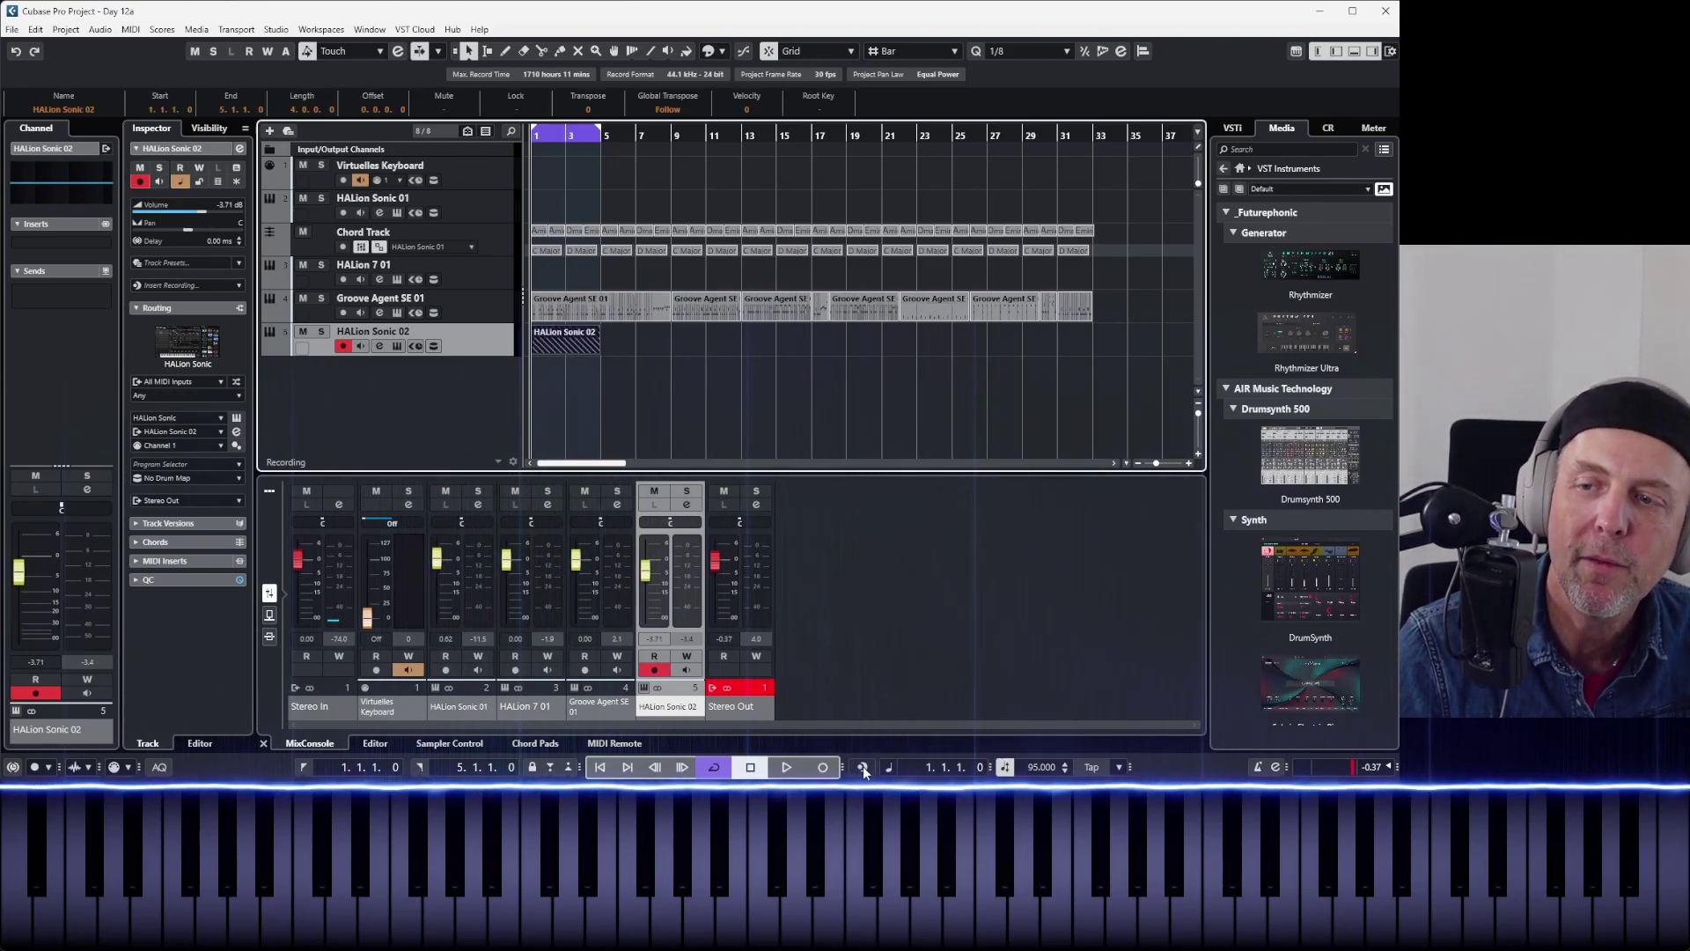
- Choose the first of the overlapping HALion Sonic 02 parts at bars 1 to 5 and listen to it in the cycle
click(567, 355)
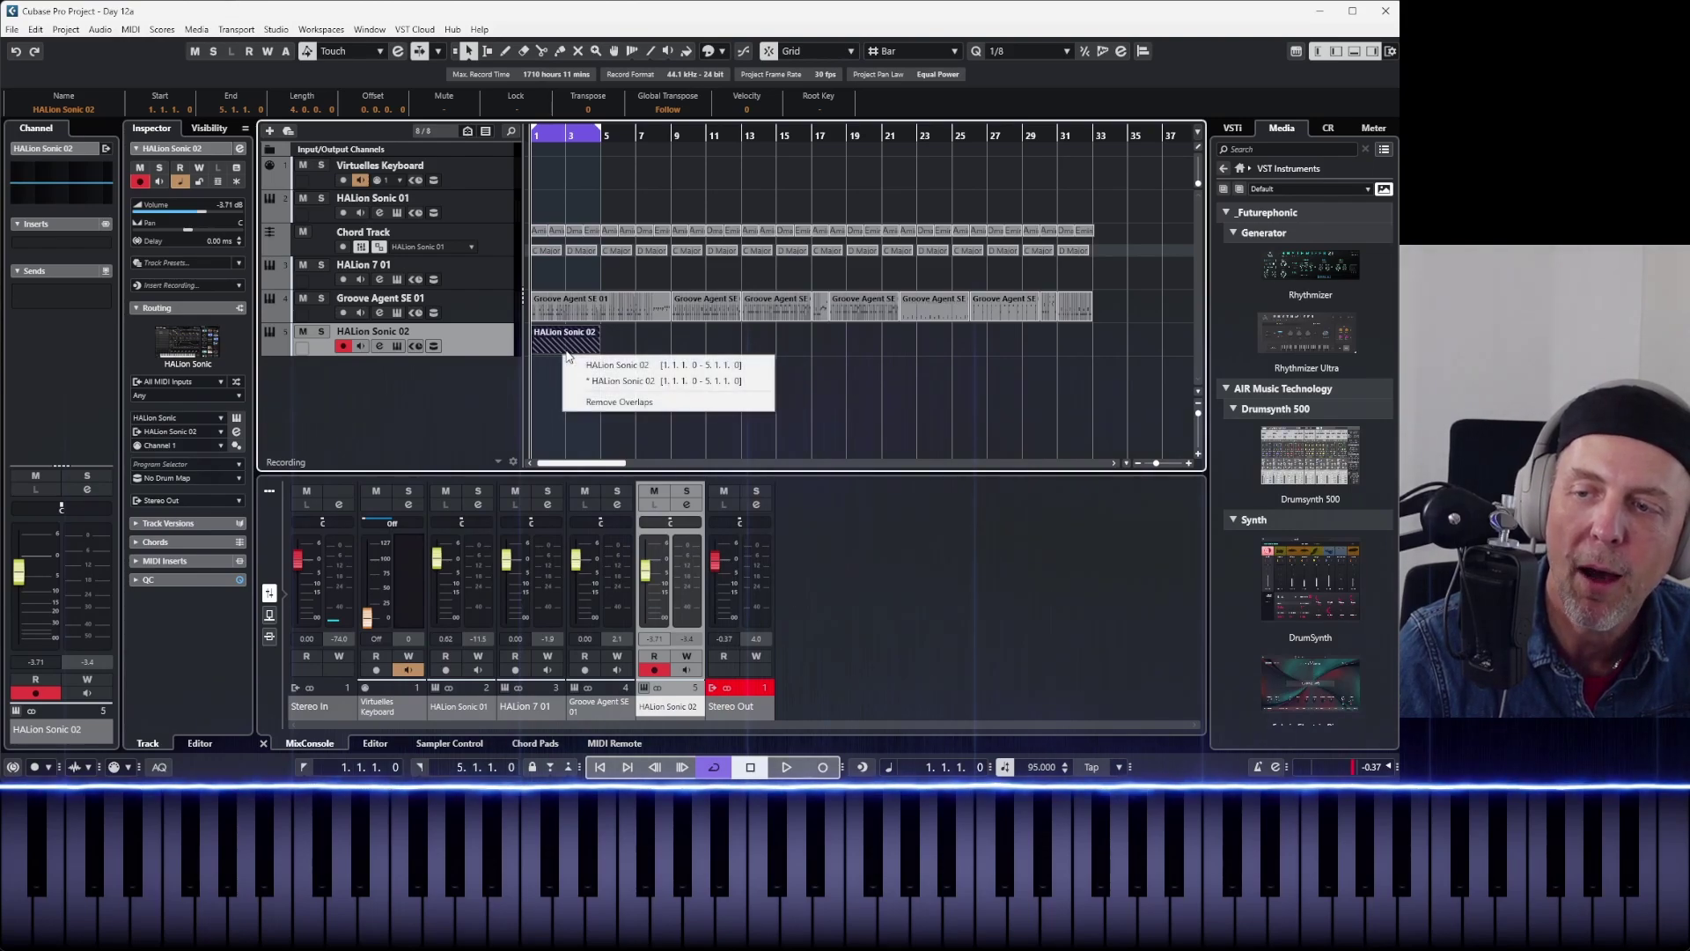
click(617, 368)
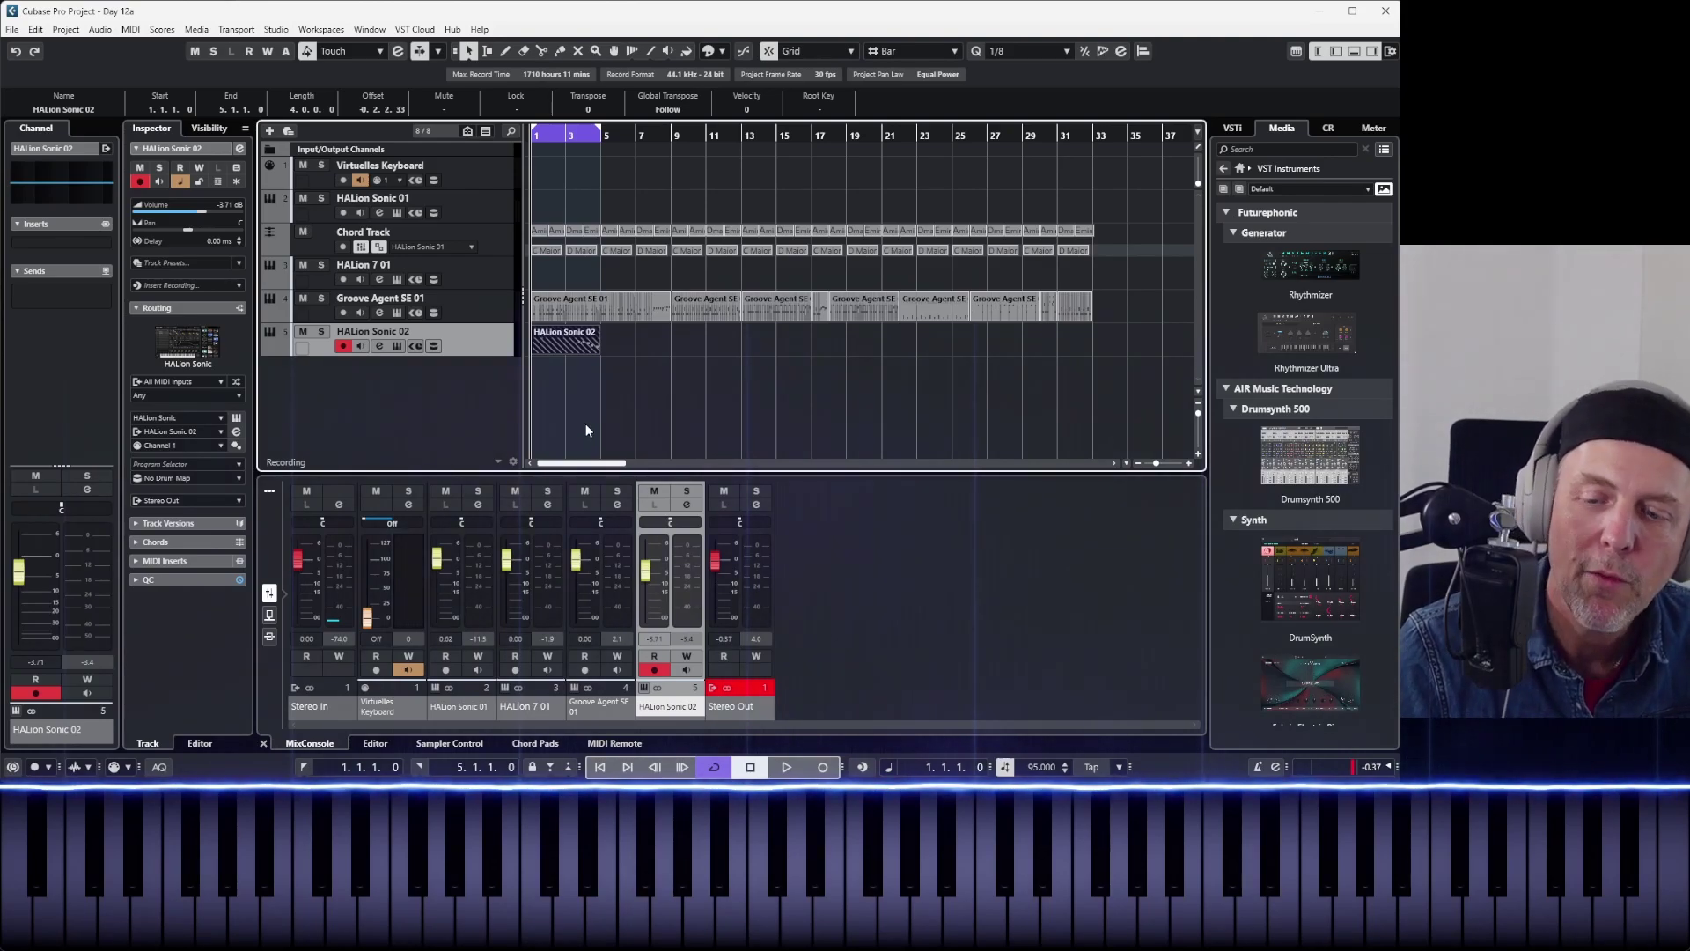
key(space)
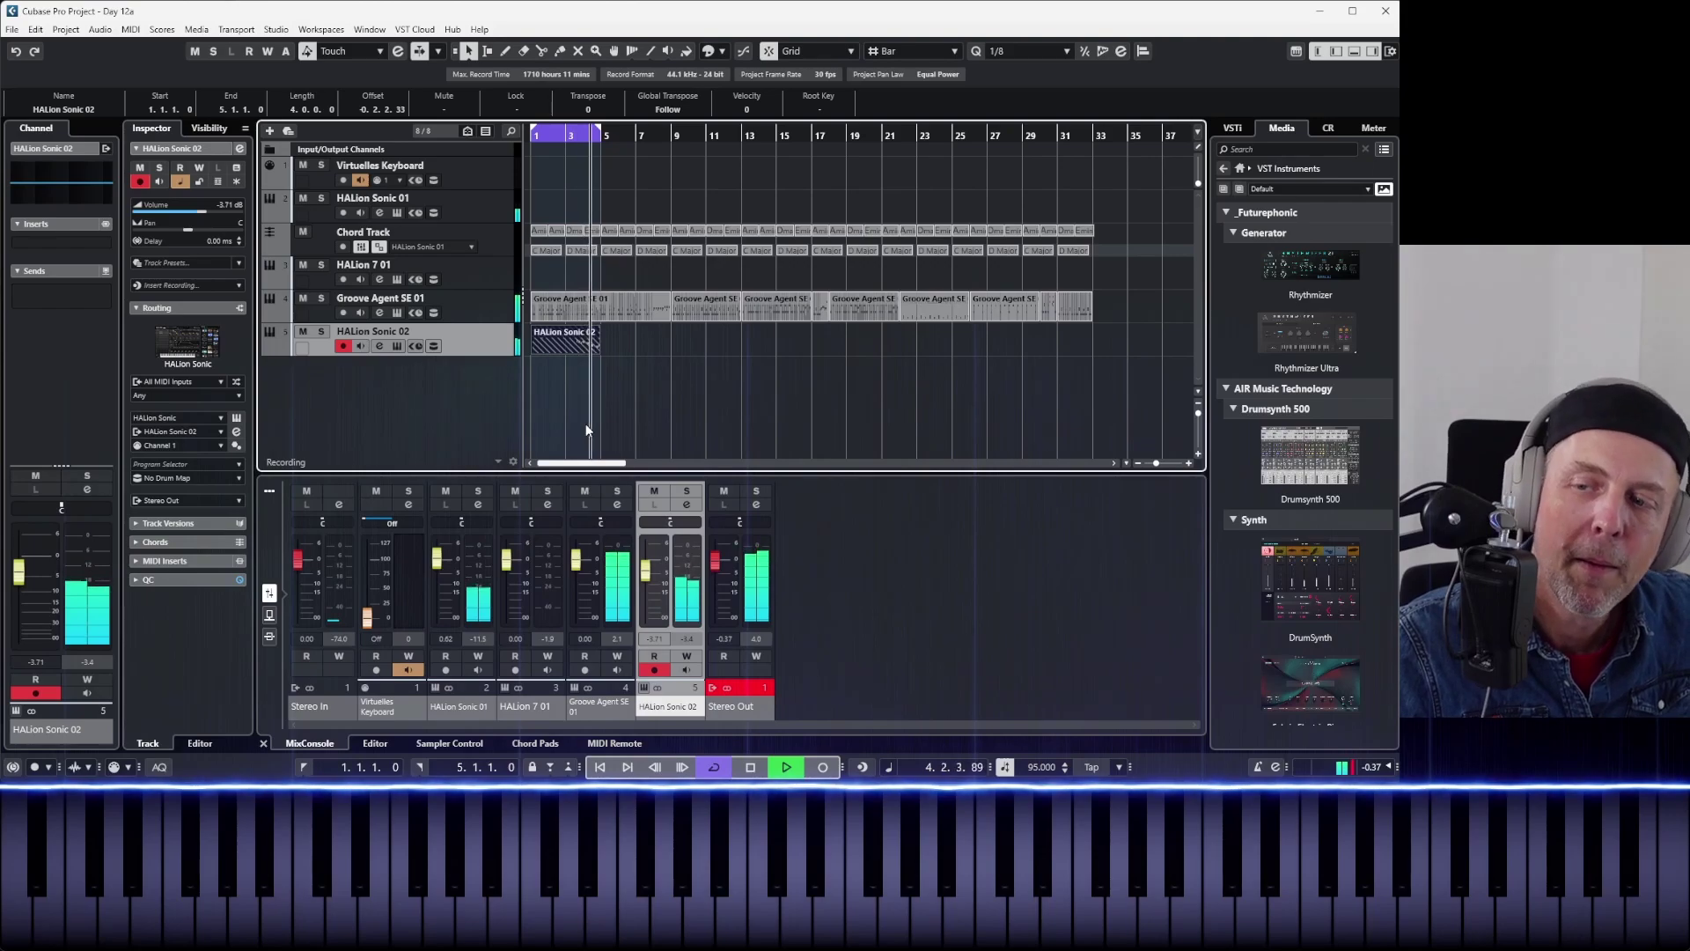
key(space)
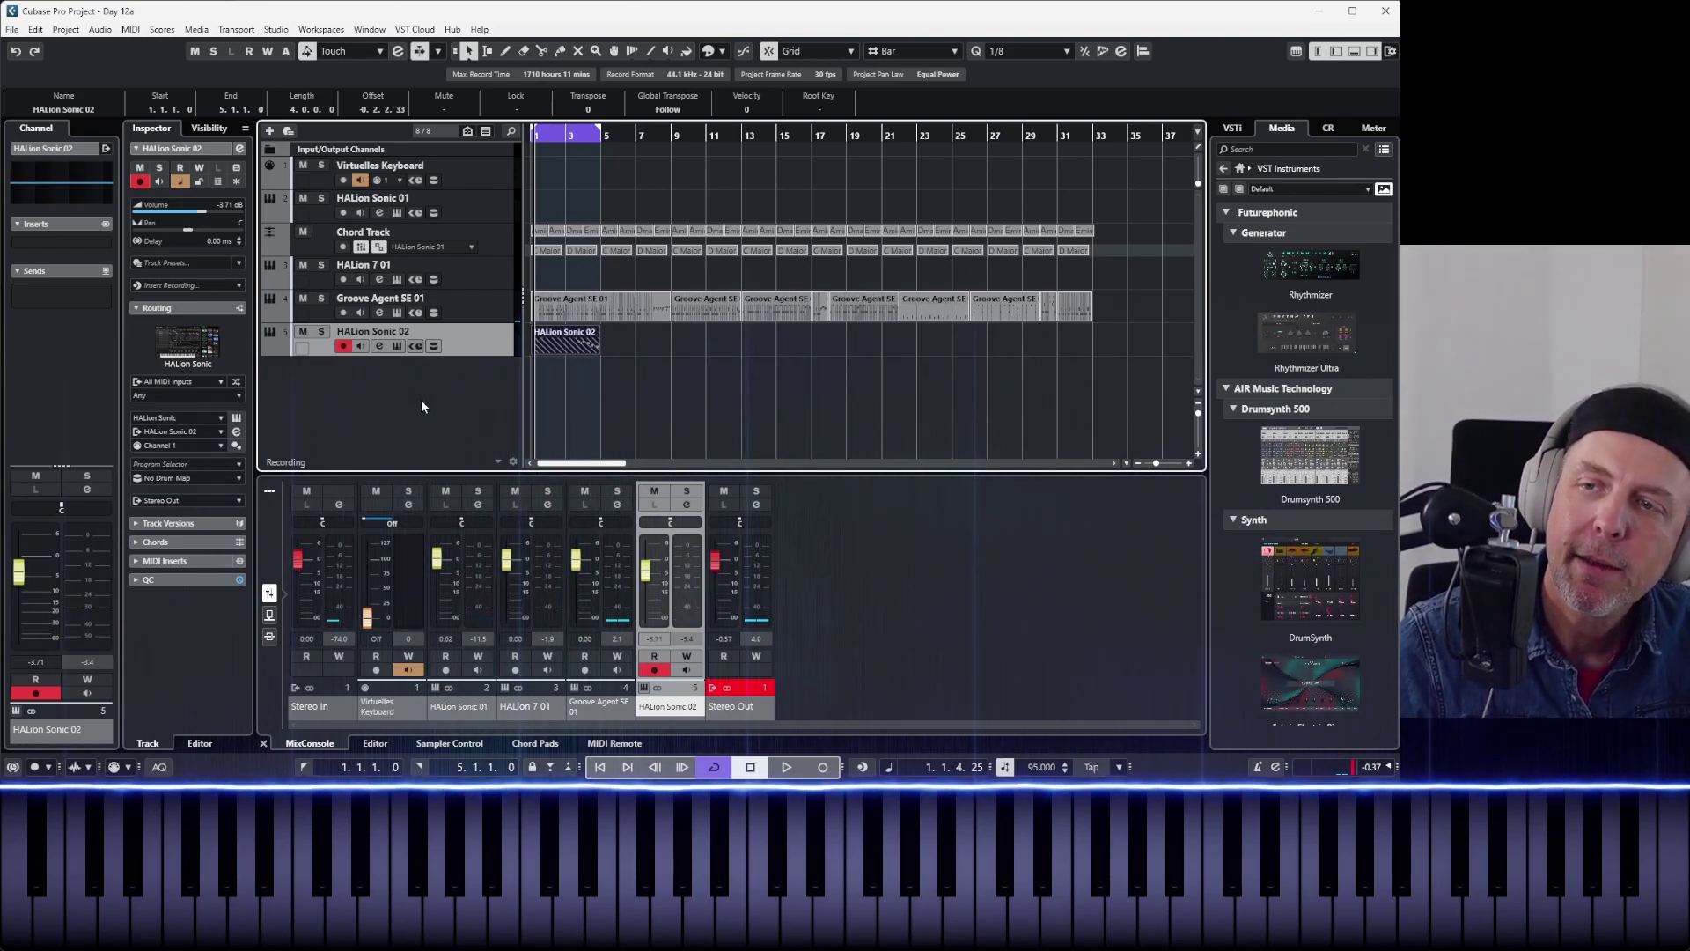
- Add an arranger track and draw an arranger event on it from bar 1 to bar 5
right_click(371, 398)
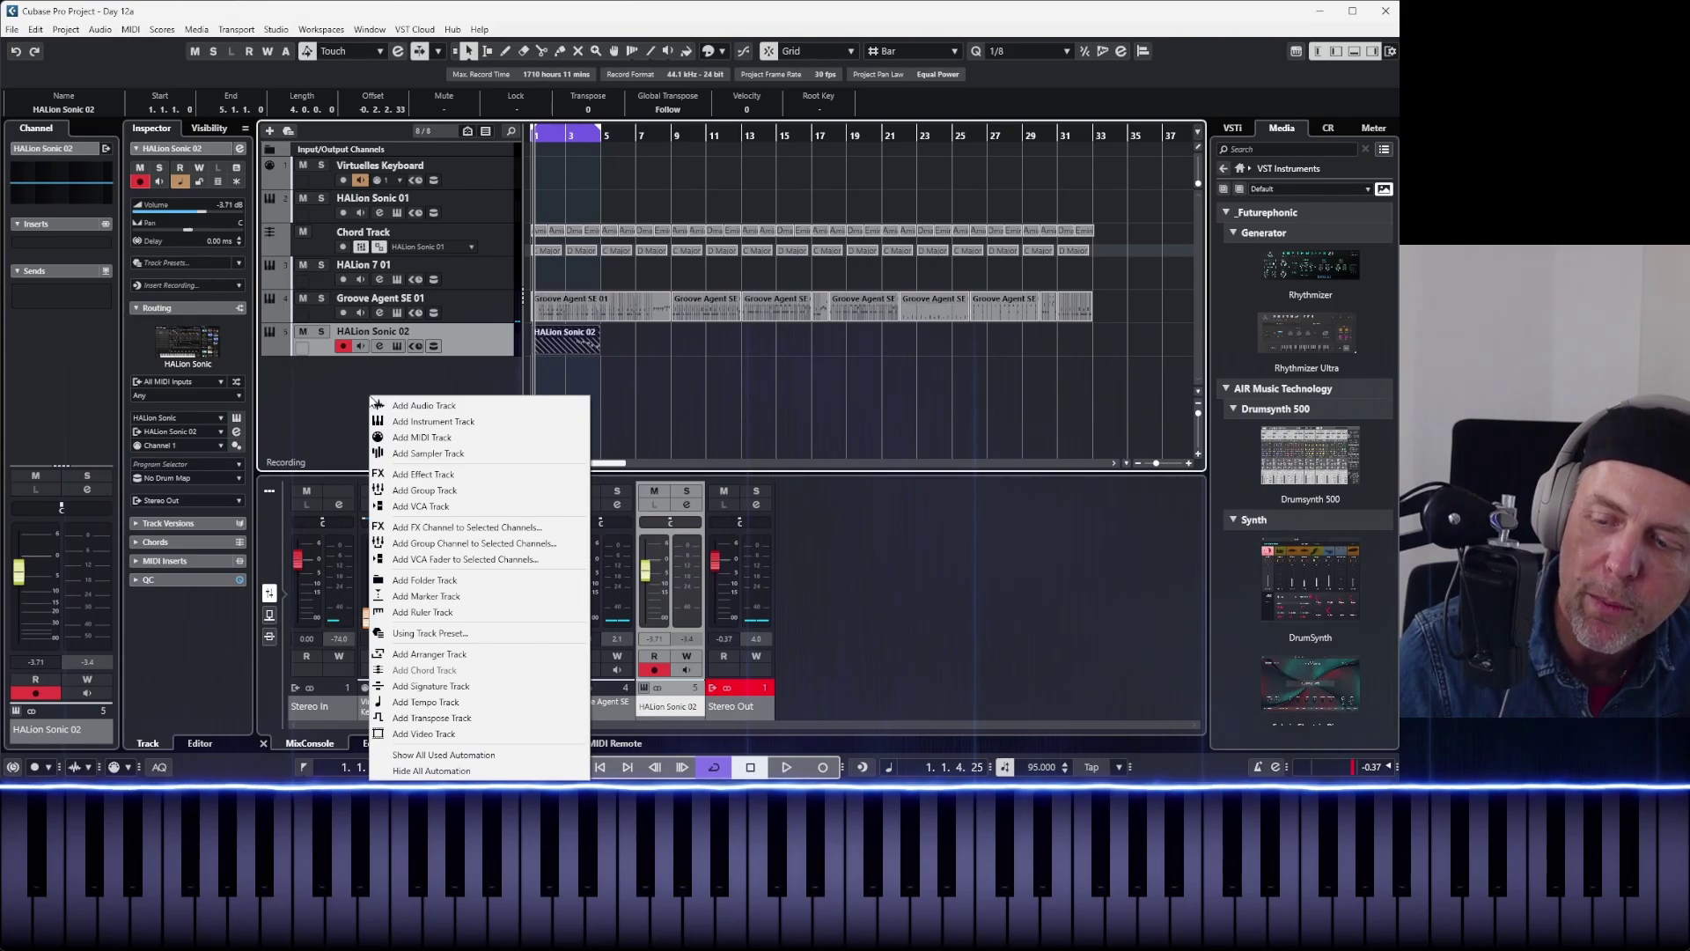
click(413, 653)
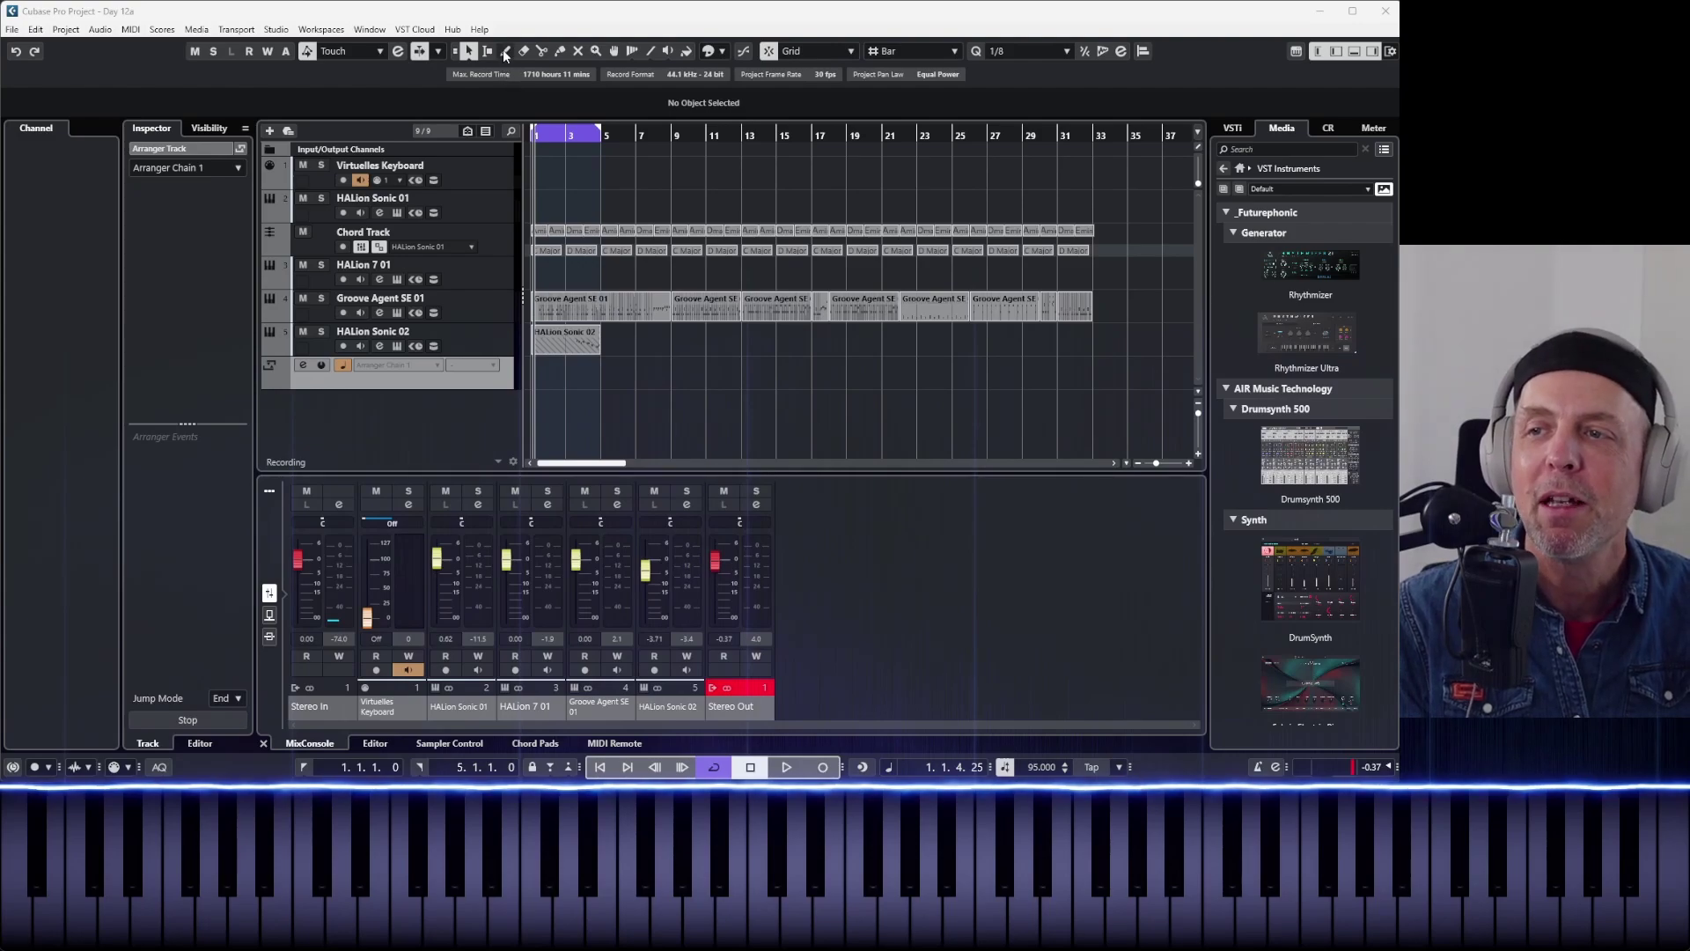
click(531, 190)
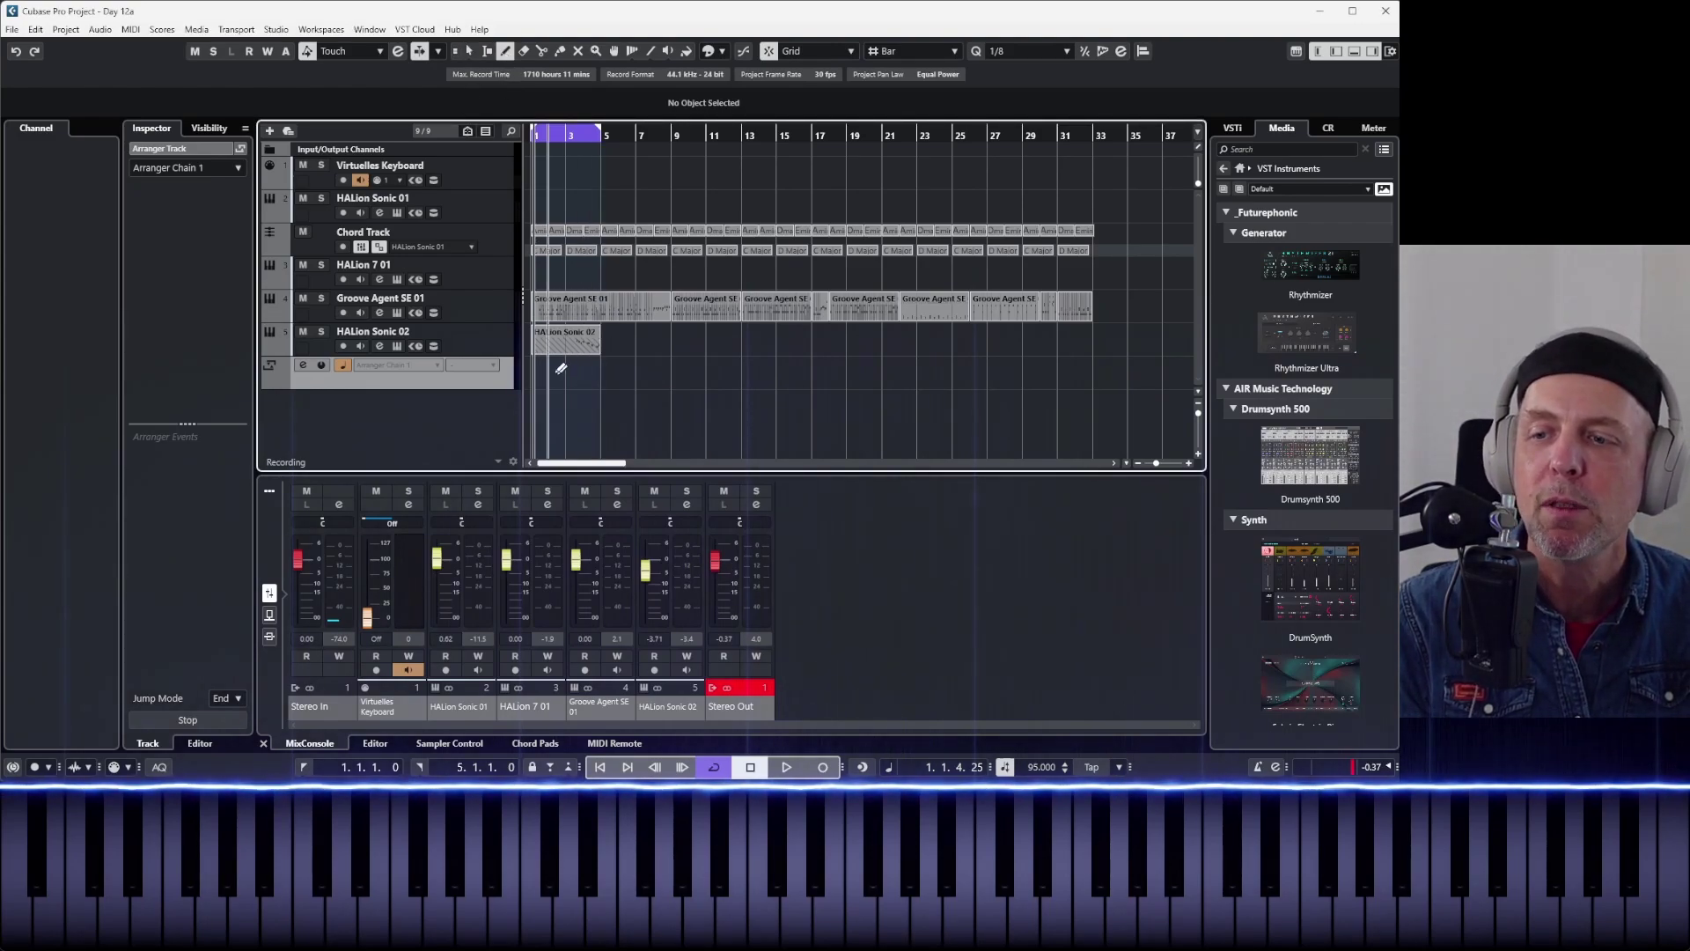
drag(541, 374, 597, 371)
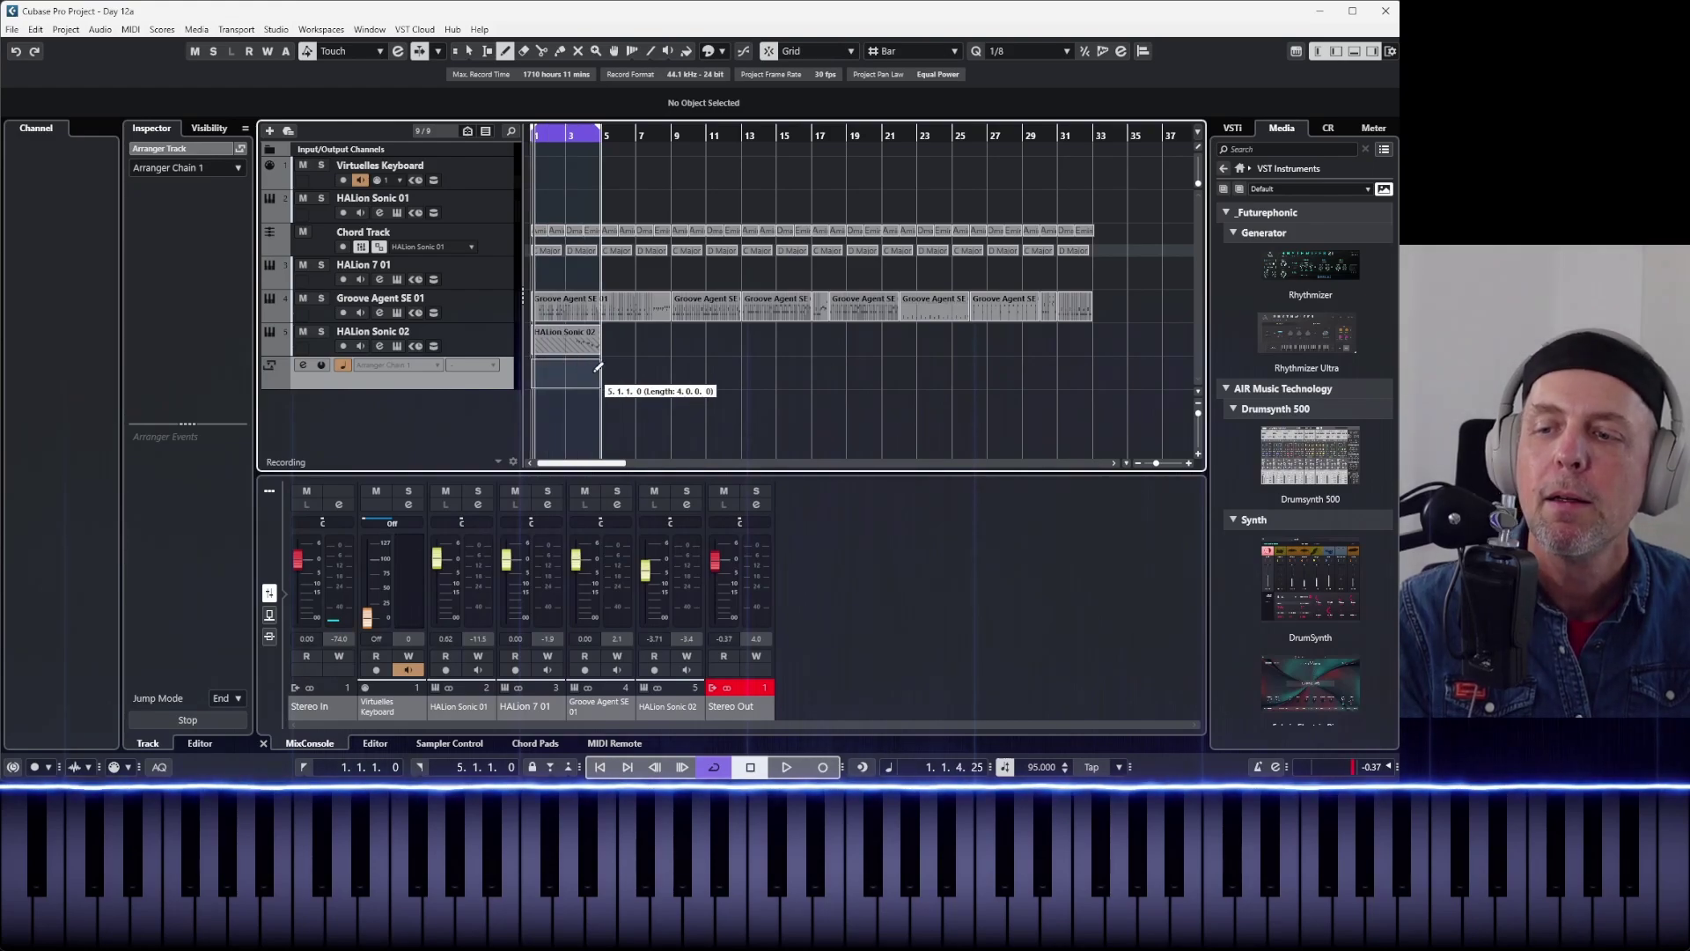
drag(598, 367, 599, 367)
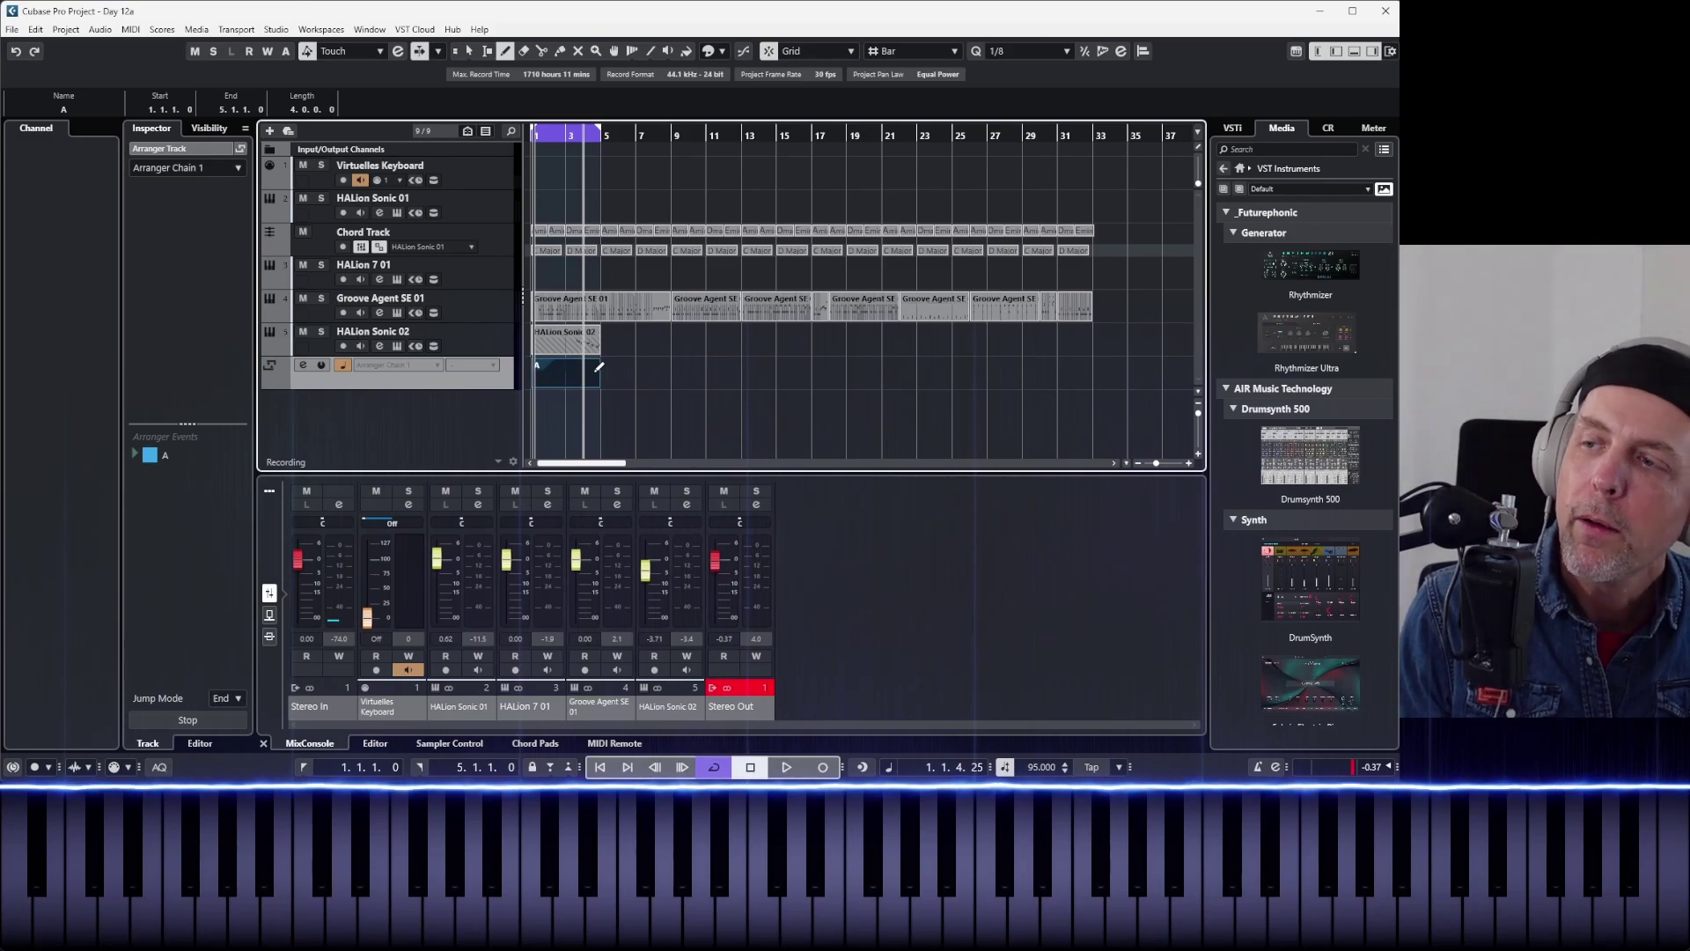
- Try appending arranger event A to Arranger Chain 1 and undo the addition
double_click(175, 455)
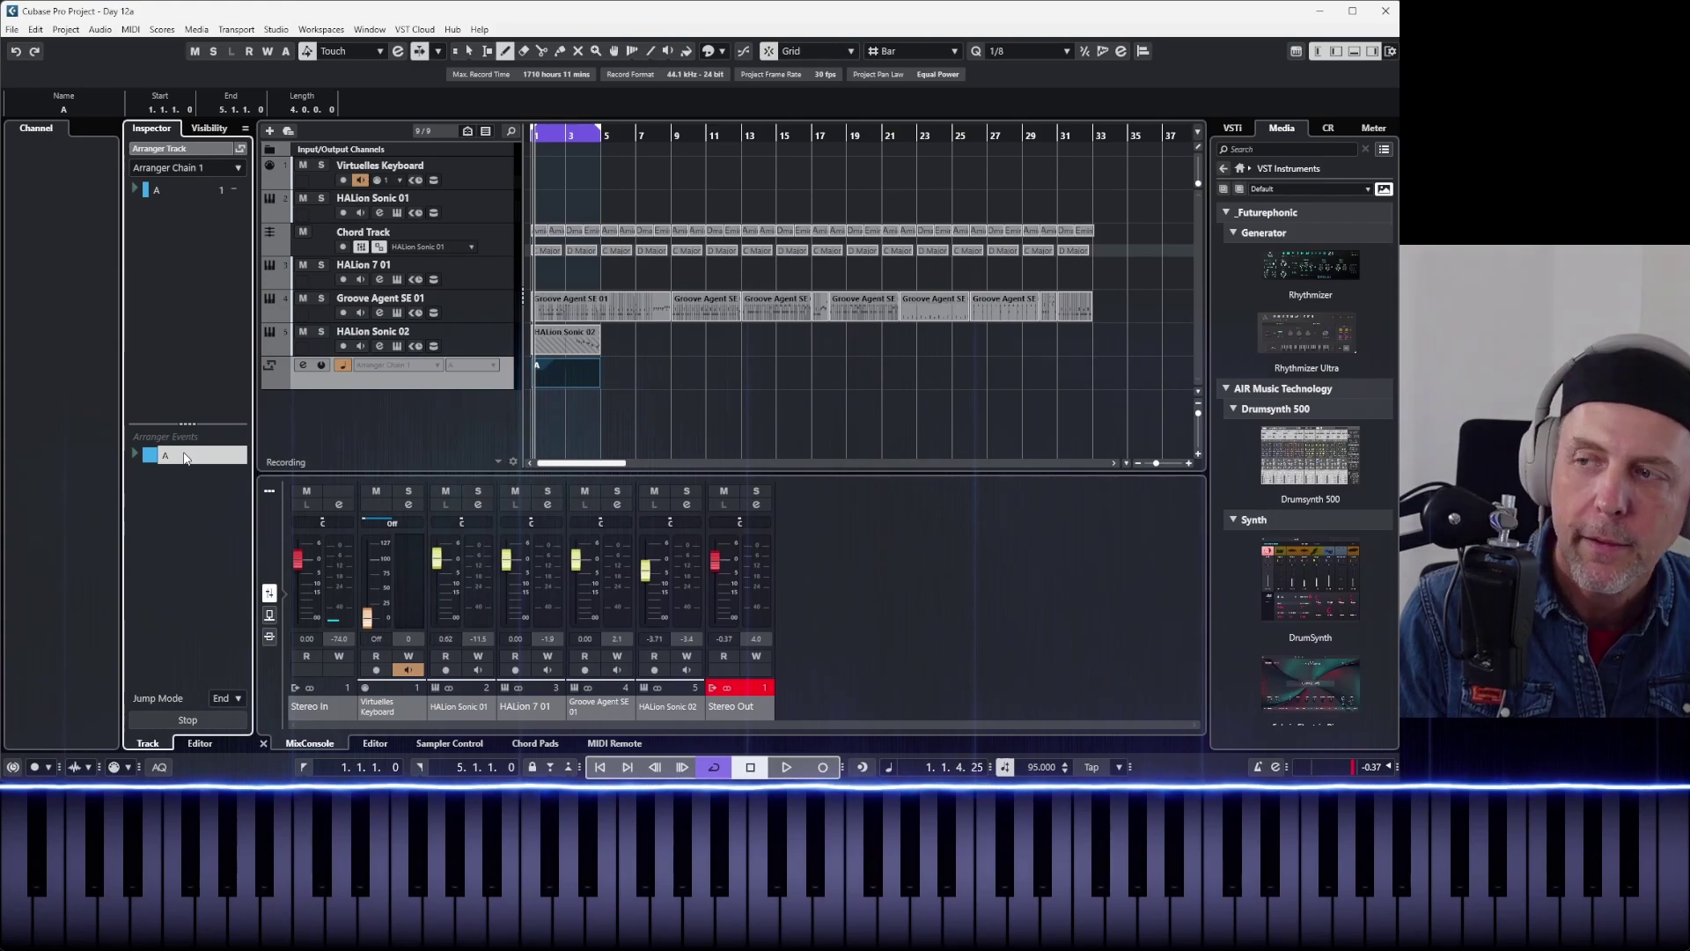
key(ctrl+z)
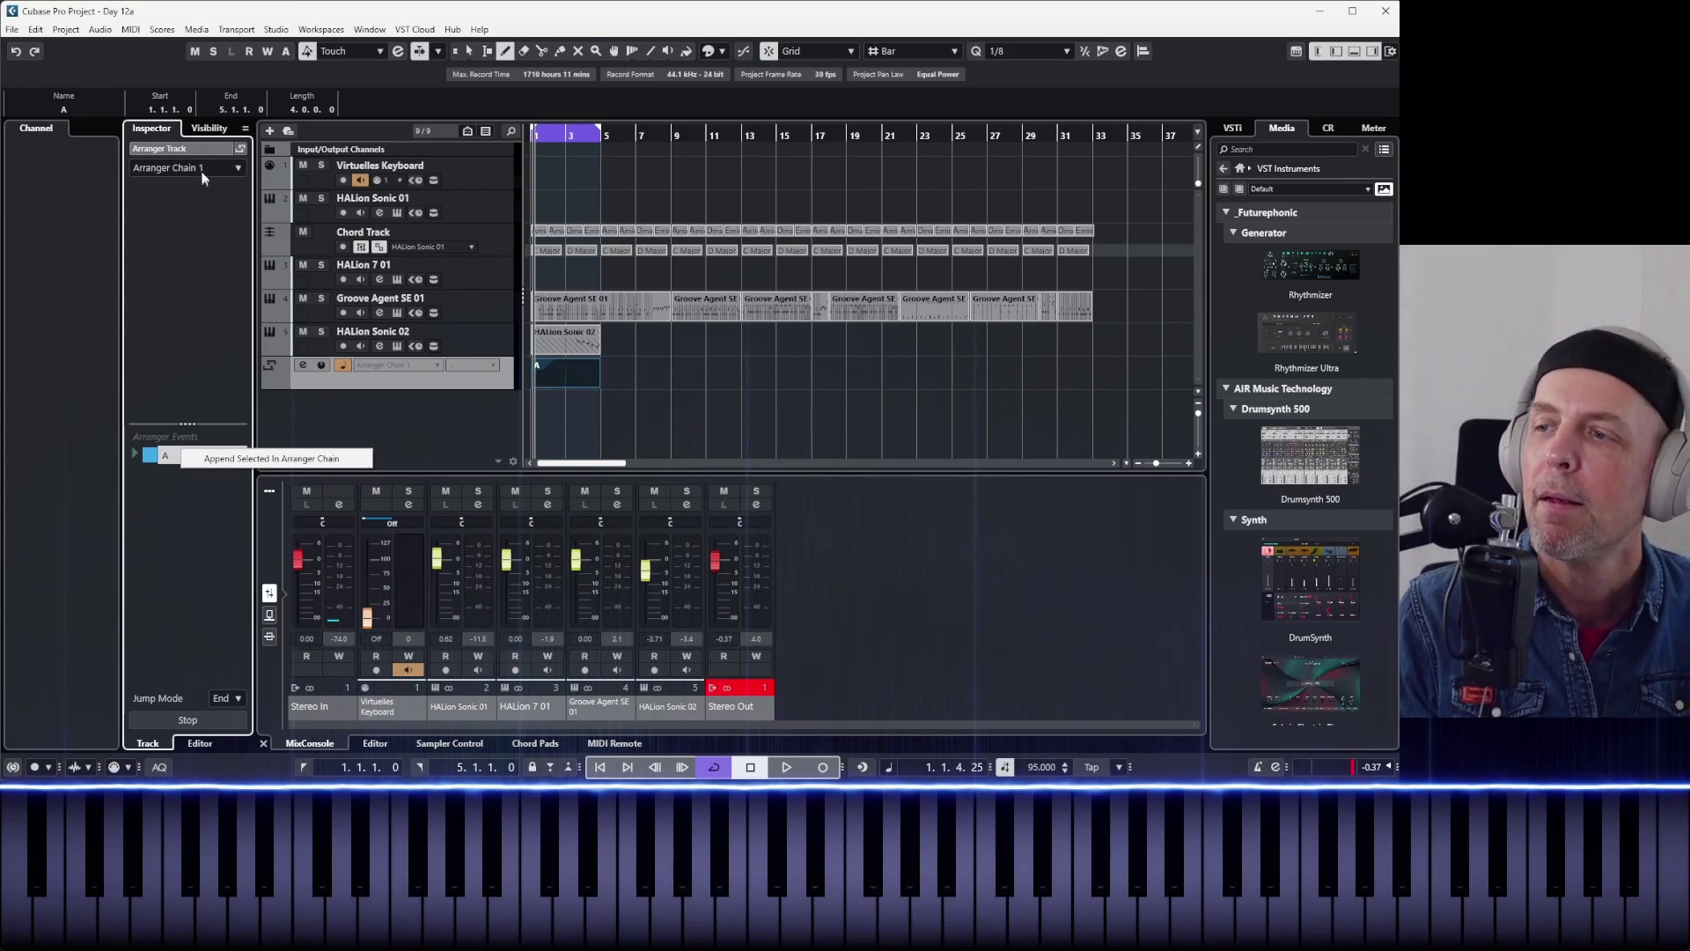
- Select the arranger event at bars 1 to 5 with the Object Selection tool and rename it to Einstieg
right_click(547, 365)
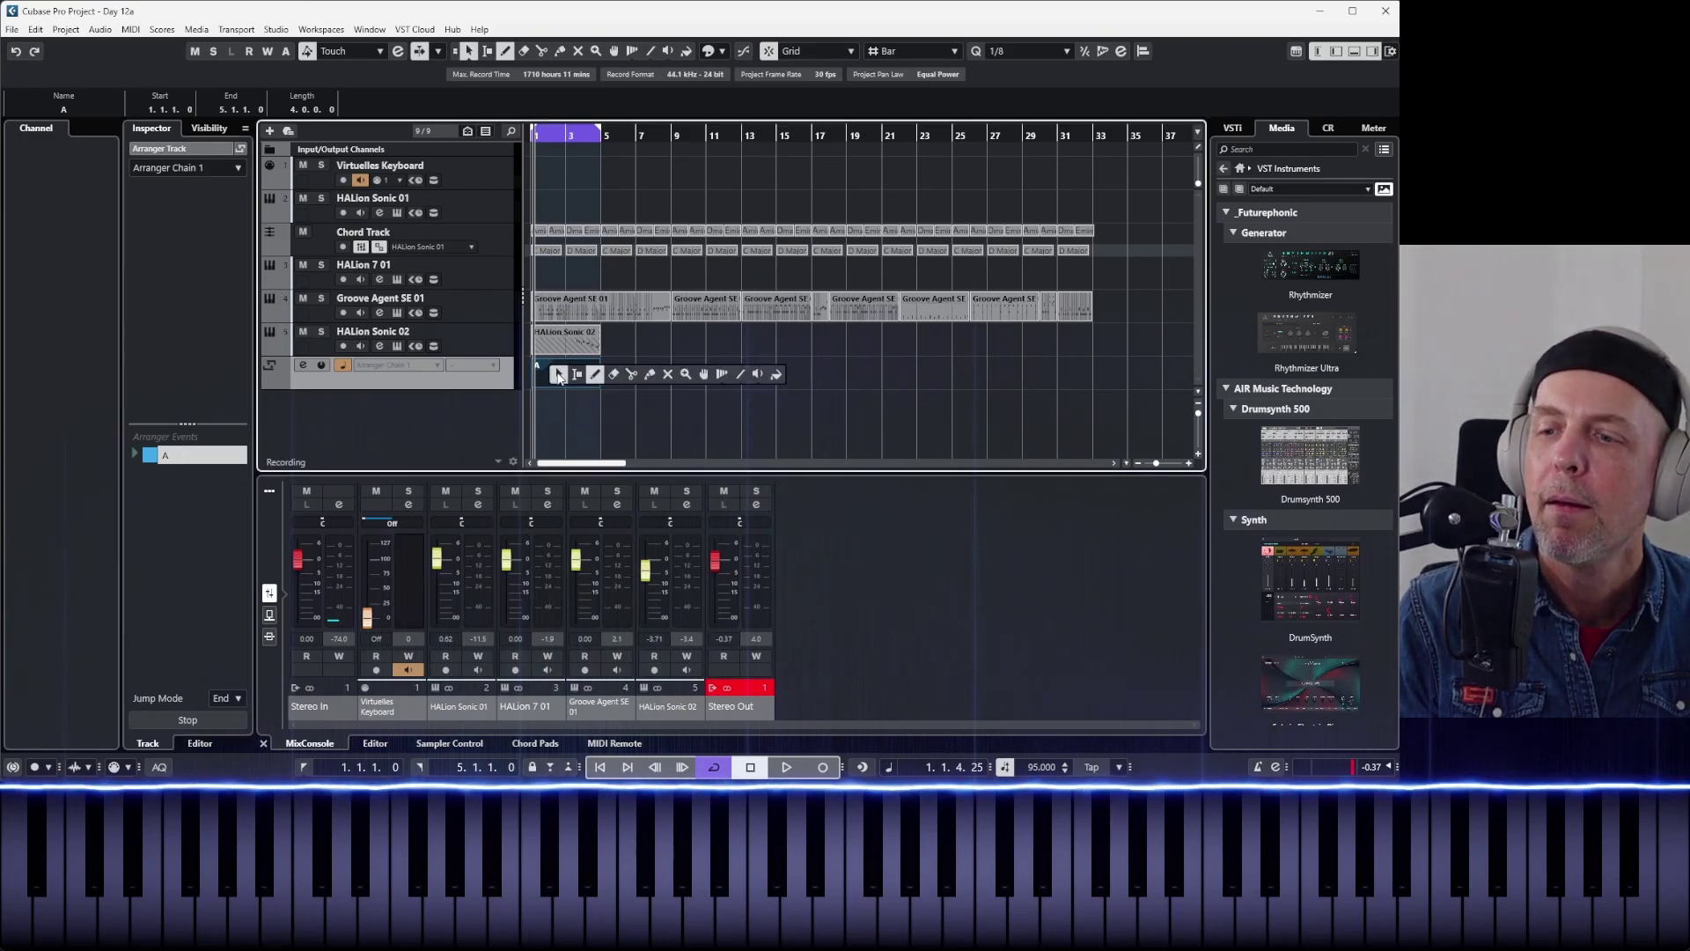
click(548, 366)
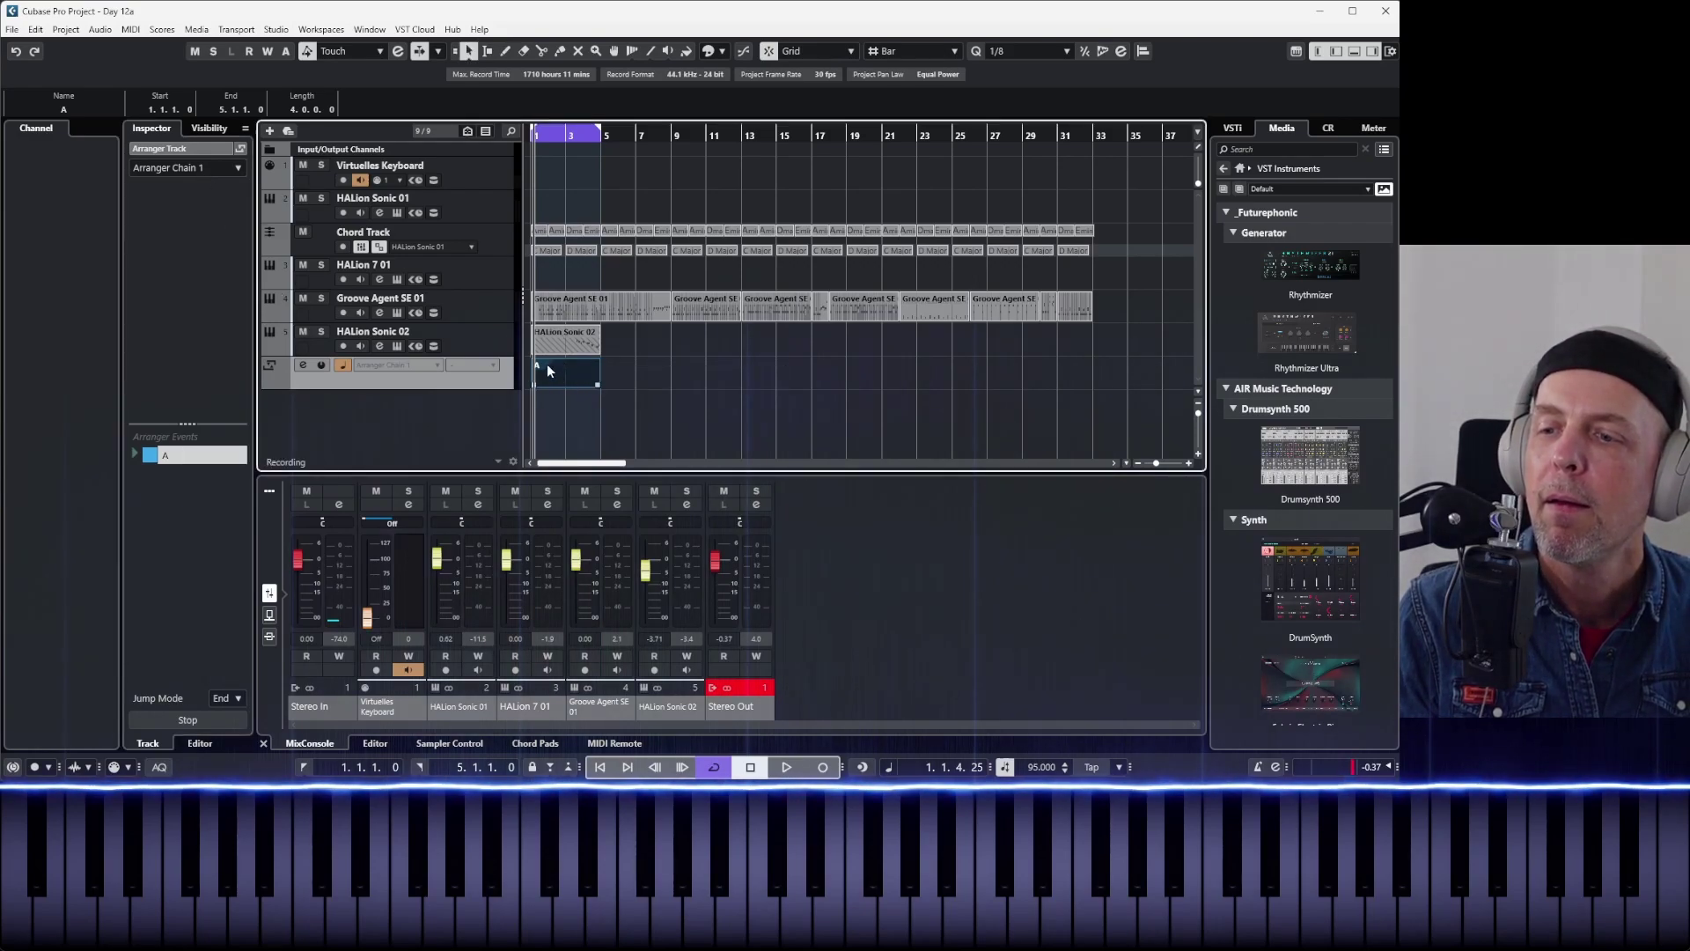
click(63, 109)
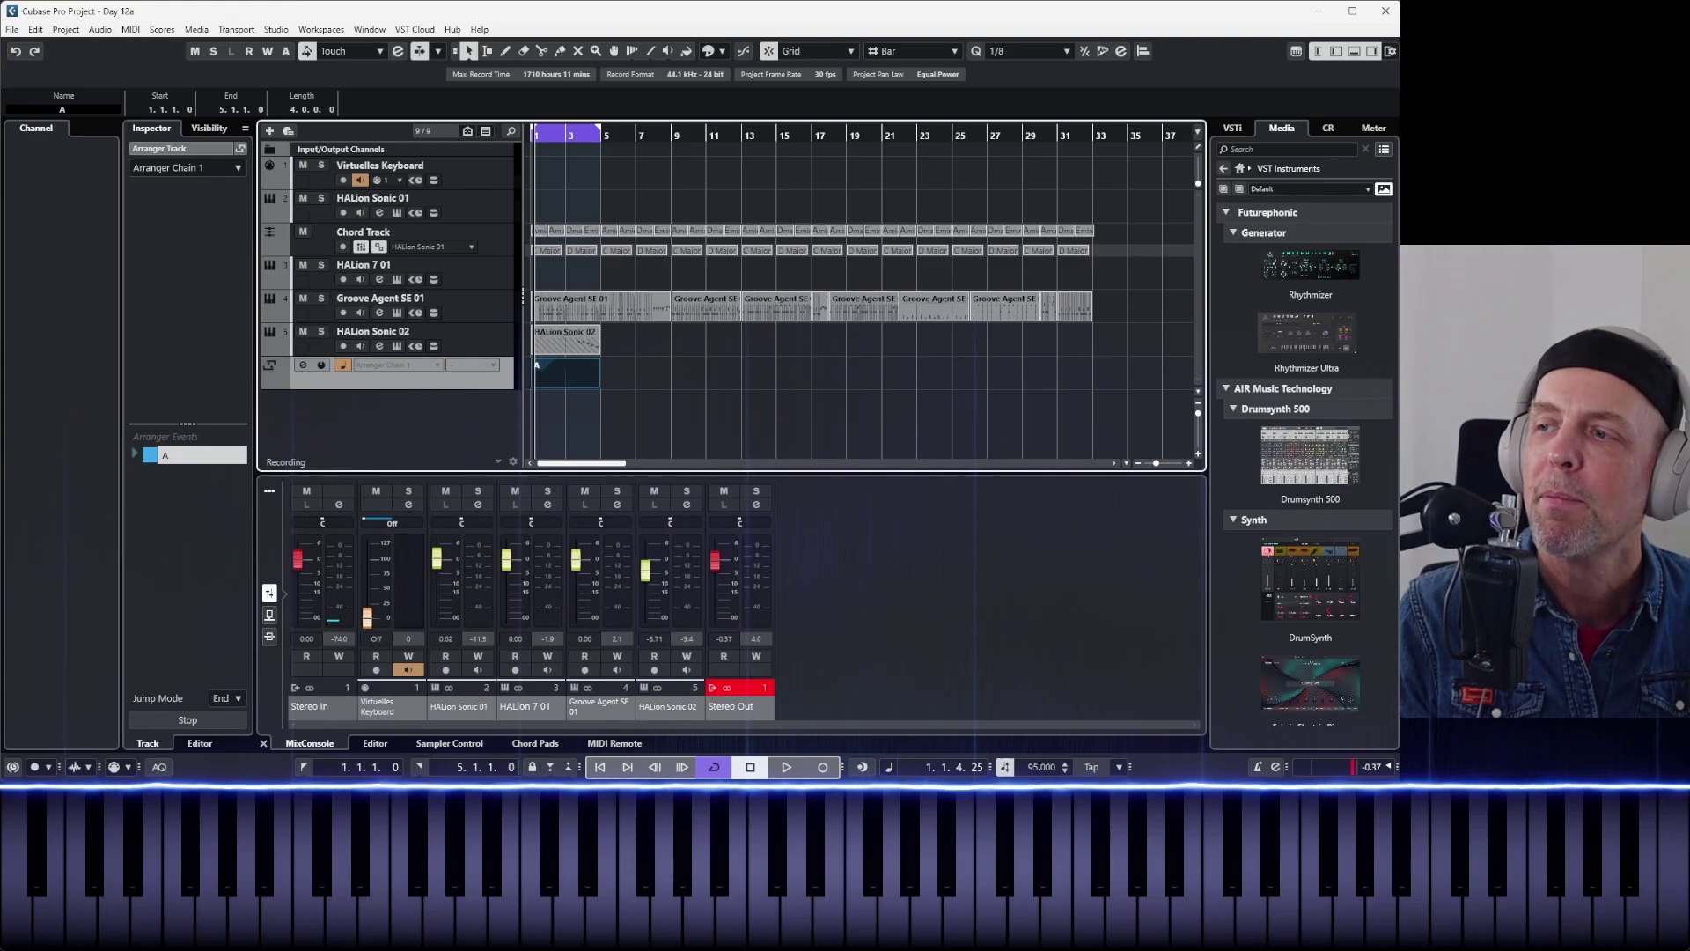
key(ctrl+a)
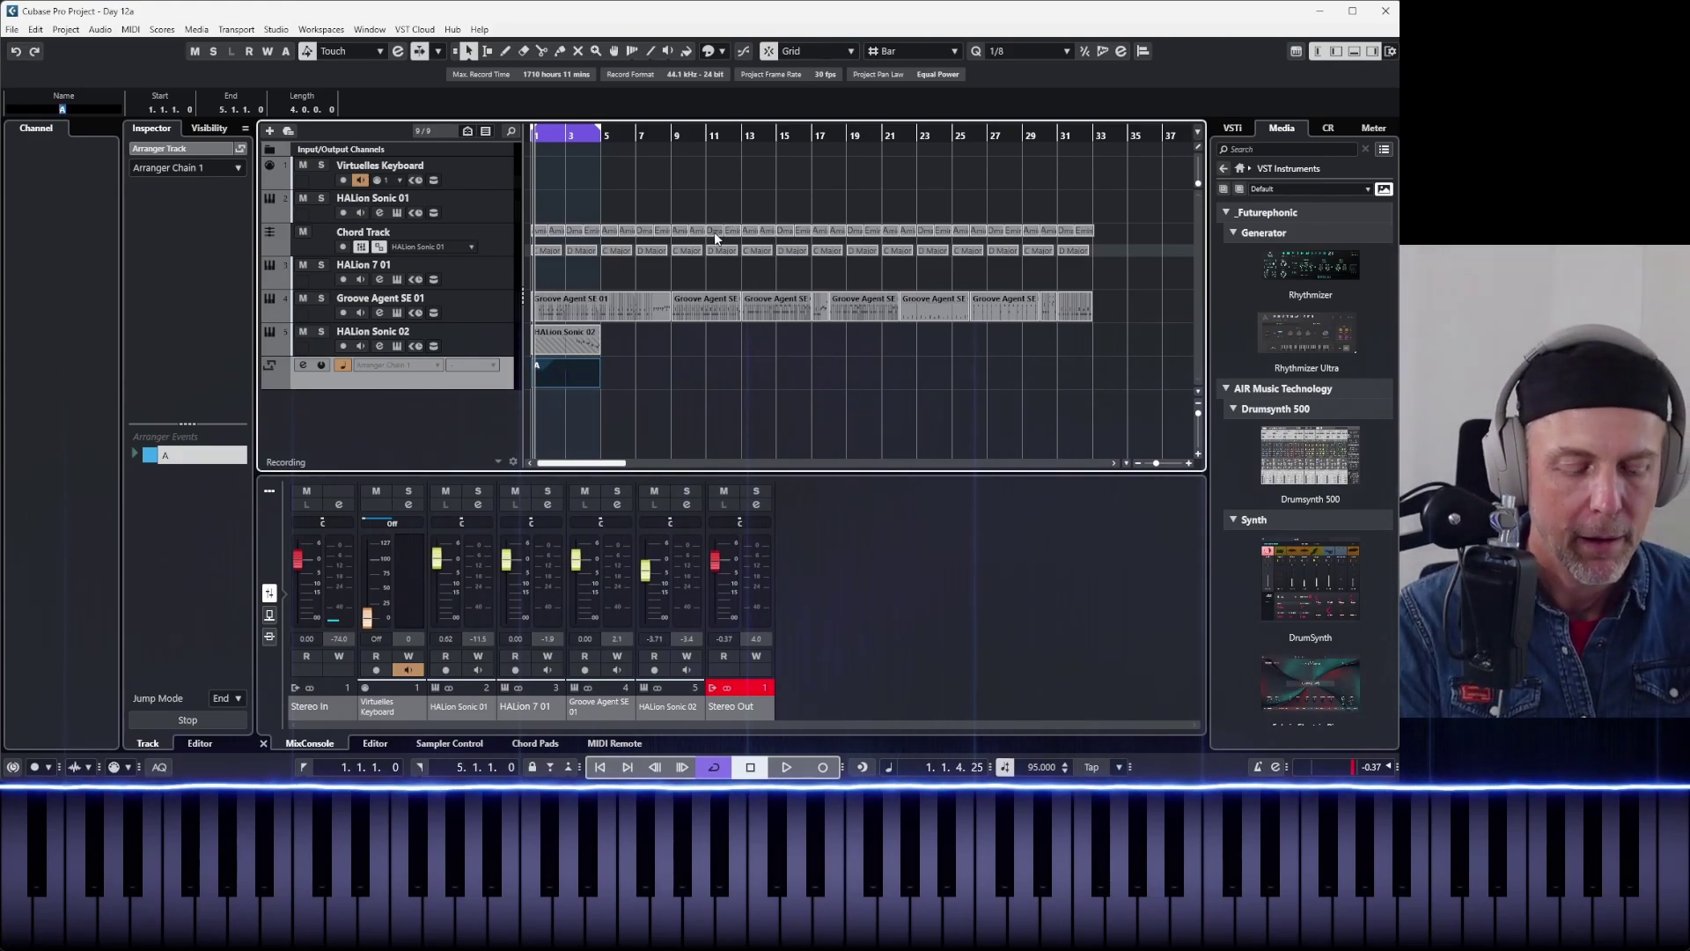
text(E)
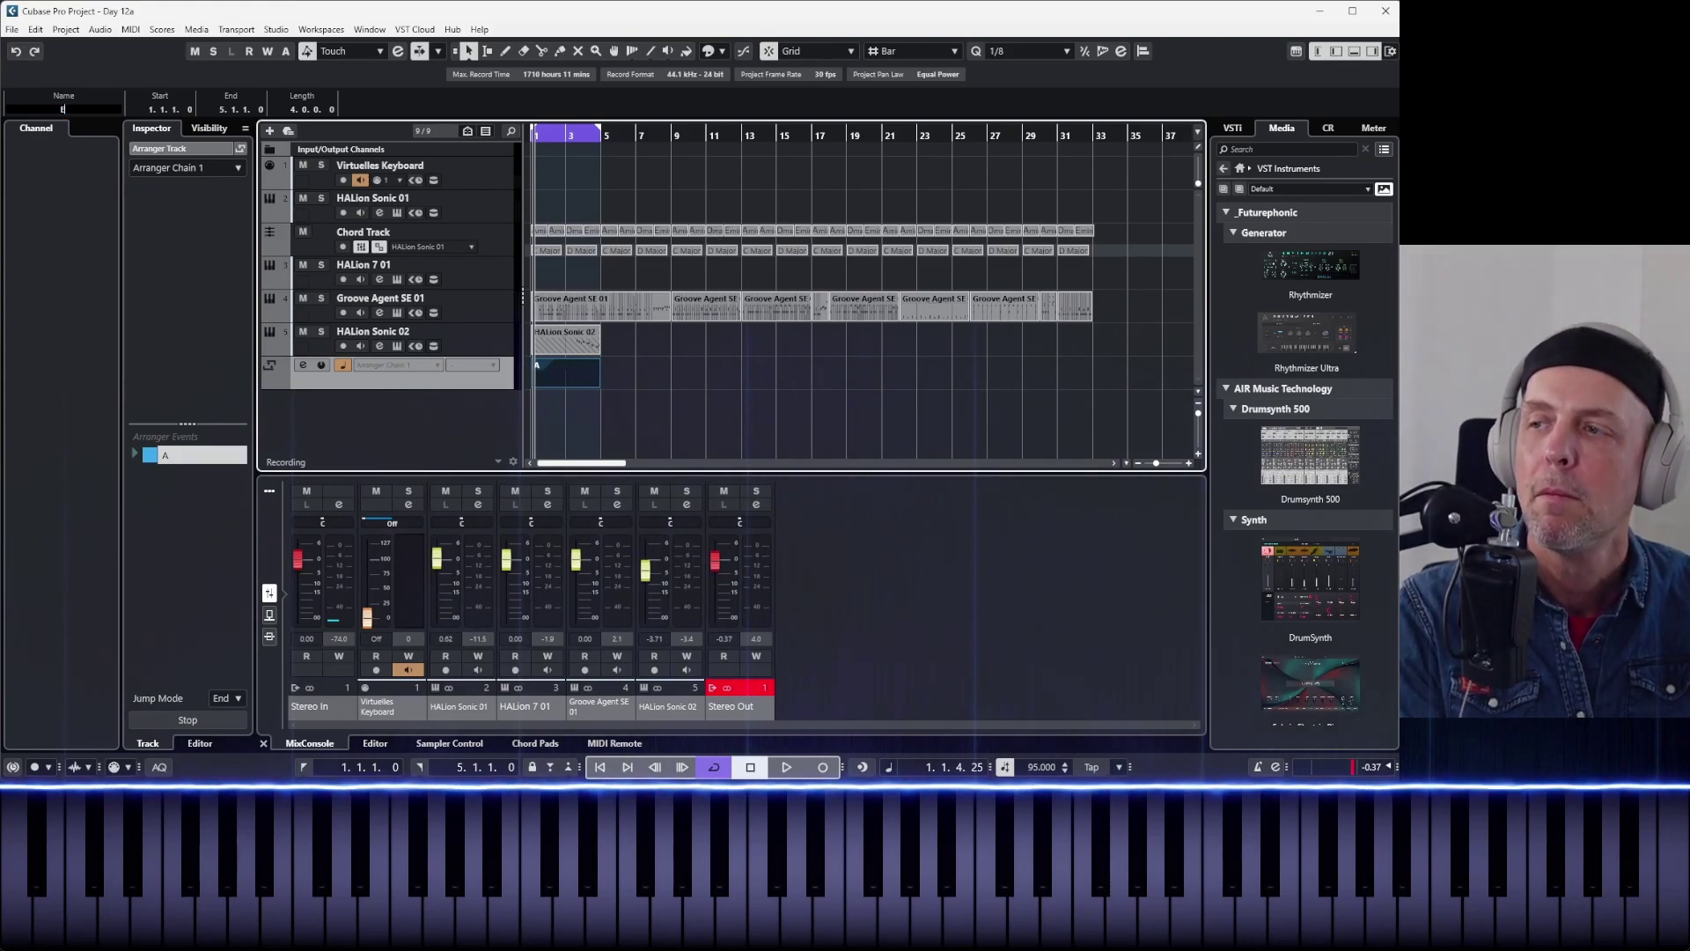
text(insti)
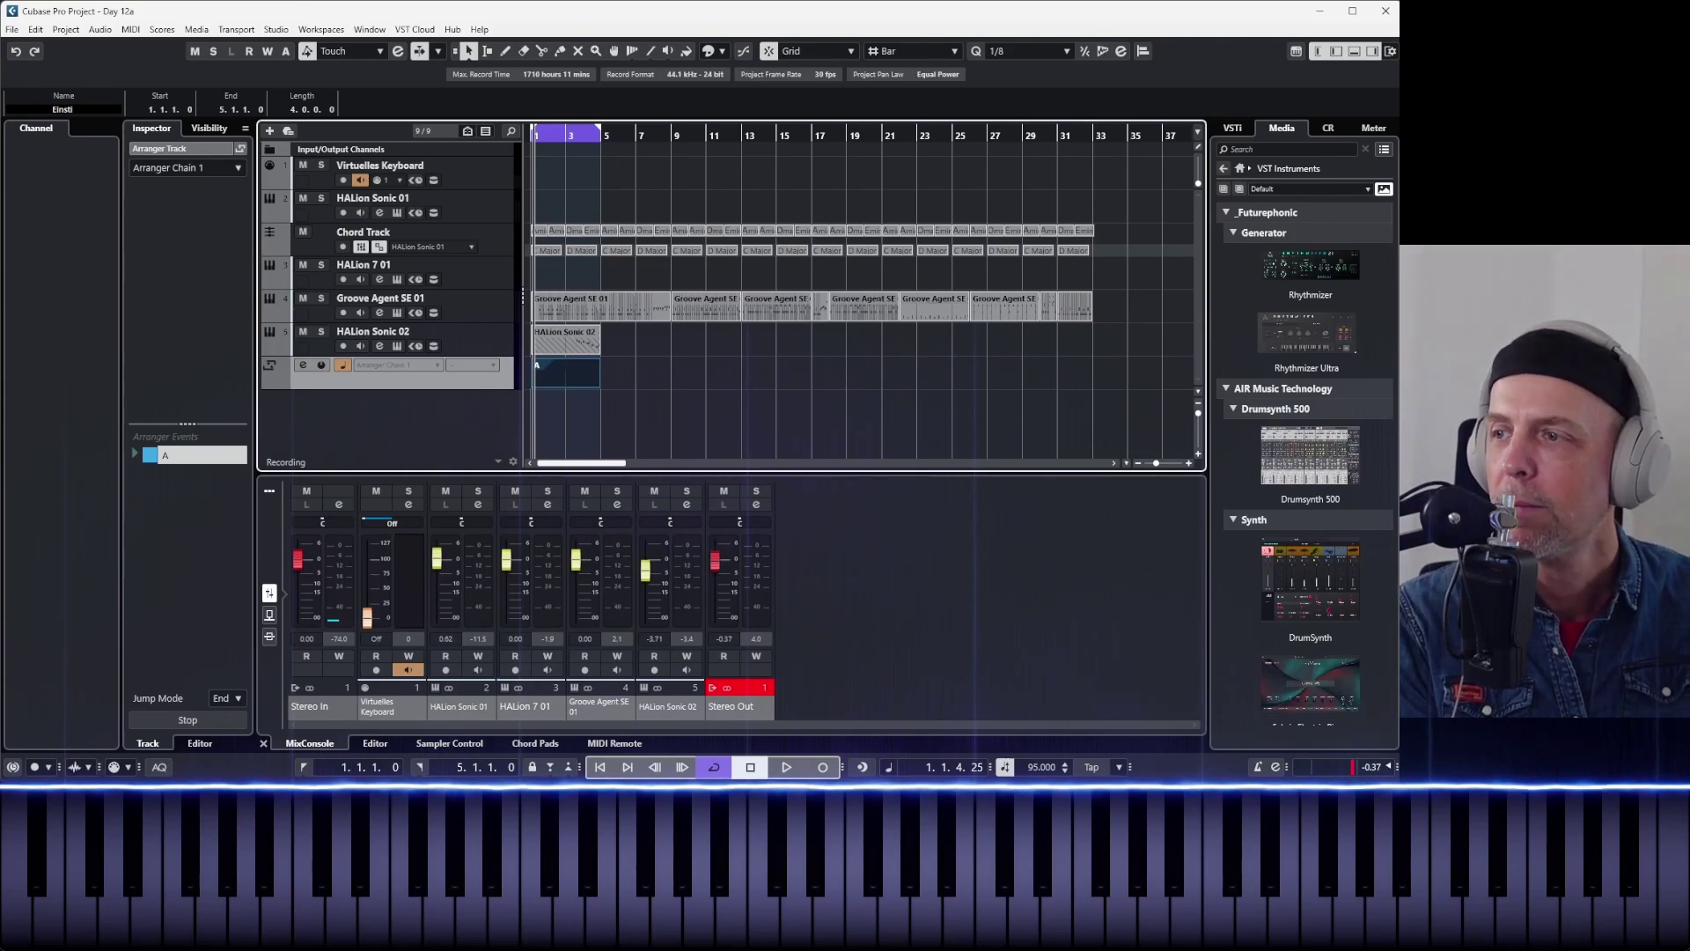
text(eg)
key(Return)
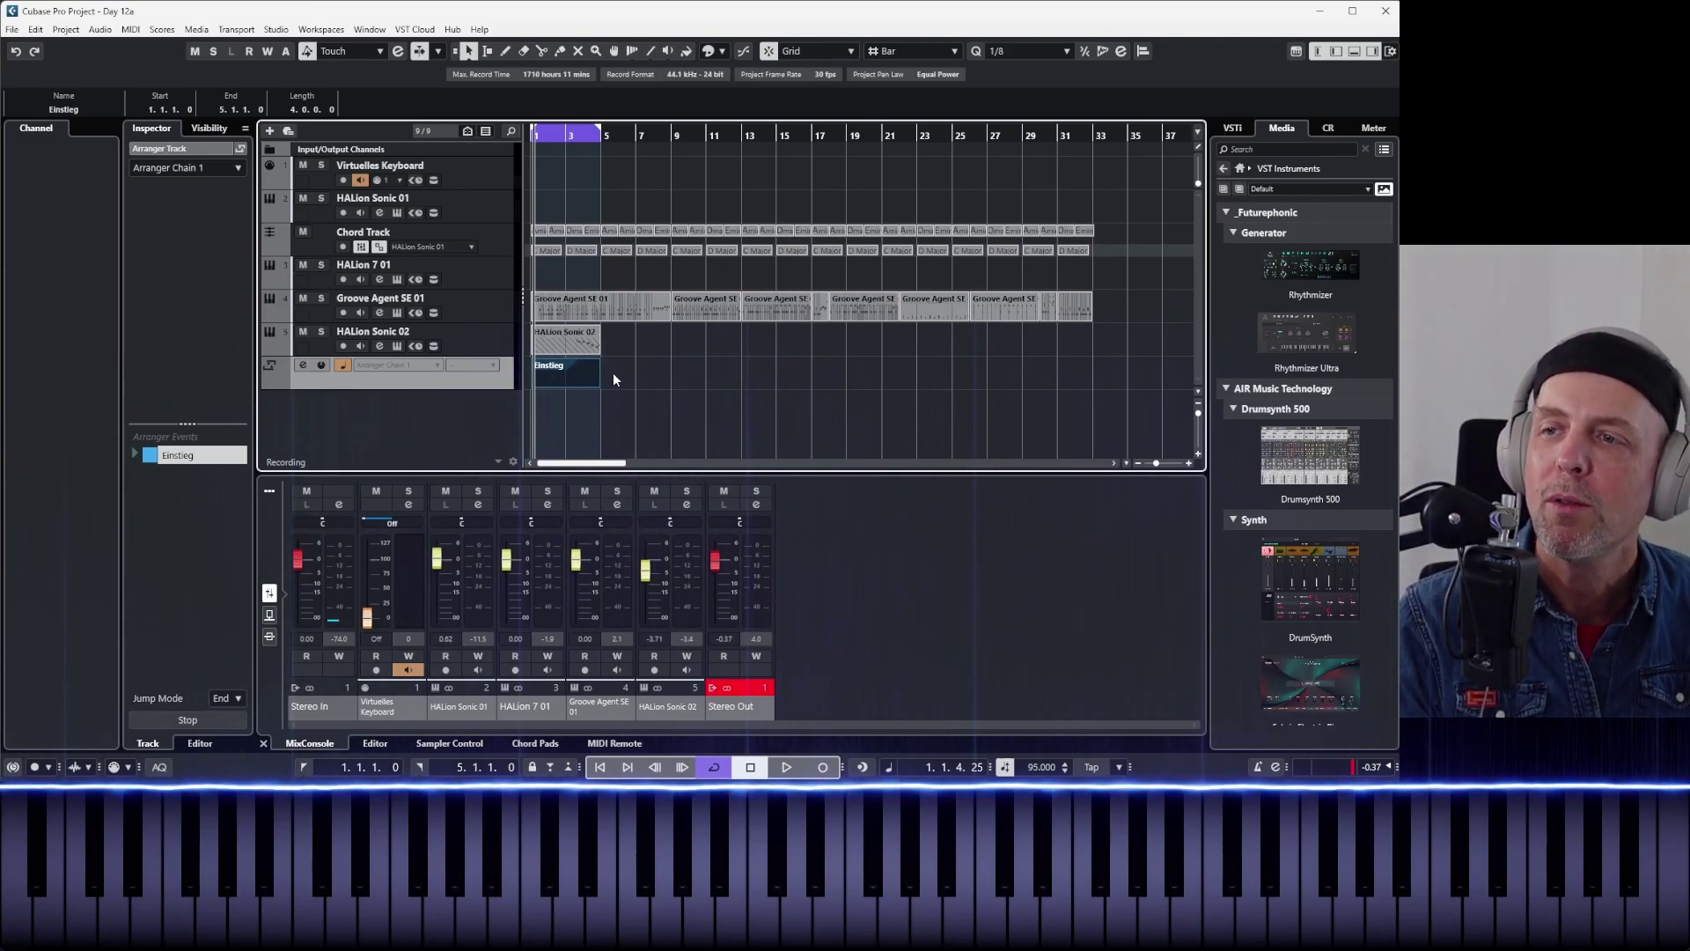
- Draw an arranger event from bar 5 to bar 13 on the arranger track and rename it to Strophe
click(504, 51)
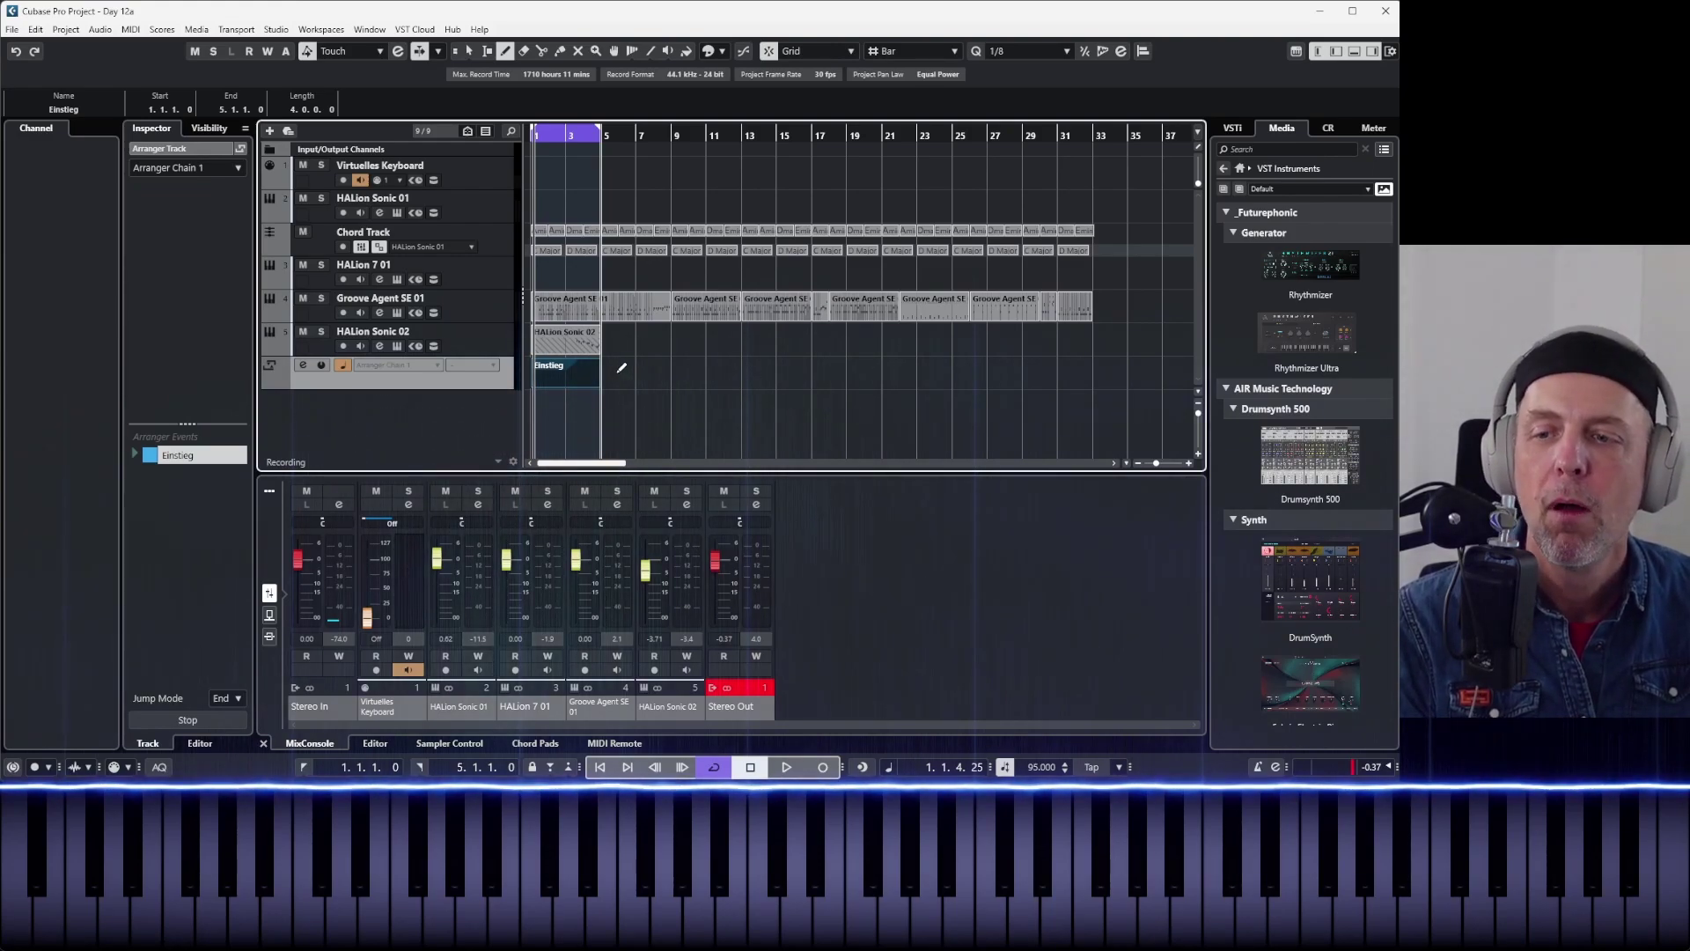
drag(622, 367, 742, 367)
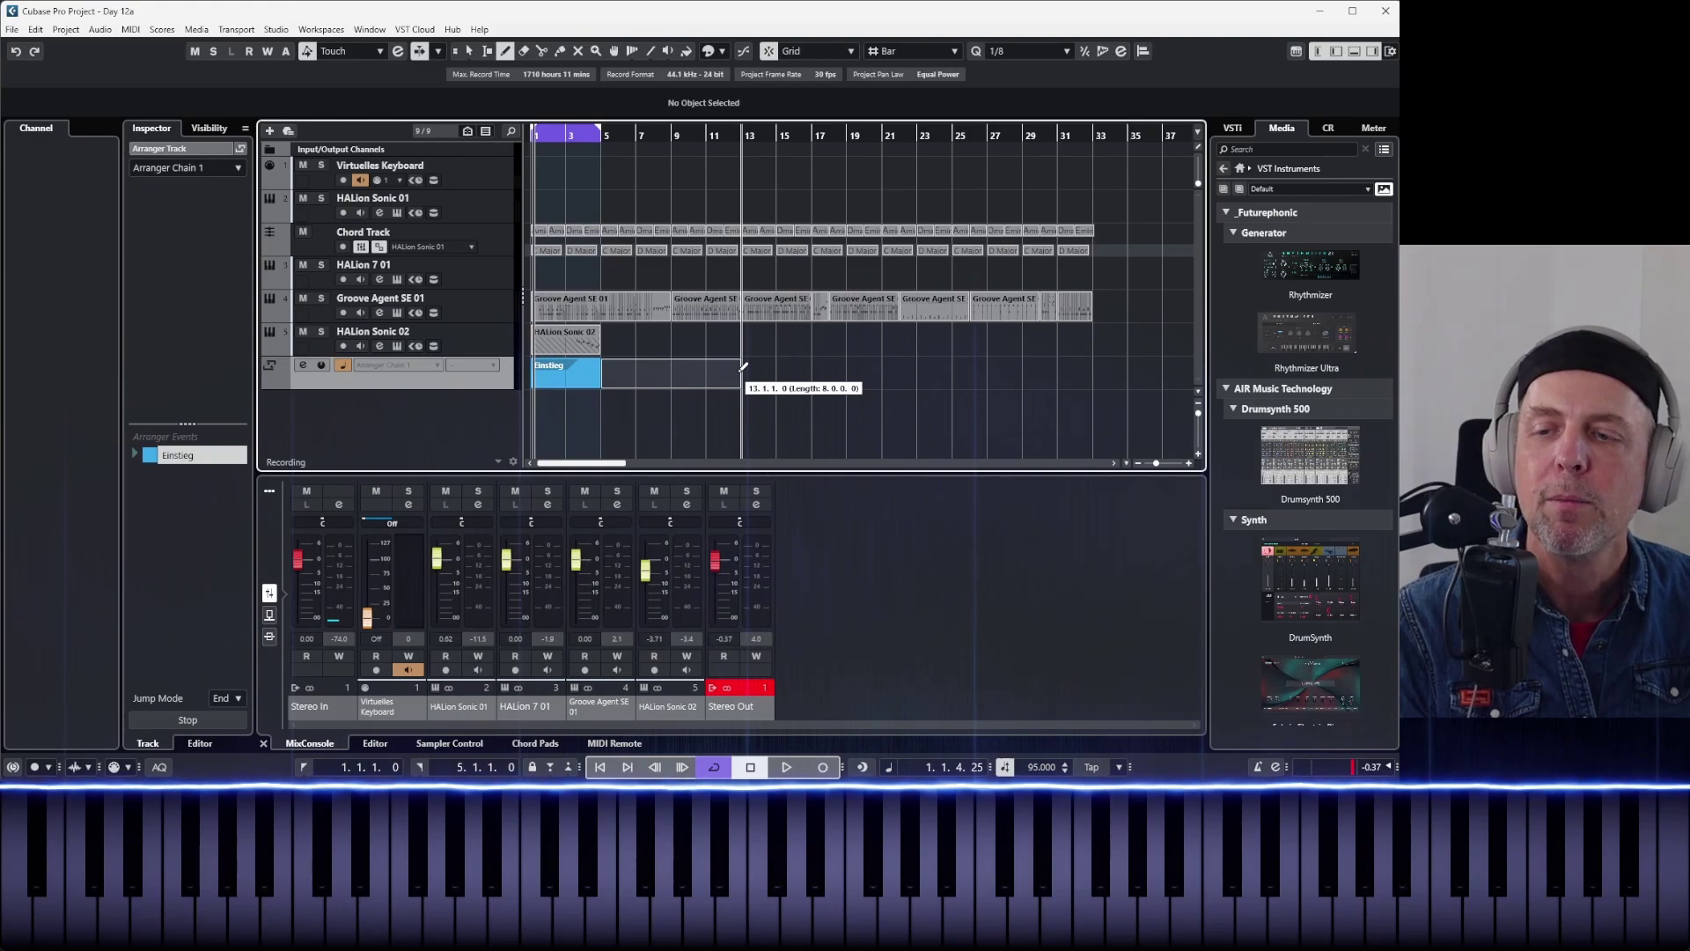
drag(742, 367, 742, 367)
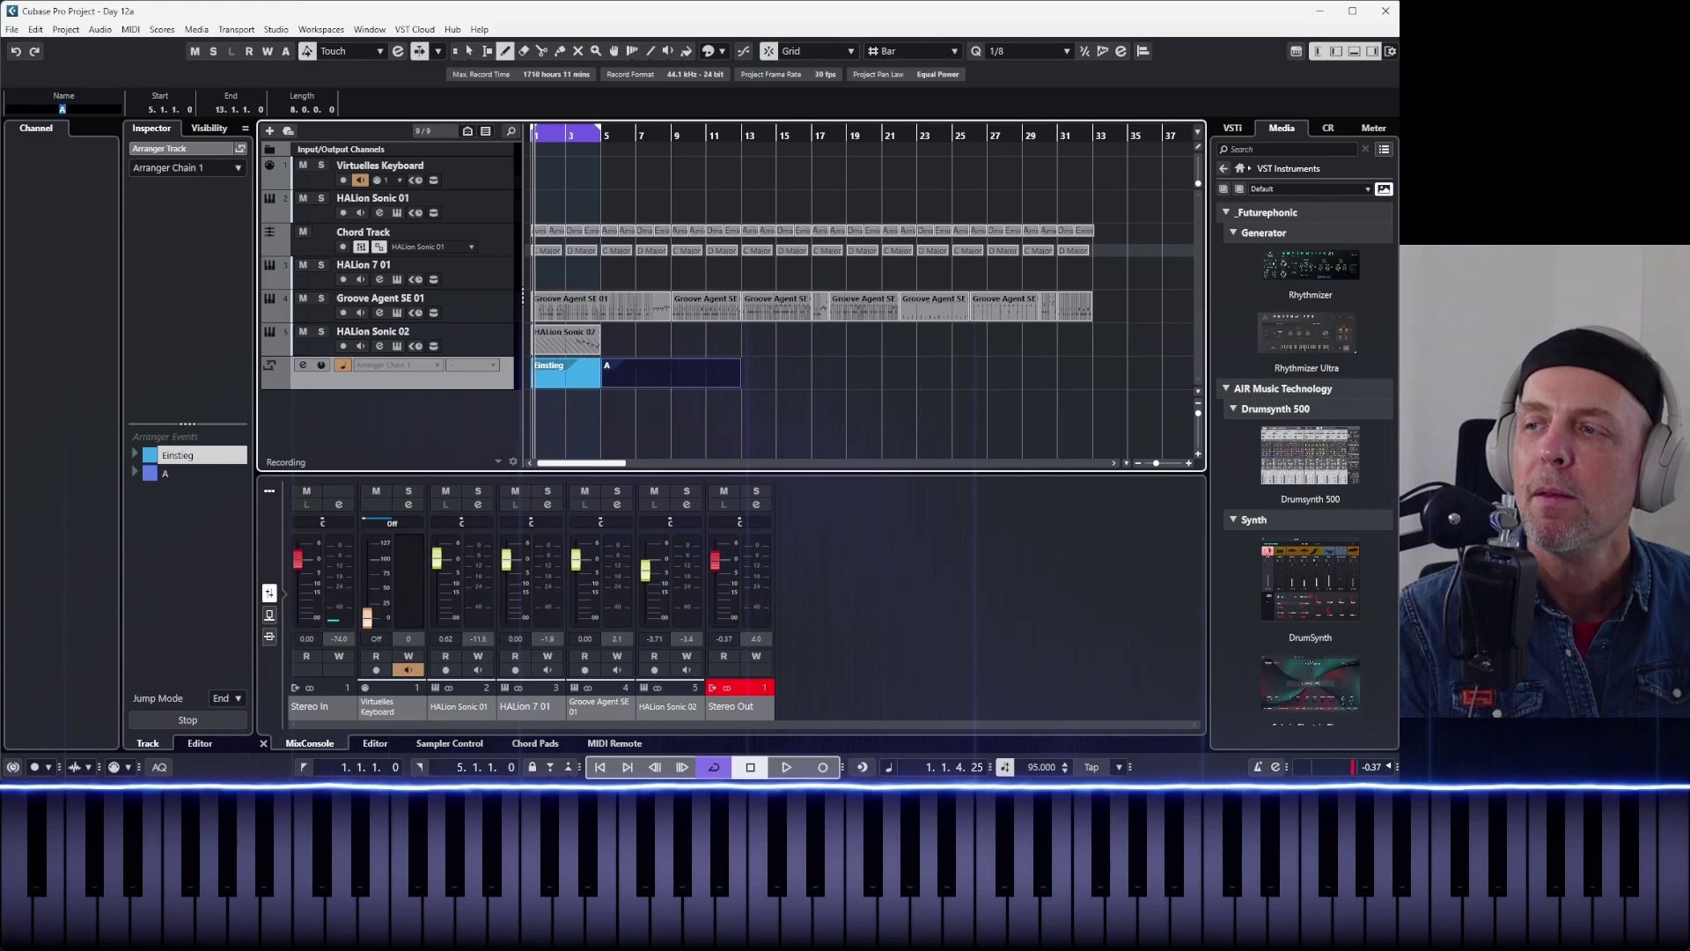
text(Str)
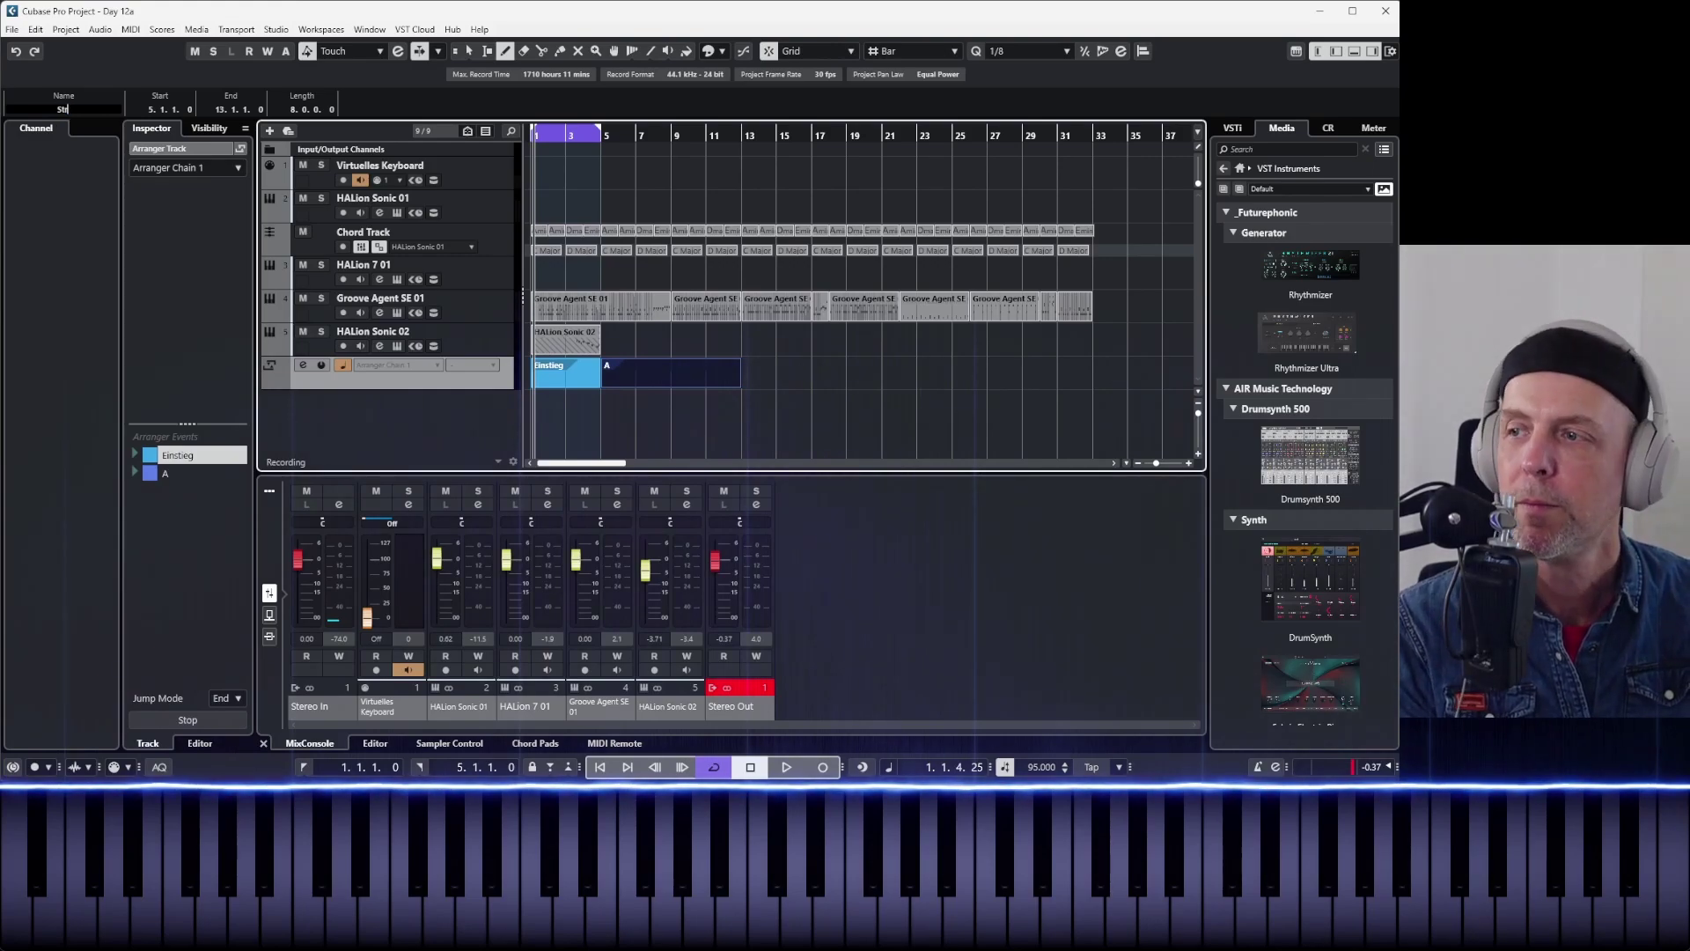
text(ophe)
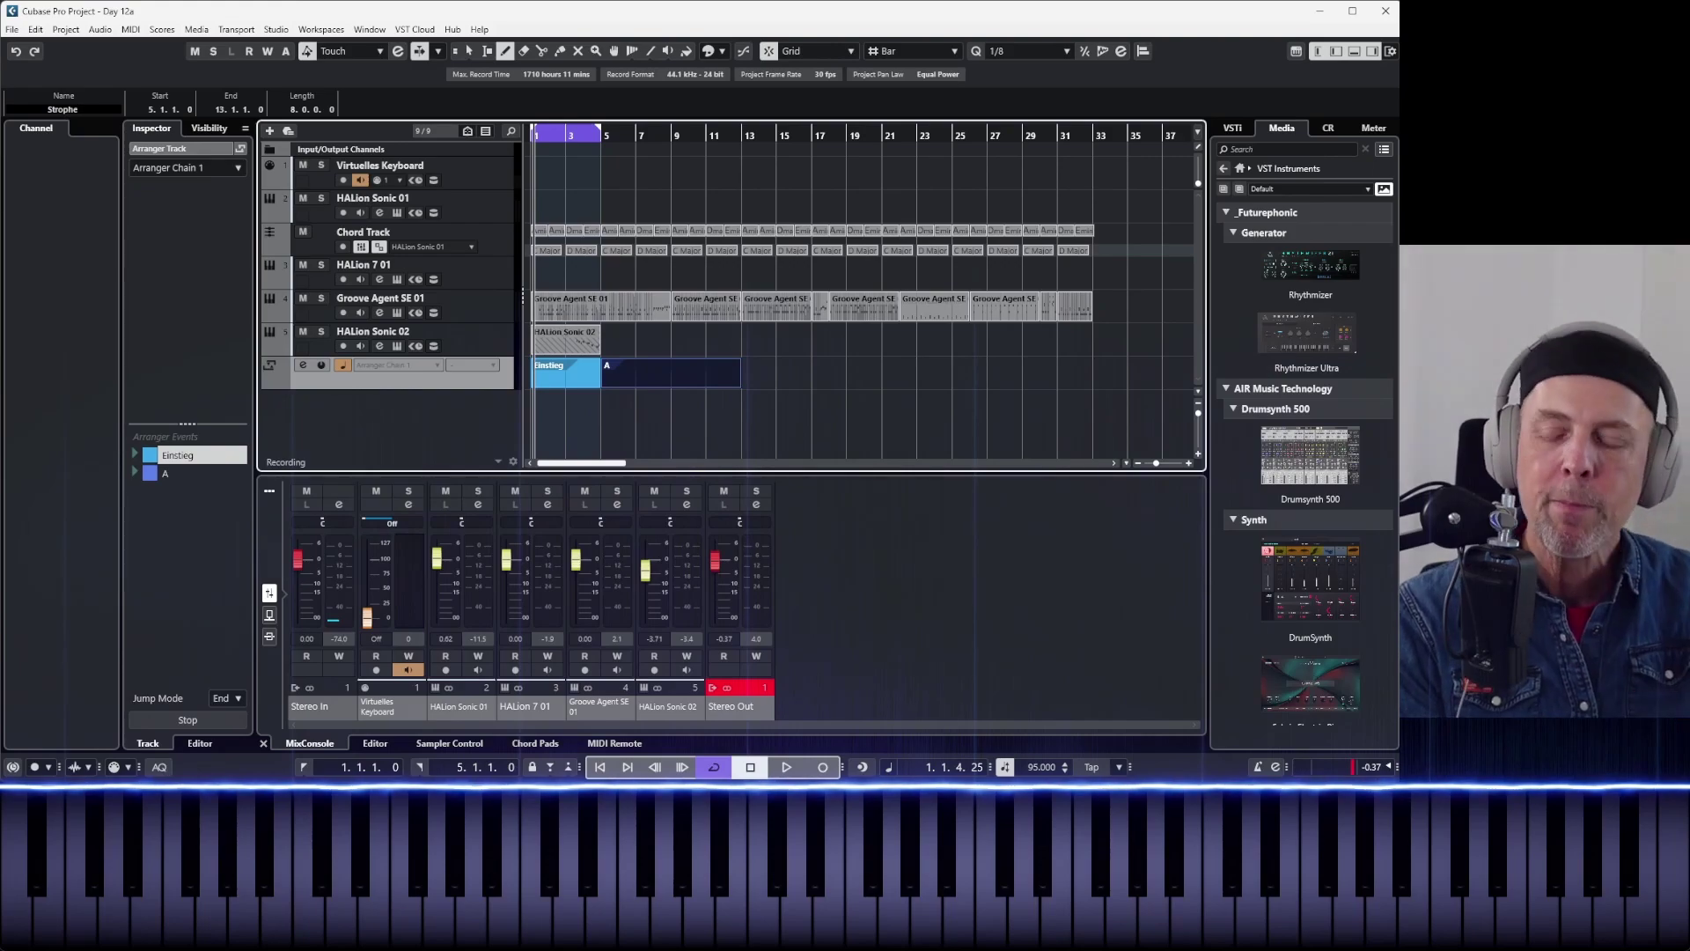
key(Return)
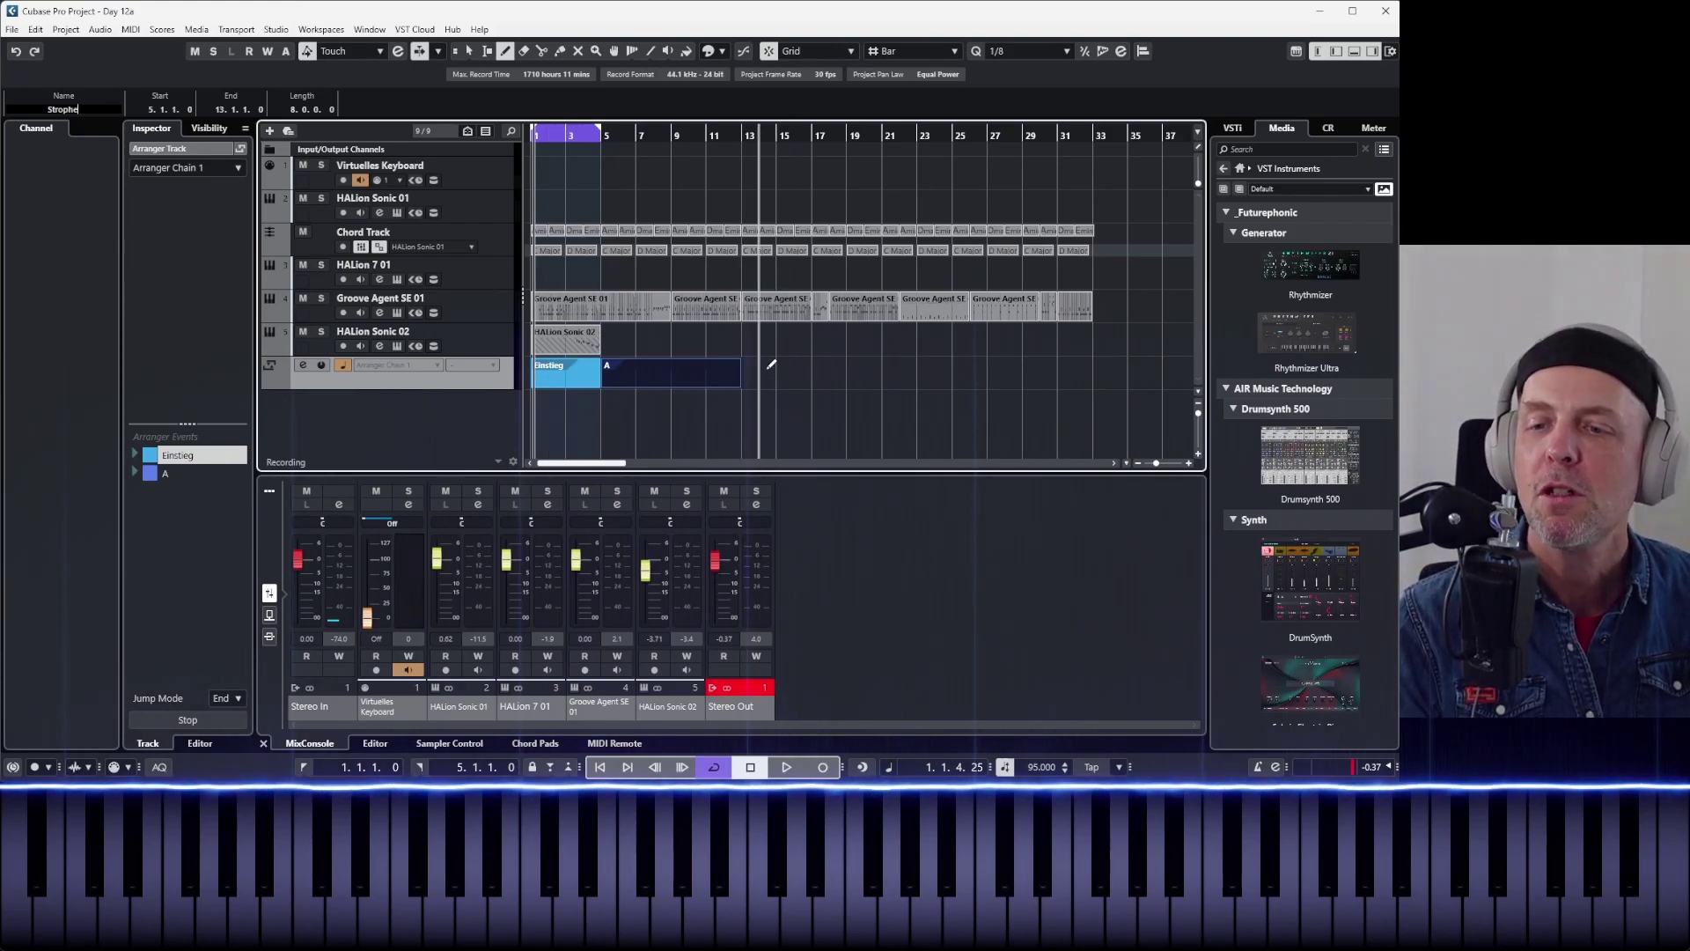
- Draw an arranger event from bar 13 to bar 17 and rename it to Zwischenteil
drag(753, 366, 812, 364)
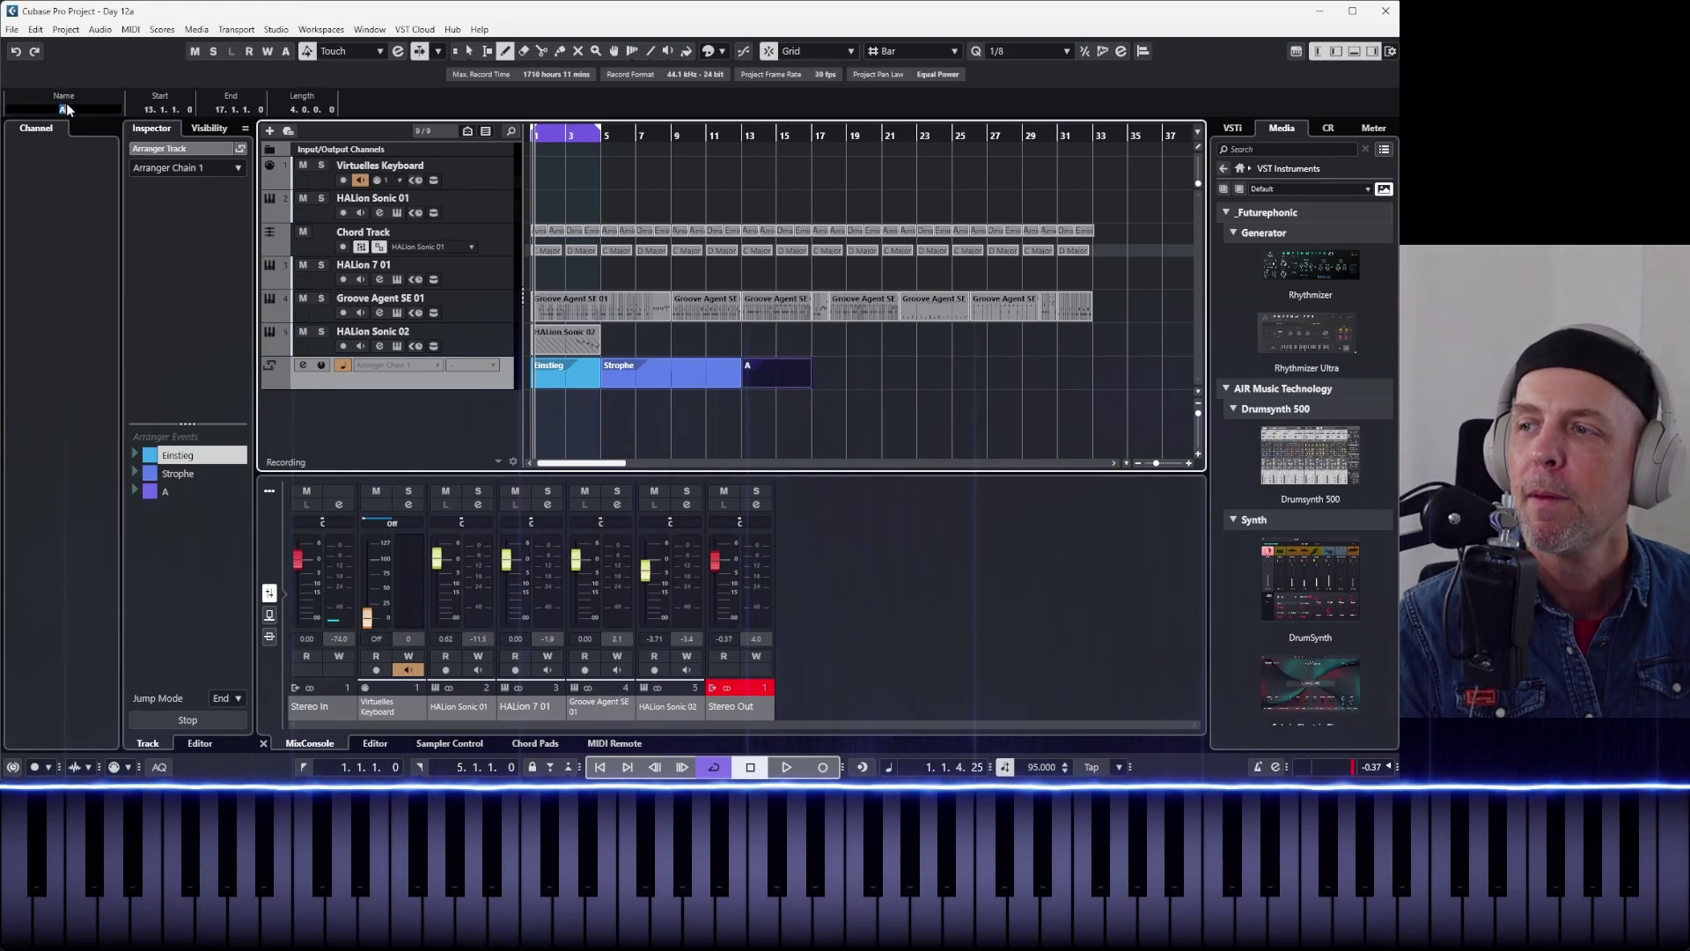
text(Zwischen)
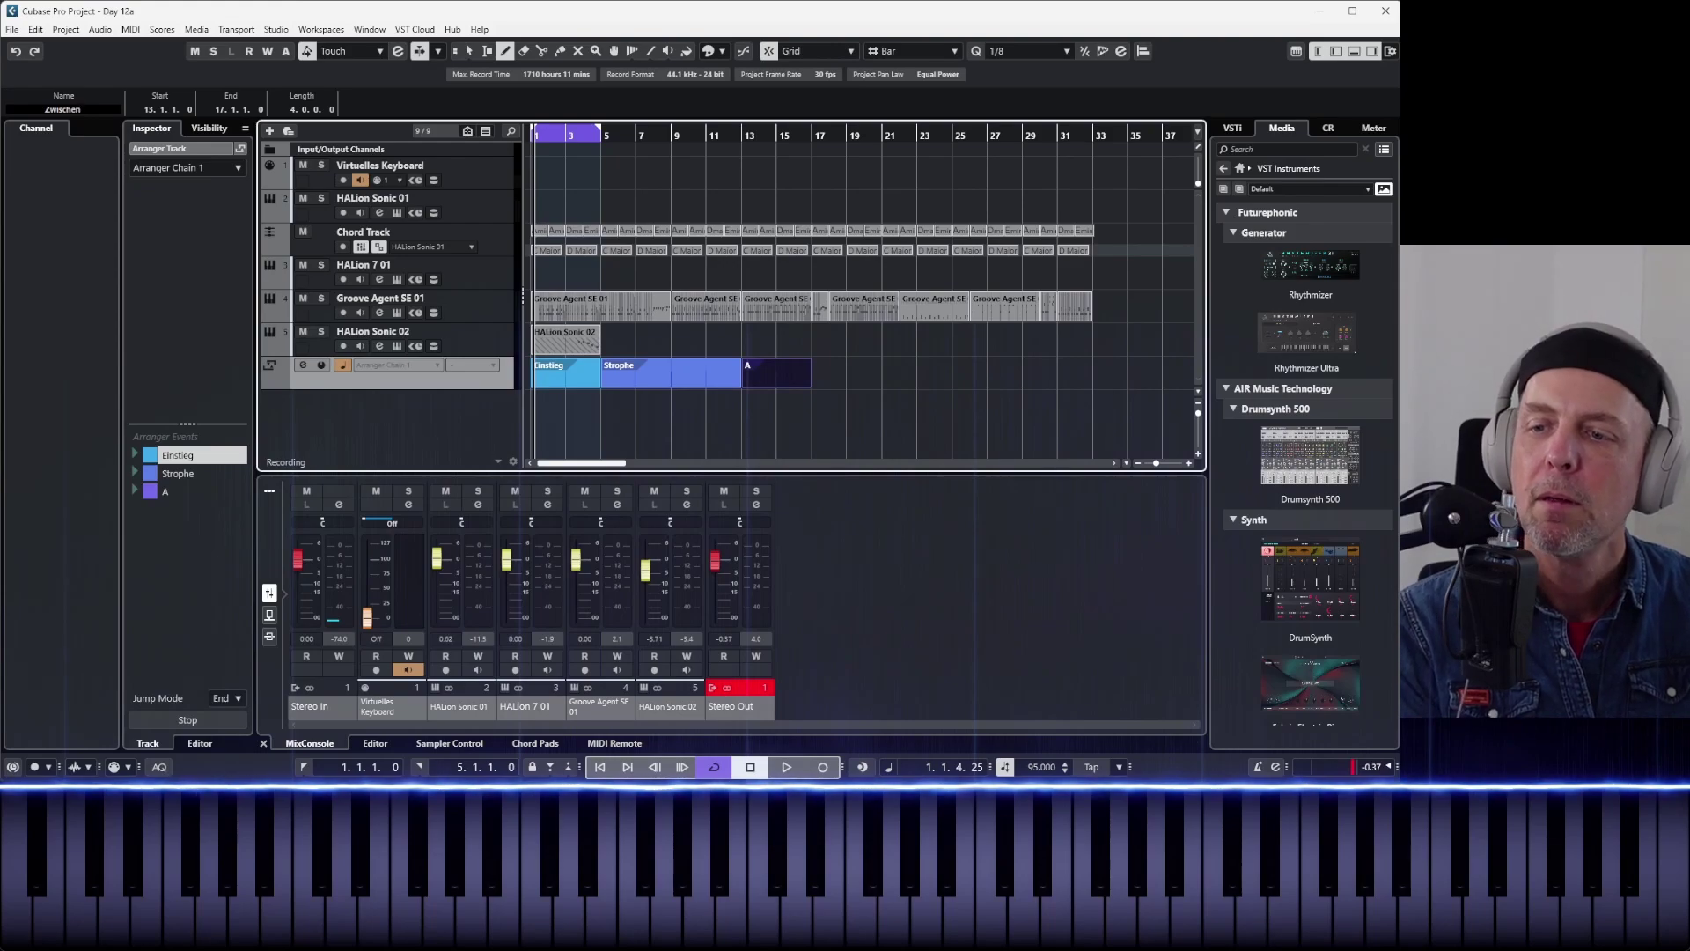
text(teil)
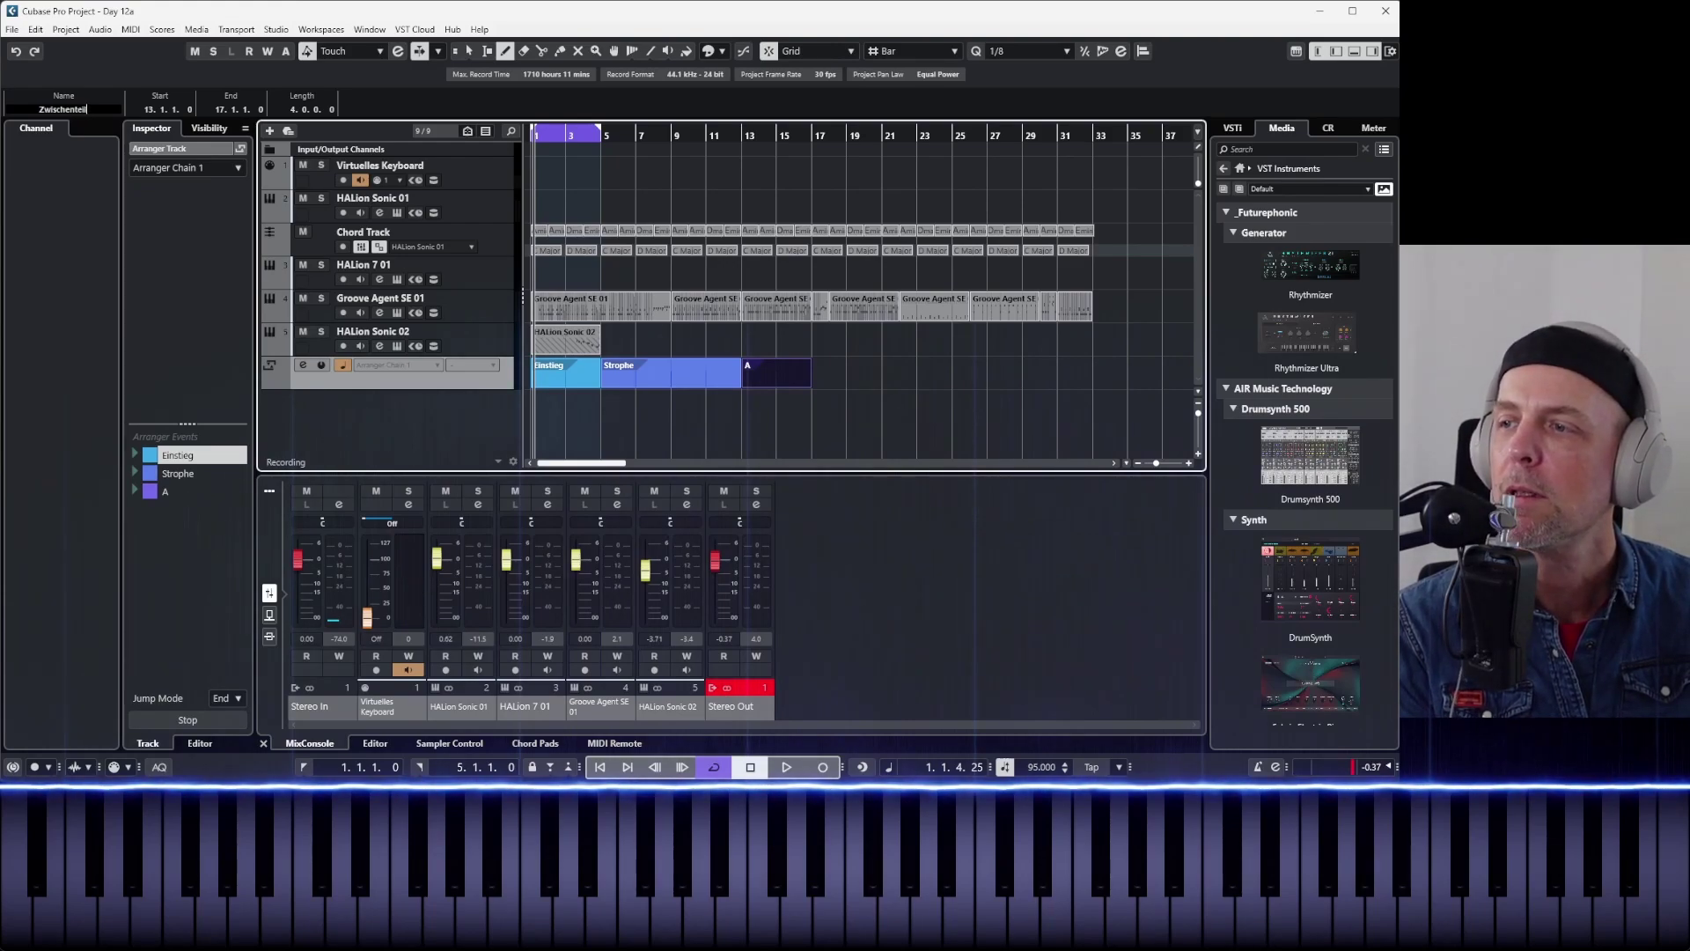
key(Return)
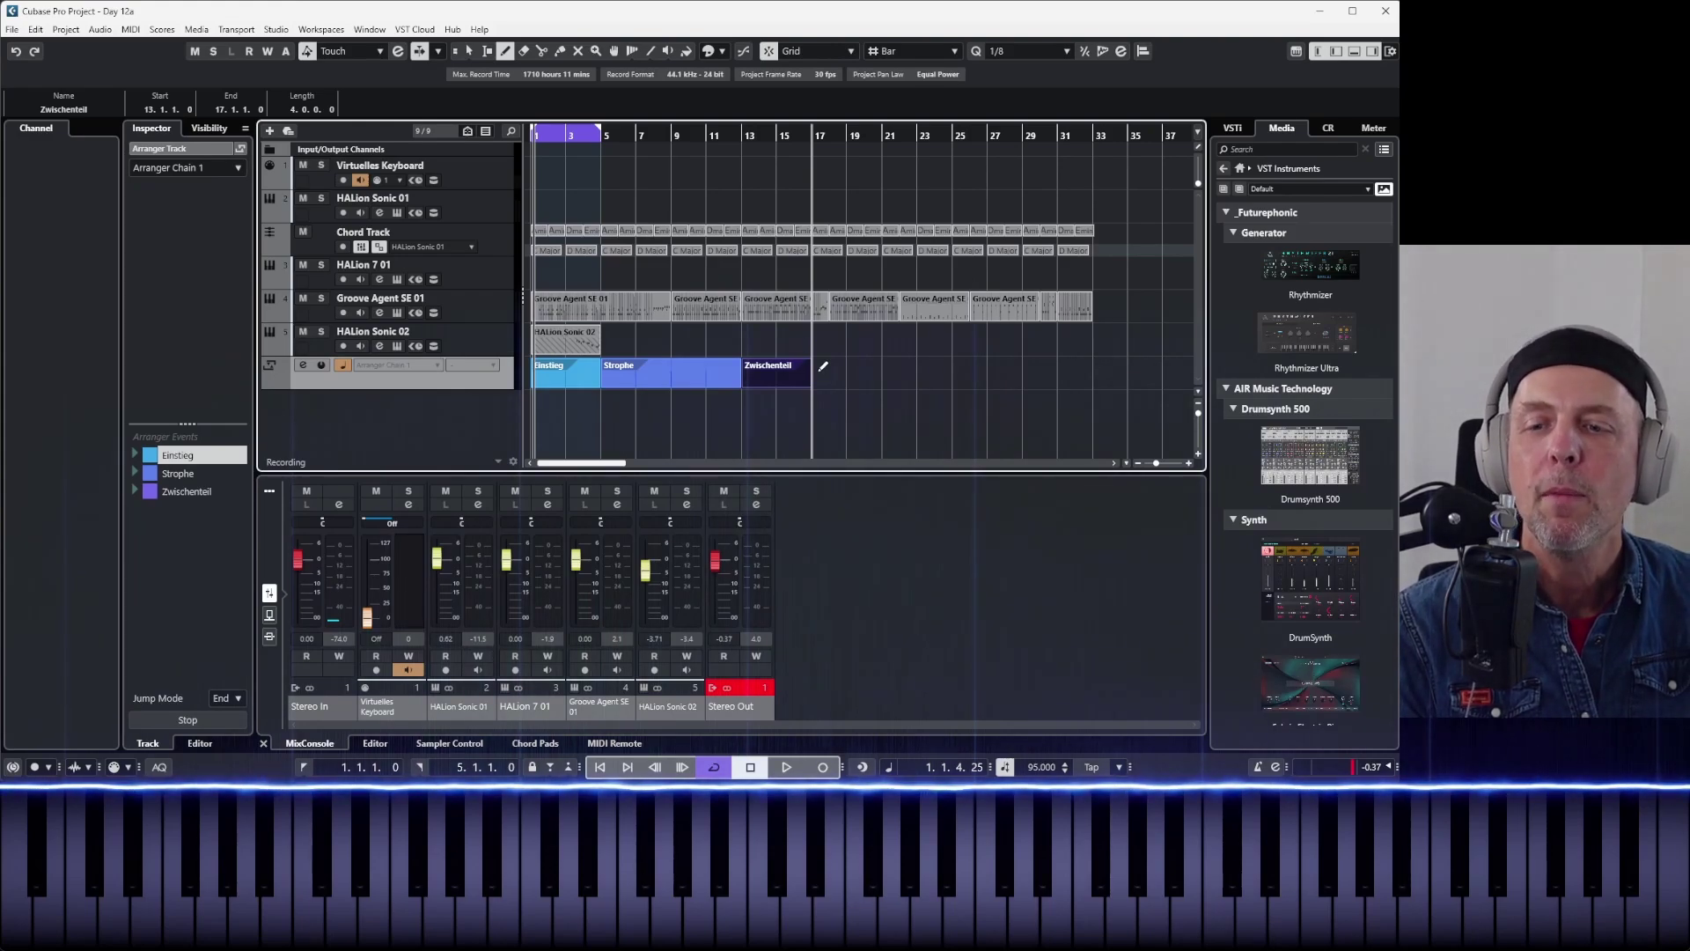
- Draw an arranger event from bar 17 to bar 25 and rename it to Chorus
drag(823, 365, 944, 366)
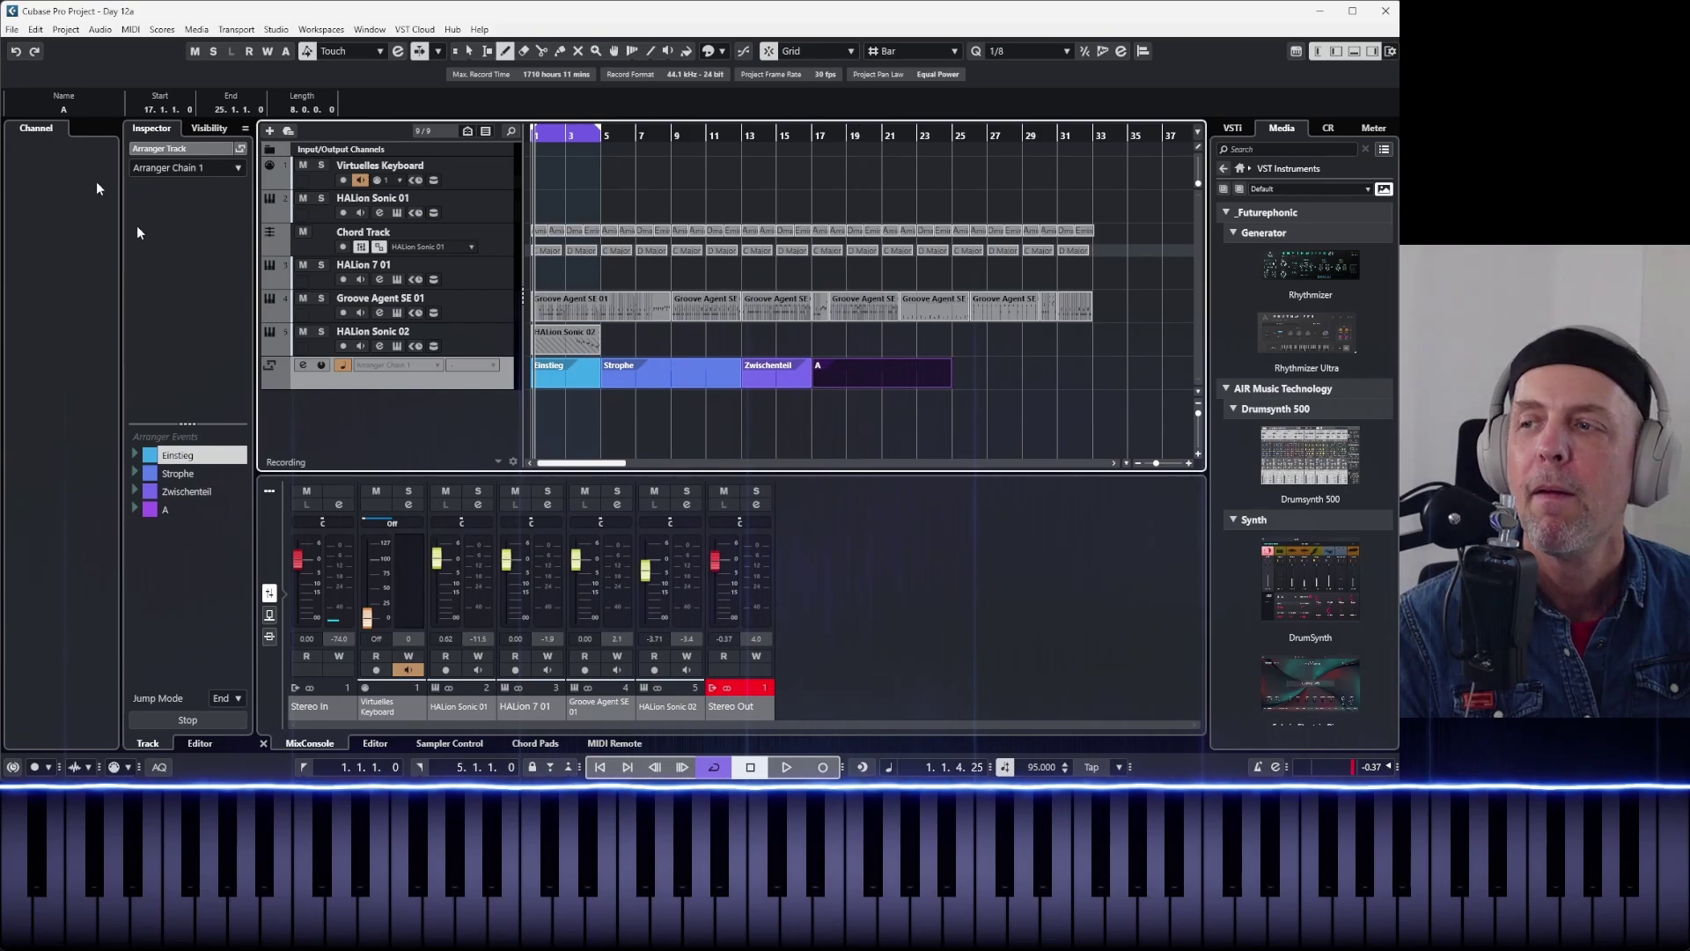
click(65, 111)
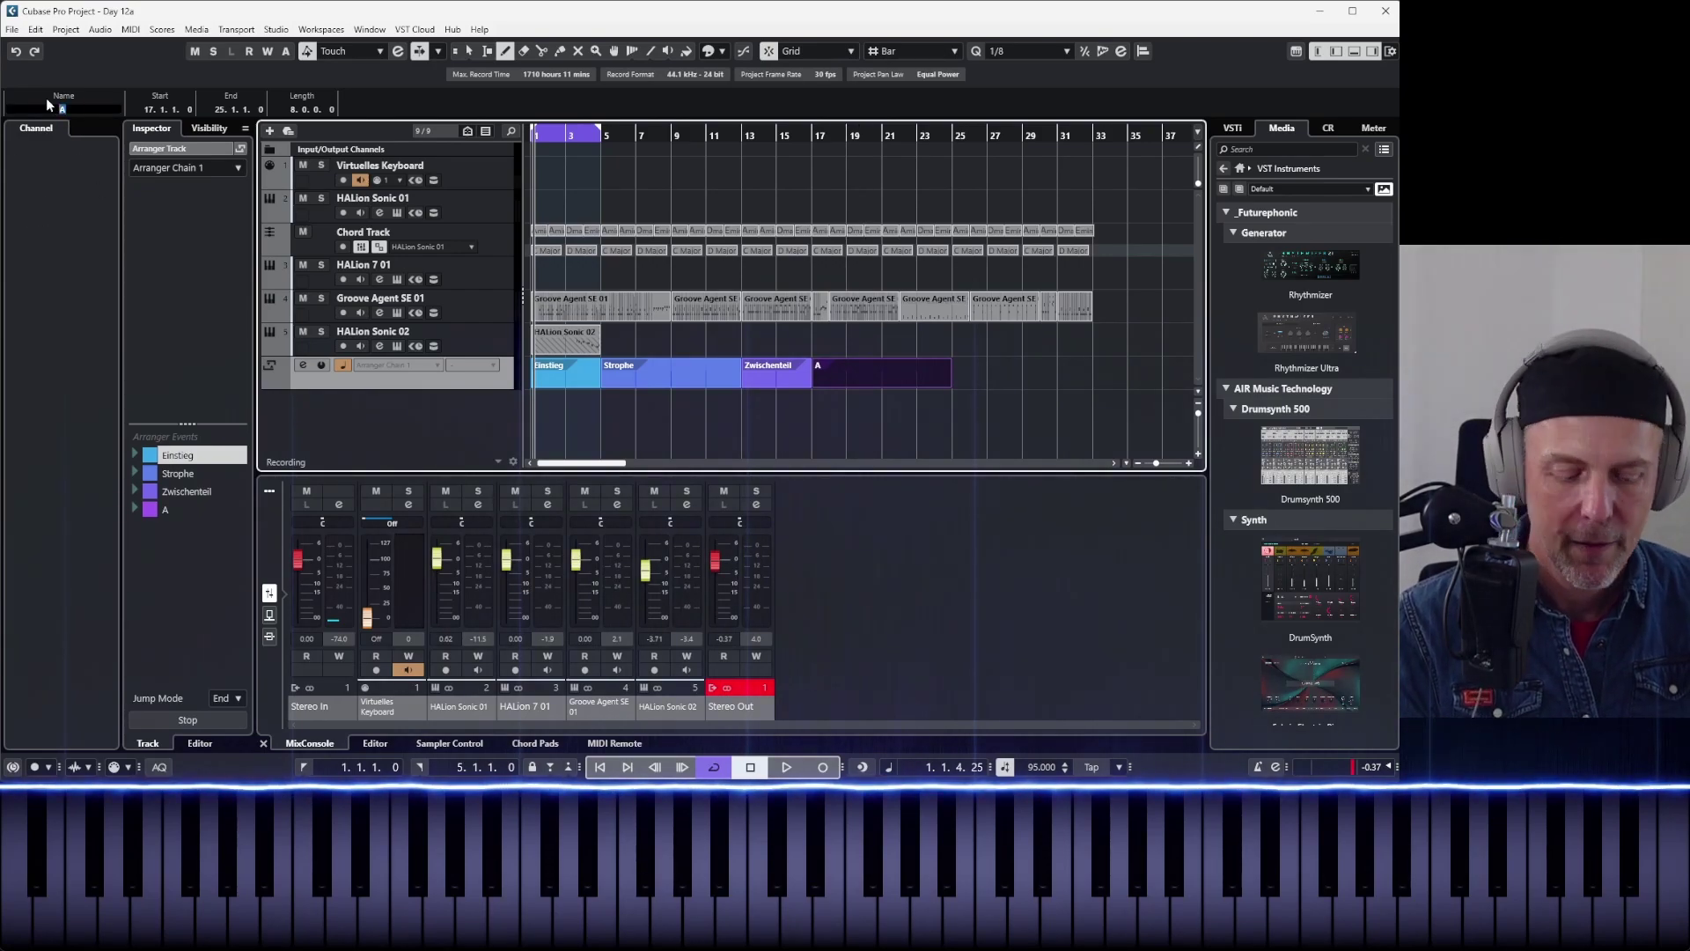
text(Chorus)
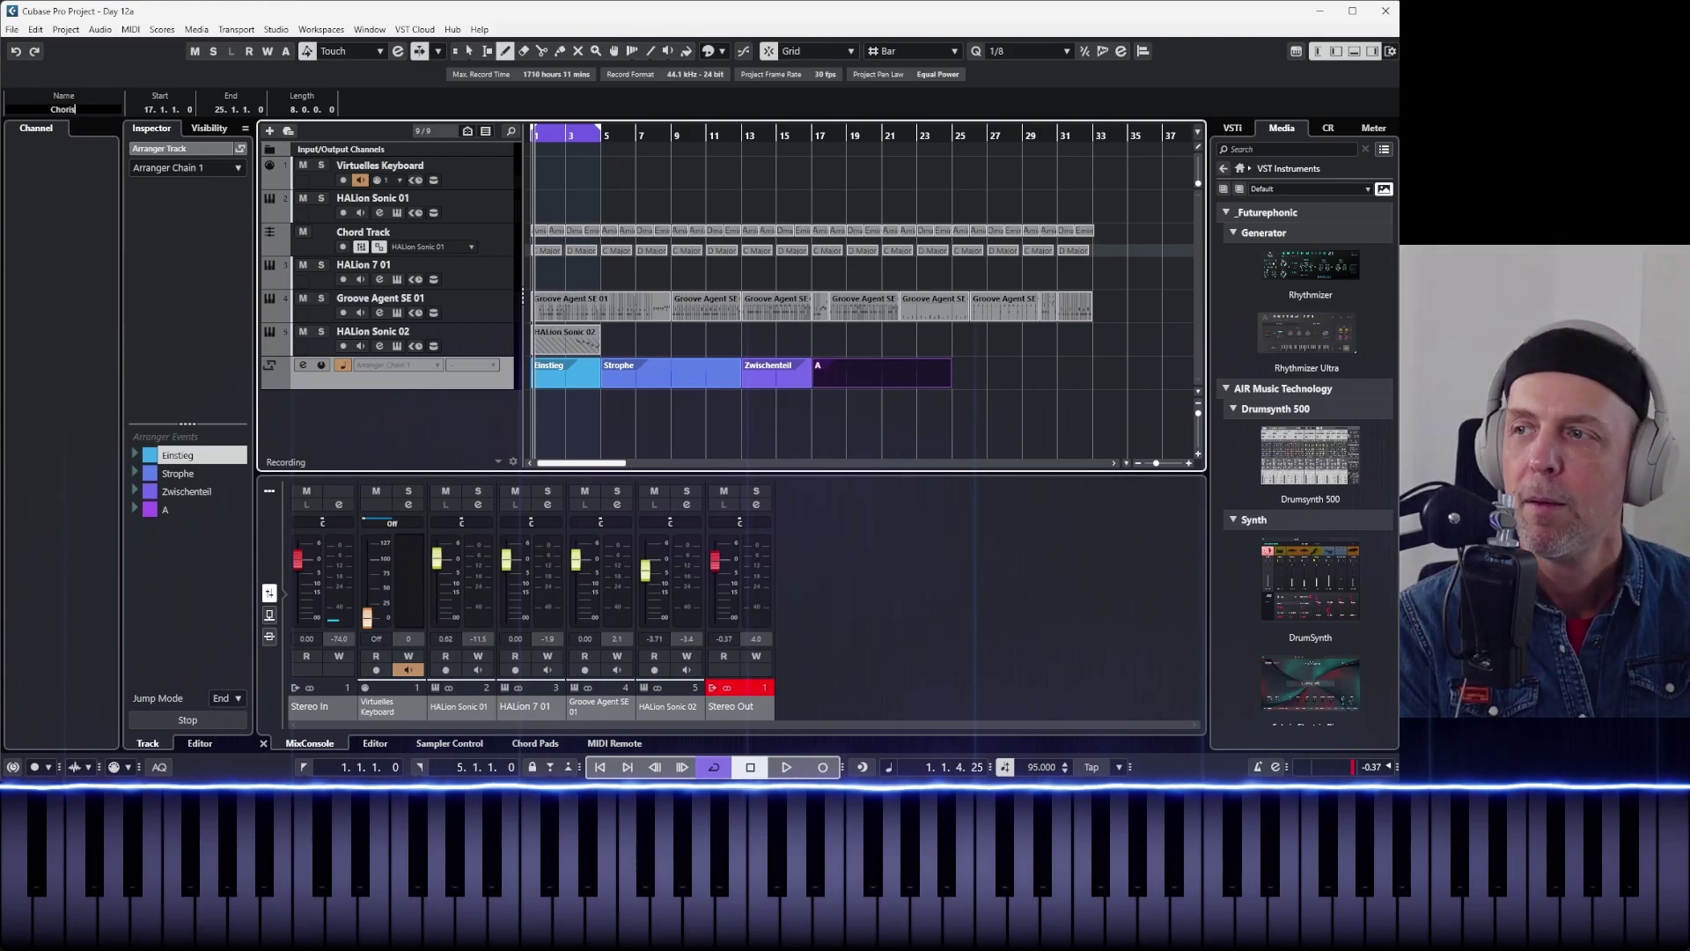
key(BackSpace)
key(BackSpace)
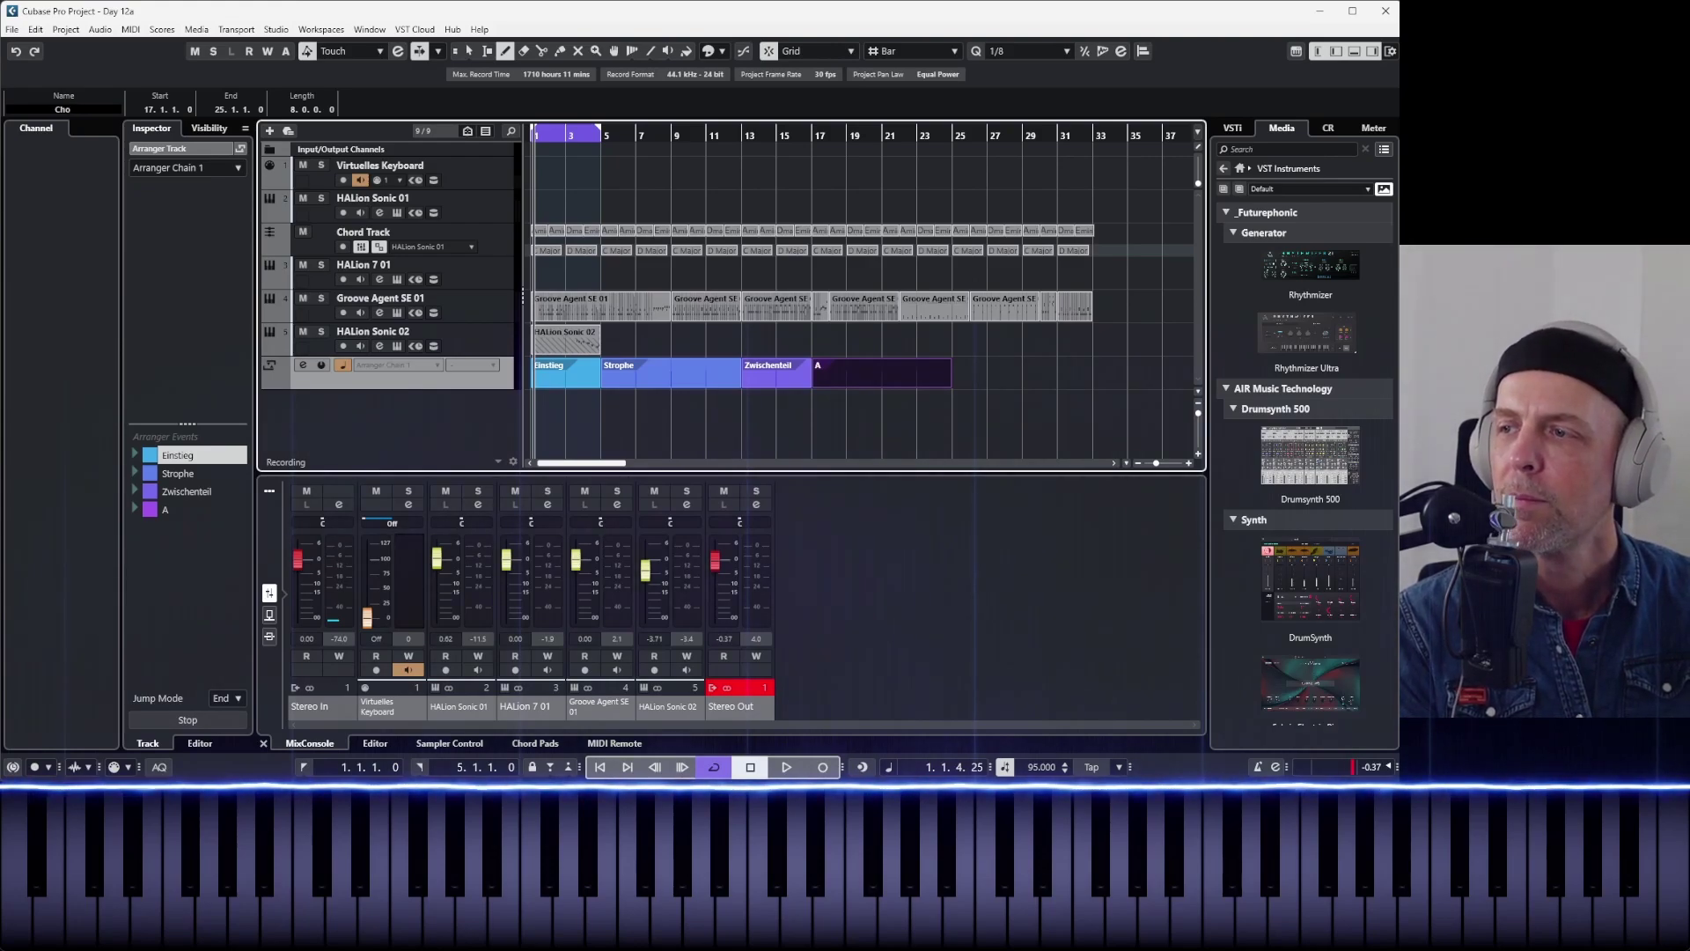
text(us)
key(Return)
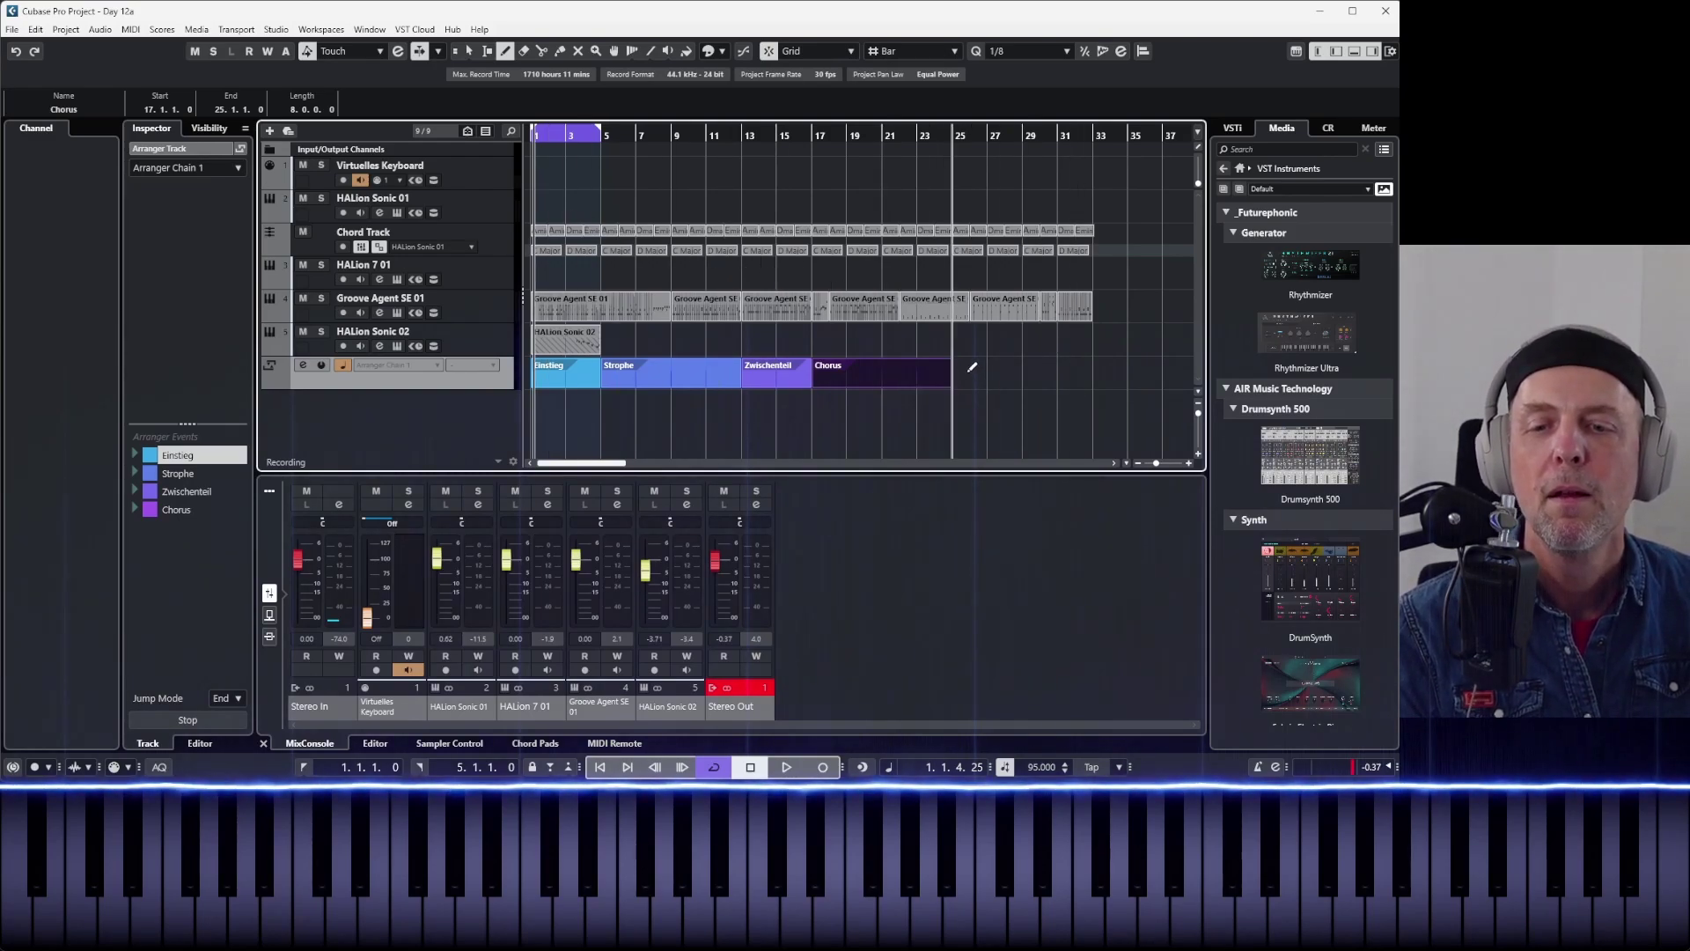
- Draw an arranger event from bar 25 to bar 33 and rename it to Keine Ahnung
drag(971, 366, 1089, 364)
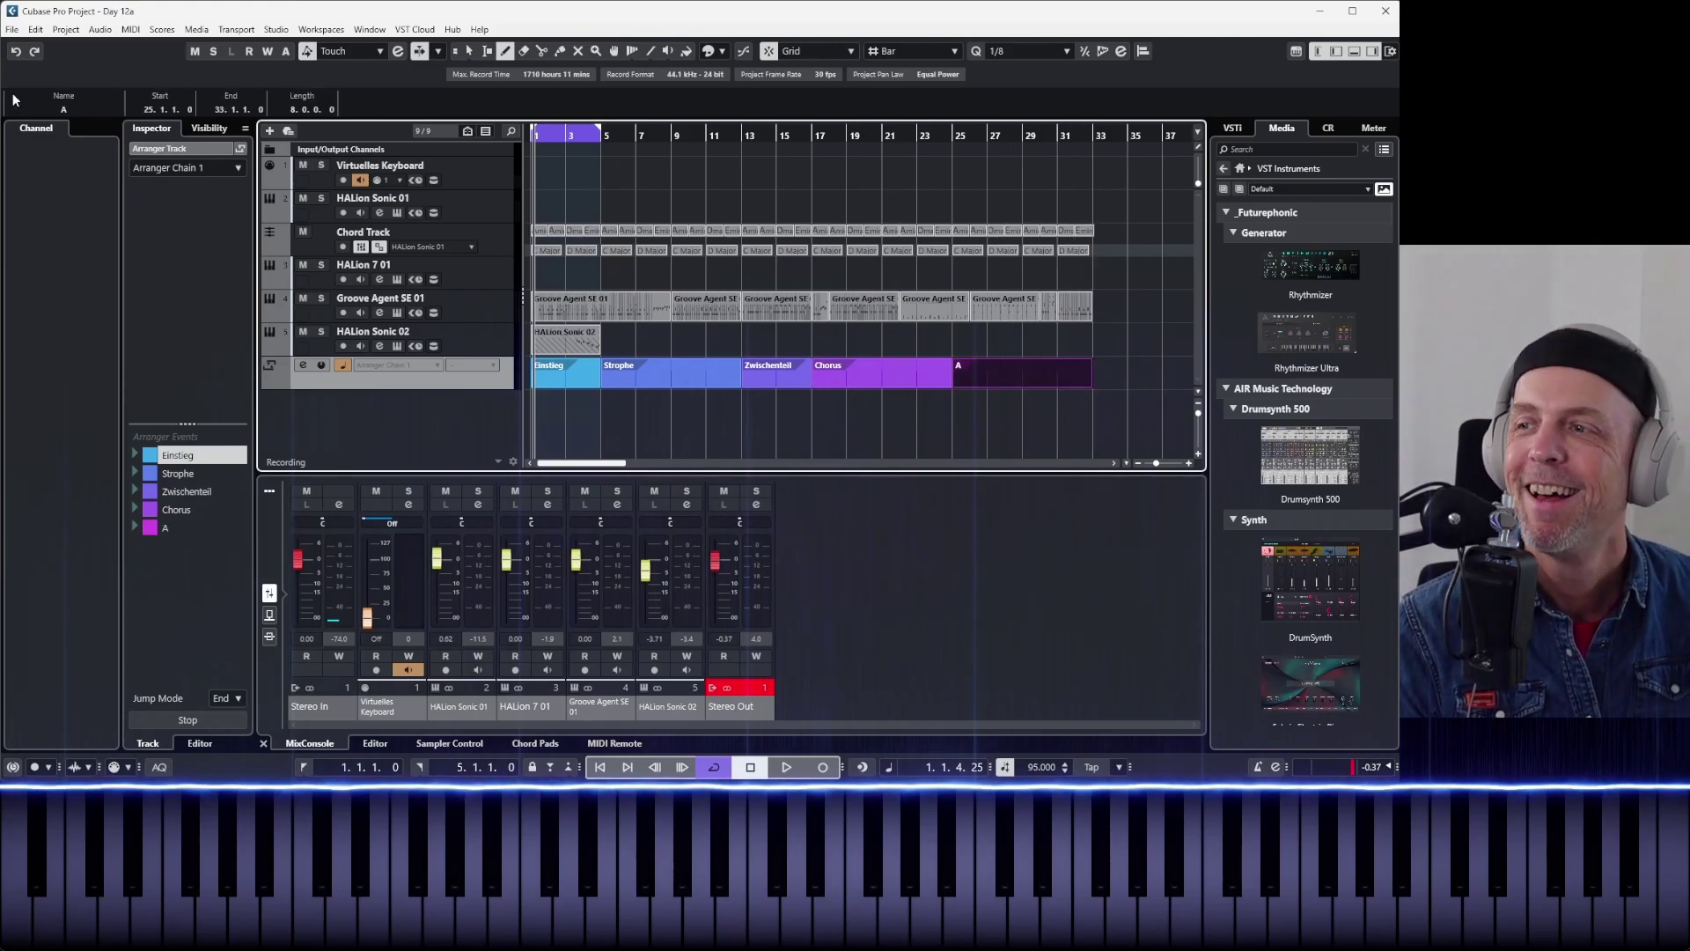
click(78, 104)
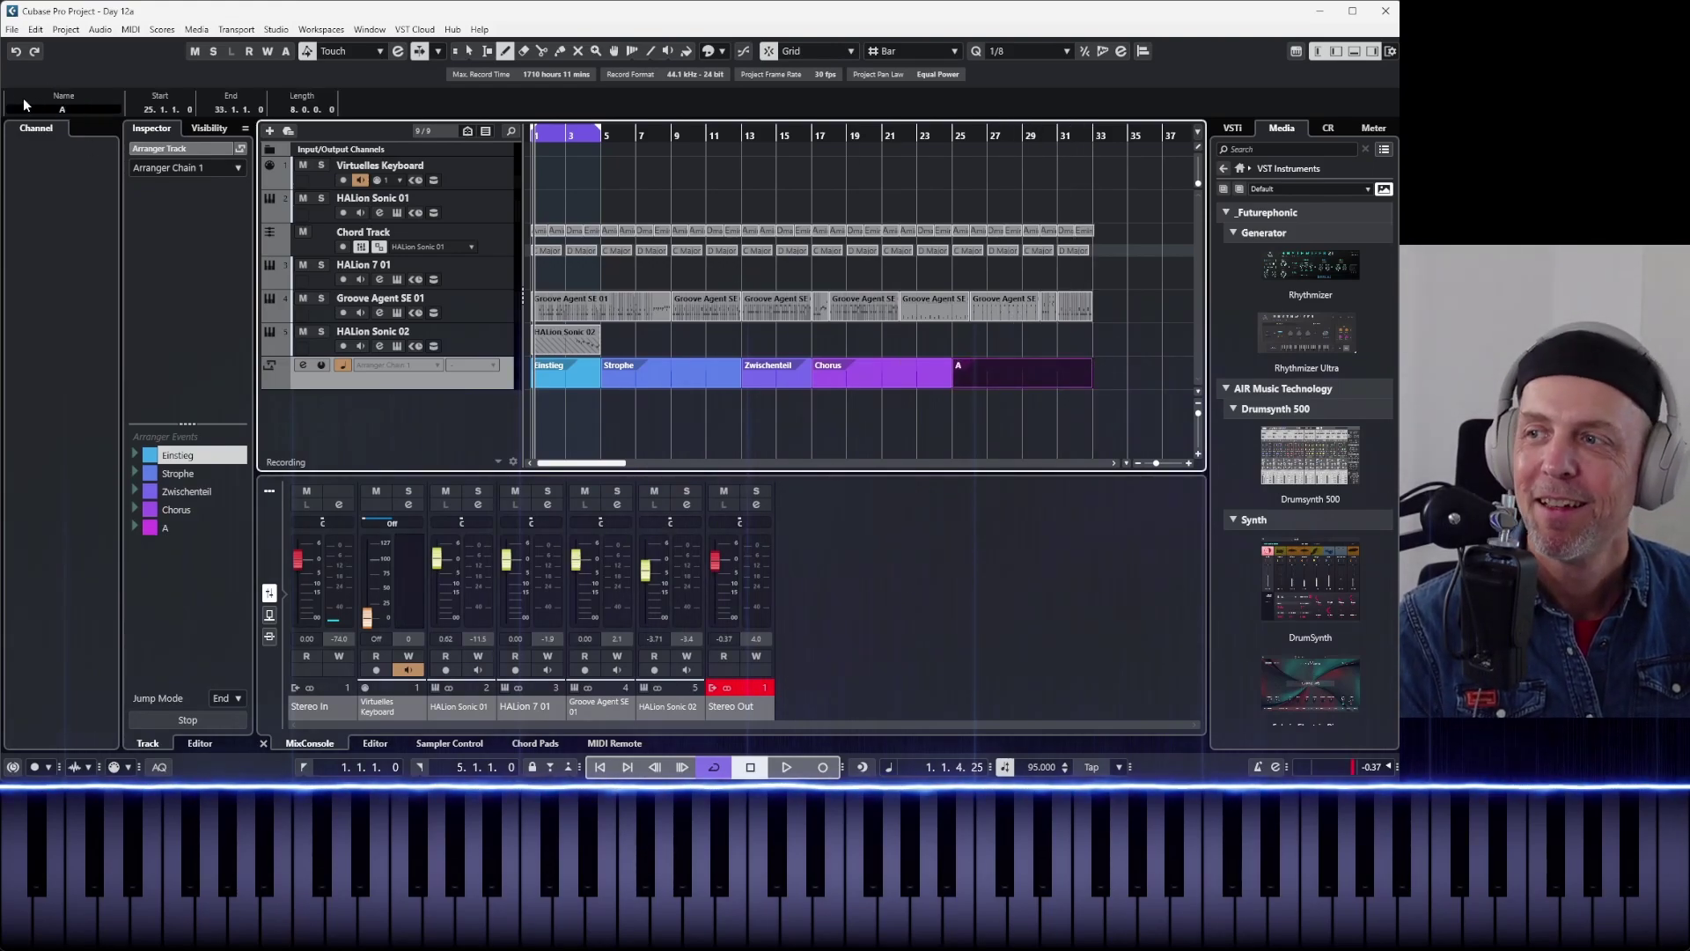
key(ctrl+a)
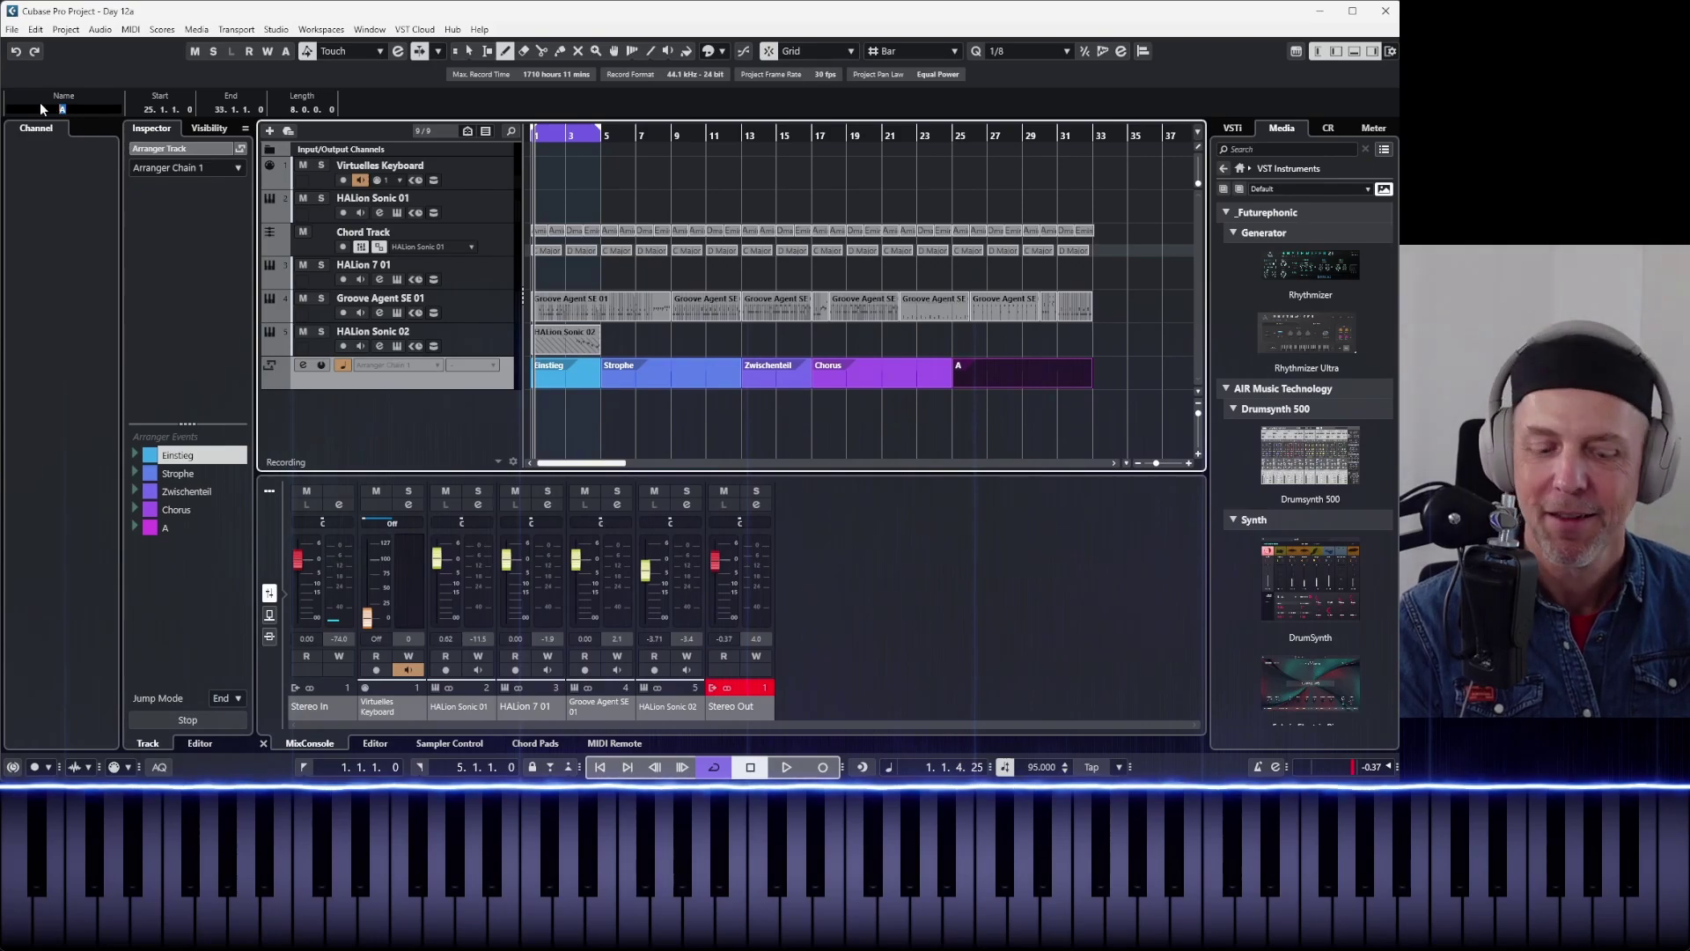
text(Keine ahnu)
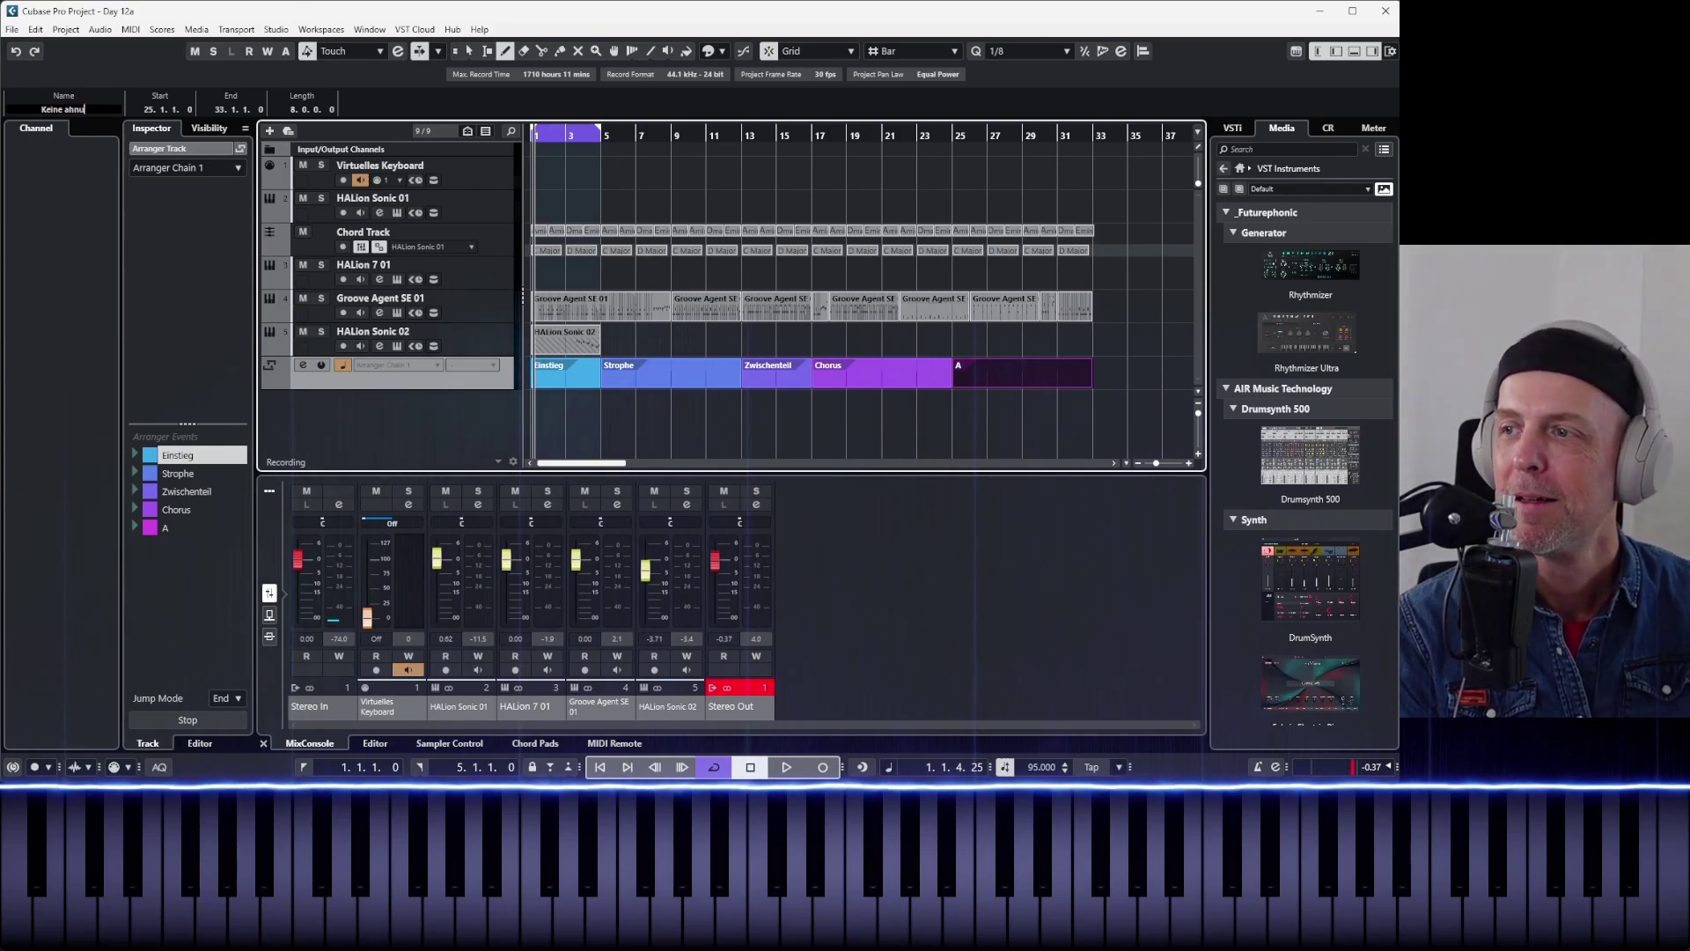
key(BackSpace)
key(BackSpace)
key(BackSpace)
key(BackSpace)
text(Ahn)
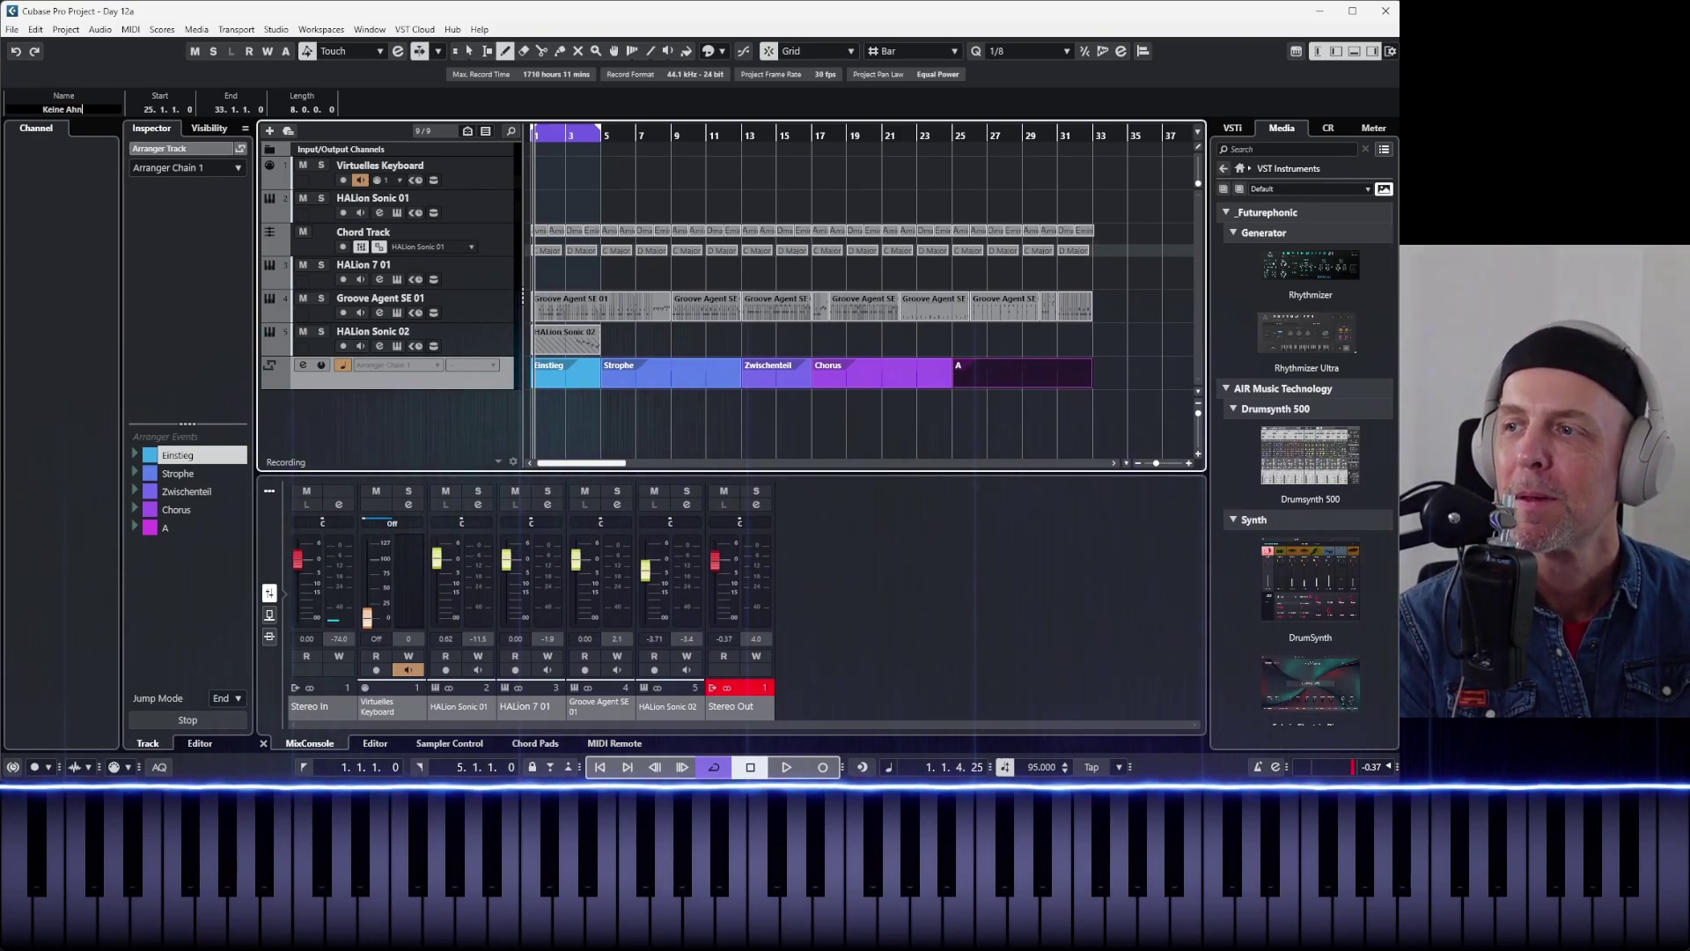
text(ung)
key(Return)
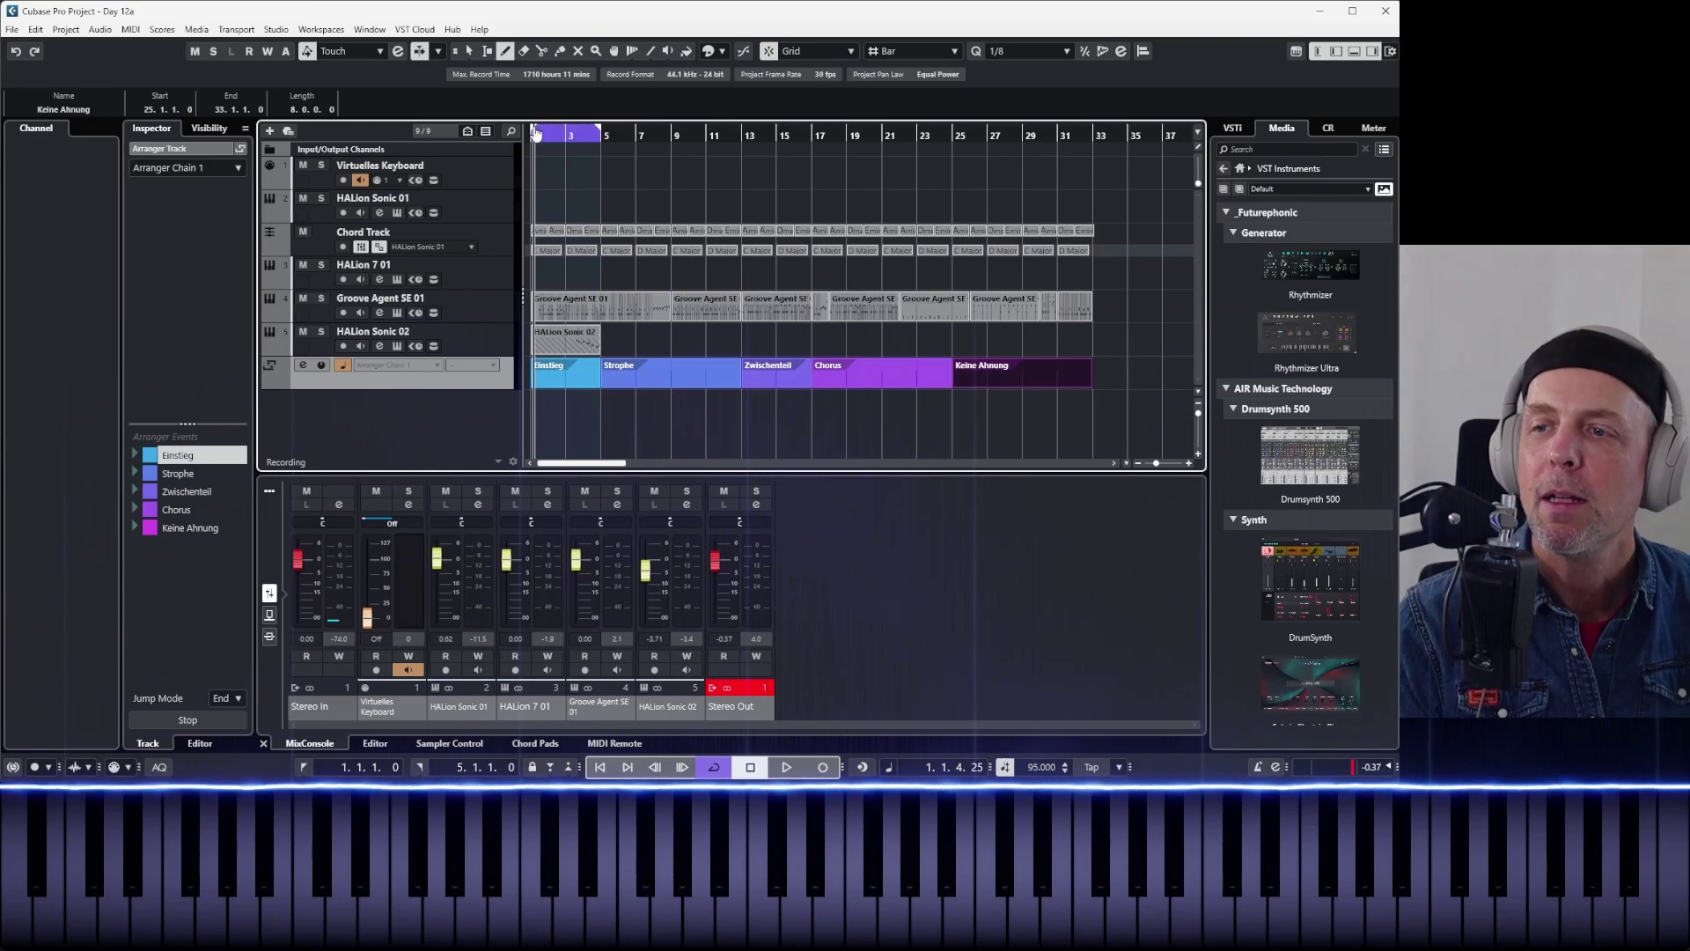
- Select the HALion Sonic 02 track and set the cycle range from bar 5 to bar 13
click(473, 336)
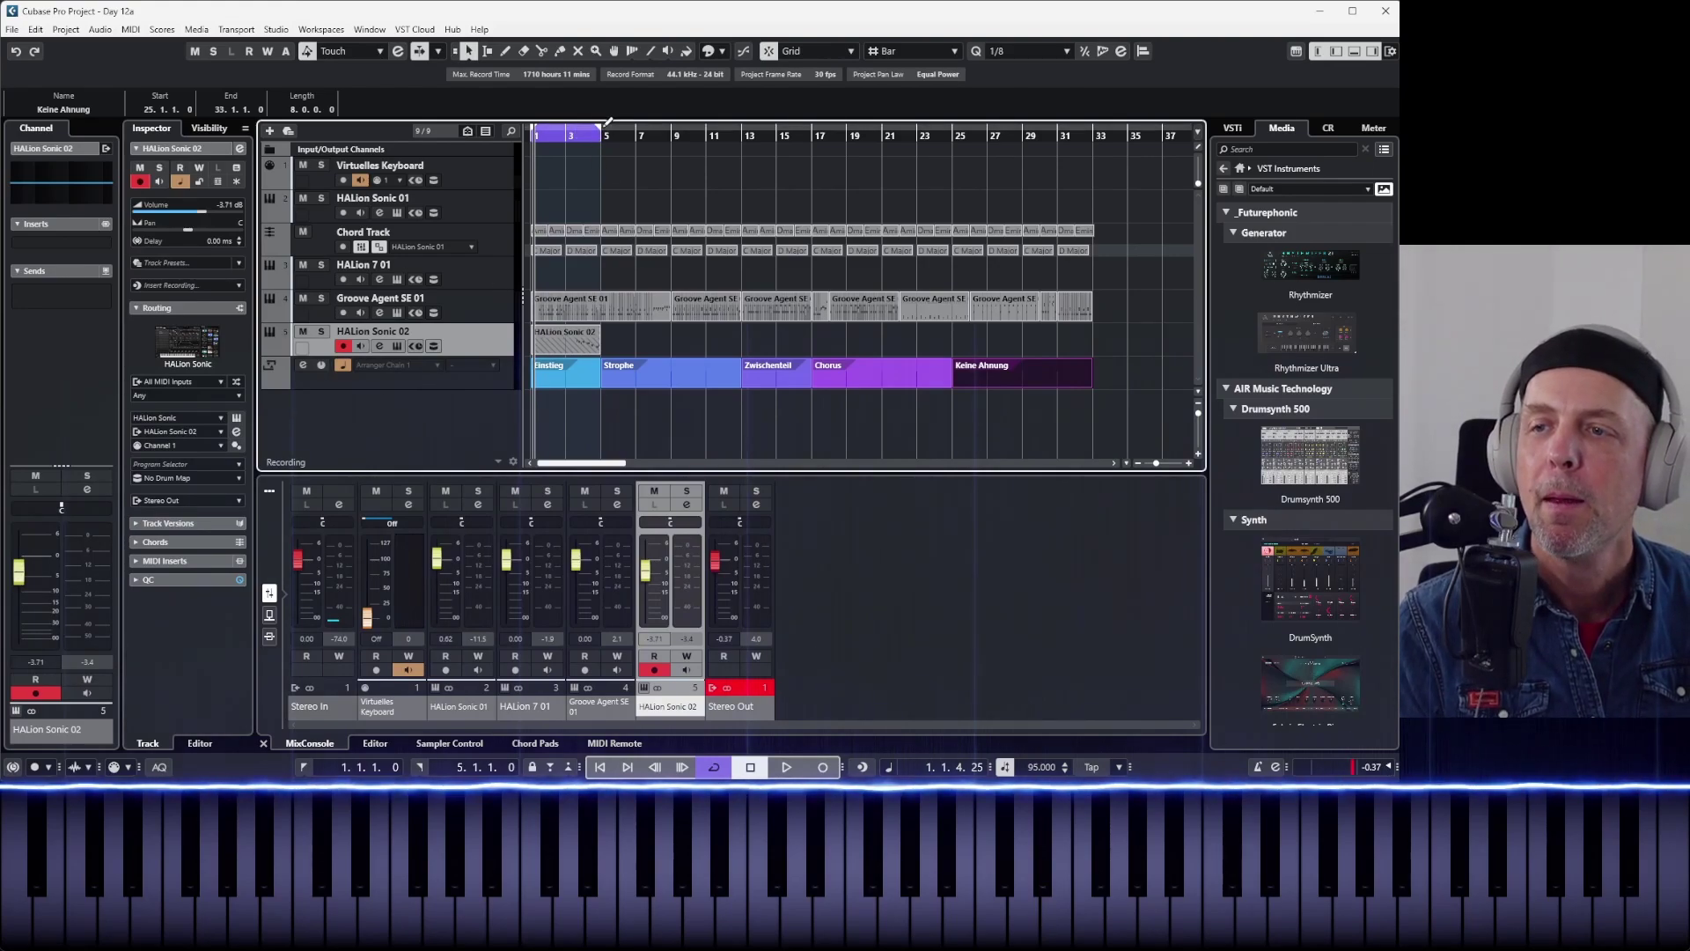
drag(602, 132, 741, 134)
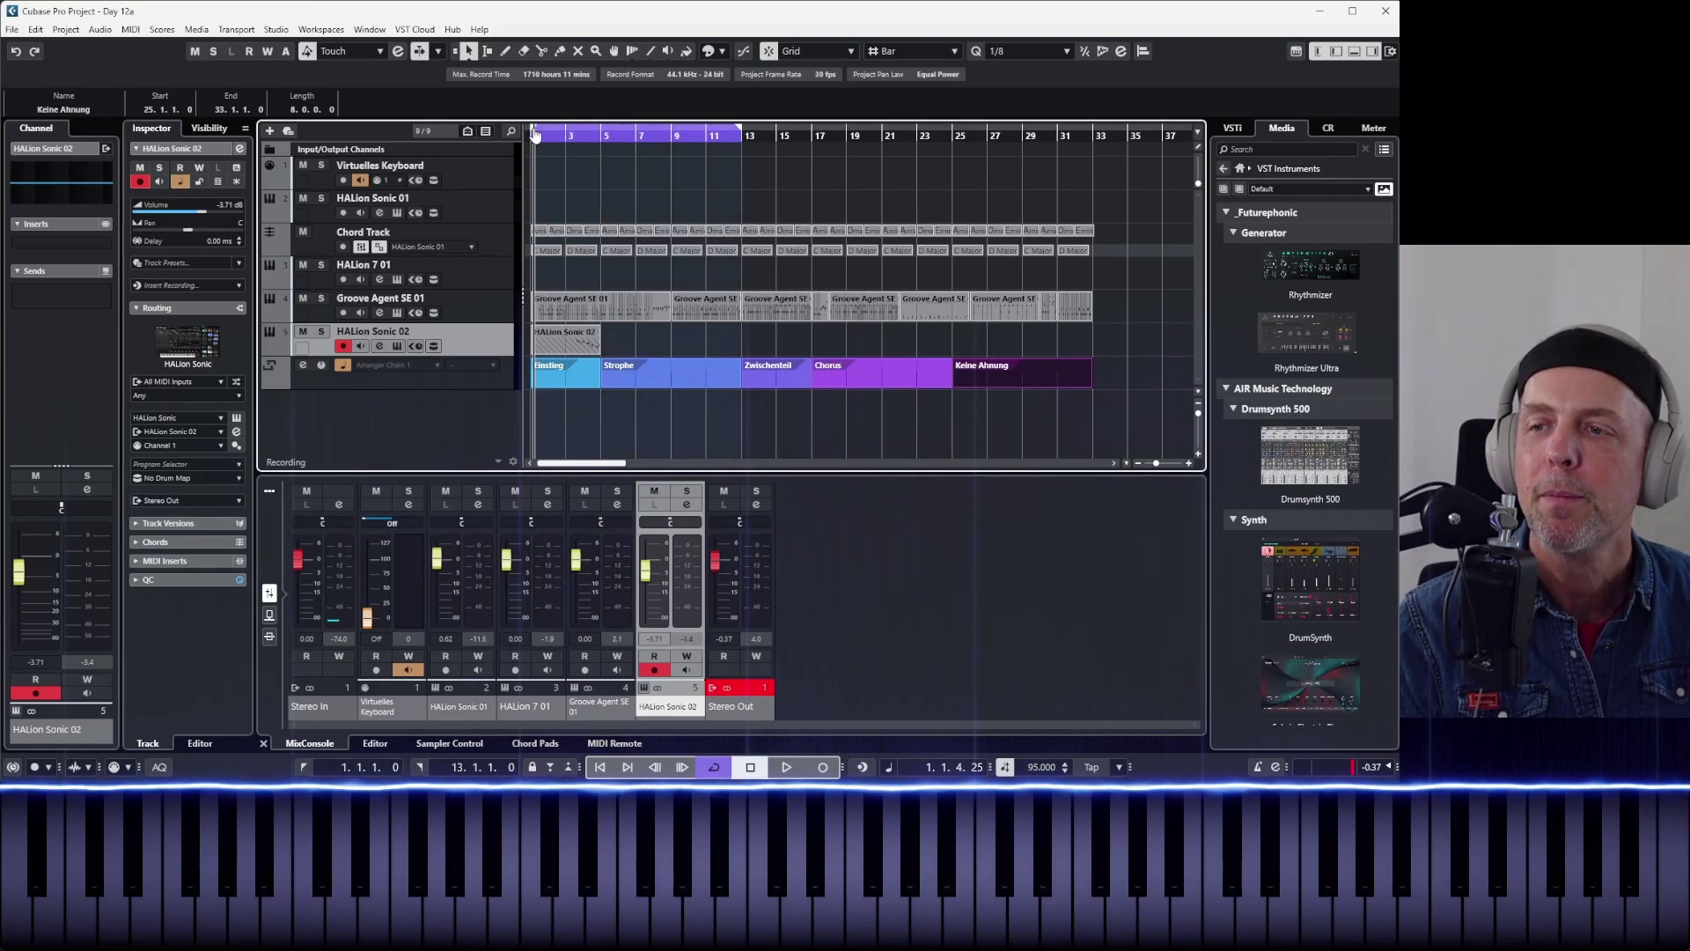
drag(533, 124, 609, 135)
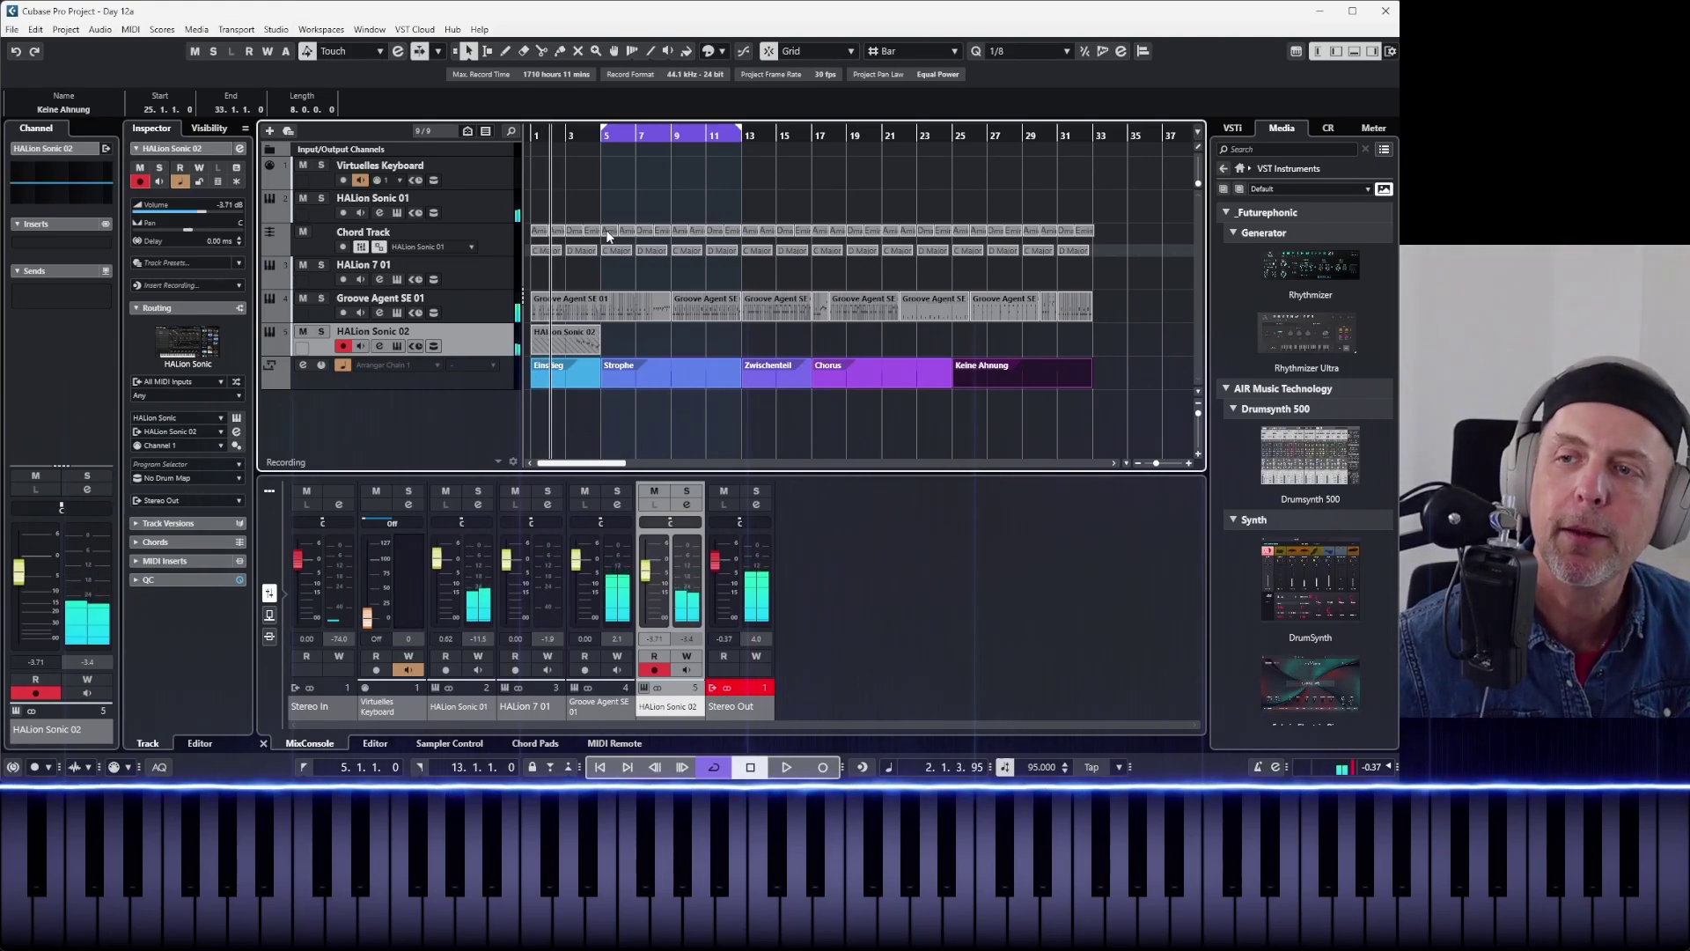
- Run the cycle from bar 5 while playing a HALion Sonic 02 part along on the keyboard, and stop playback
click(601, 139)
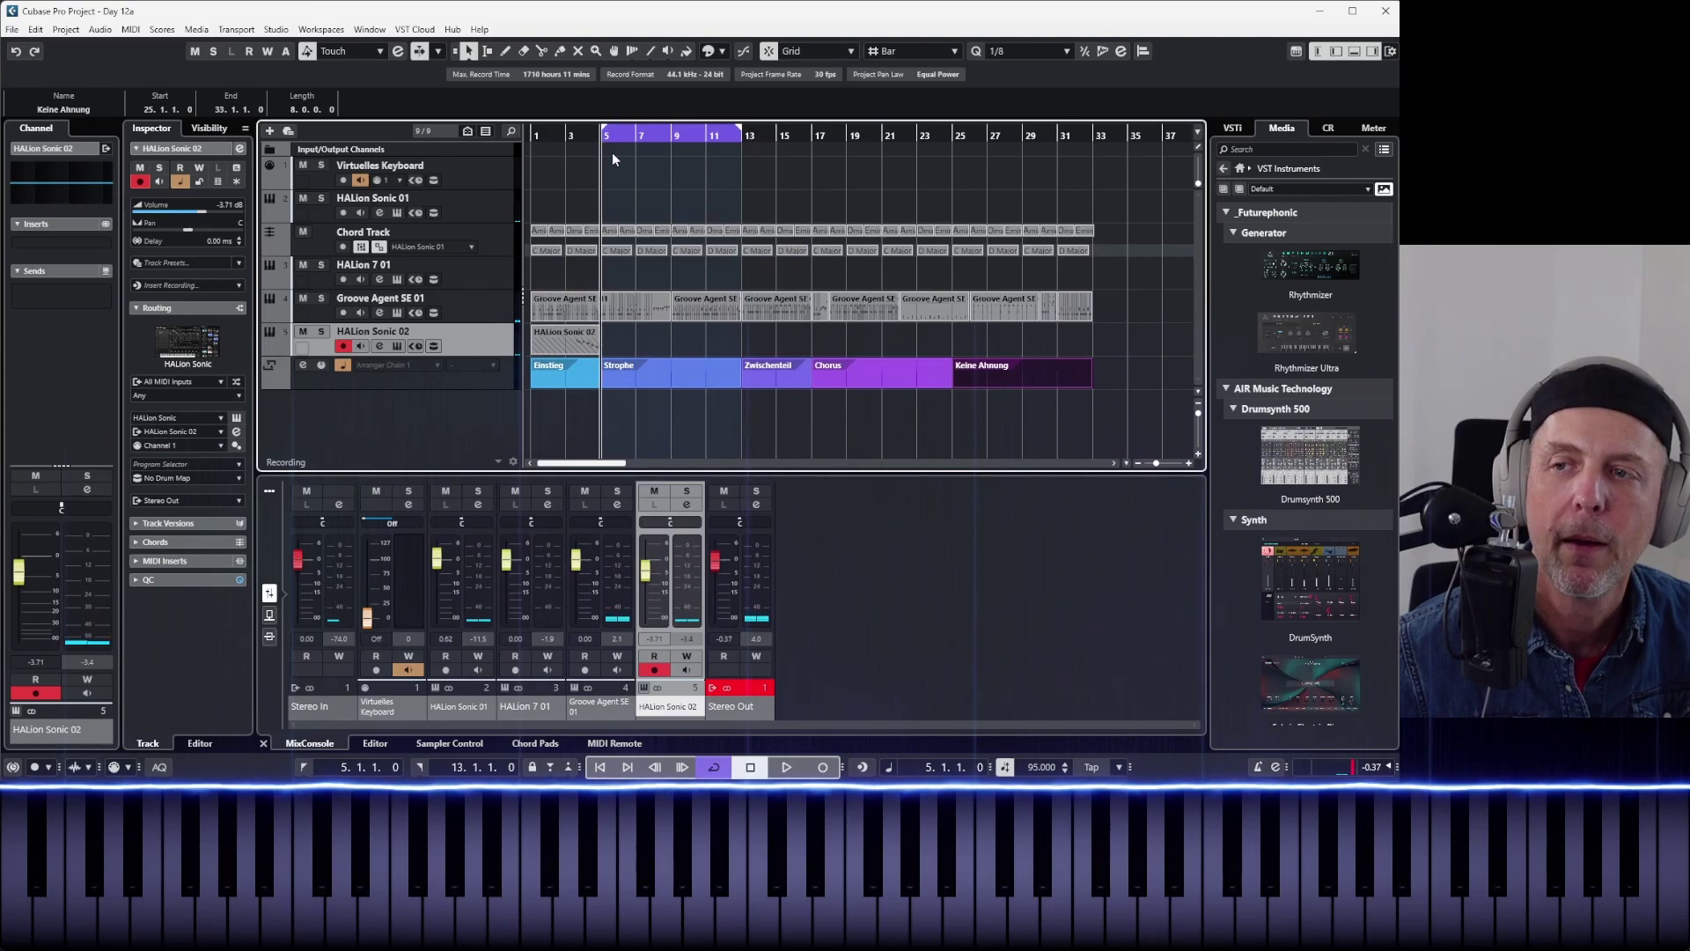
key(space)
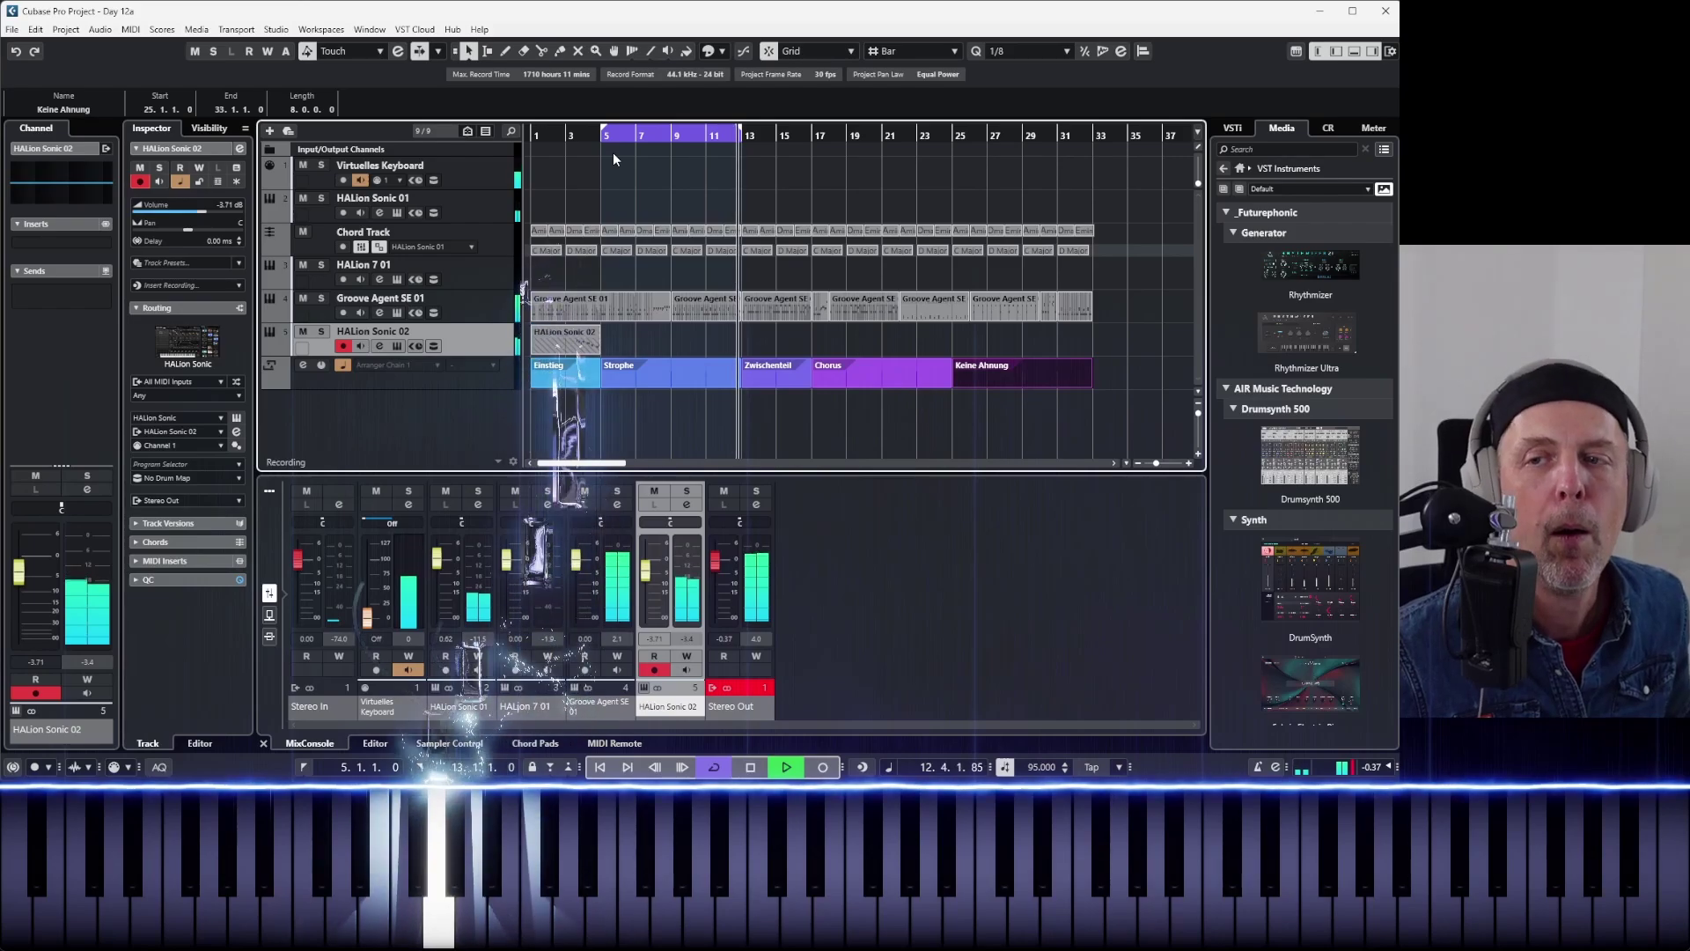
key(space)
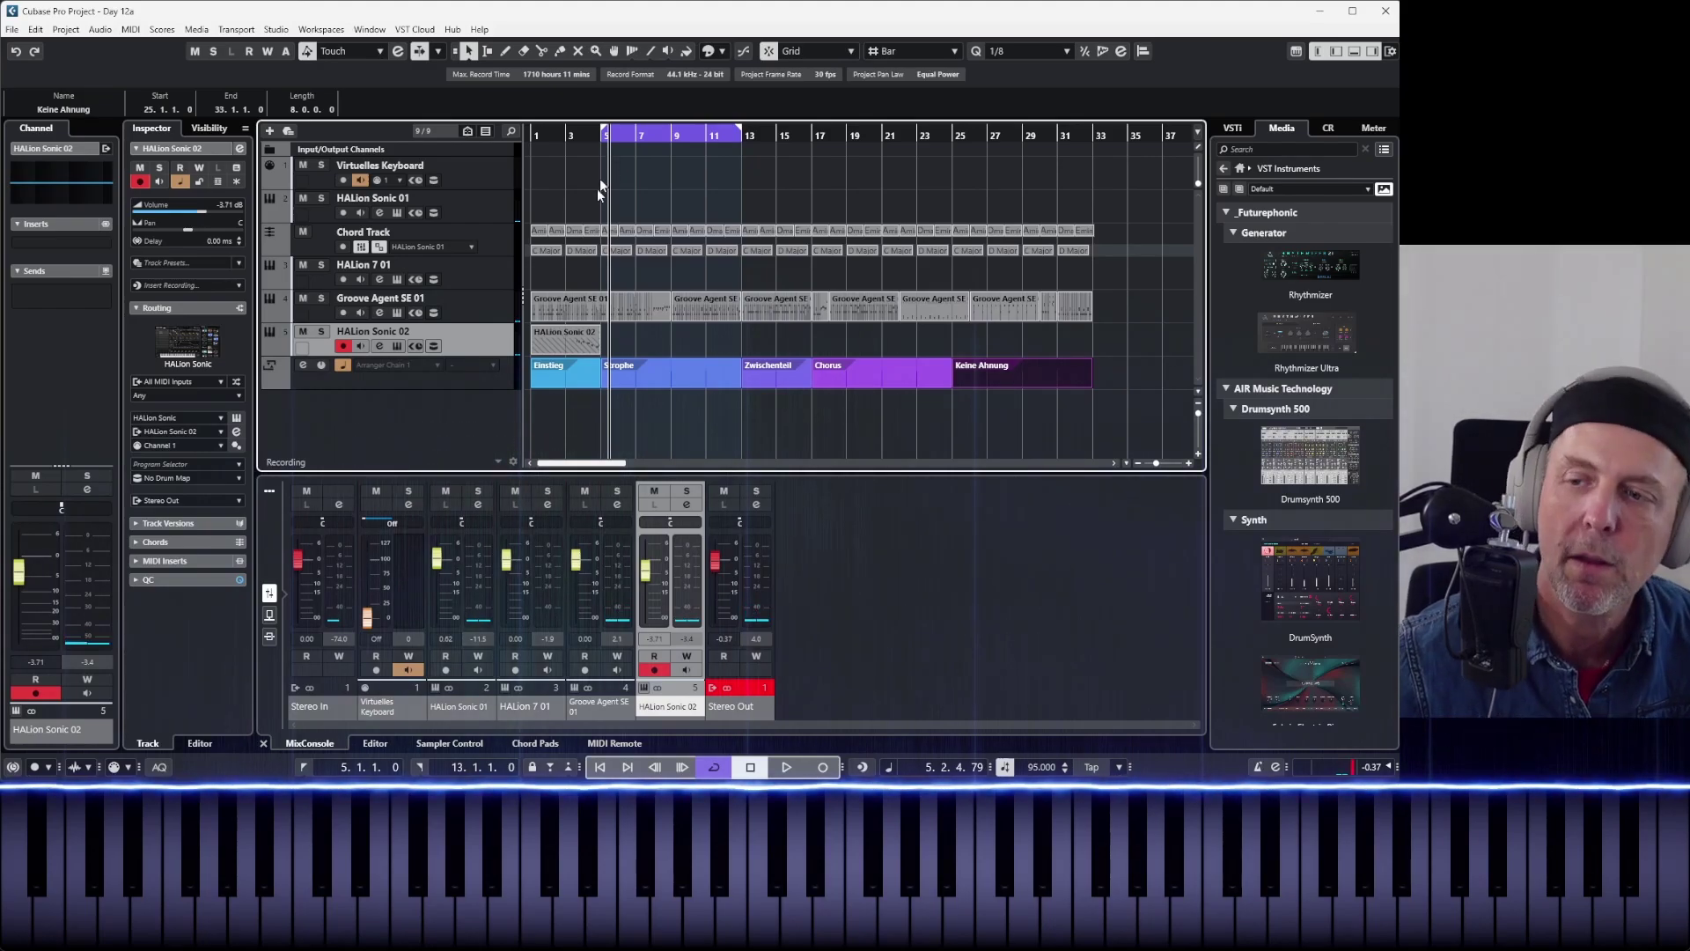
- Return the cursor to bar 5 and insert the played notes on the HALion Sonic 02 track with retrospective recording
click(605, 336)
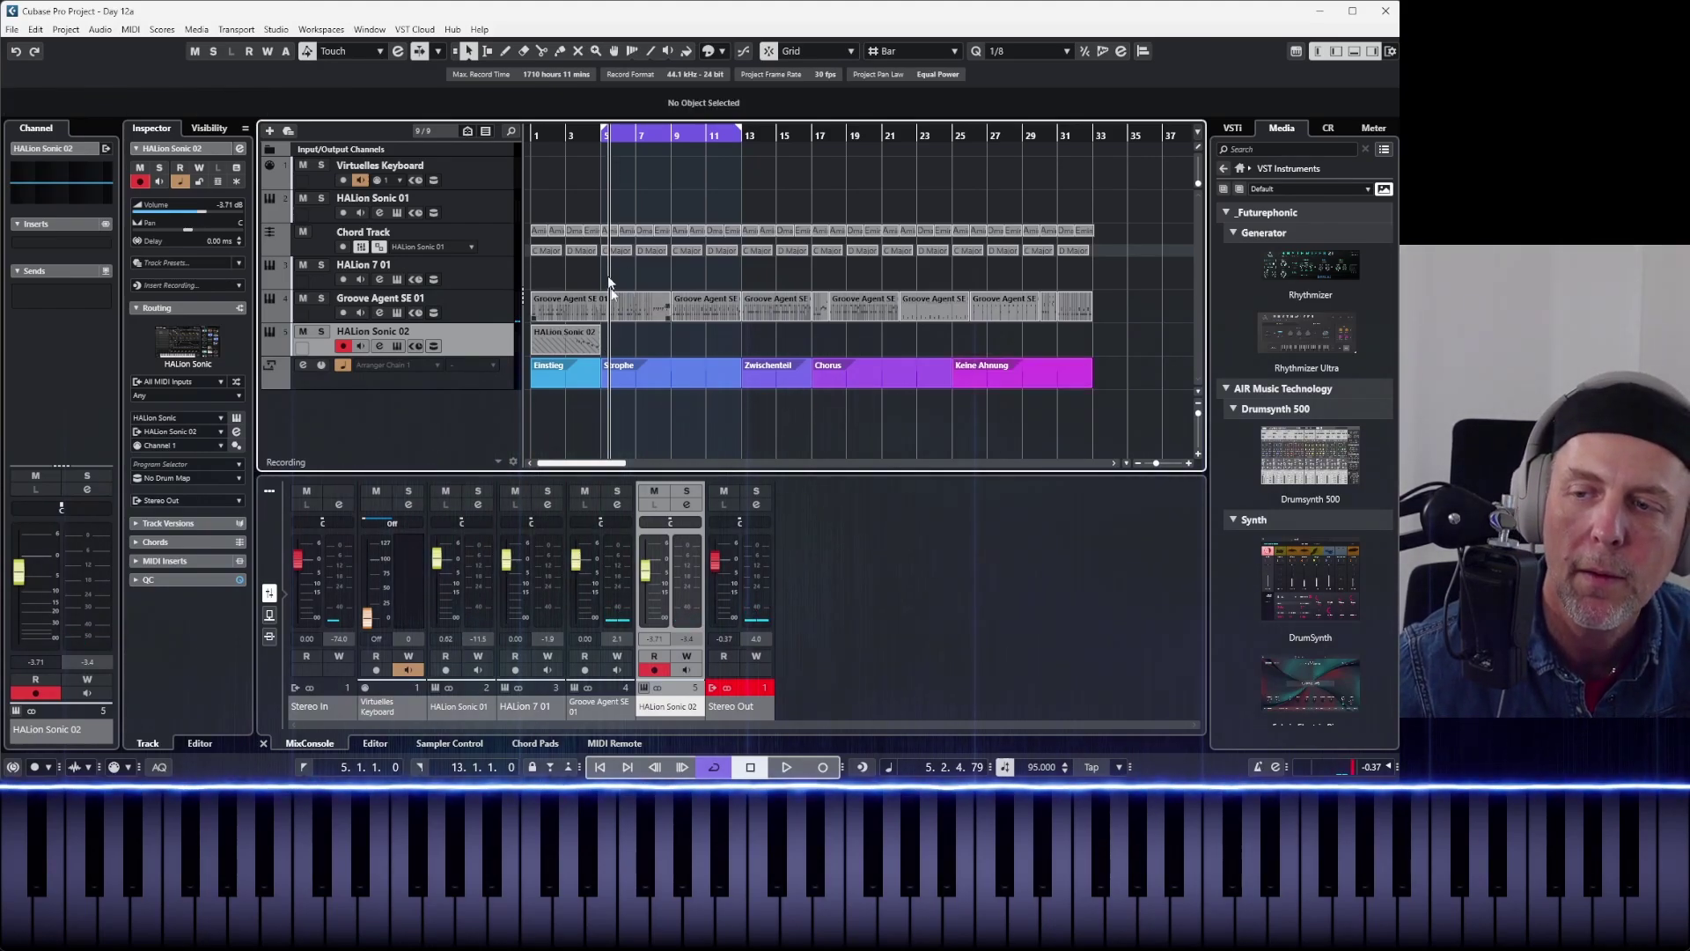
click(602, 134)
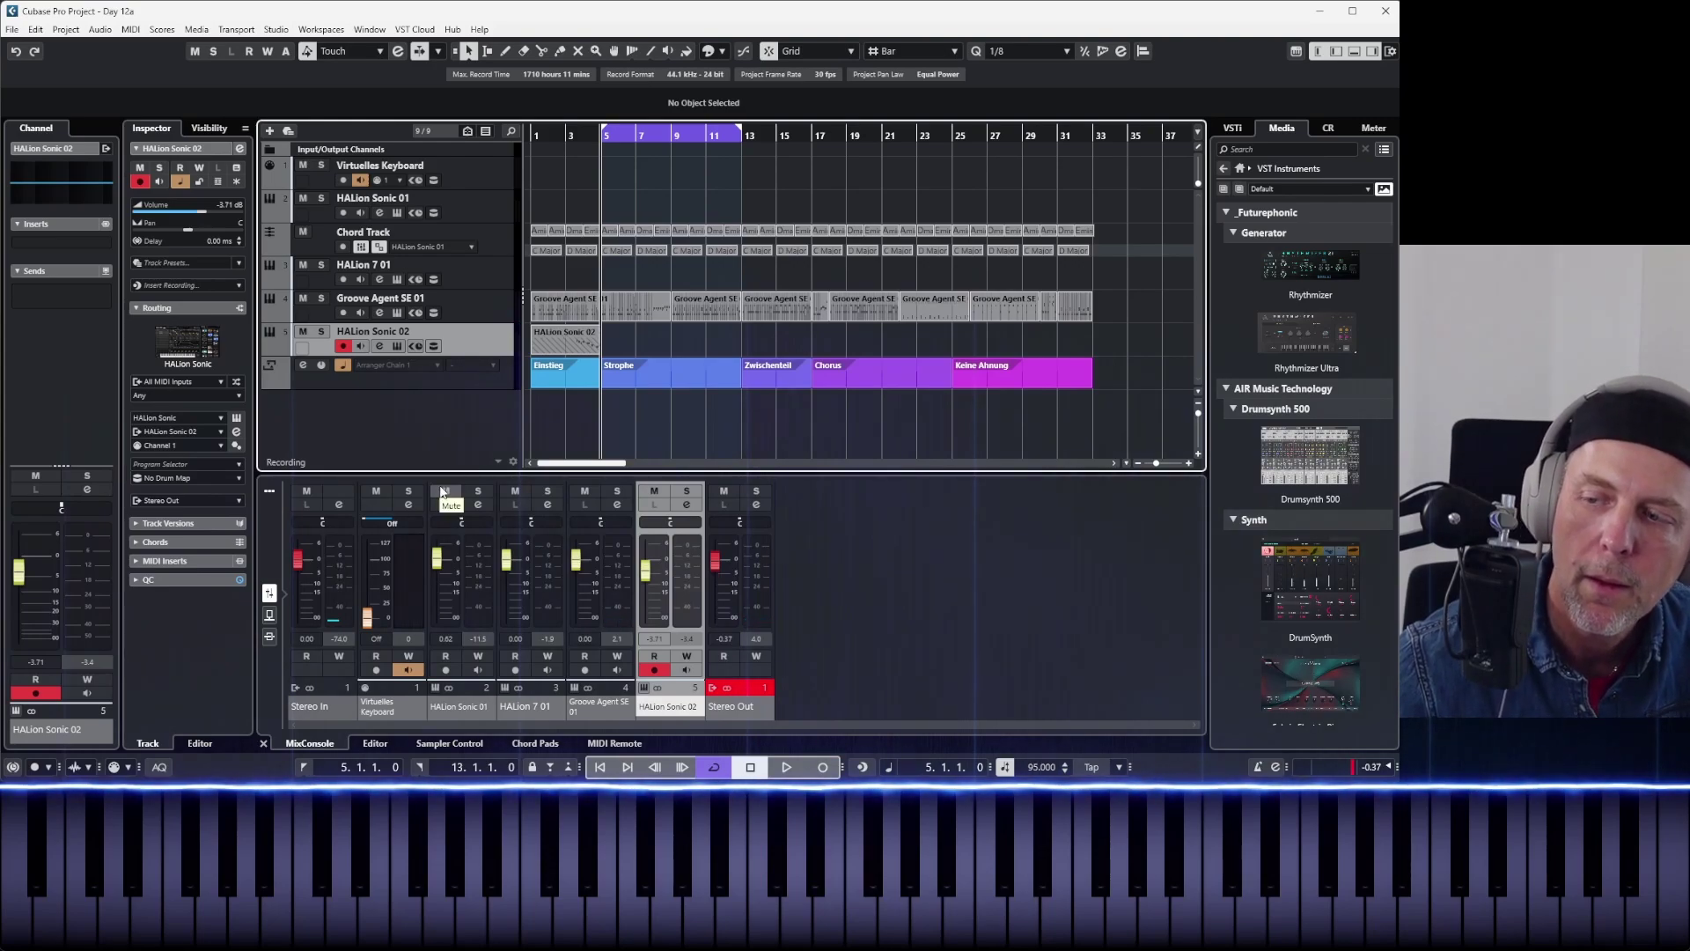
click(865, 768)
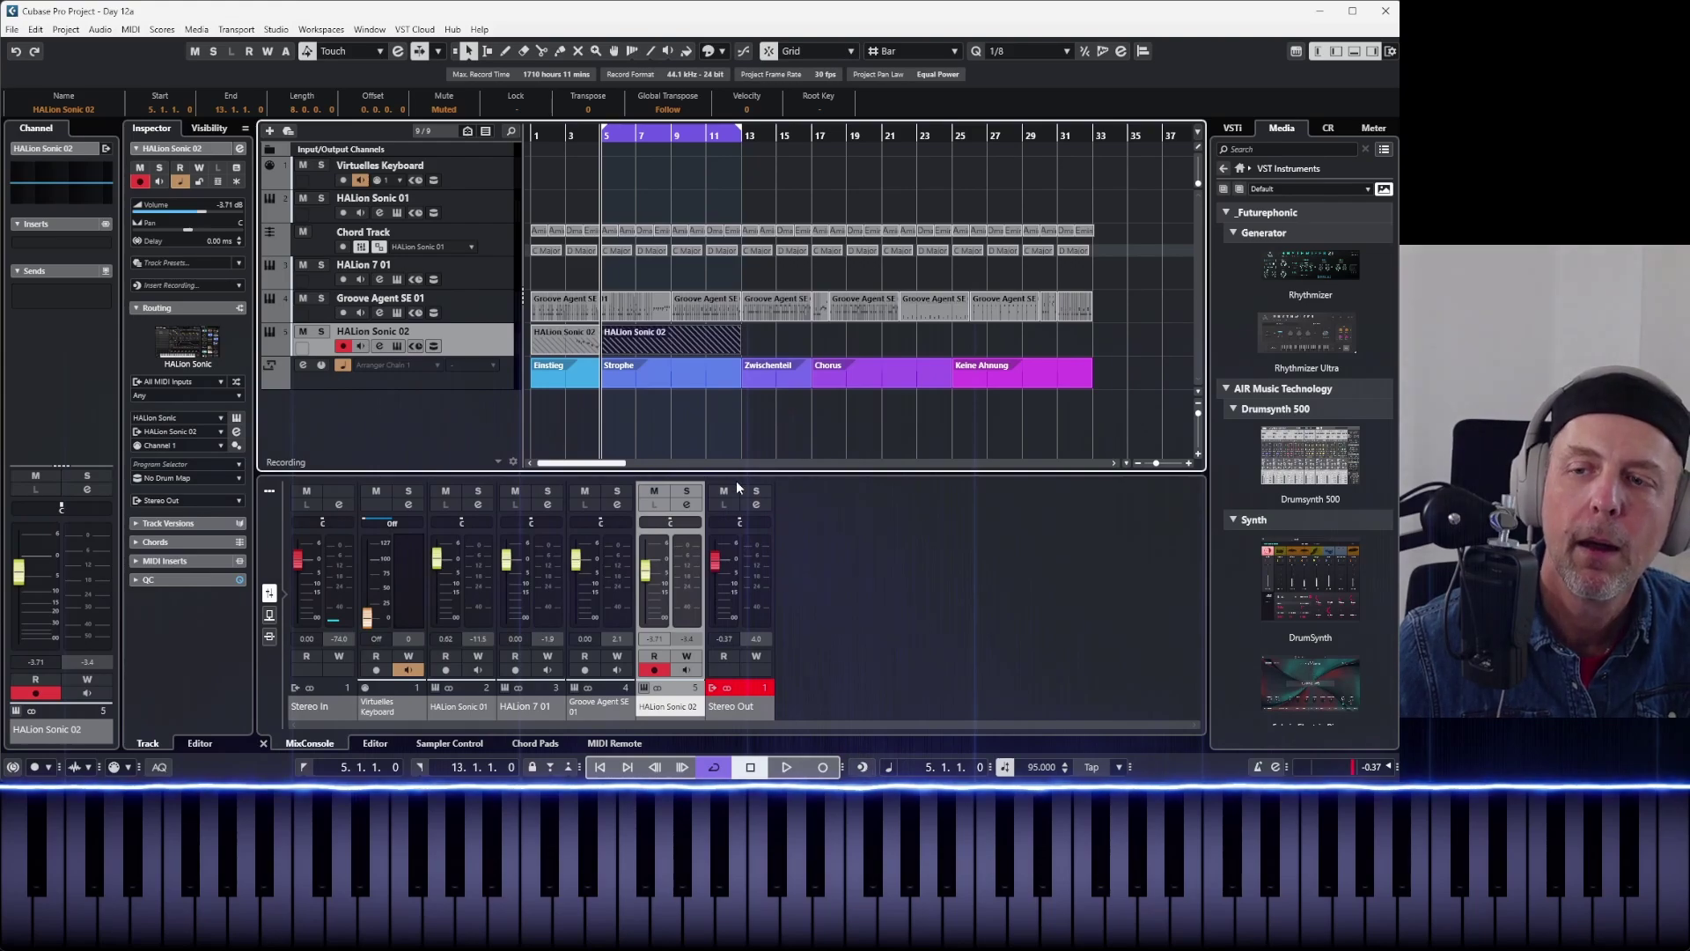
- Bring the last listed overlapping take of the bar 5 to 13 HALion Sonic 02 part to the front and audition it briefly
click(671, 356)
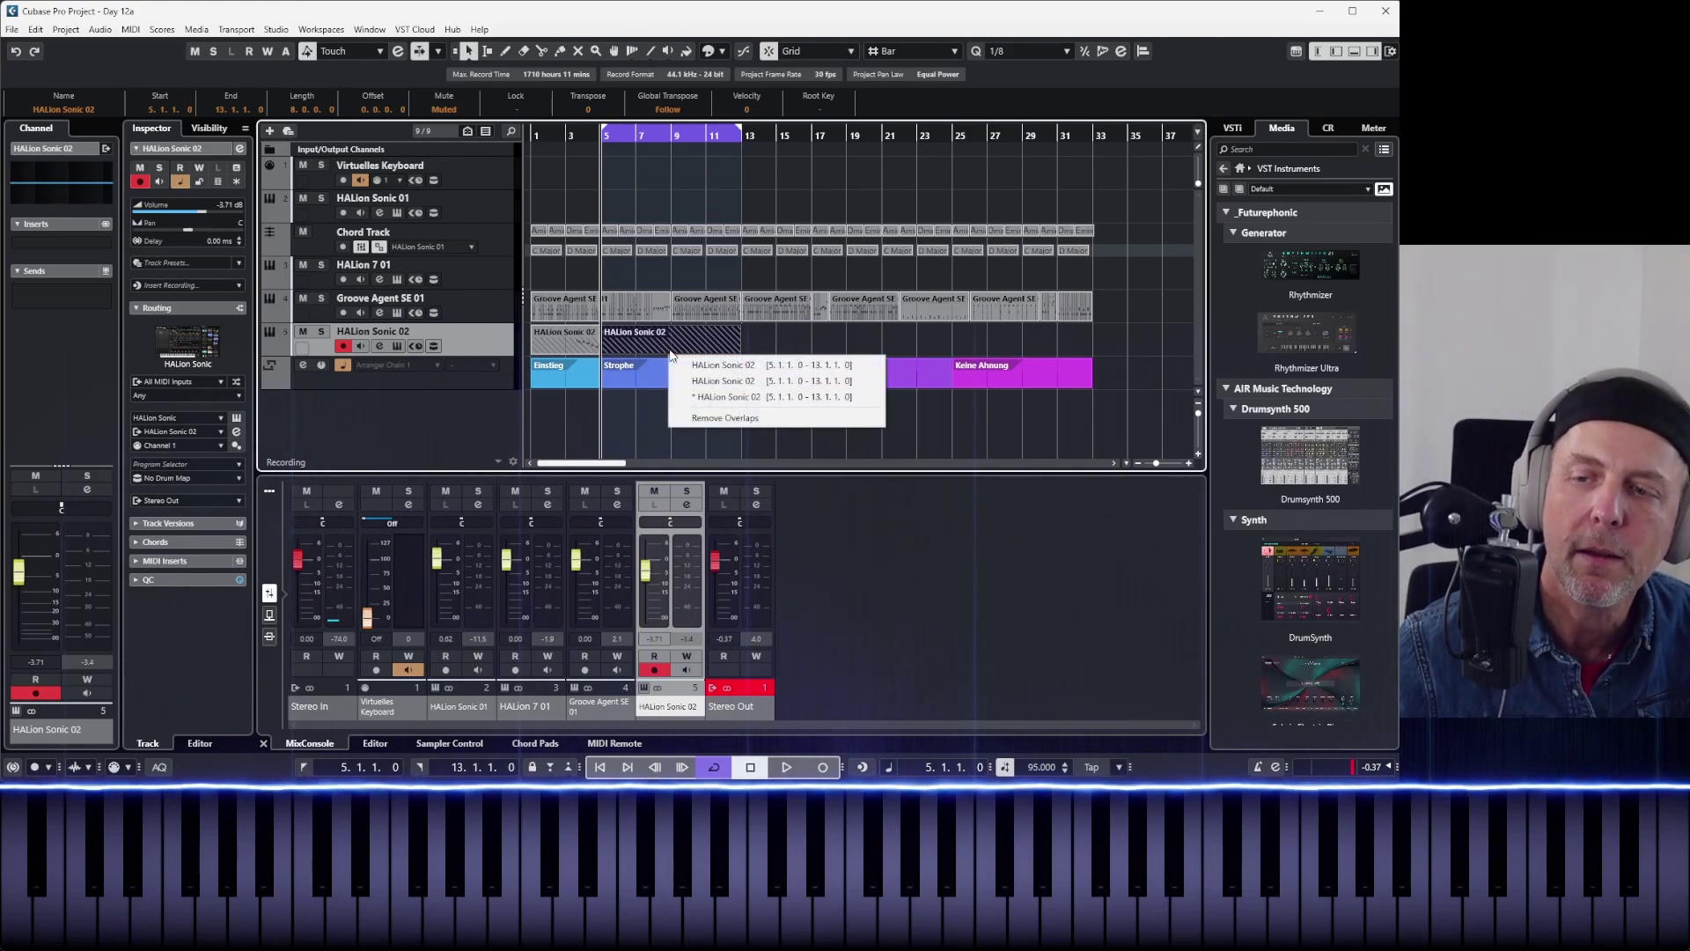
click(718, 387)
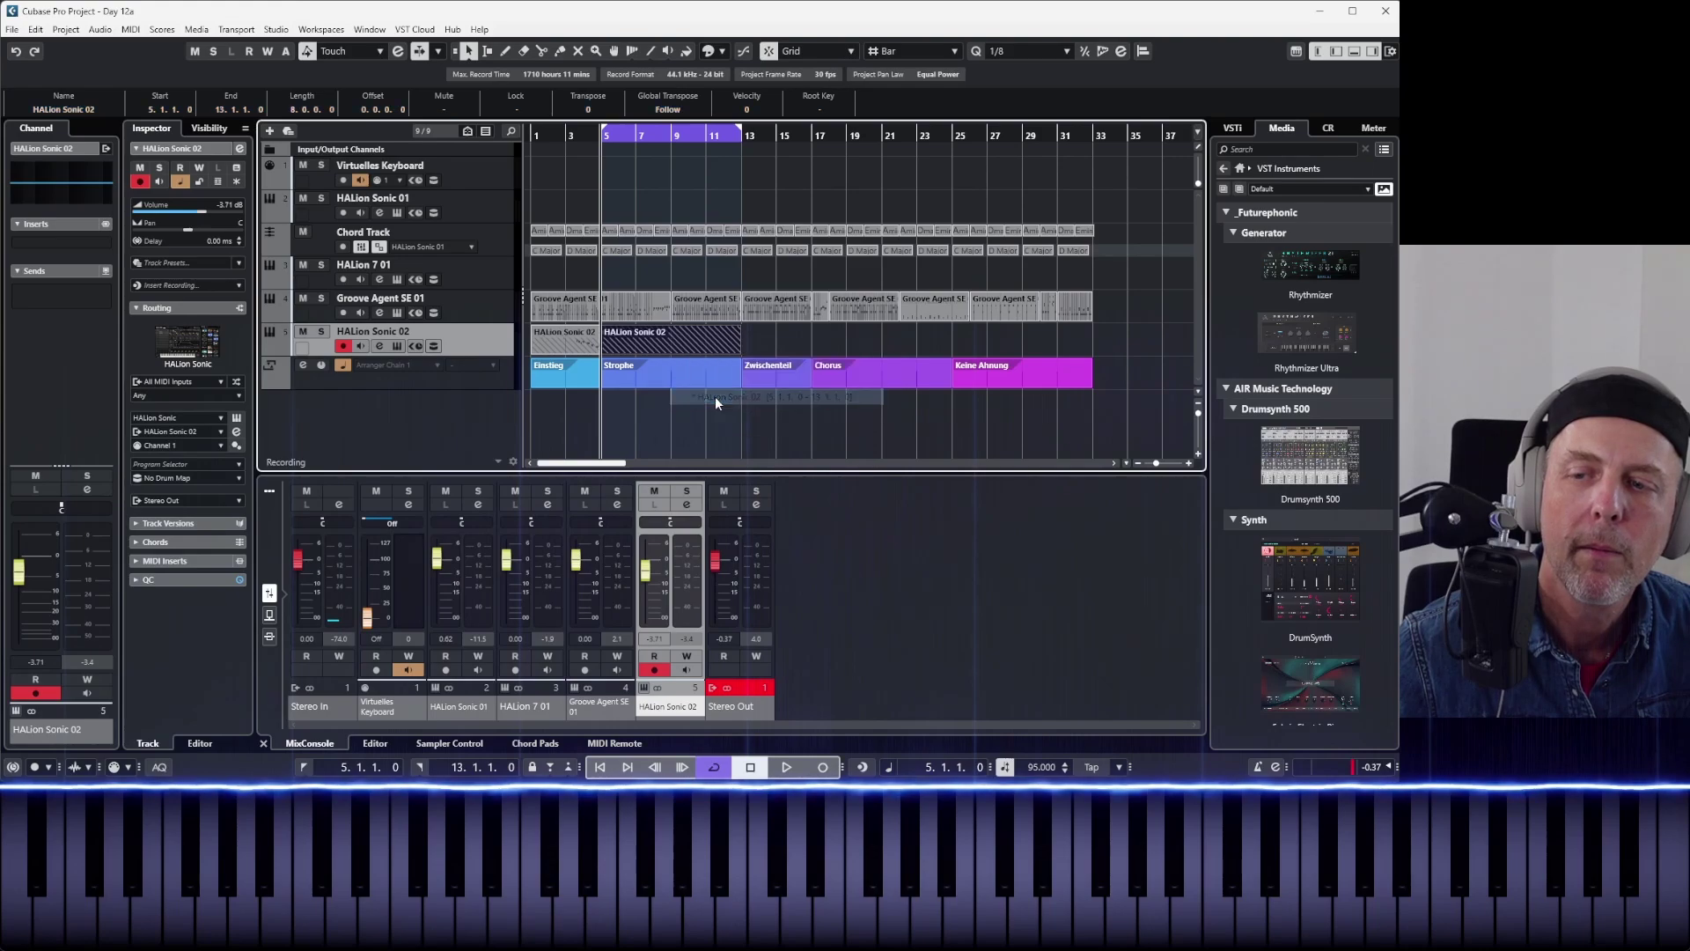
key(space)
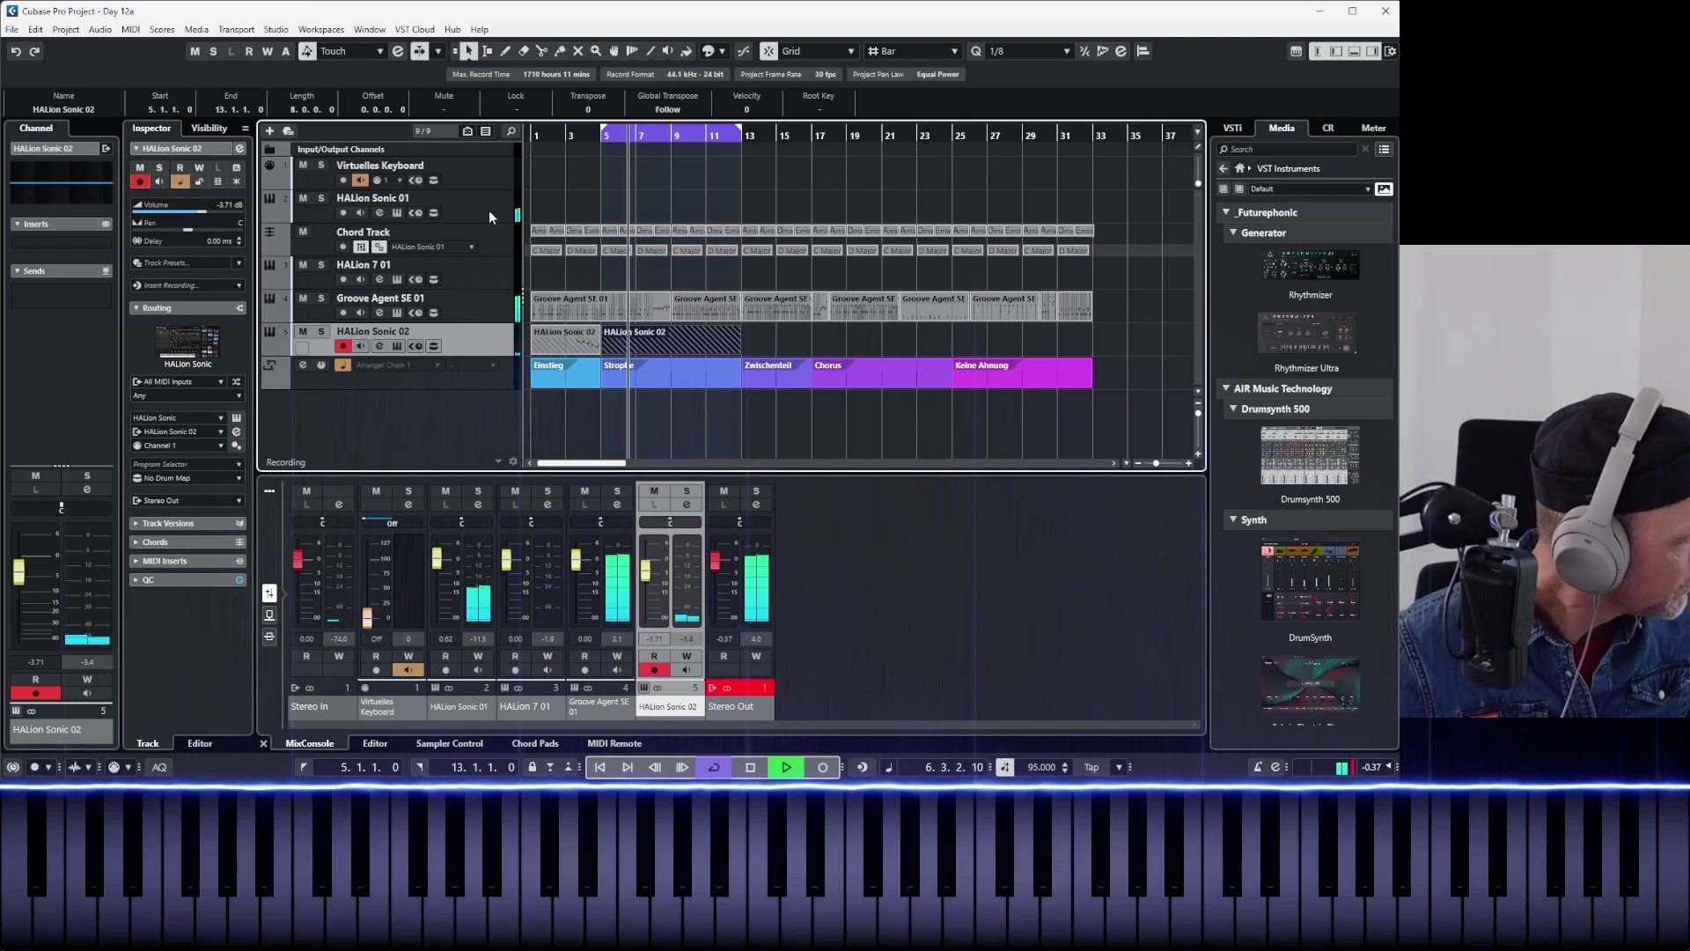
key(space)
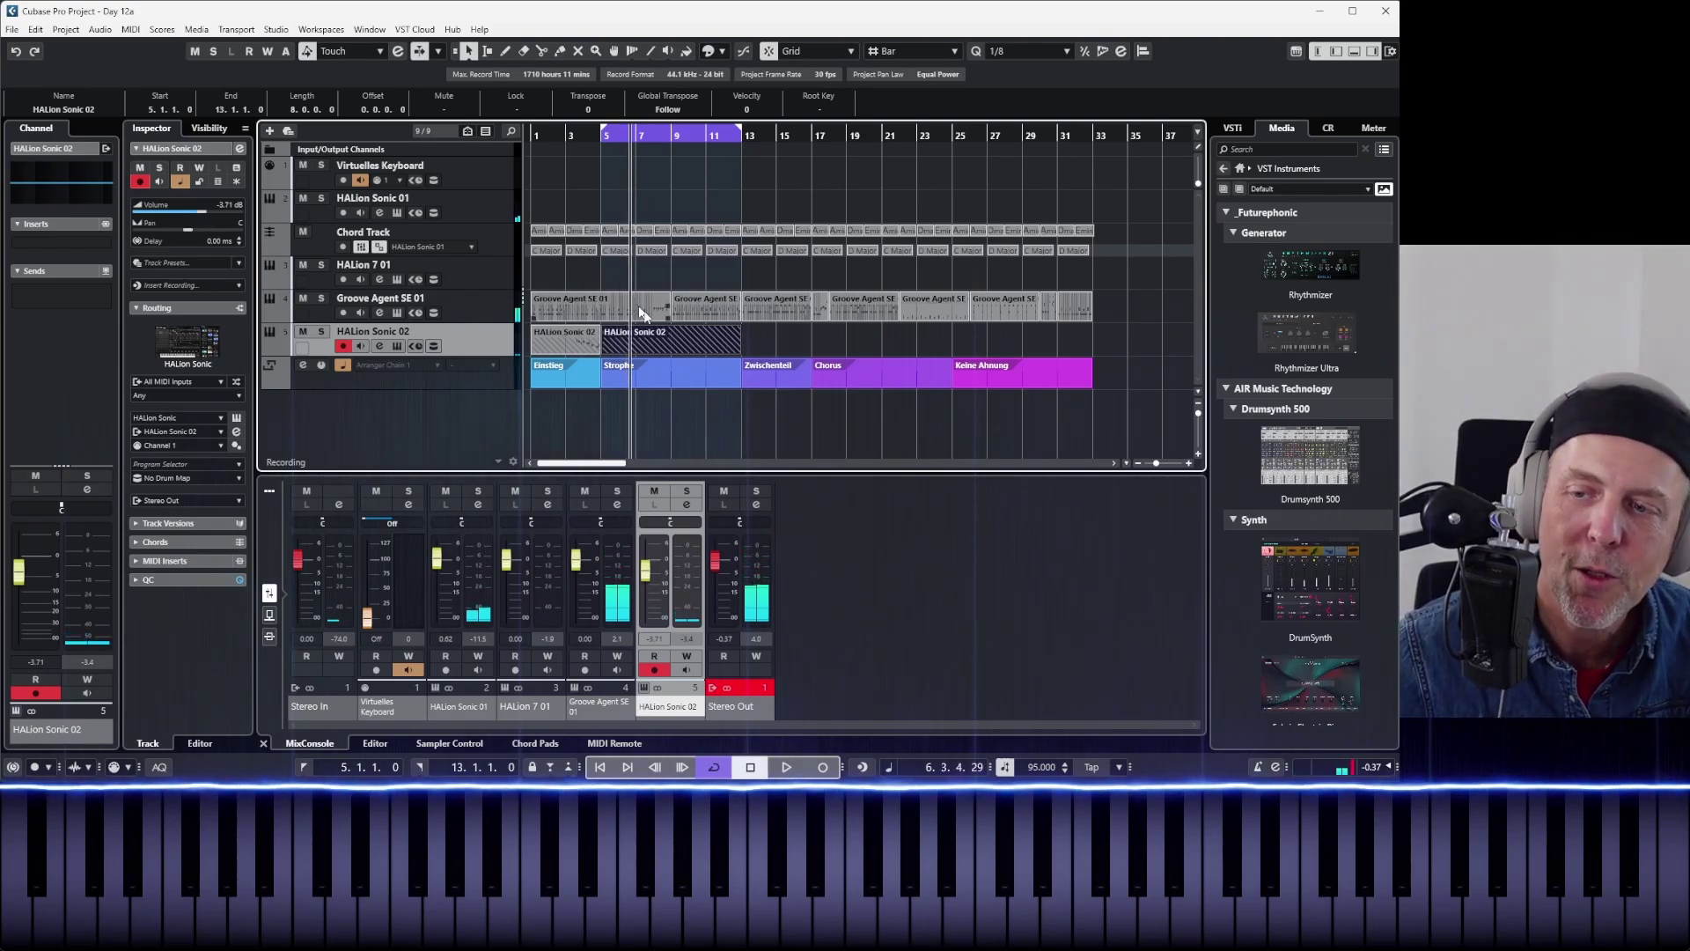
- Bring the second listed take of the bar 5 to 13 HALion Sonic 02 part to the front and play it from bar 5
click(667, 350)
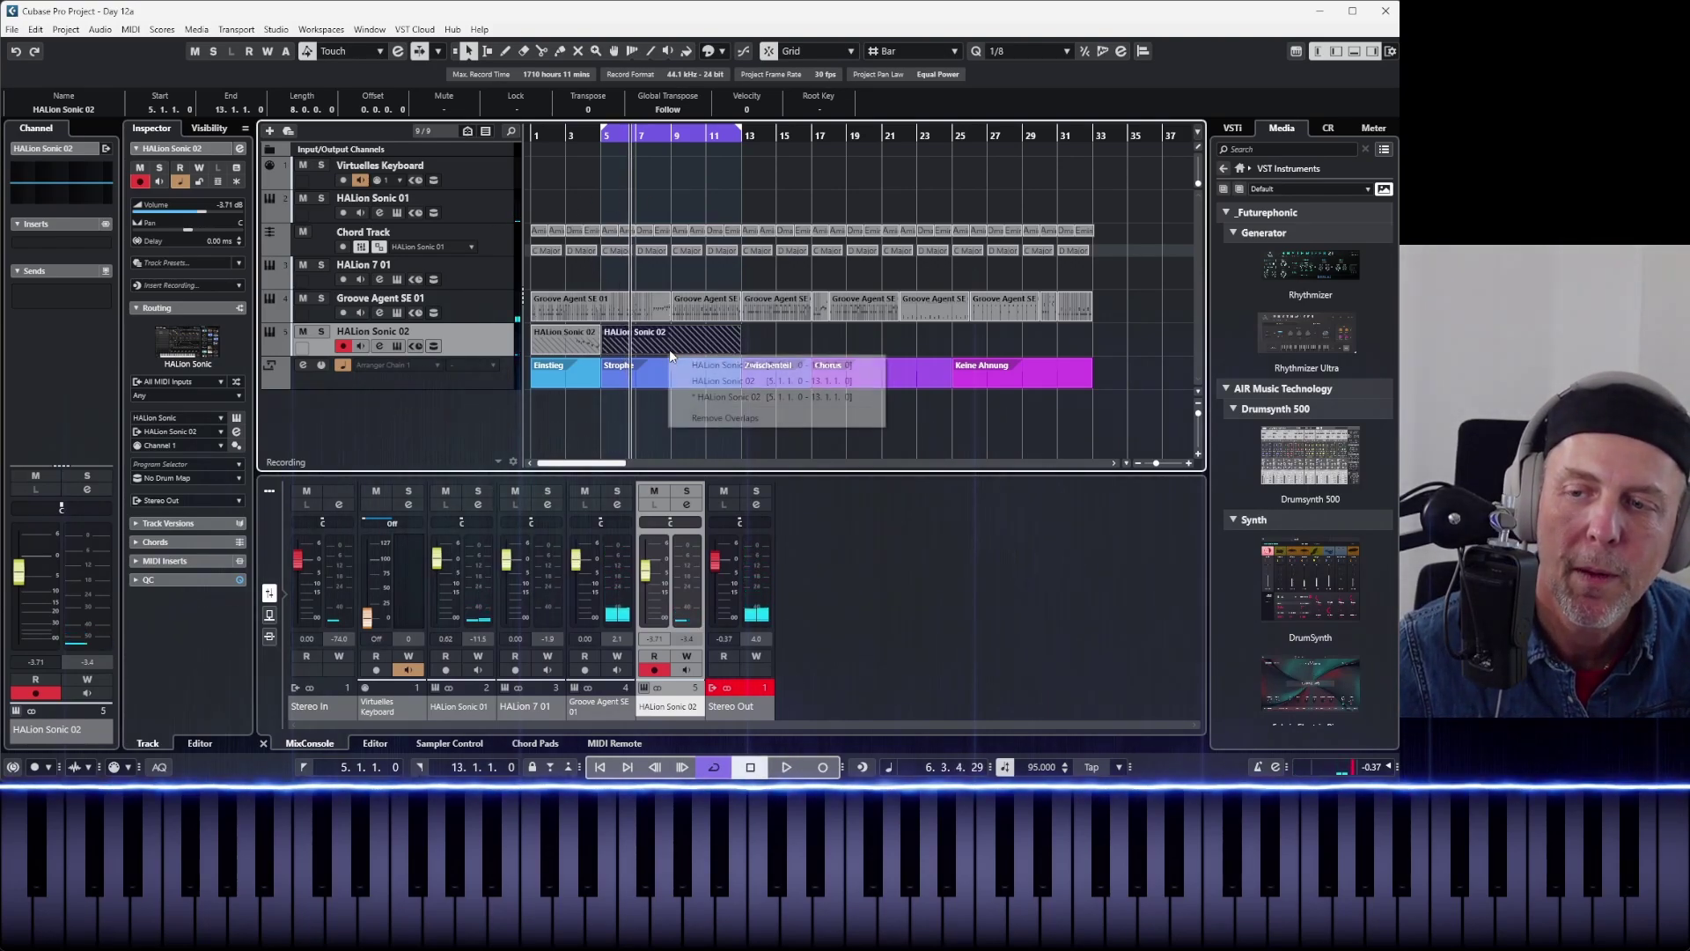
click(695, 380)
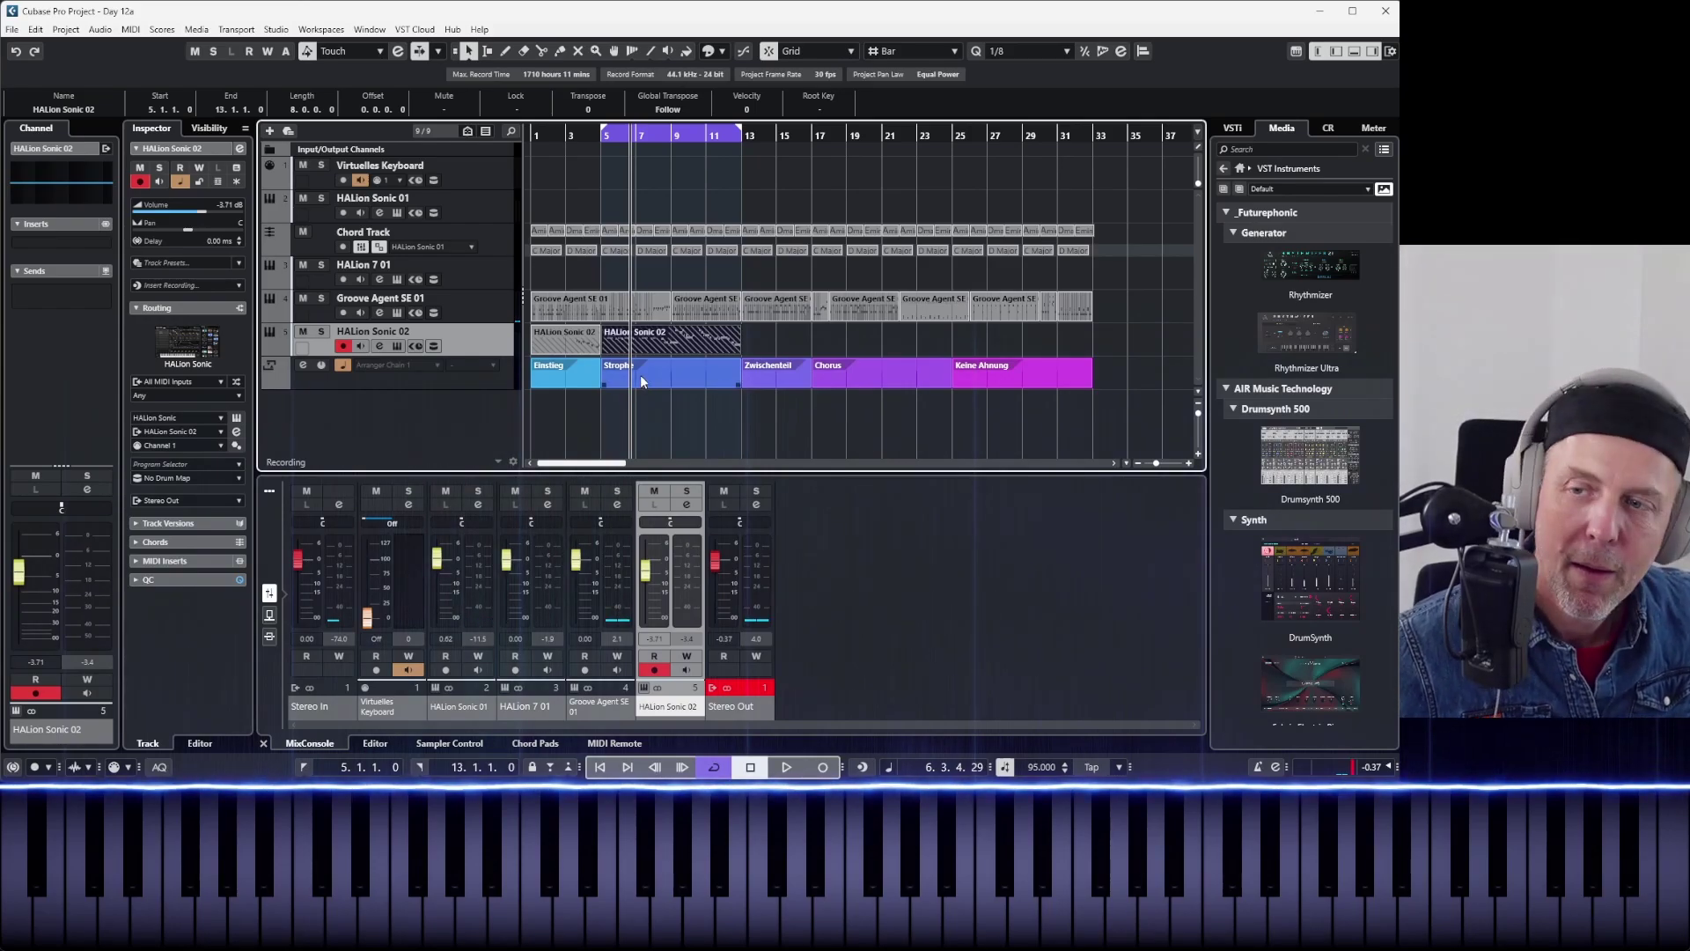
key(KP_Subtract)
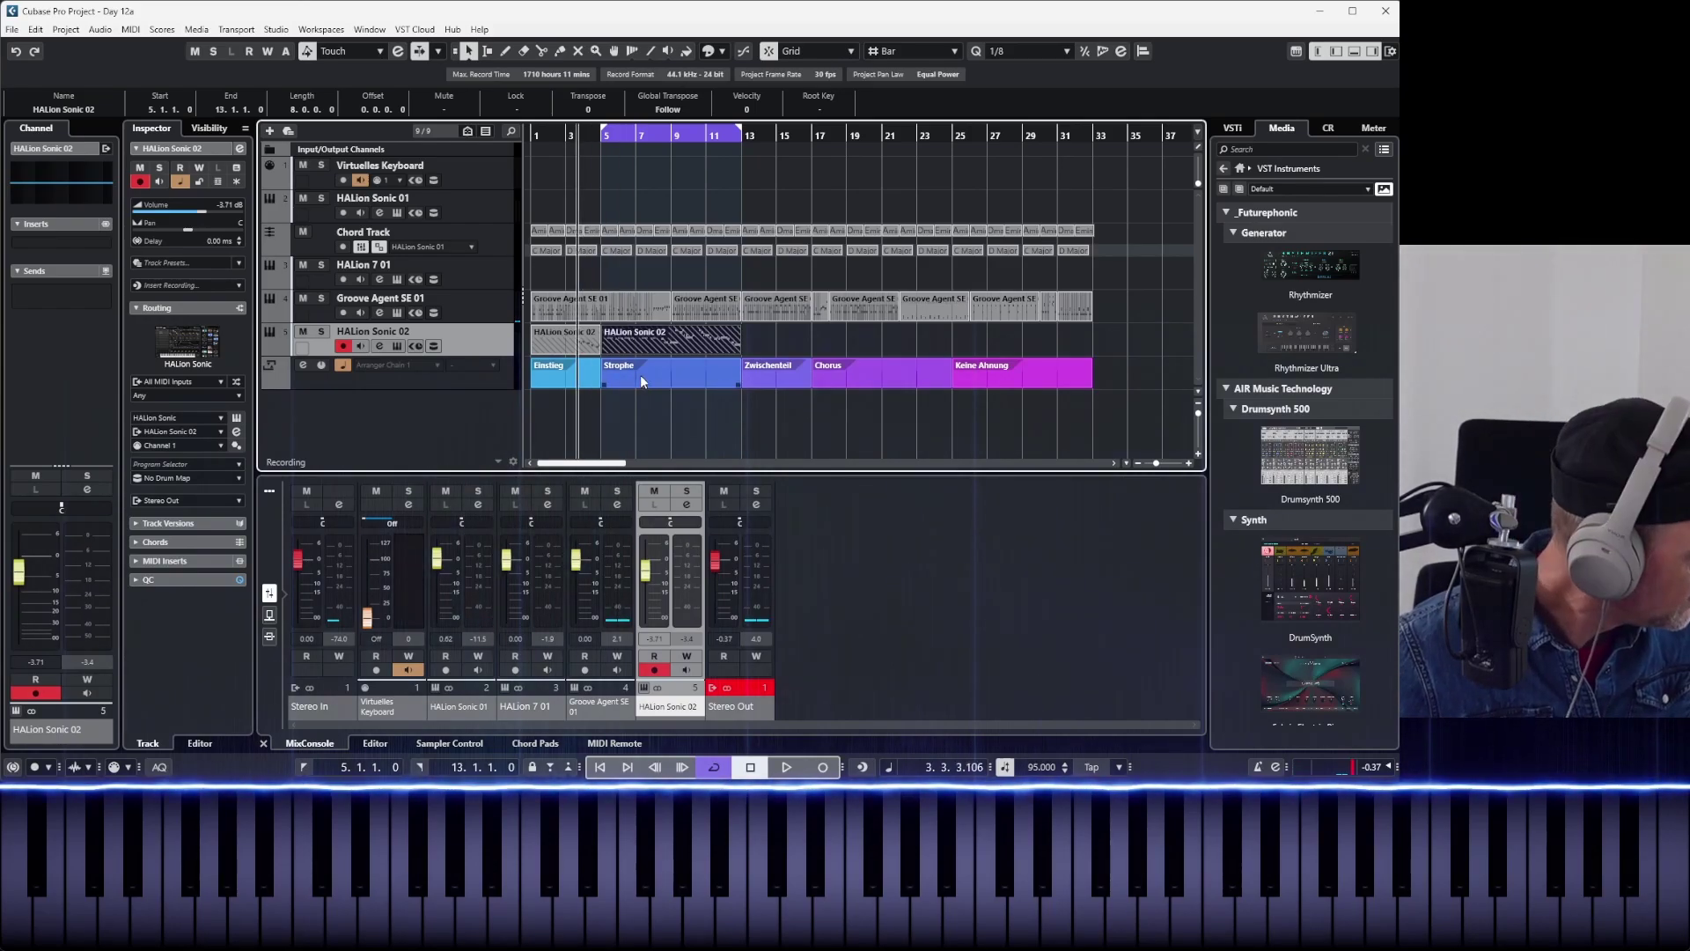
key(KP_Add)
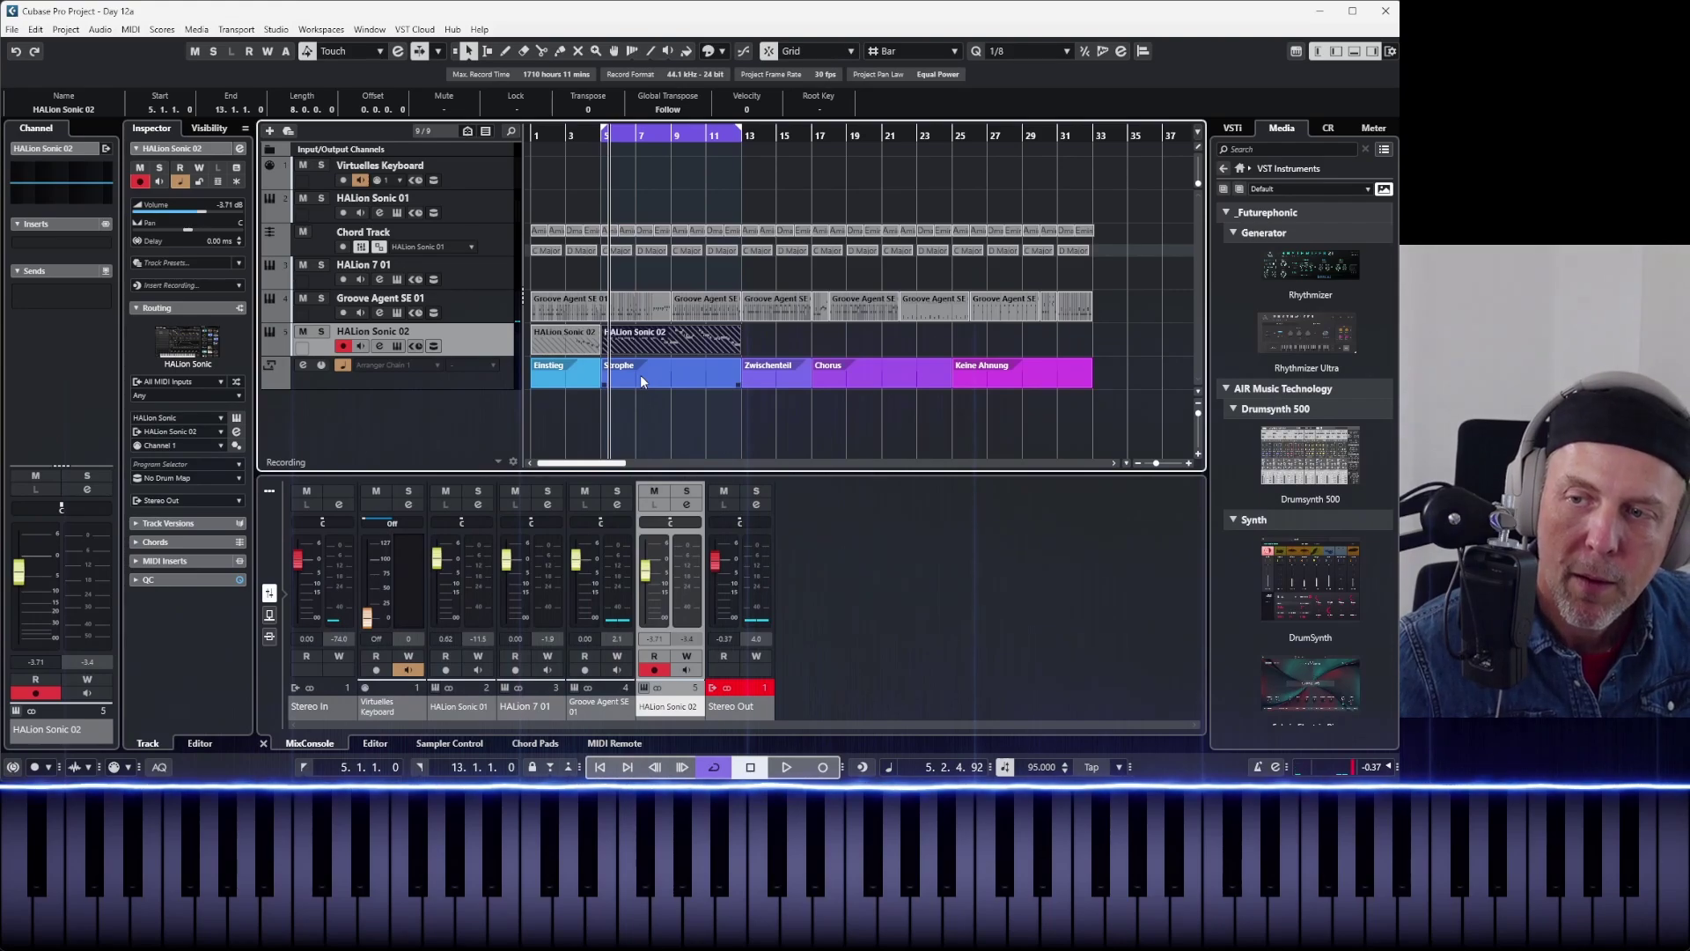
key(KP_Subtract)
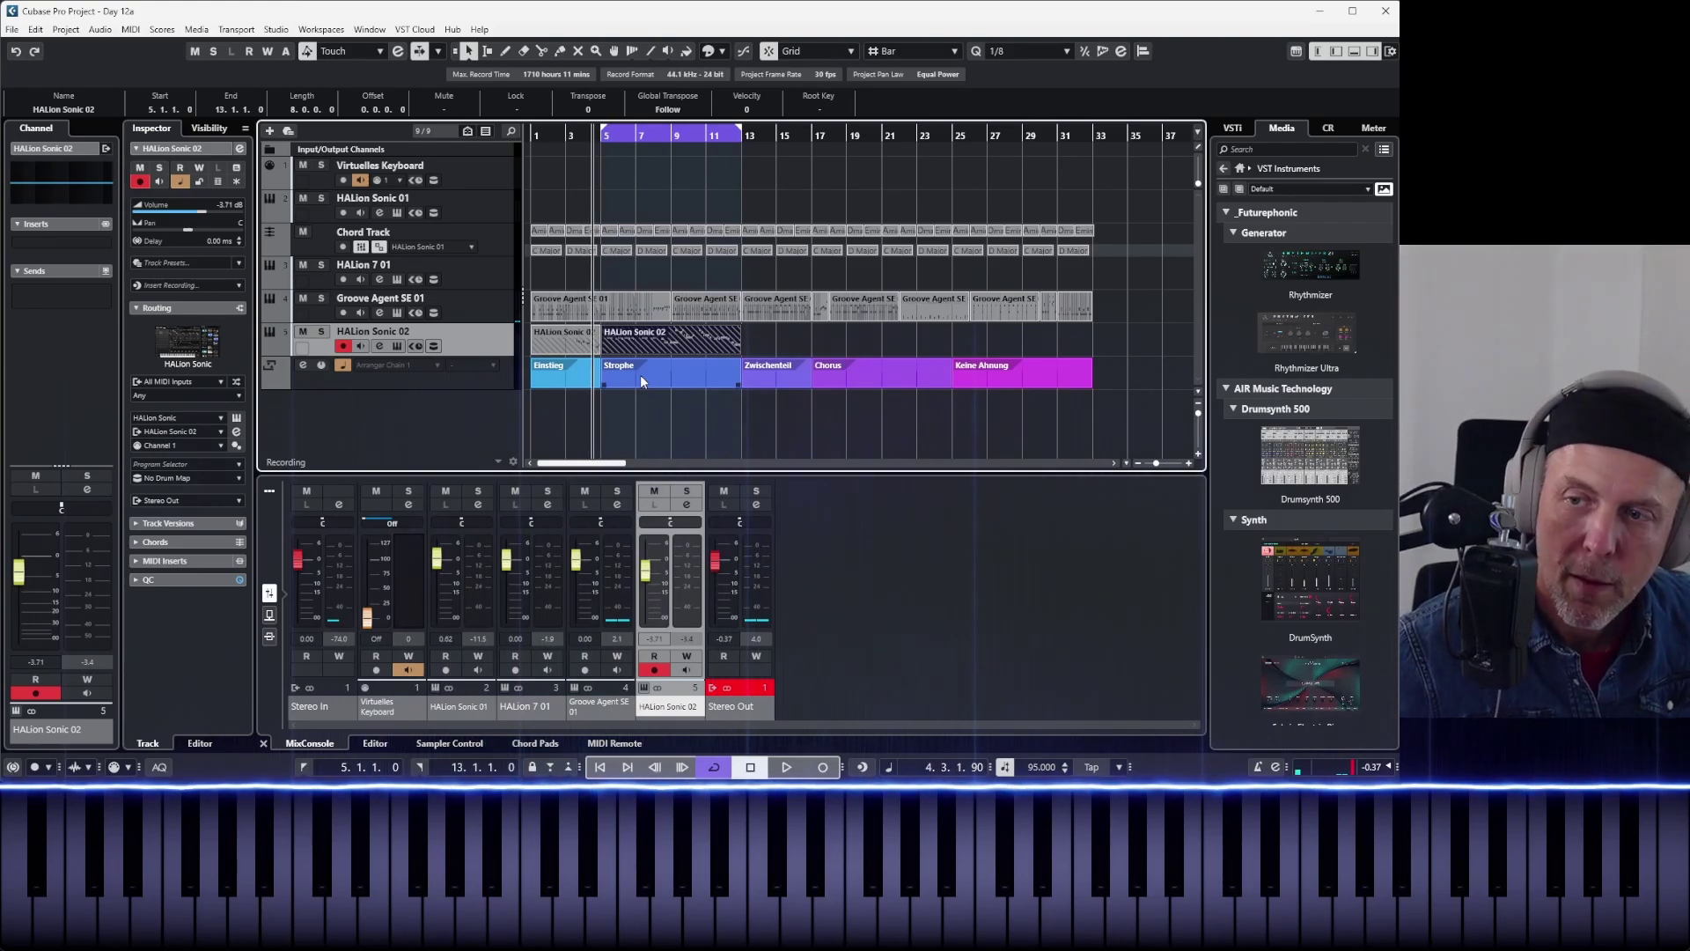
key(KP_Add)
key(space)
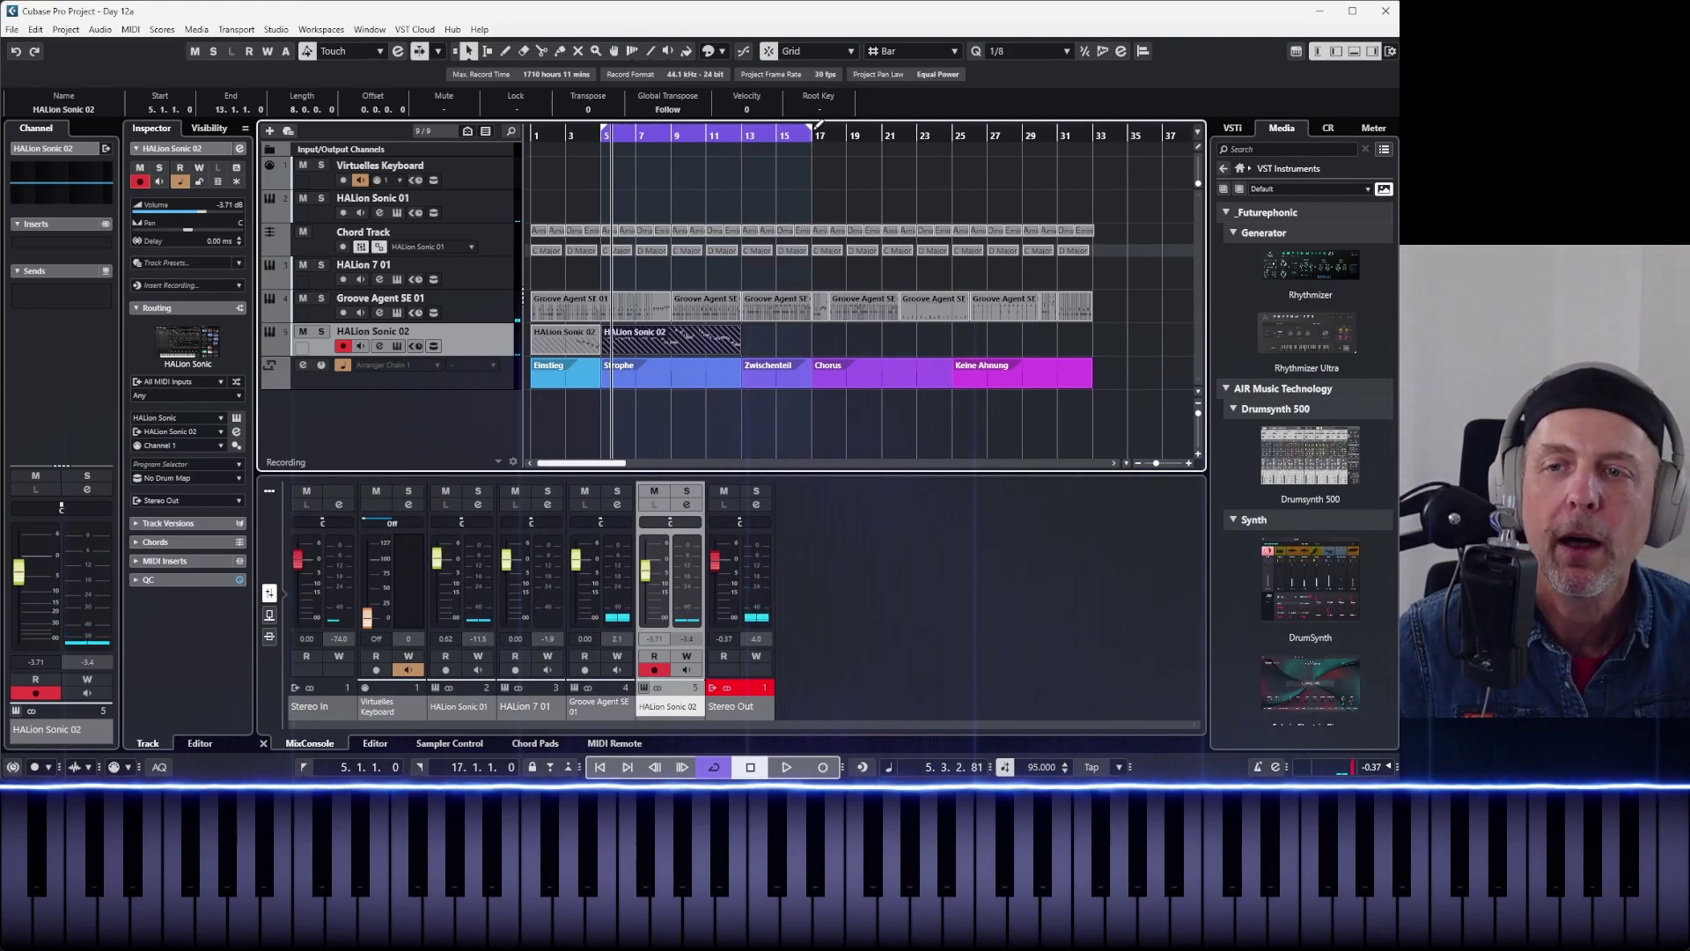
- Set the cycle range from bar 13 to bar 17 and play a HALion Sonic 02 part along on the keyboard from bar 13
drag(606, 134, 701, 147)
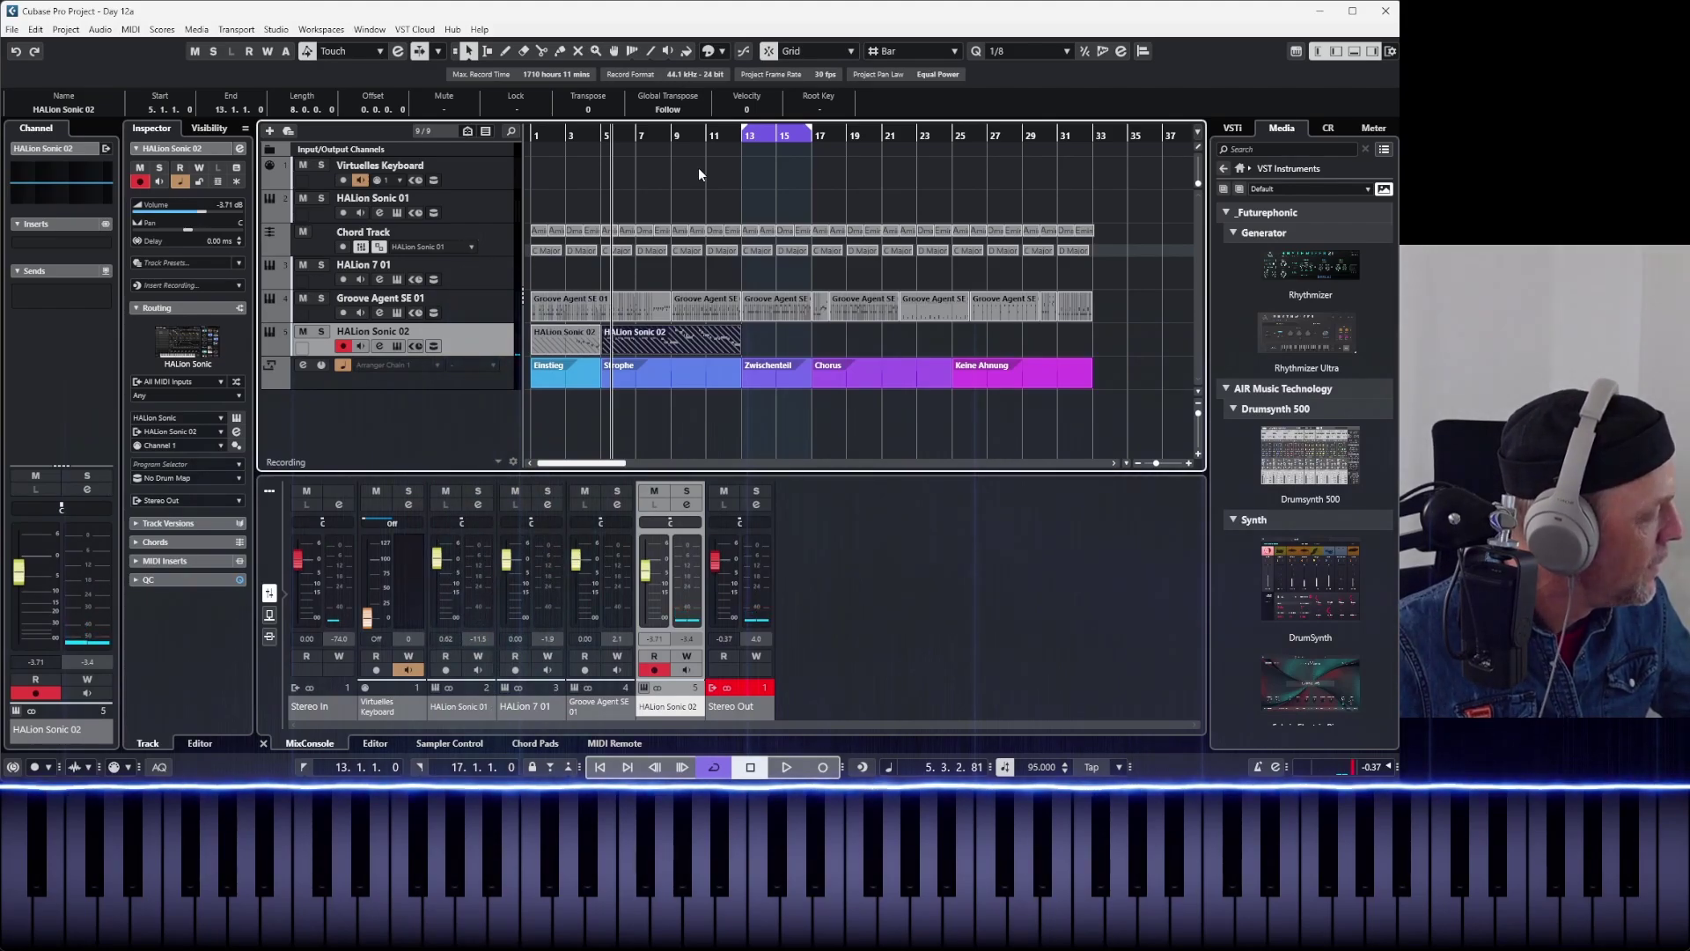
key(space)
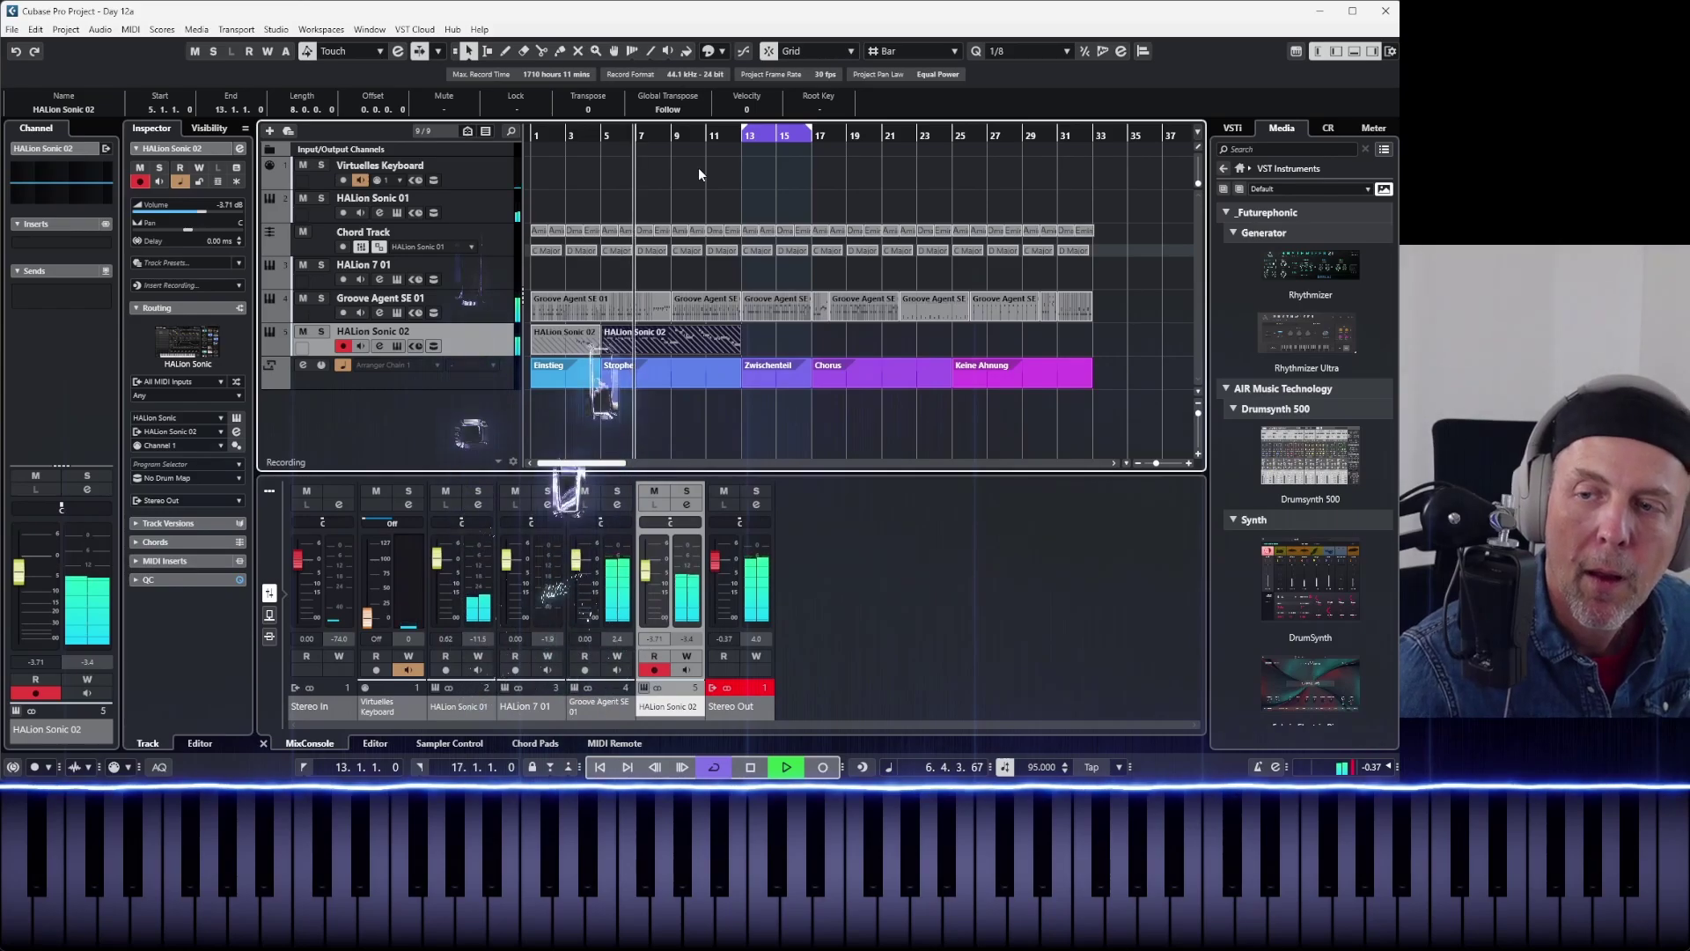
key(space)
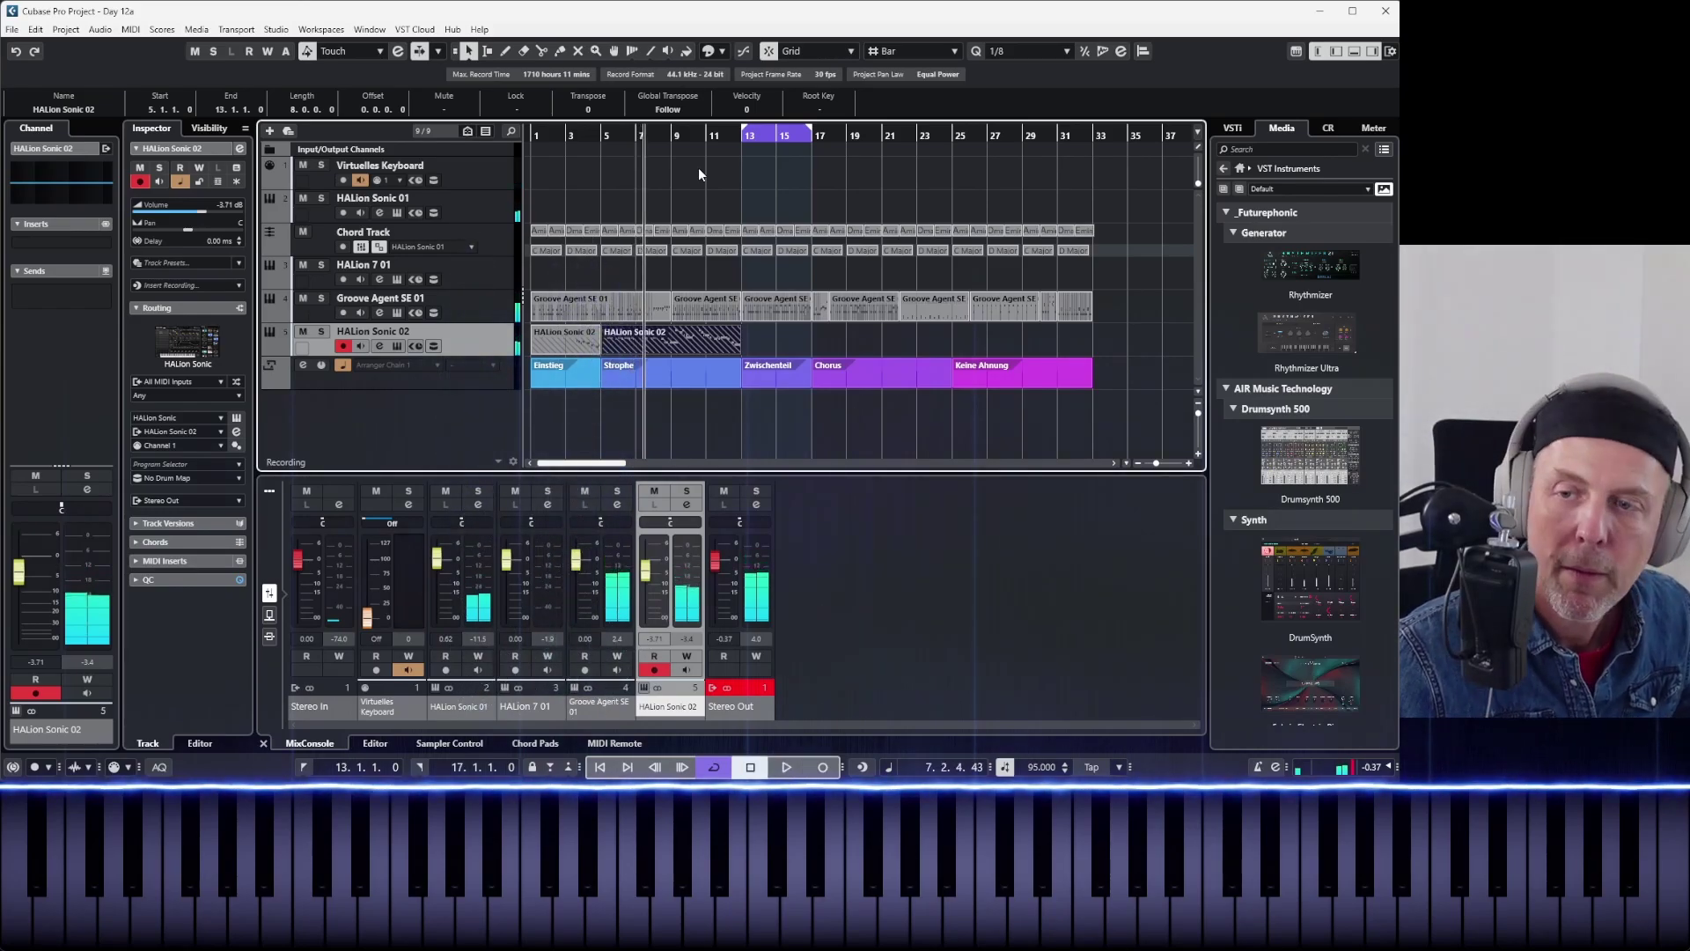
click(742, 154)
click(742, 135)
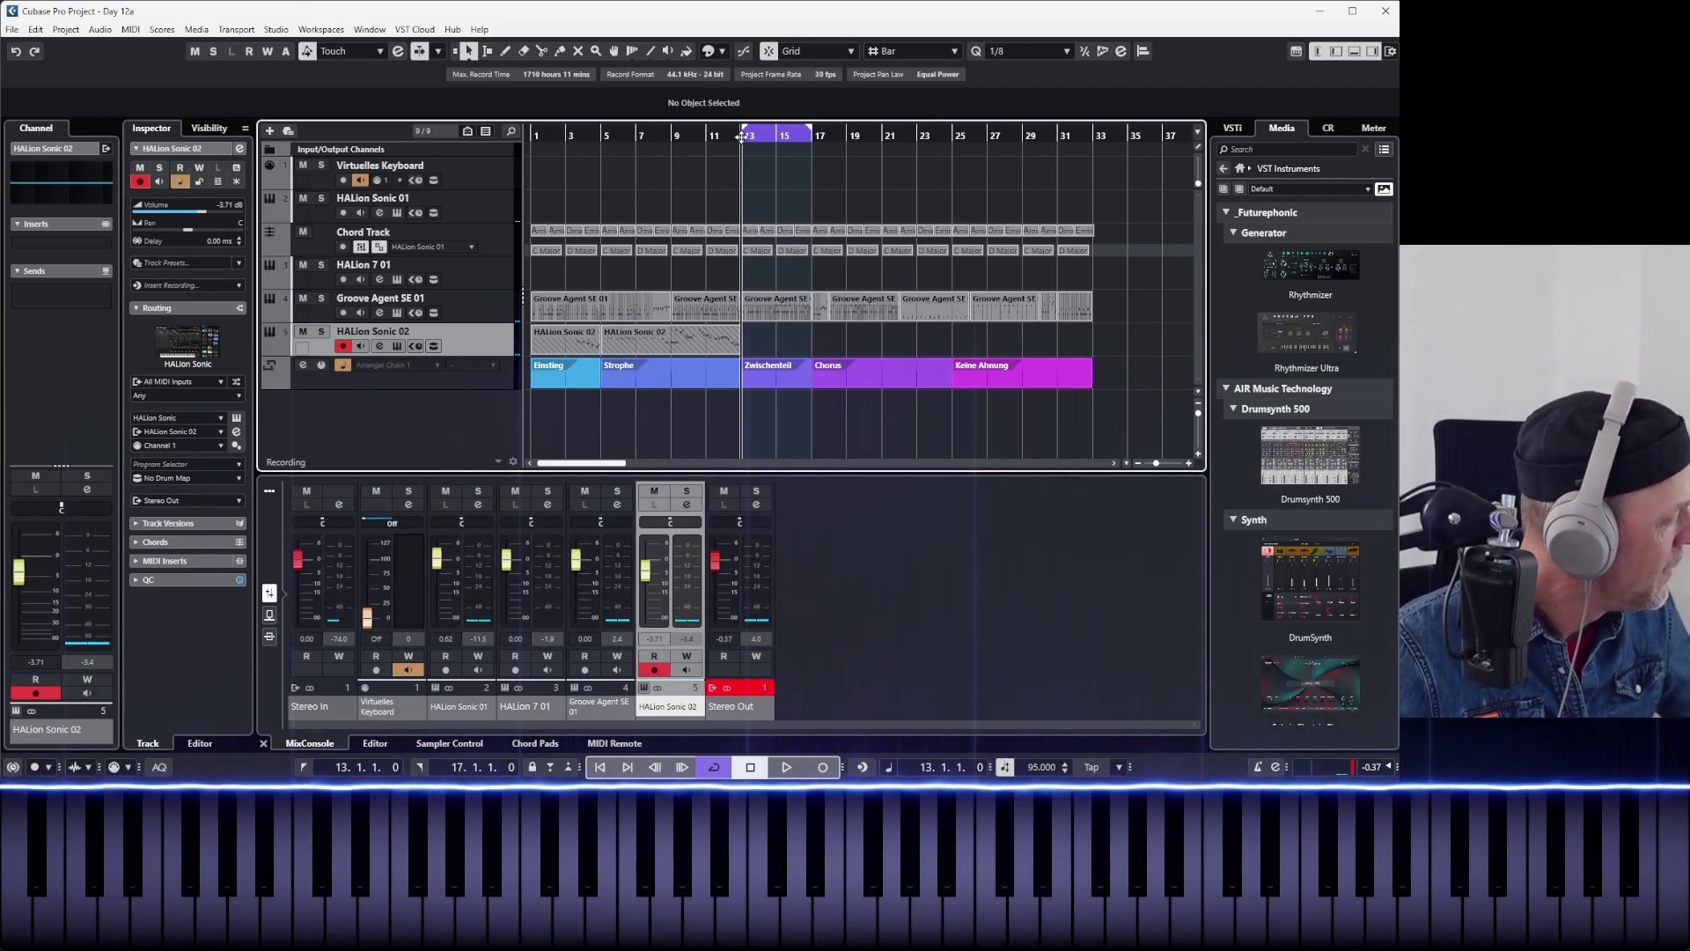
key(space)
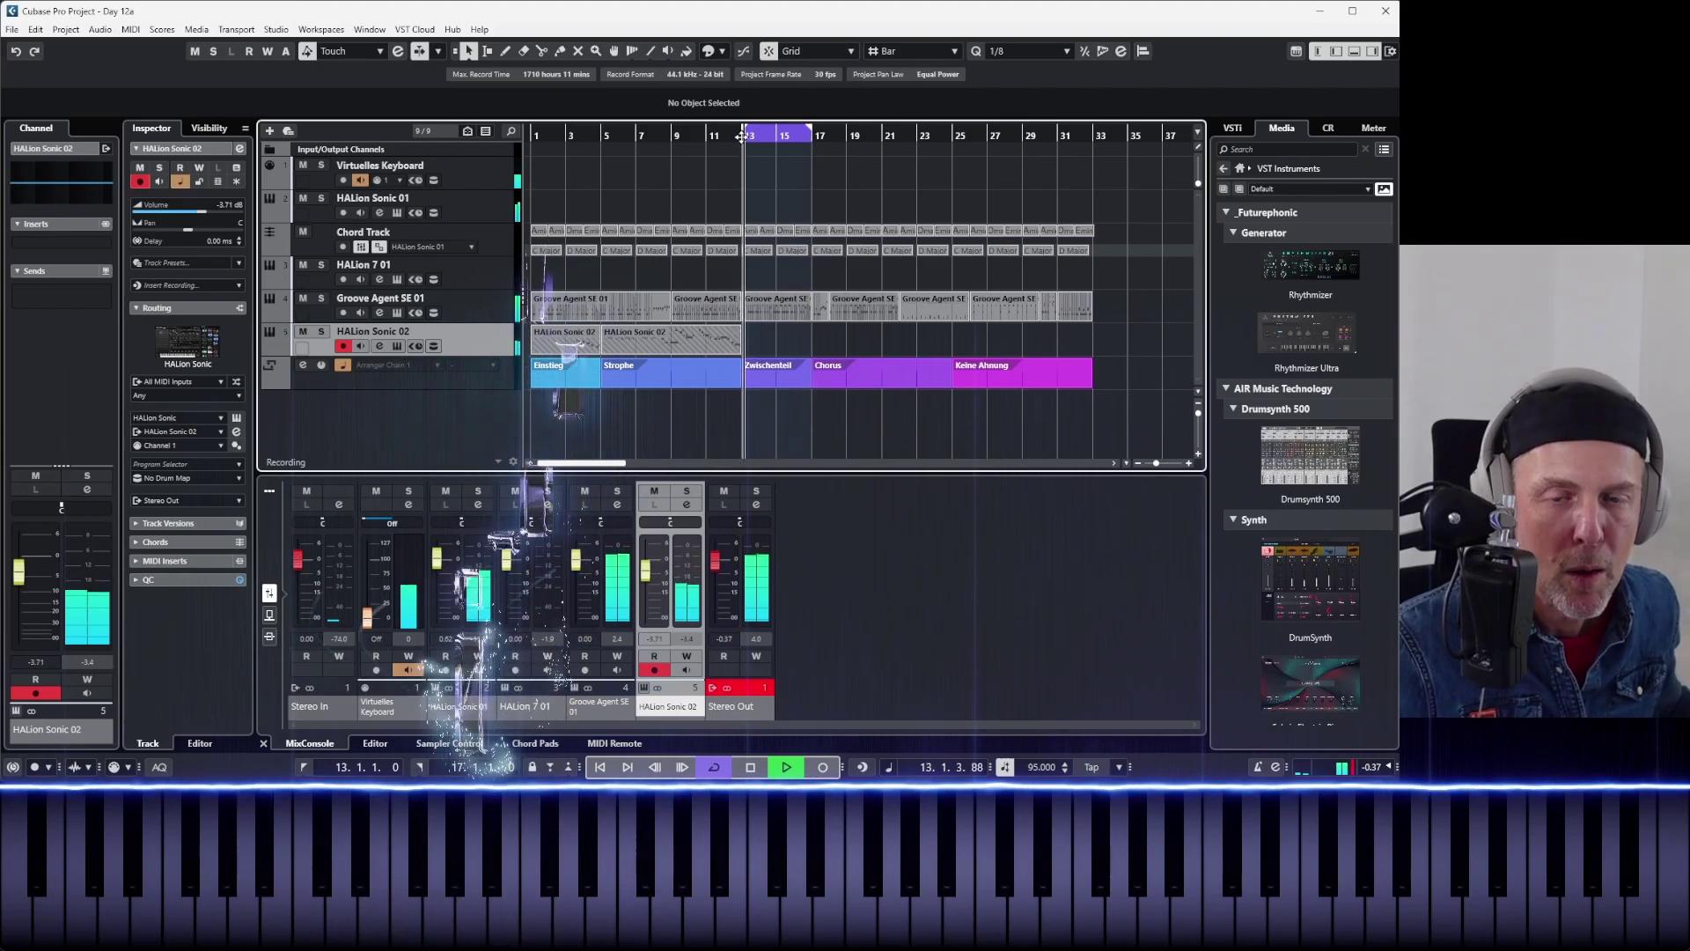
key(space)
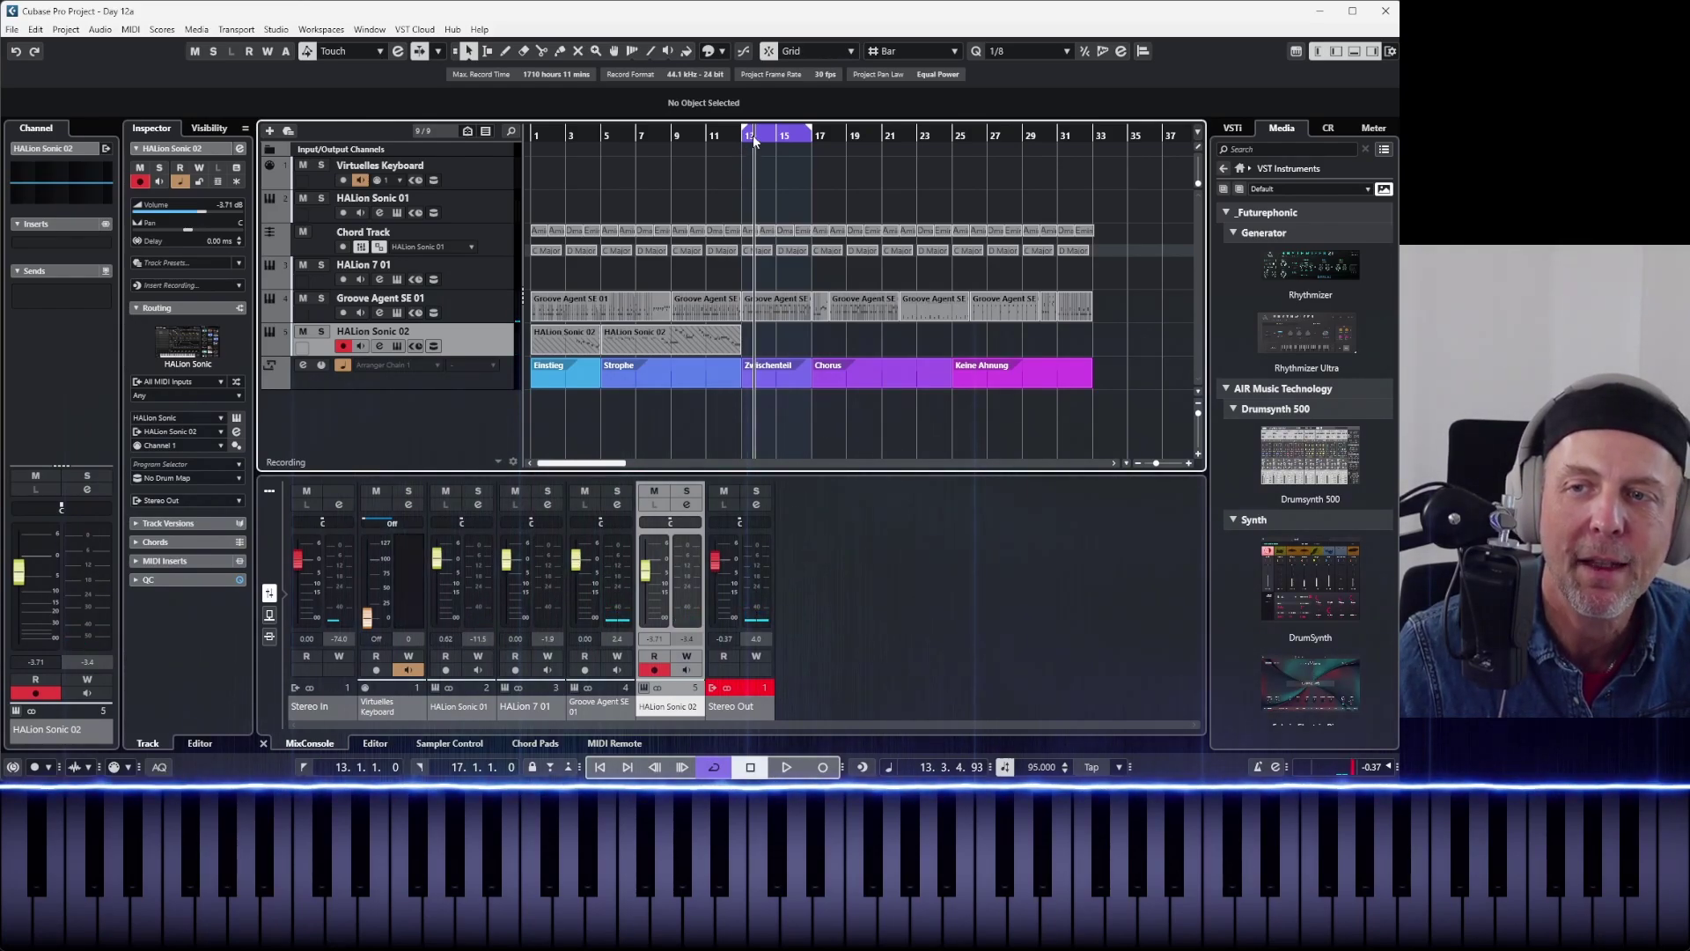
- Insert the played notes at bar 13 with retrospective recording and bring the second listed overlapping take to the front
click(744, 132)
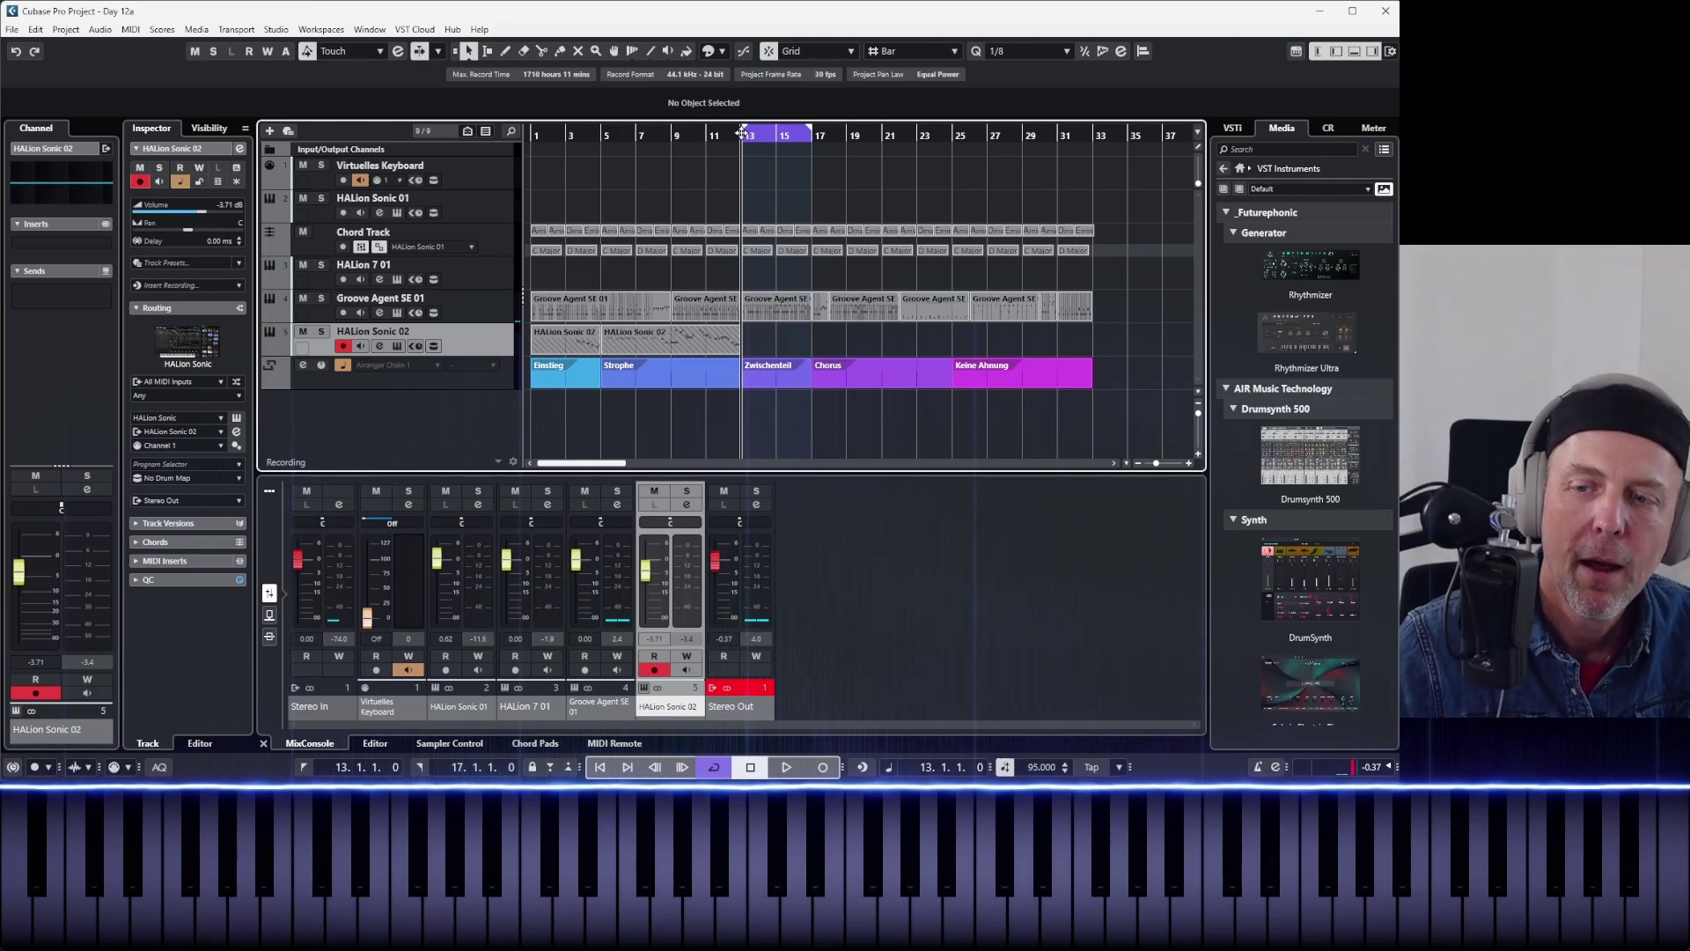
click(870, 767)
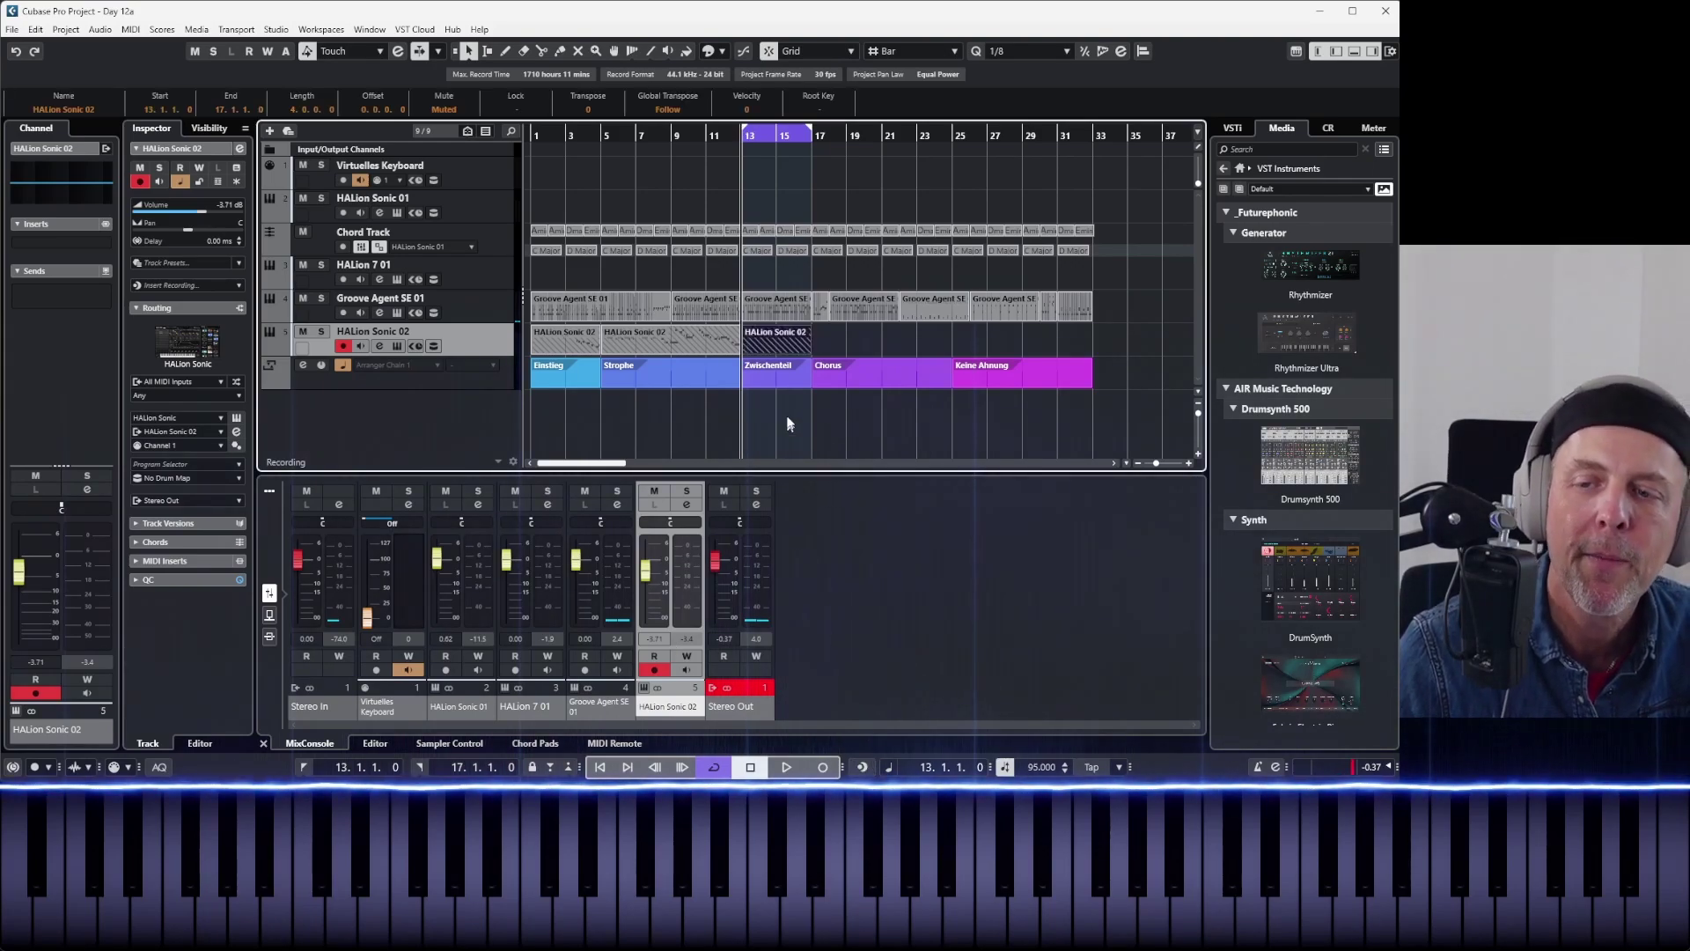
right_click(779, 356)
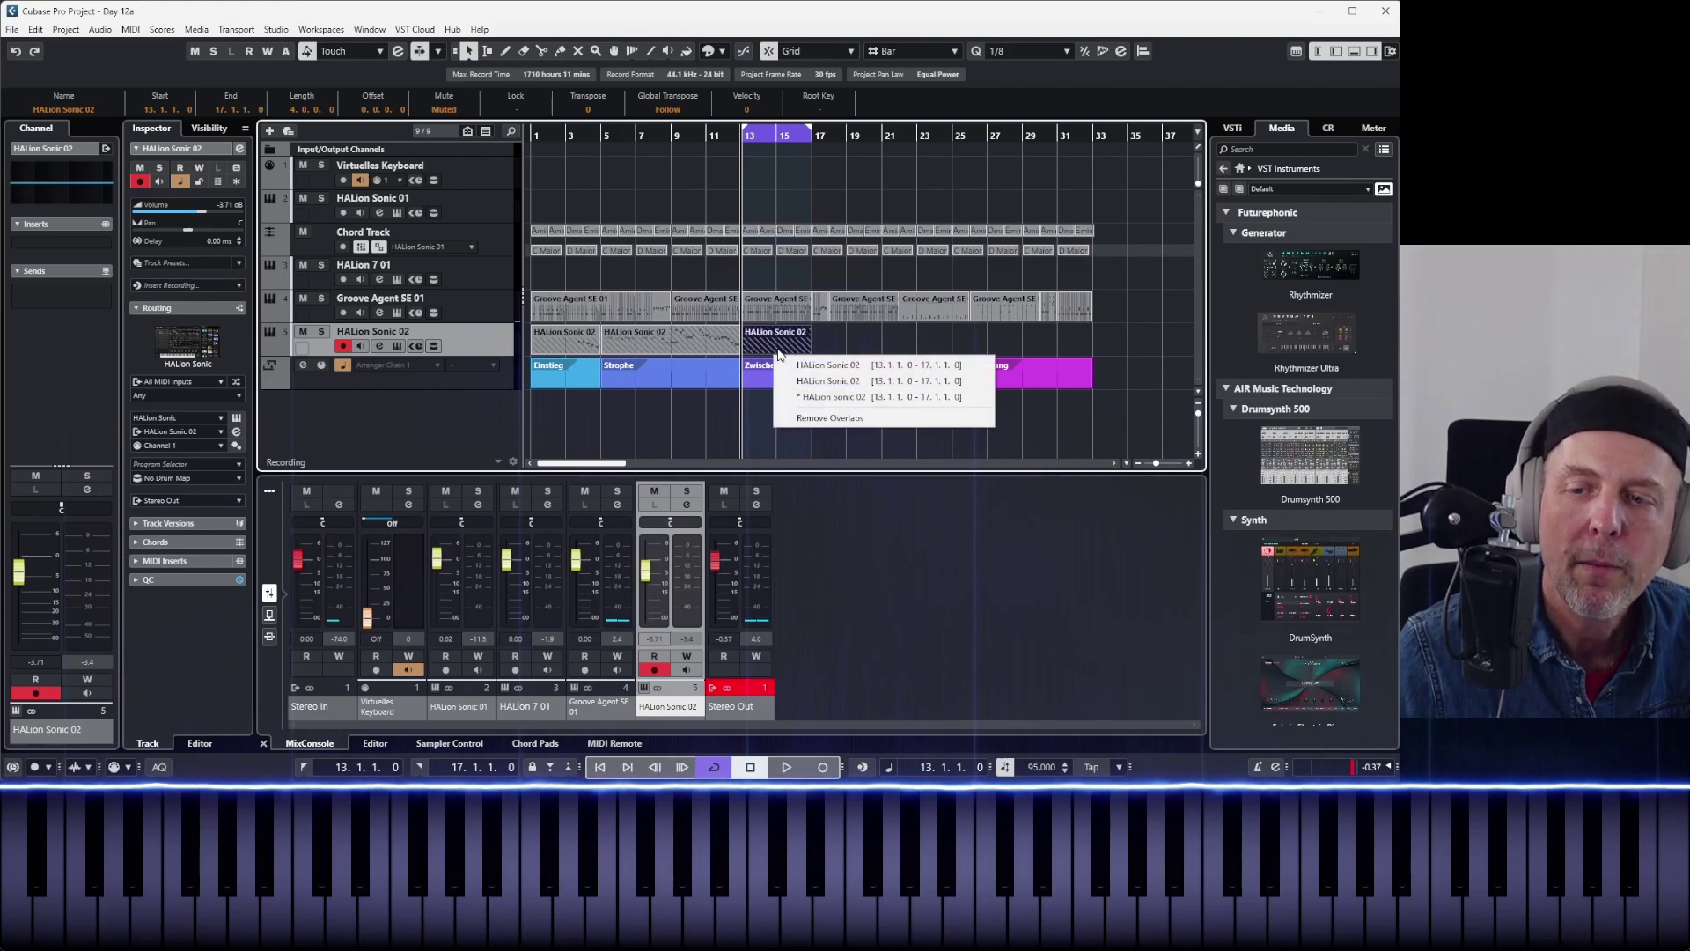
click(806, 382)
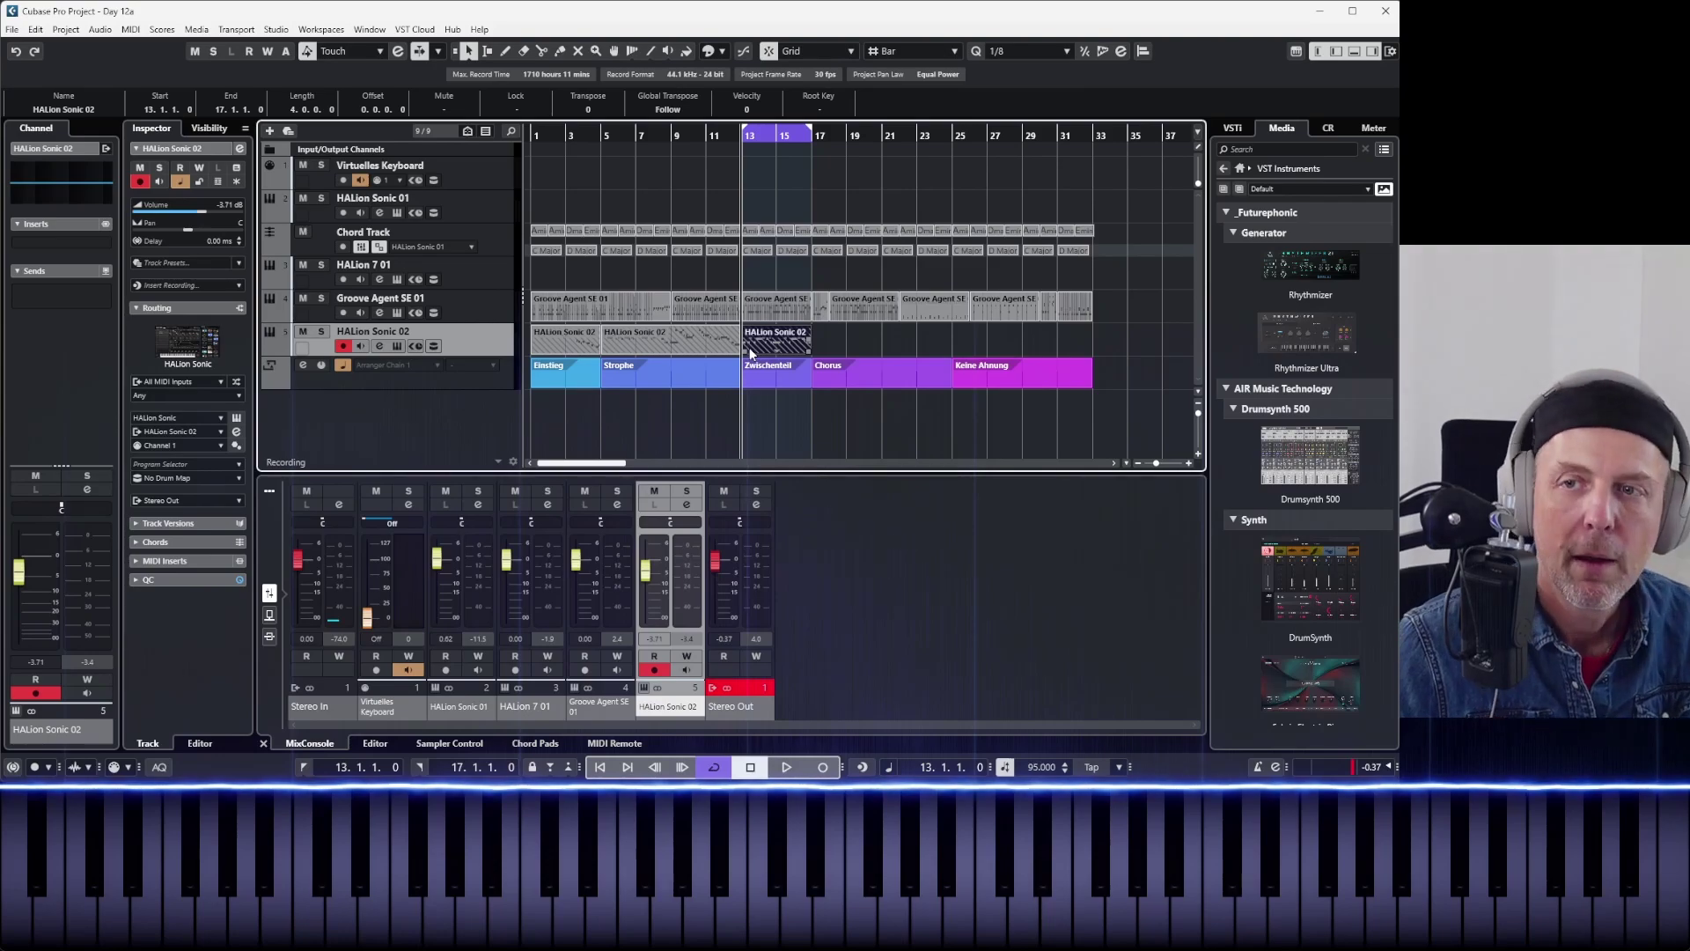
- Set the cycle range from bar 17 to bar 25 and play a HALion Sonic 02 part along on the keyboard from bar 17
click(812, 139)
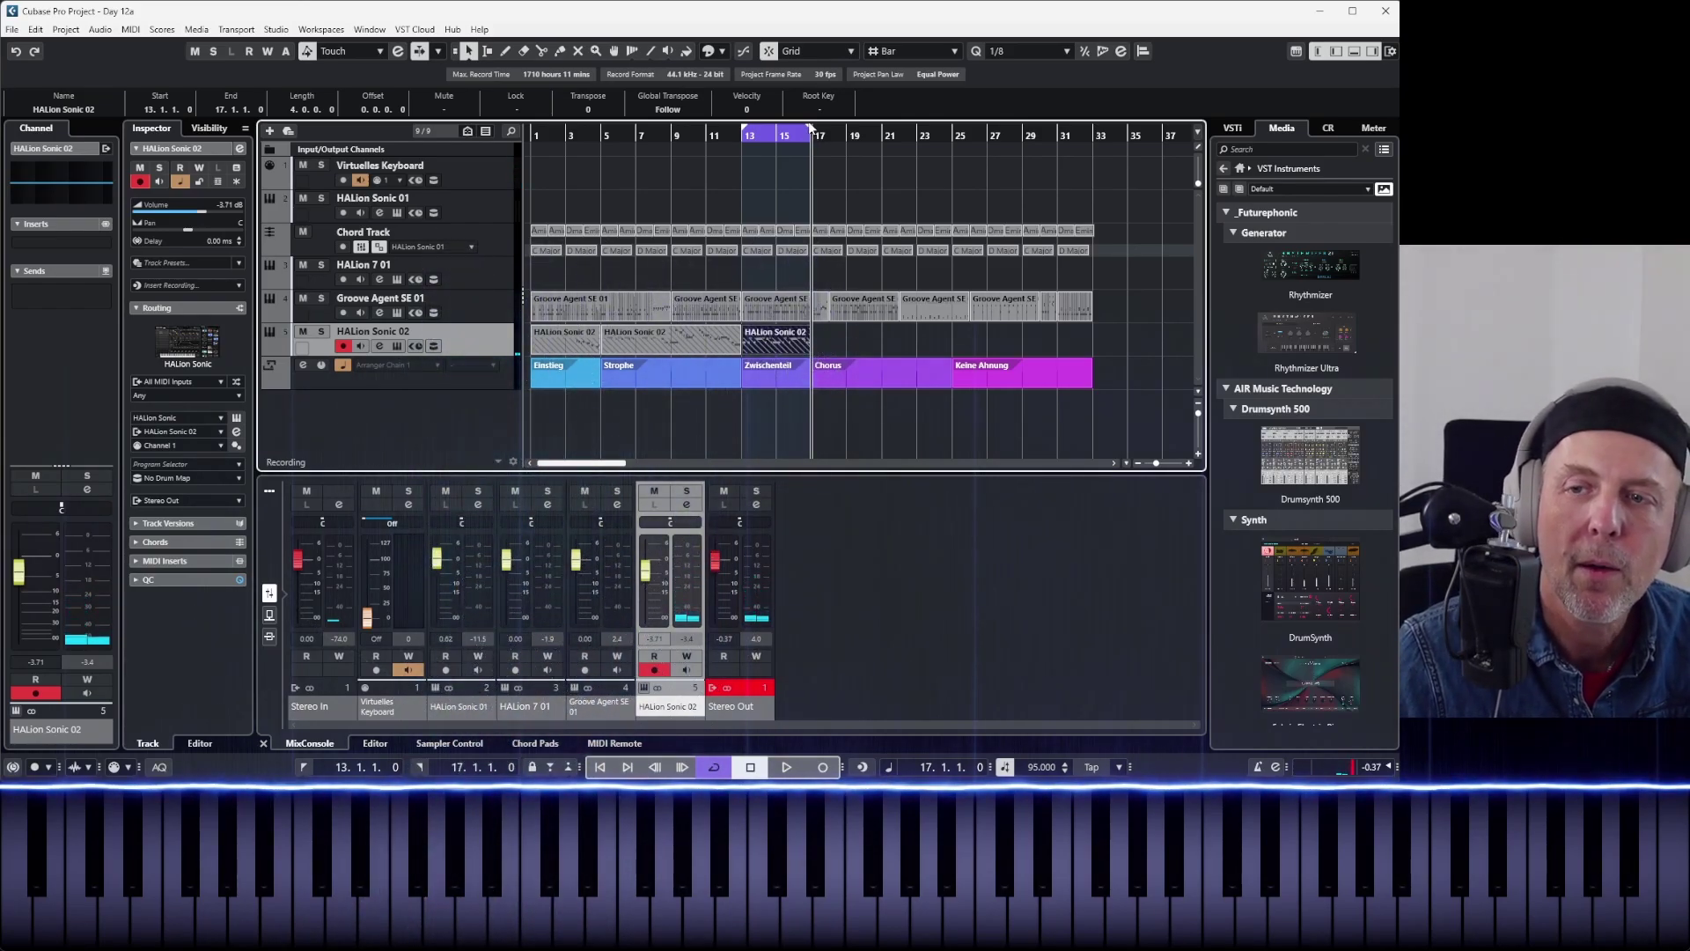
drag(811, 132, 983, 133)
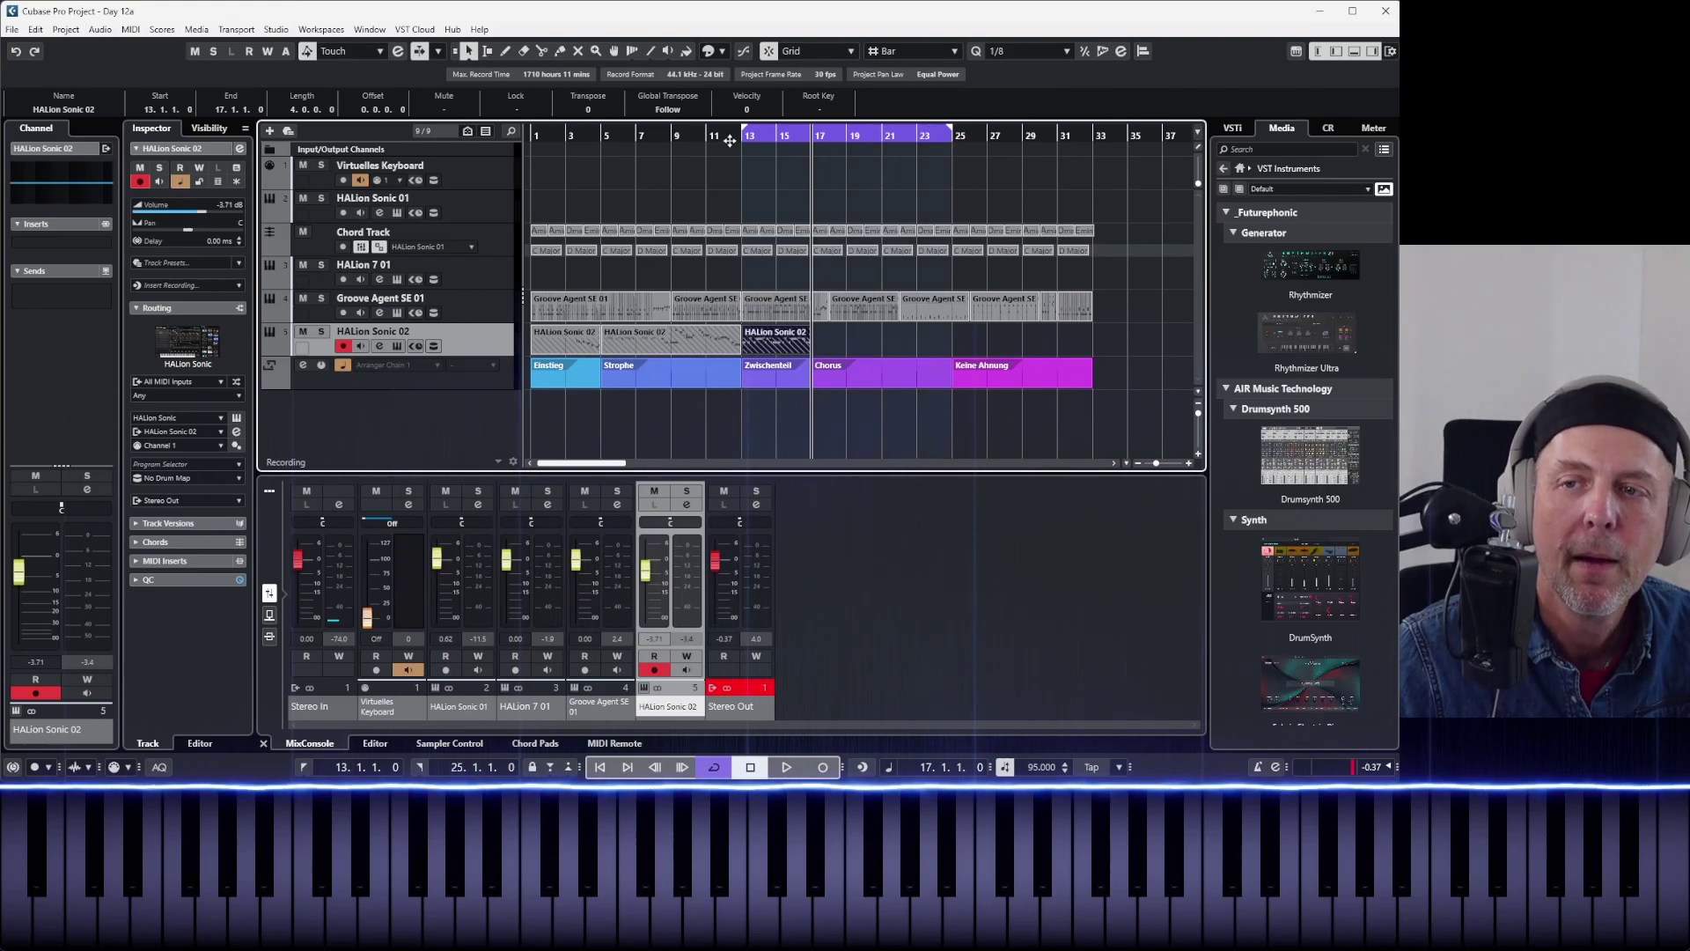
click(815, 130)
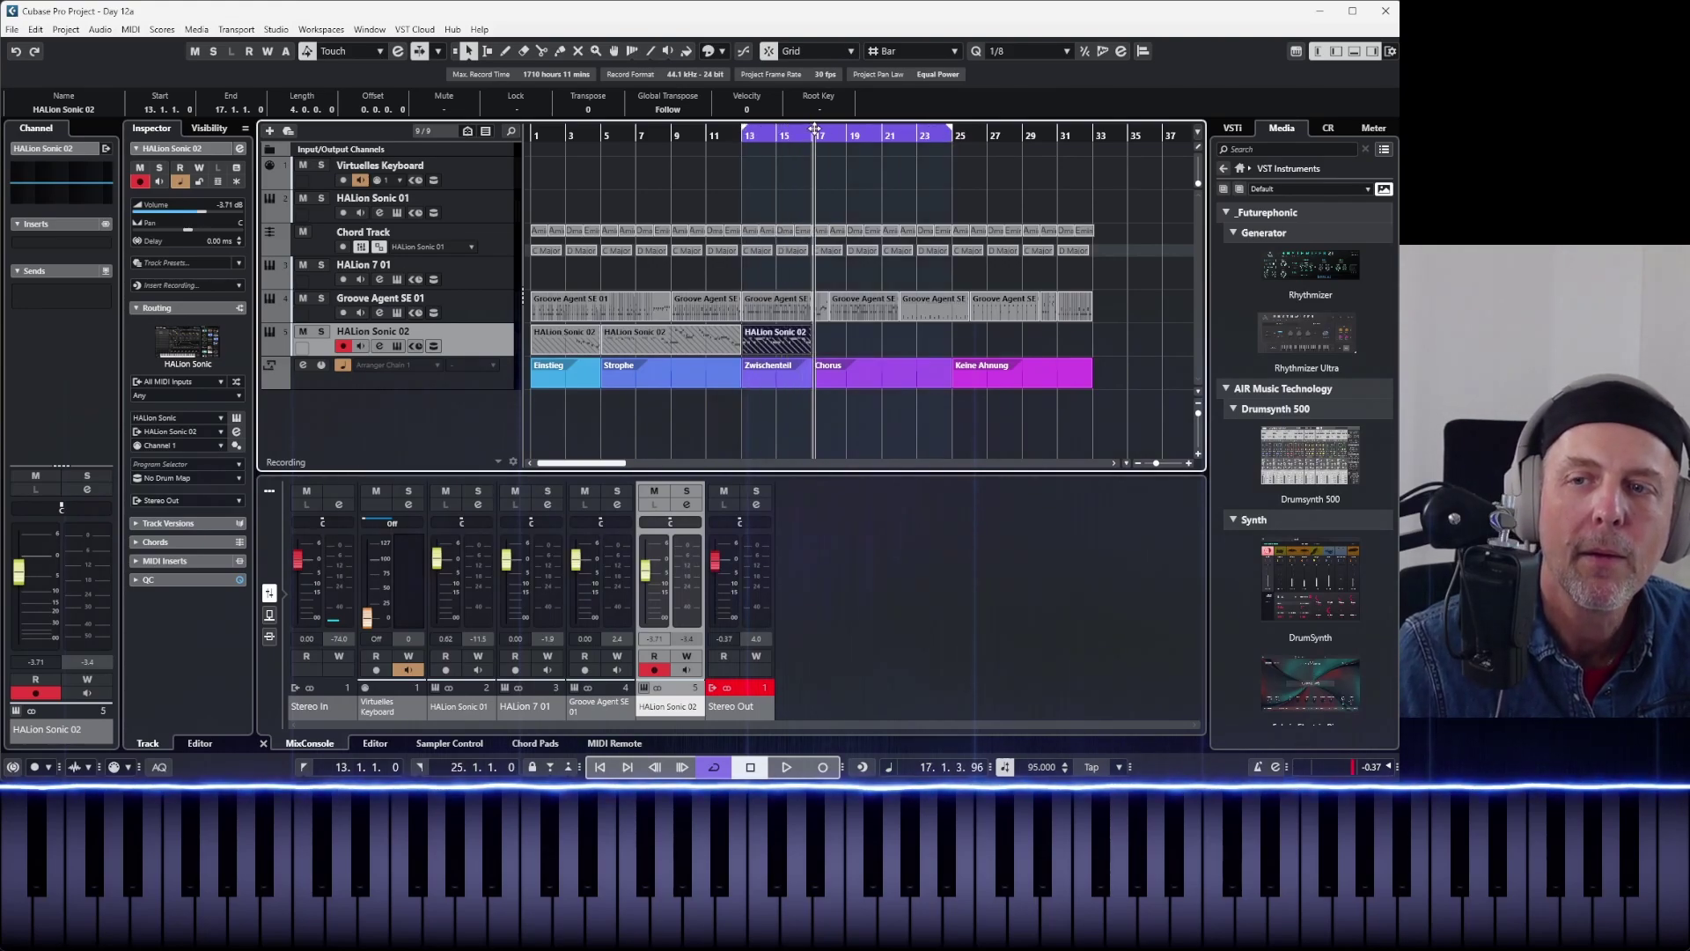
click(816, 132)
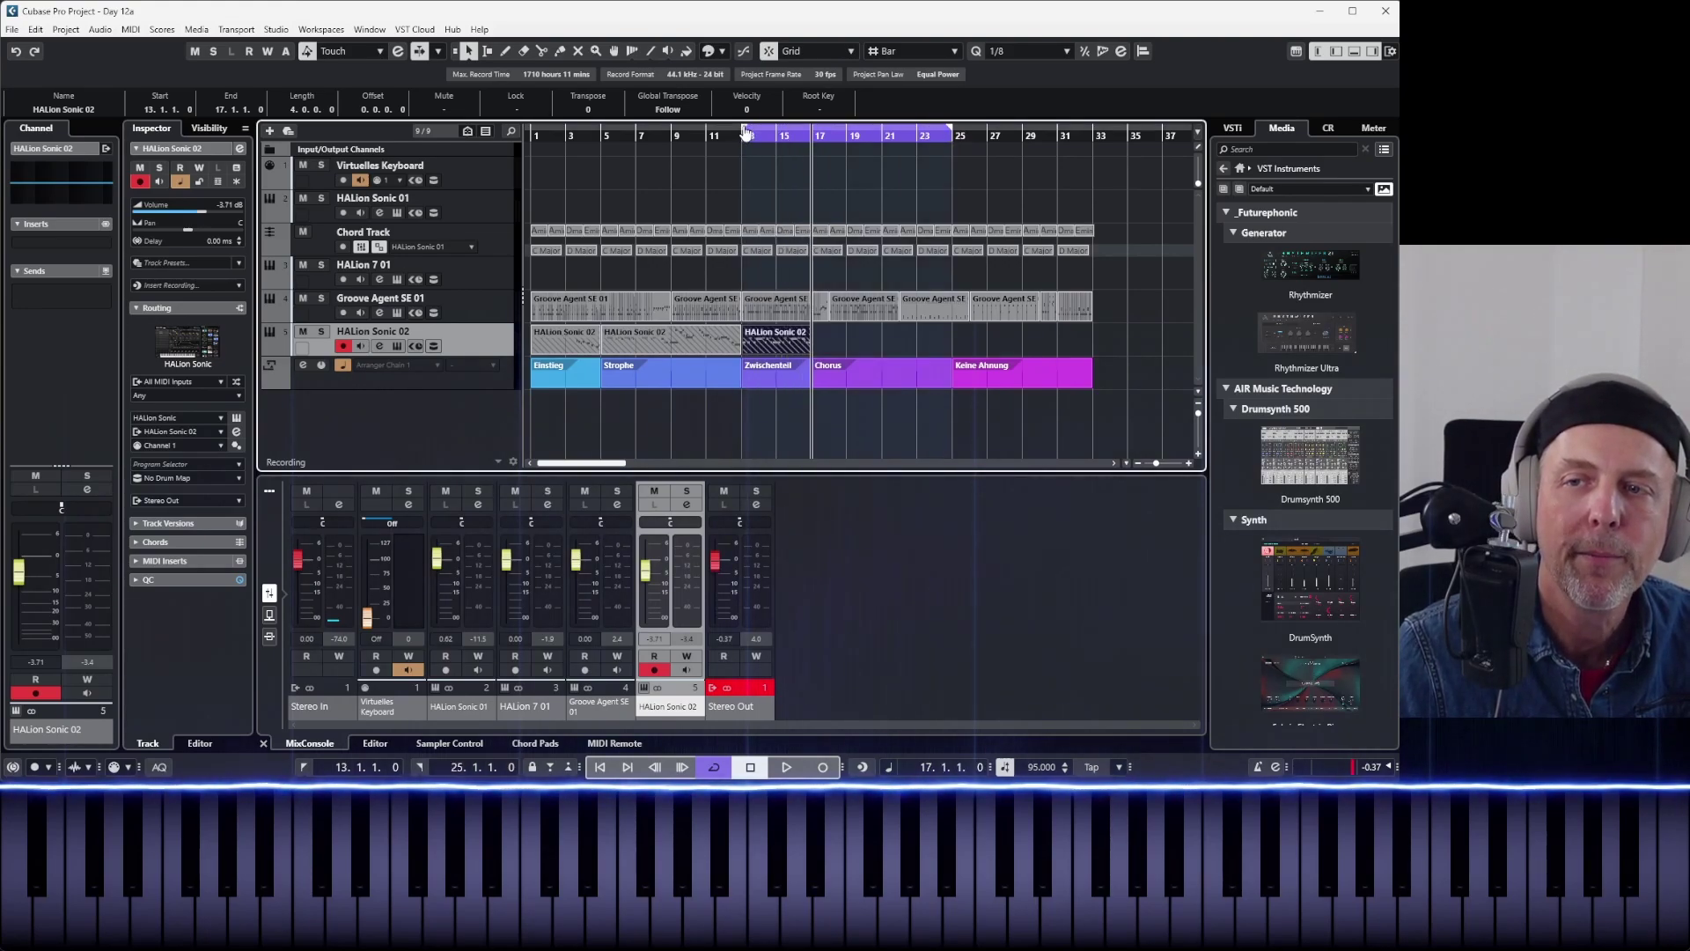
drag(745, 132, 778, 139)
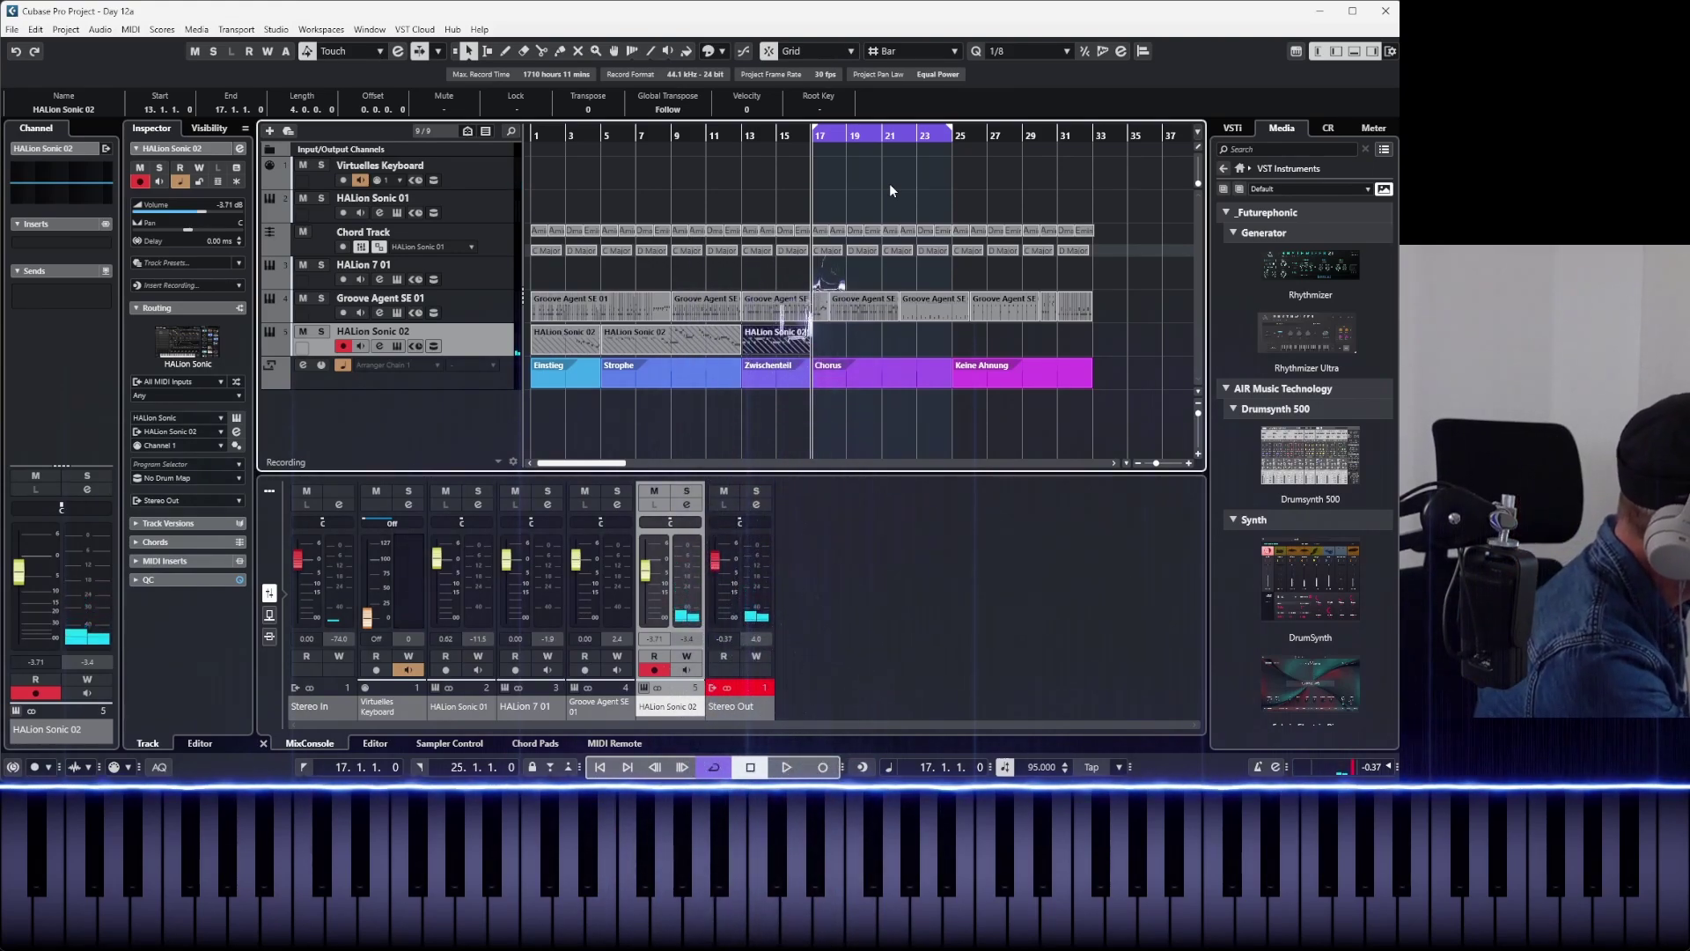
key(space)
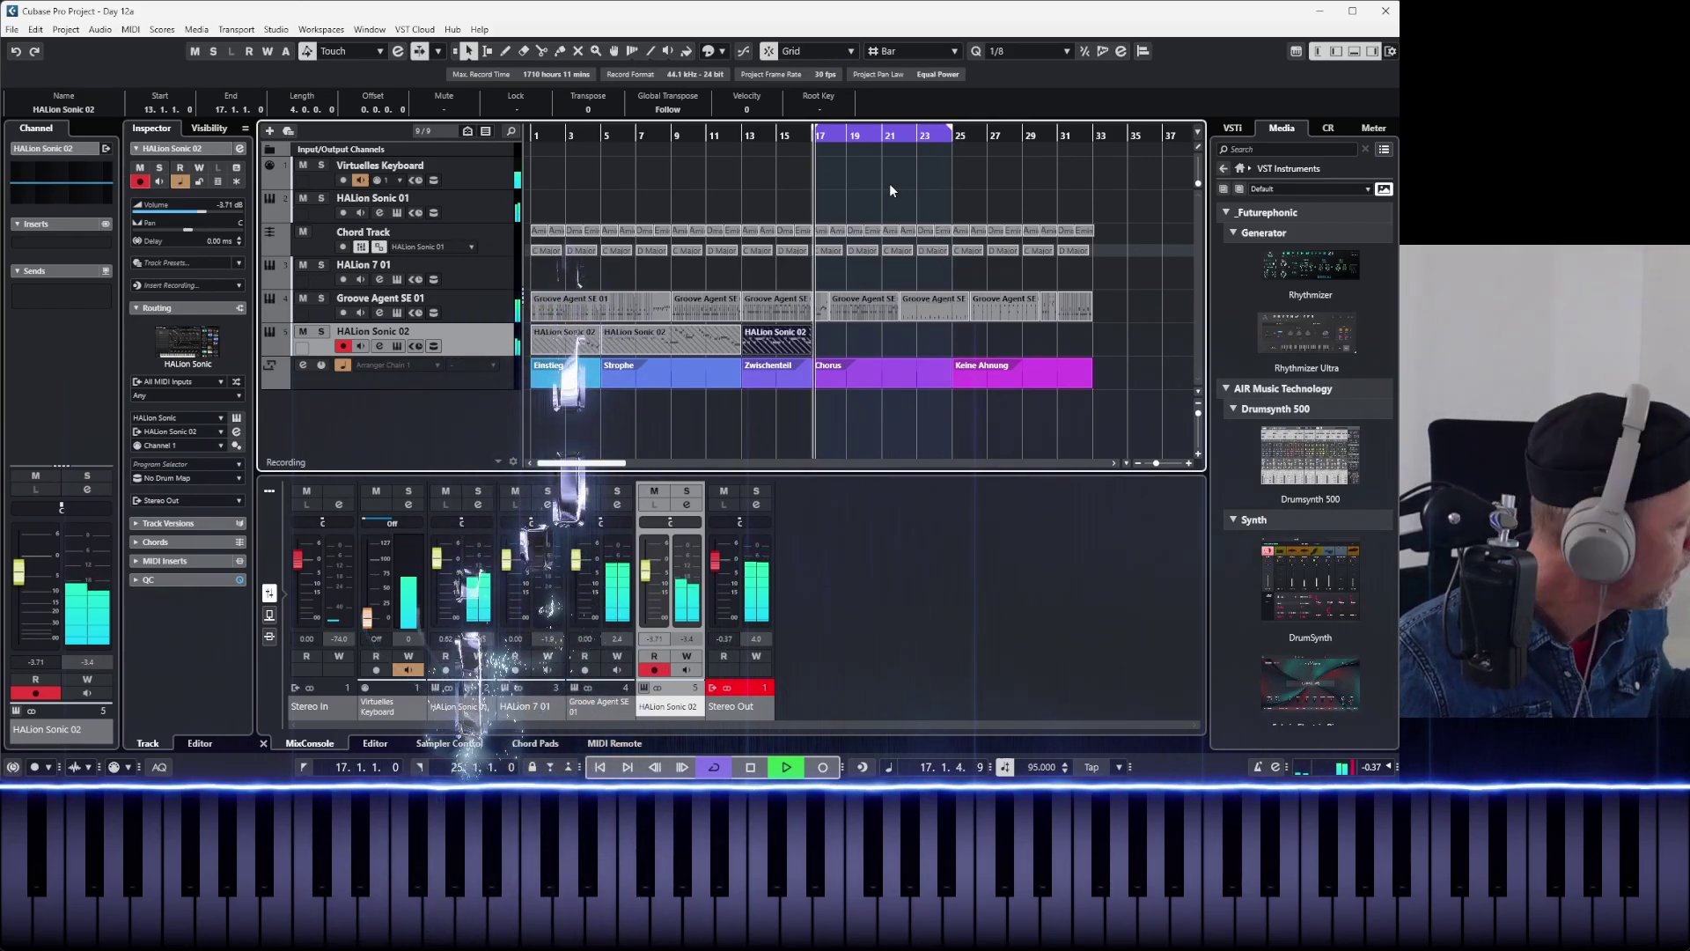
key(space)
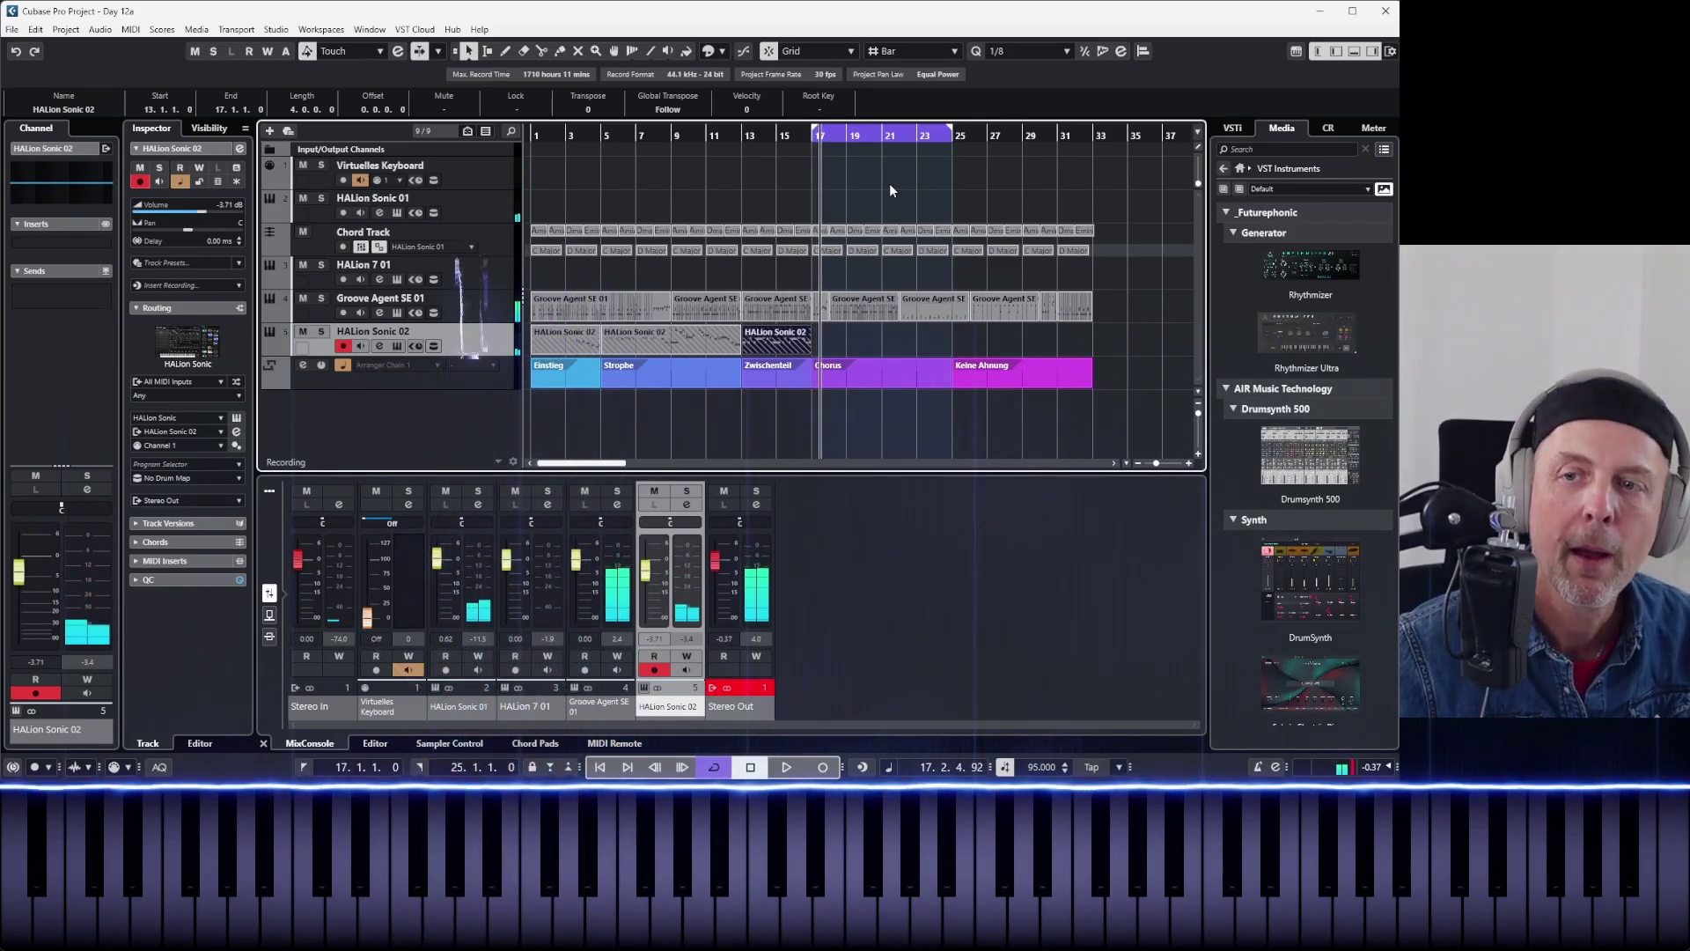
- Insert the played notes at bar 17 with retrospective recording and bring the first listed overlapping take to the front
click(812, 138)
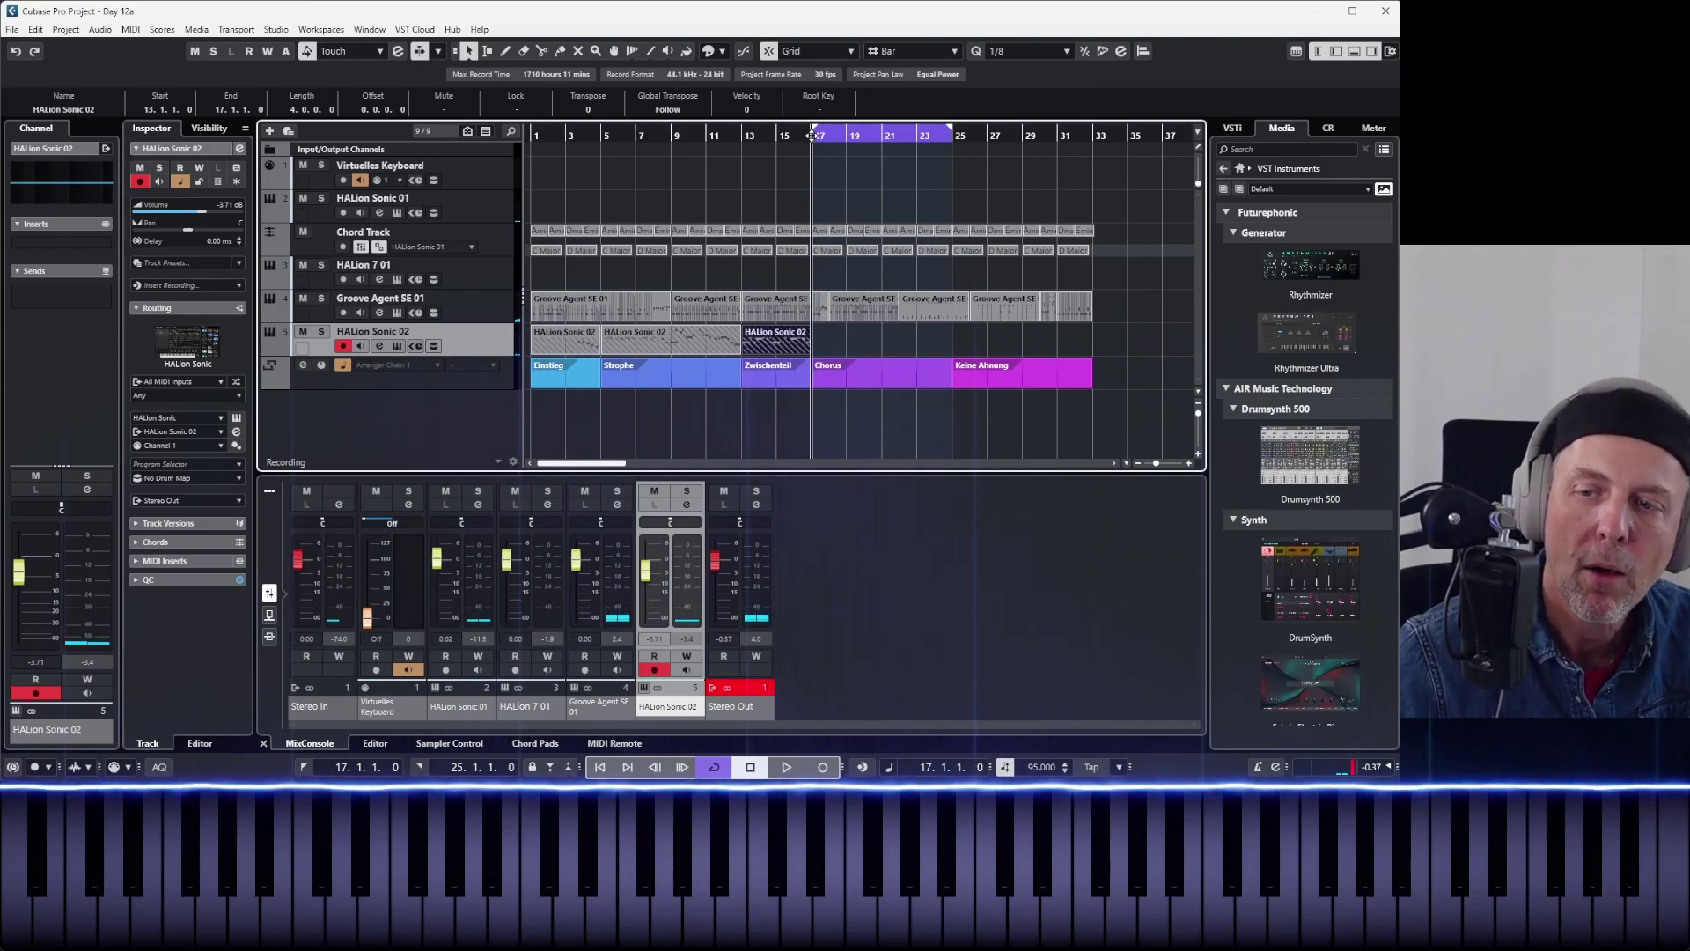
click(861, 767)
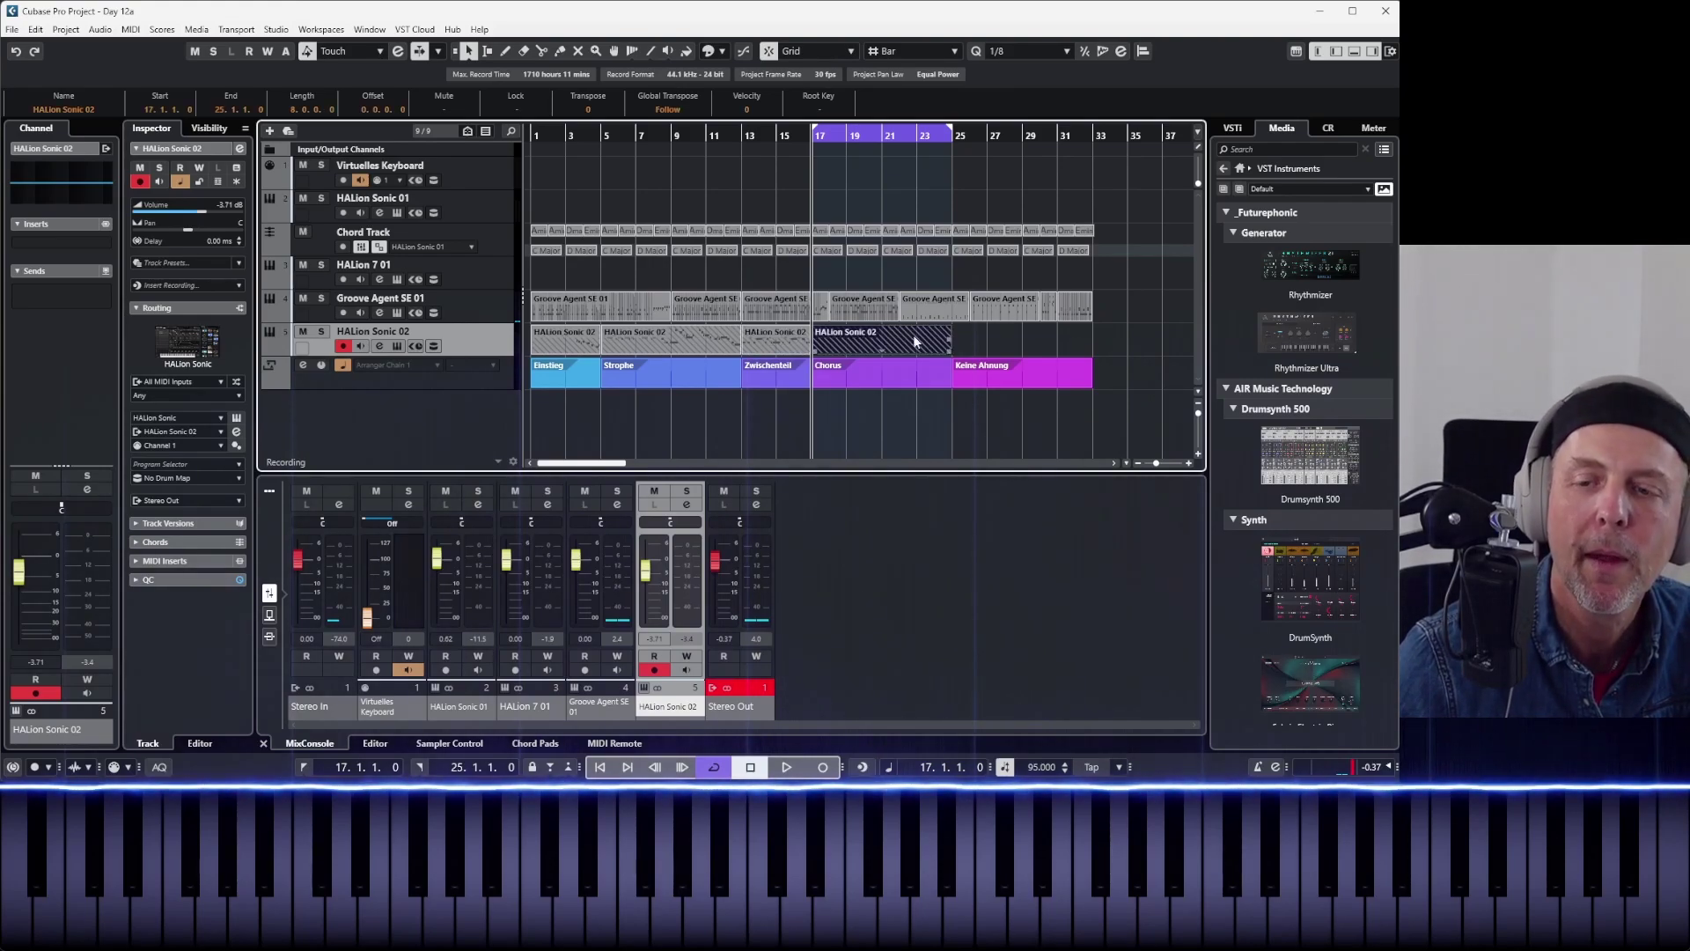
click(884, 356)
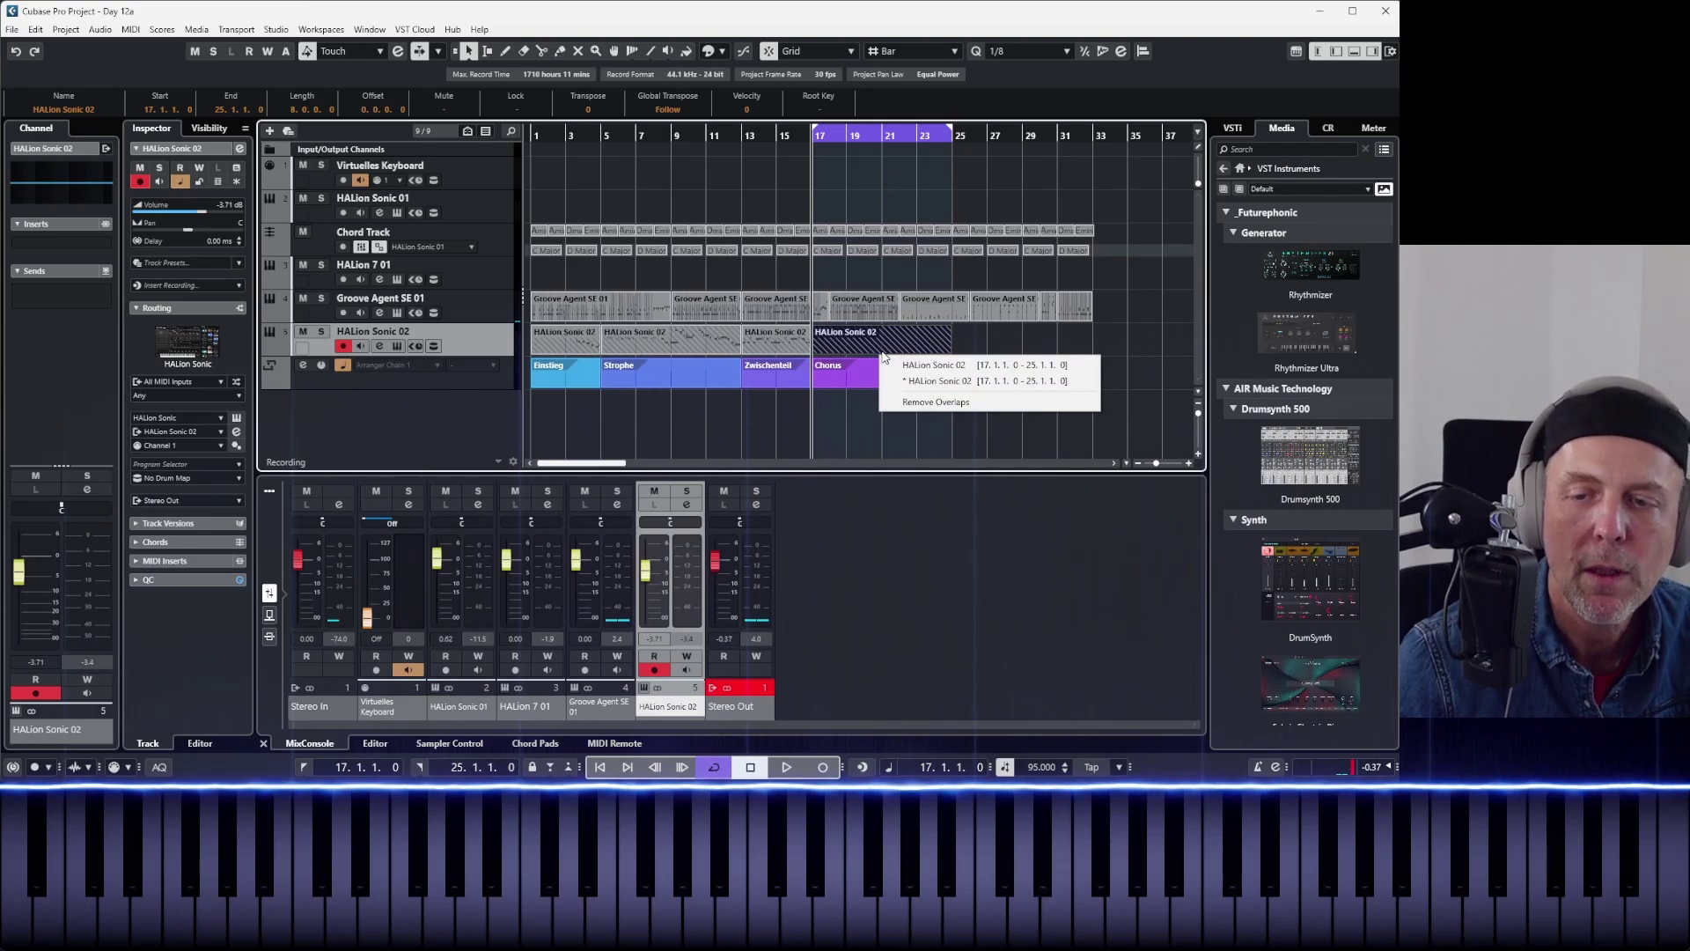
click(912, 368)
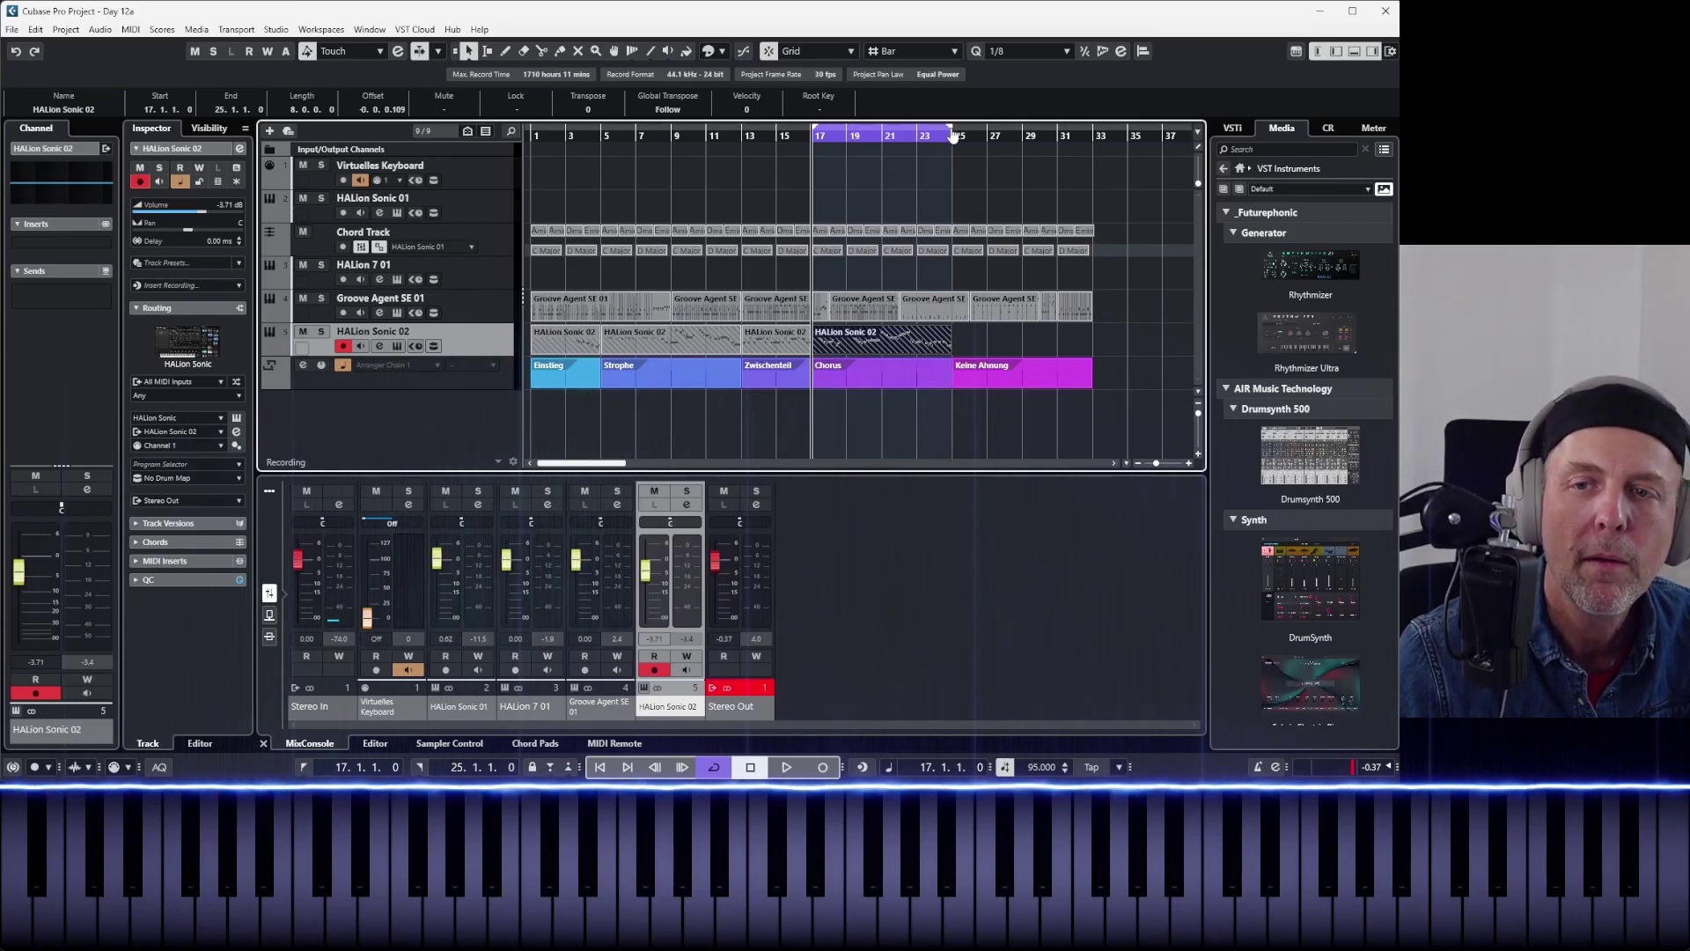
- Set the cycle range from bar 25 to bar 33 over the Keine Ahnung section and place the cursor at bar 25
drag(952, 136, 1095, 141)
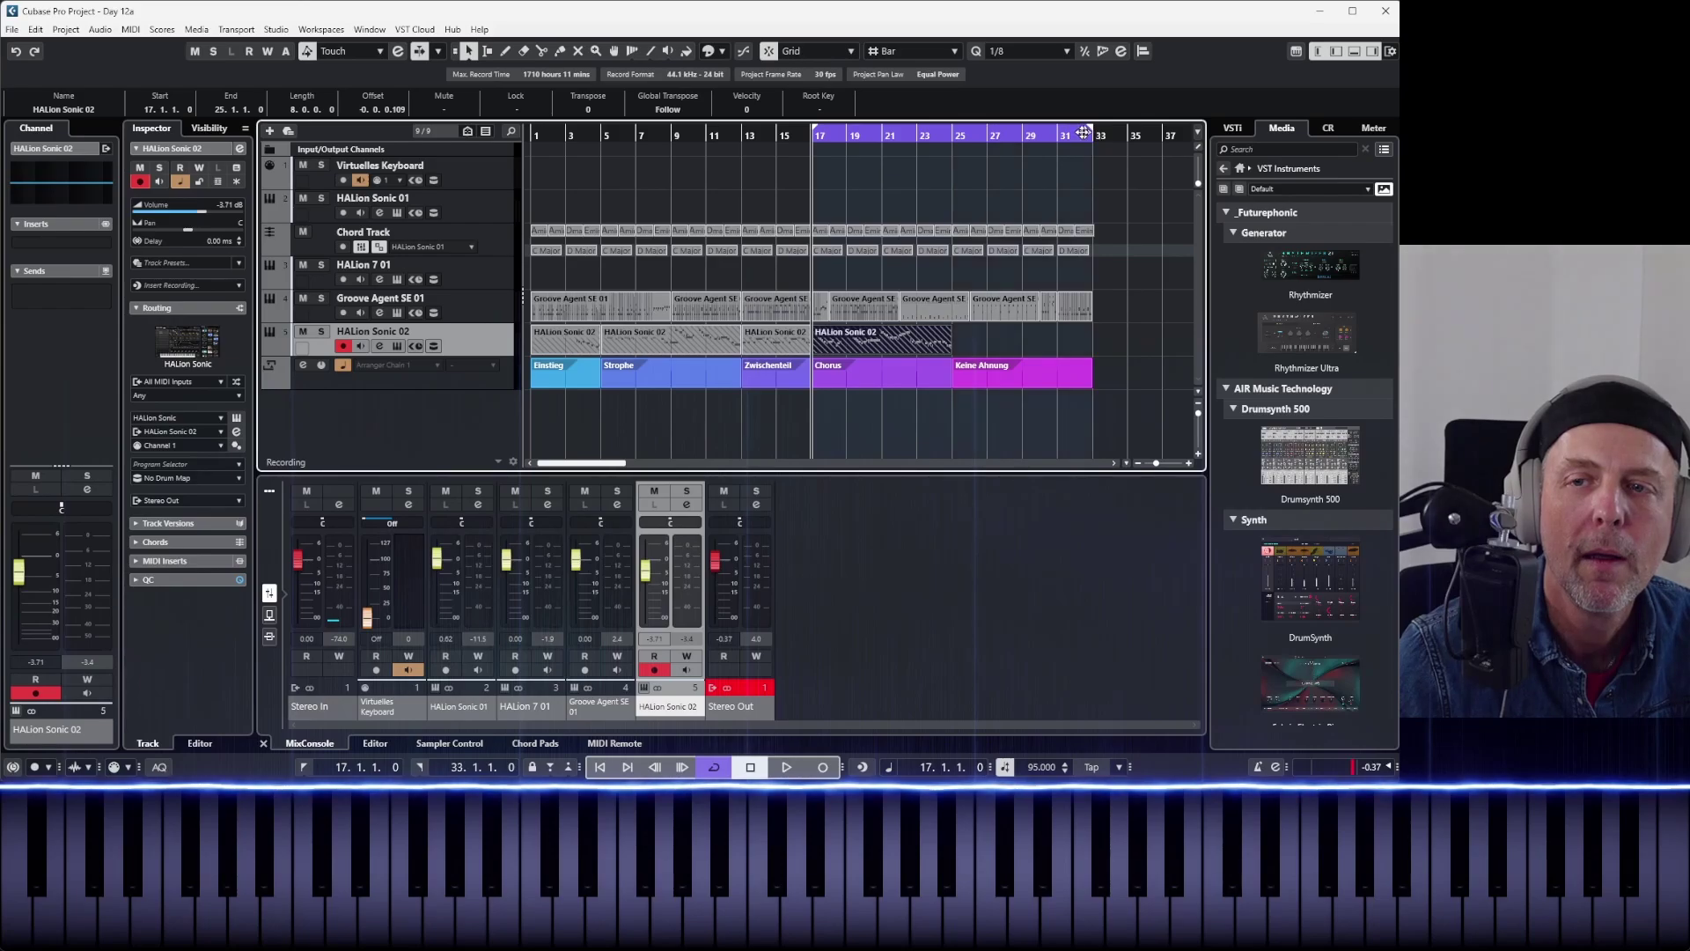
drag(821, 135, 890, 135)
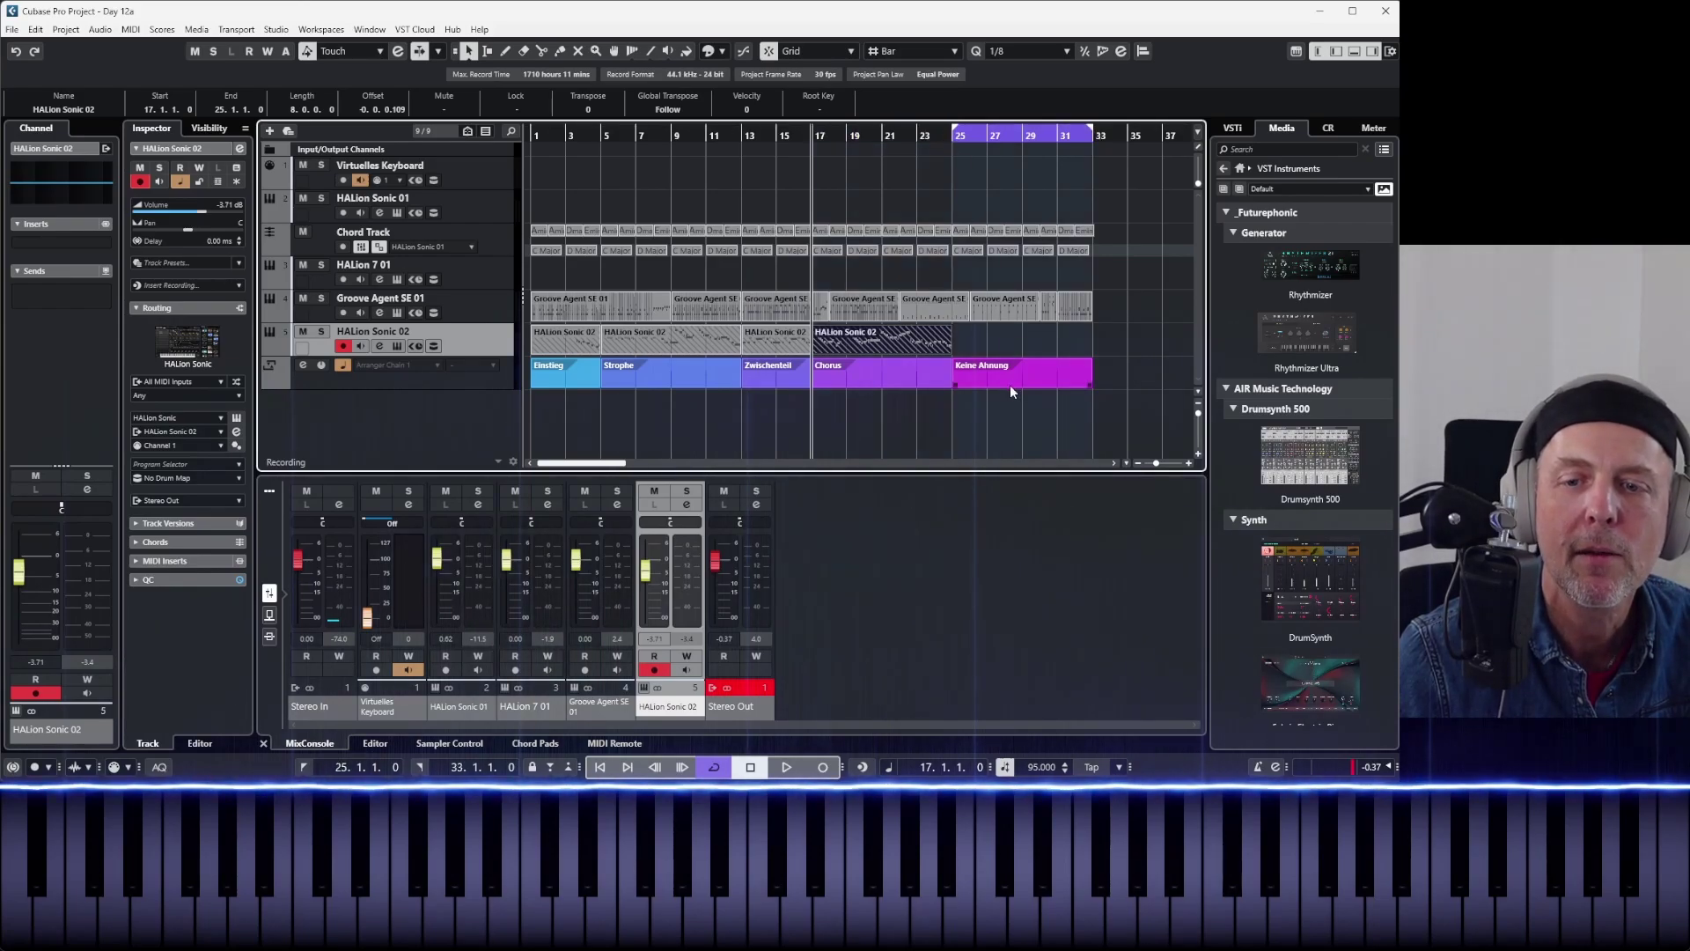
click(950, 152)
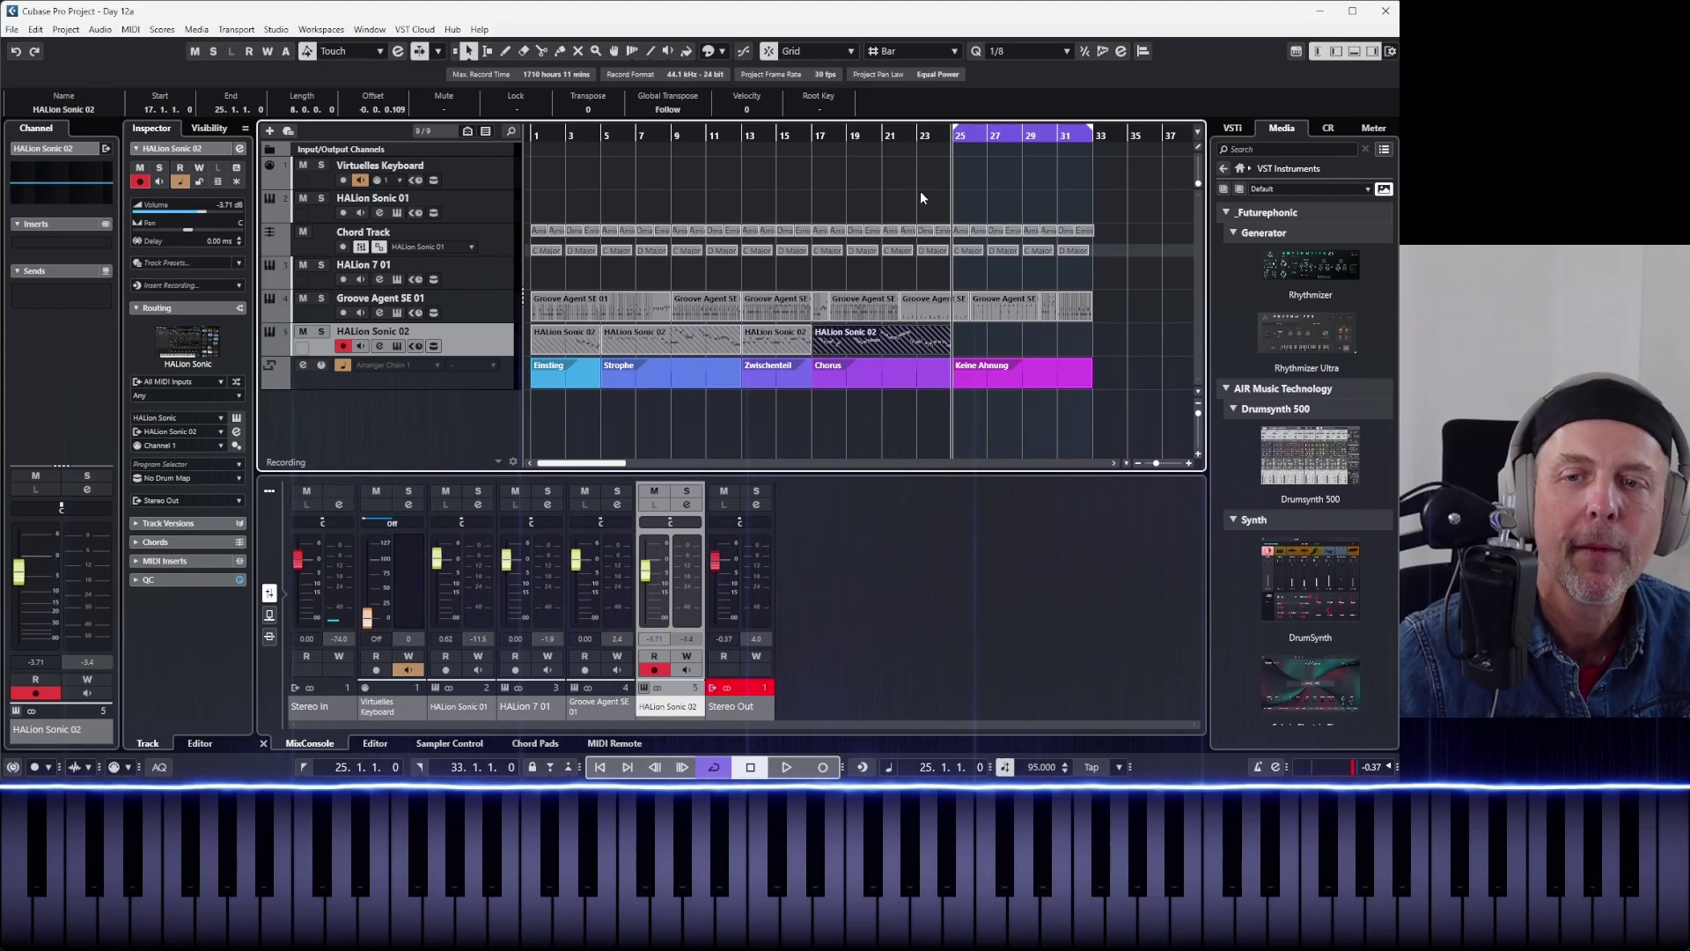
click(950, 147)
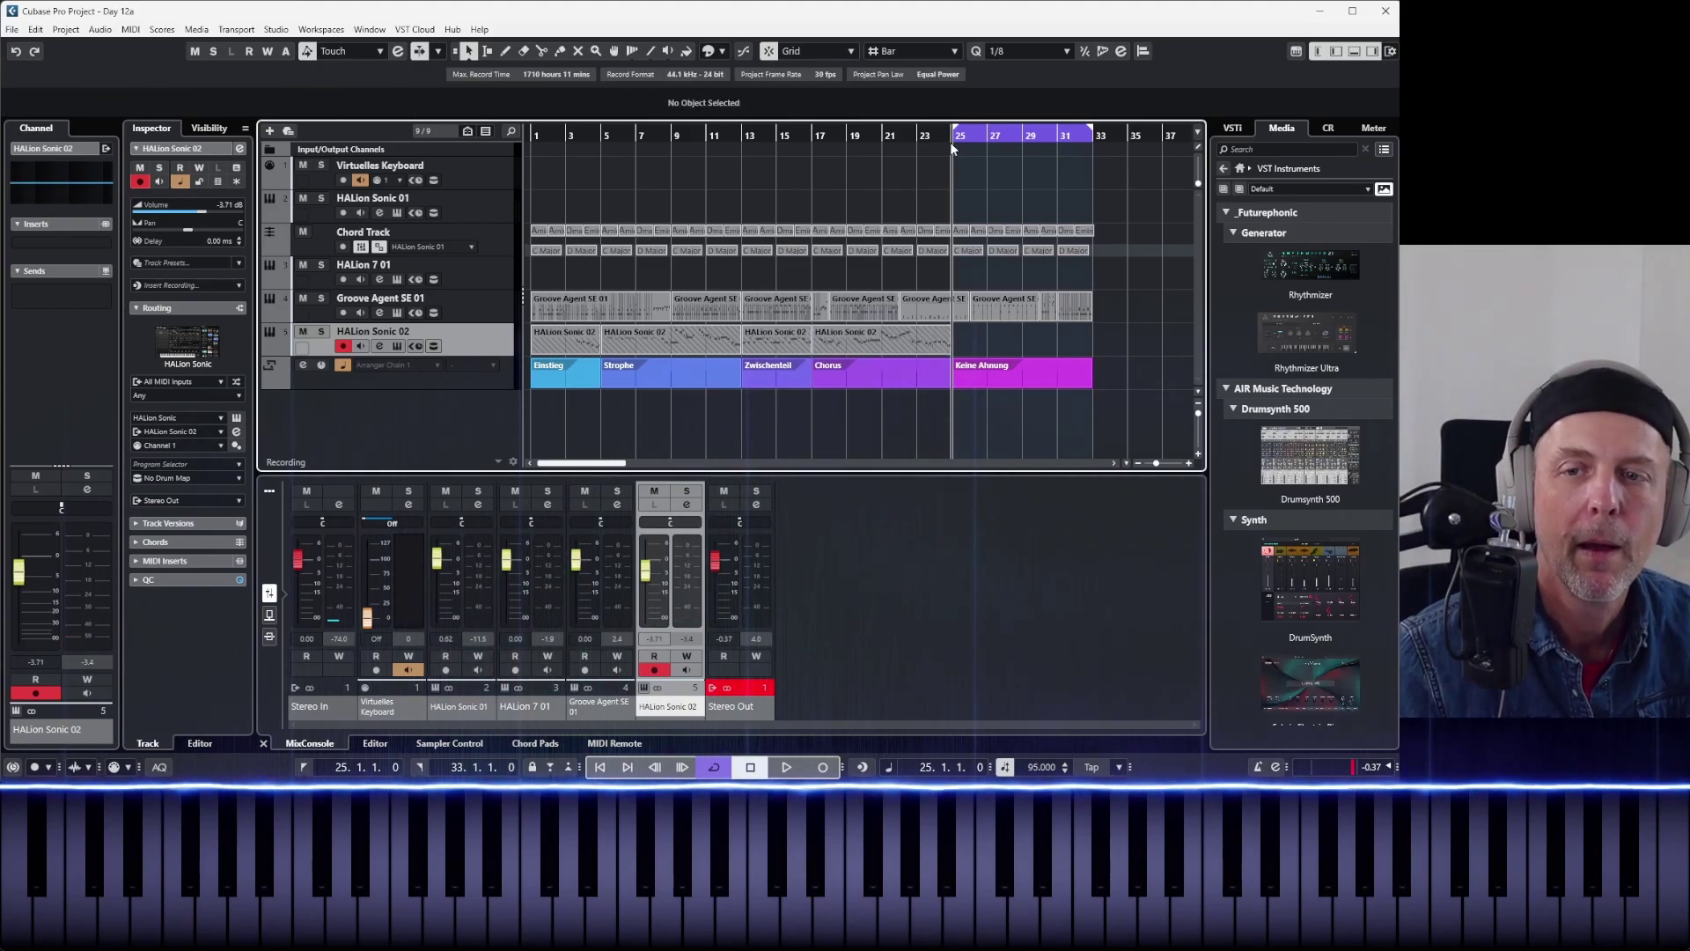
- Start playback from bar 23 and play a HALion Sonic 02 part along over the Keine Ahnung section from bar 25
click(918, 137)
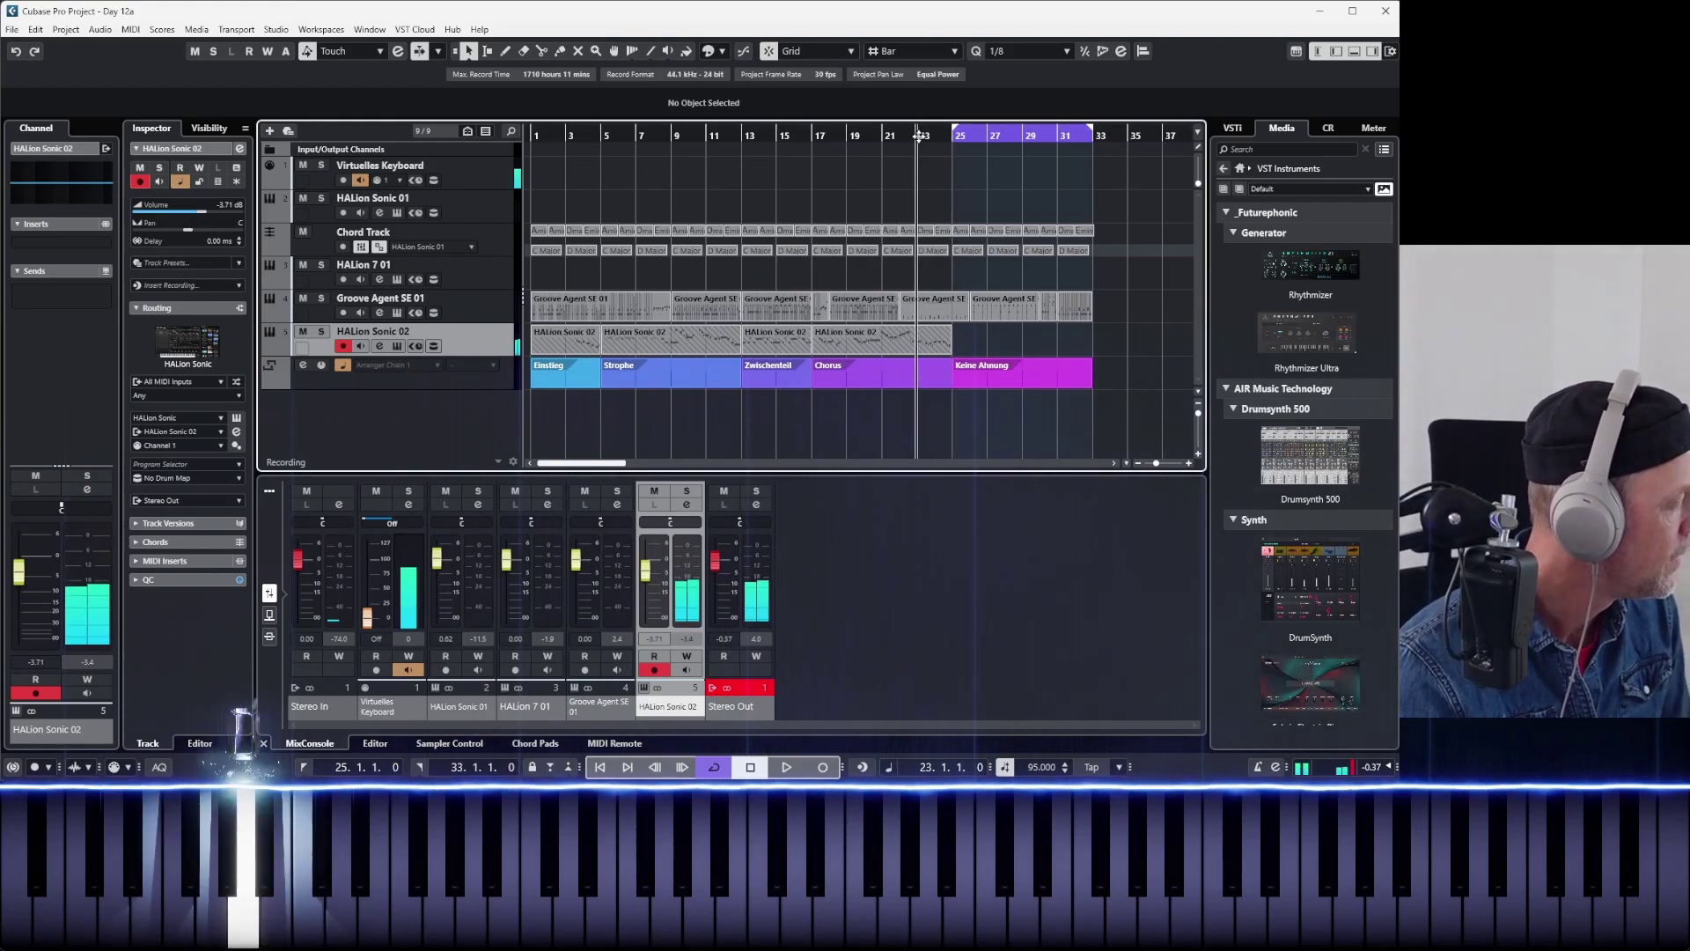
key(space)
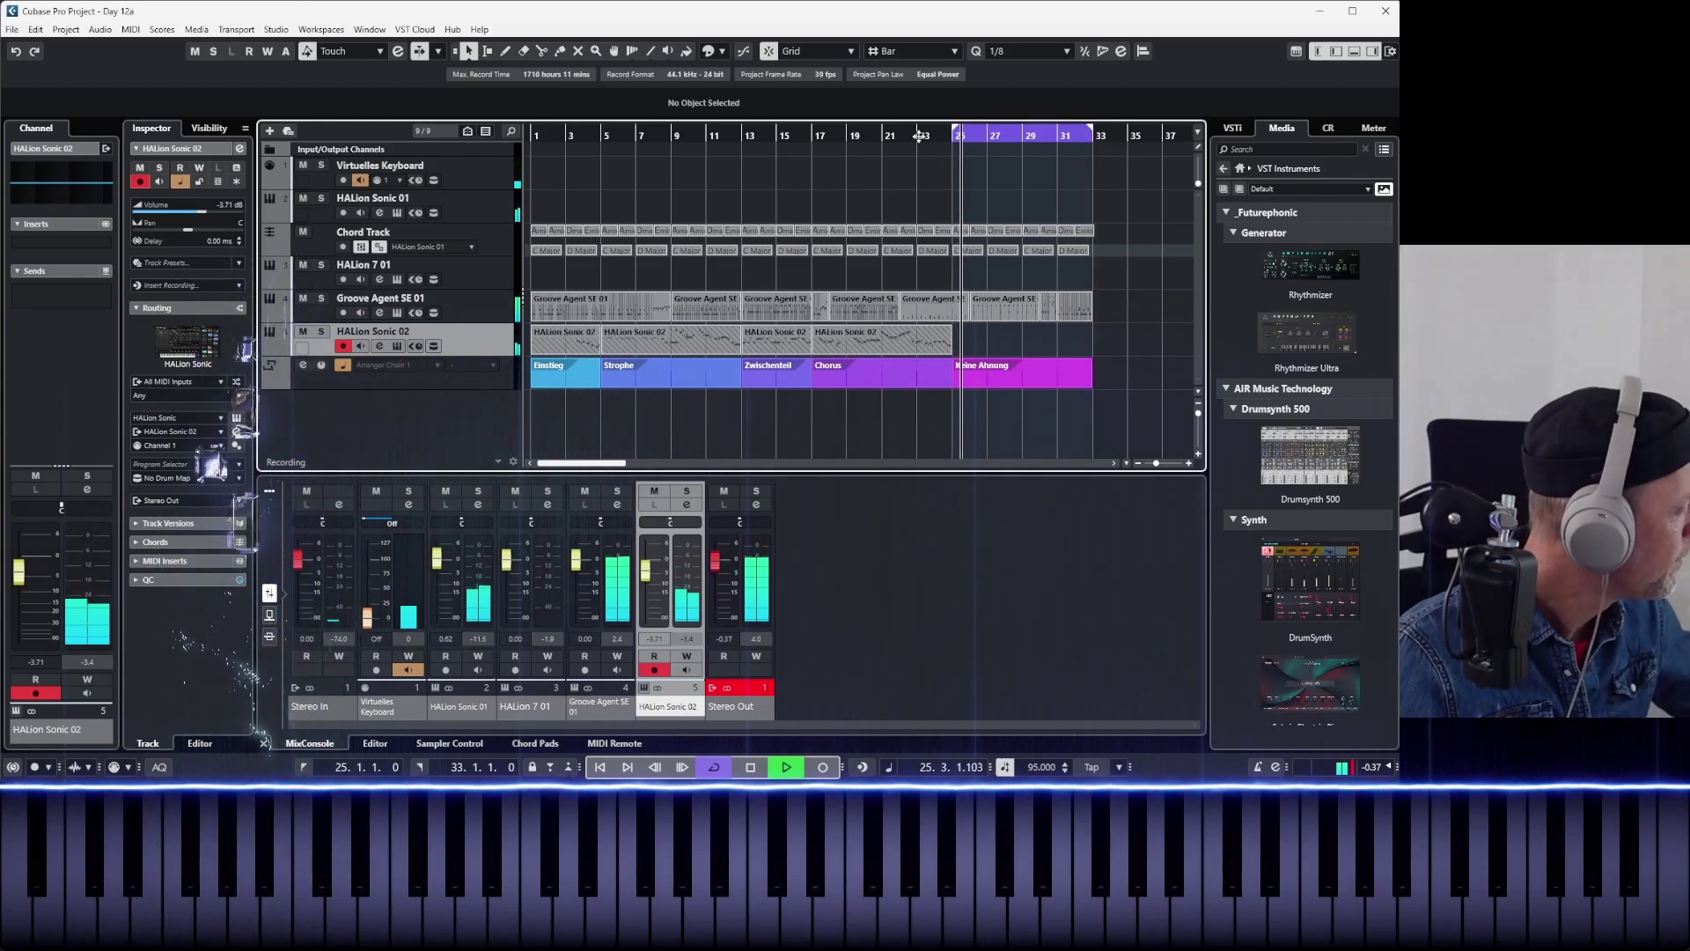
key(space)
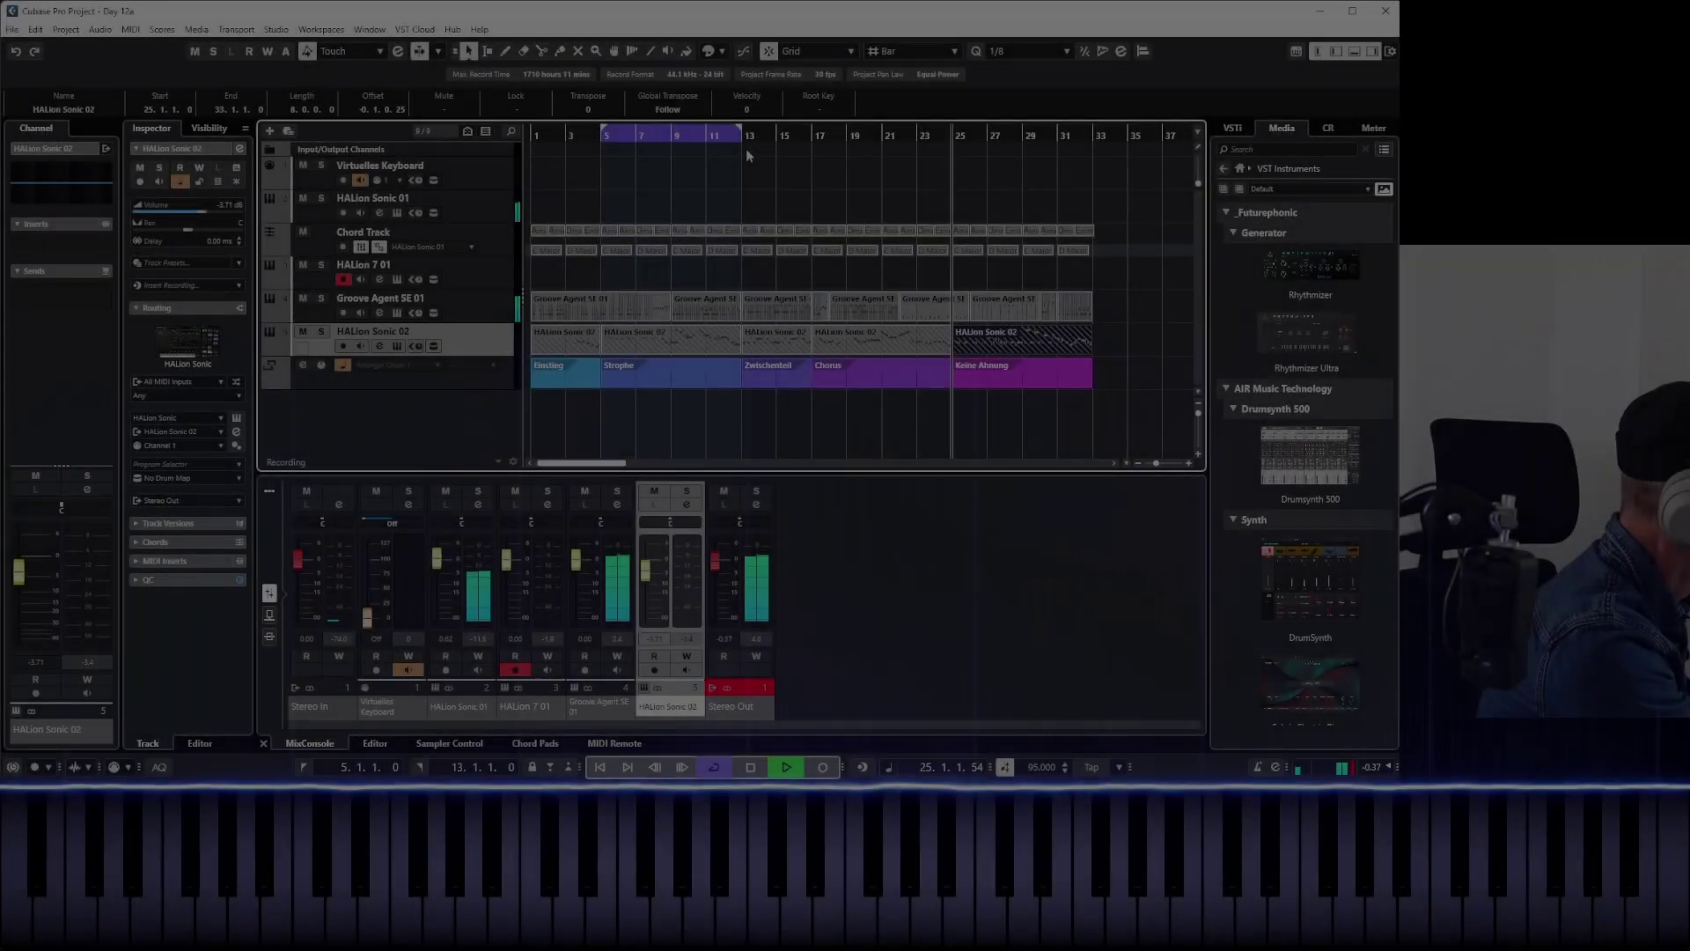
key(space)
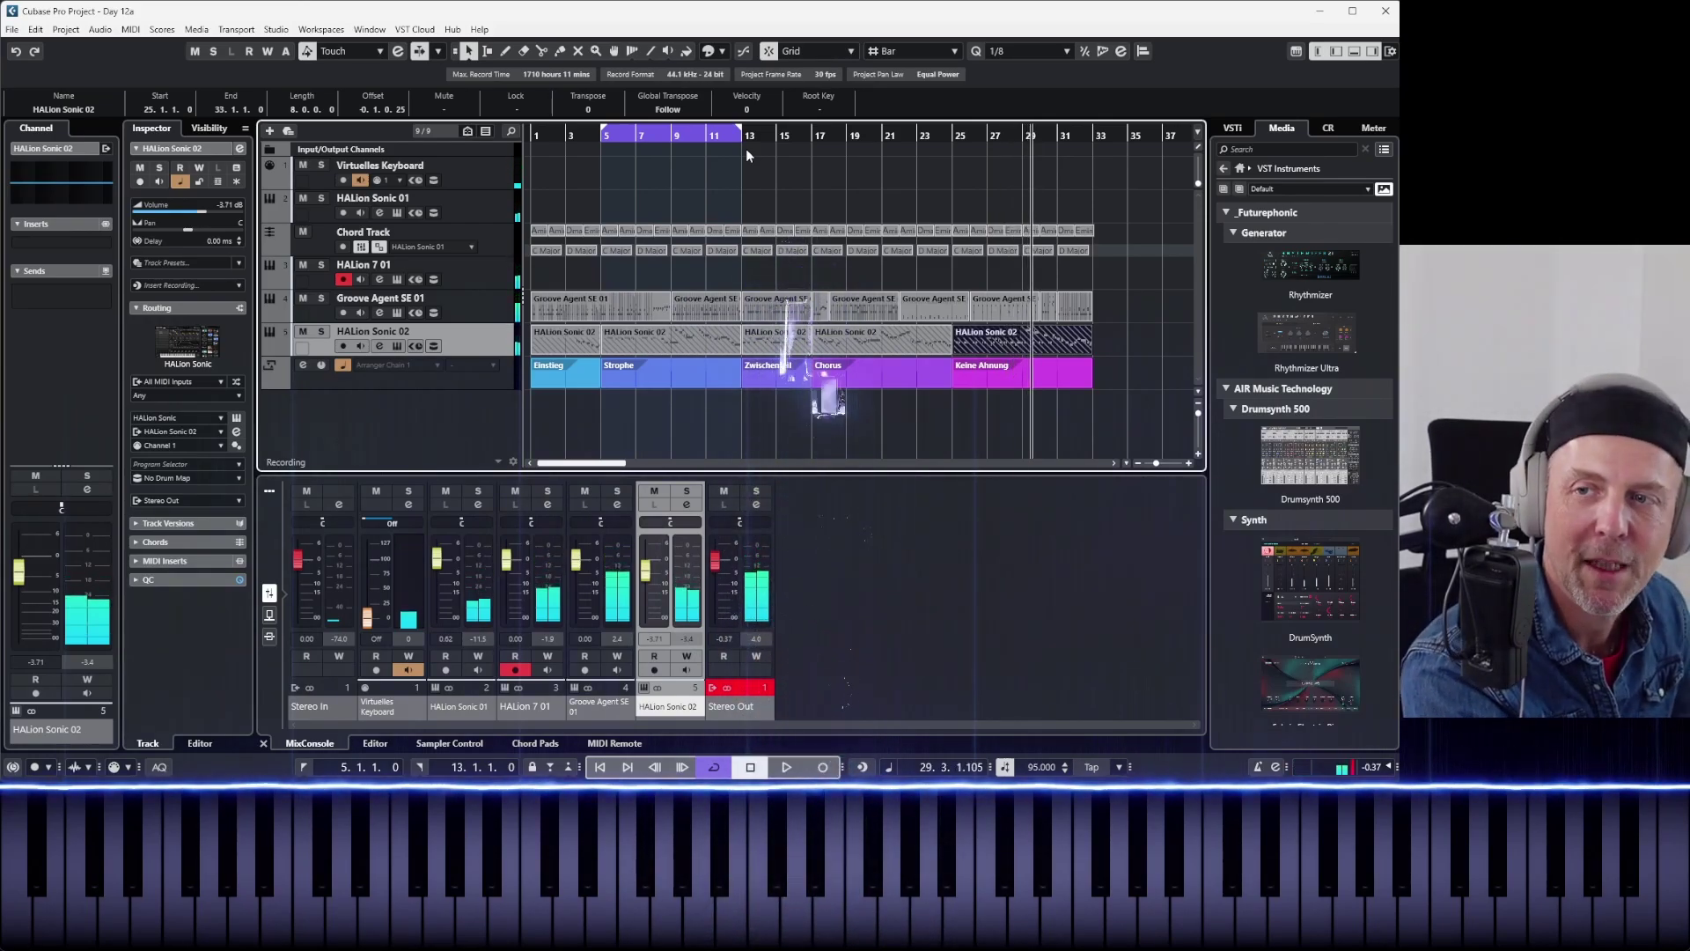
click(599, 139)
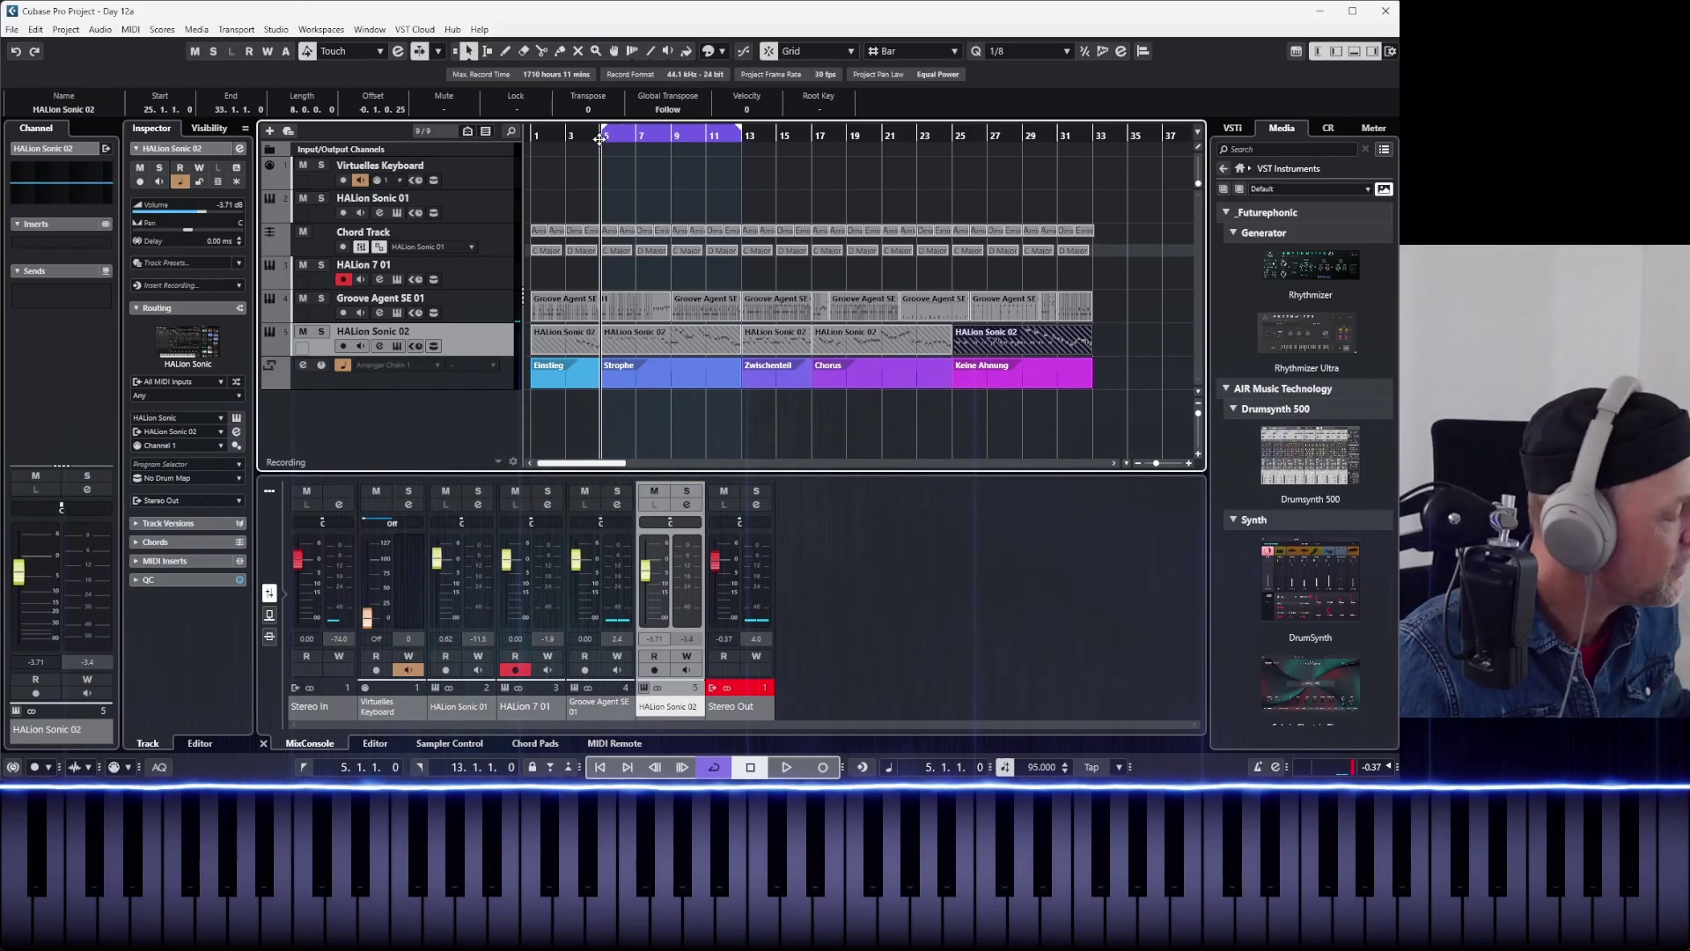
click(916, 134)
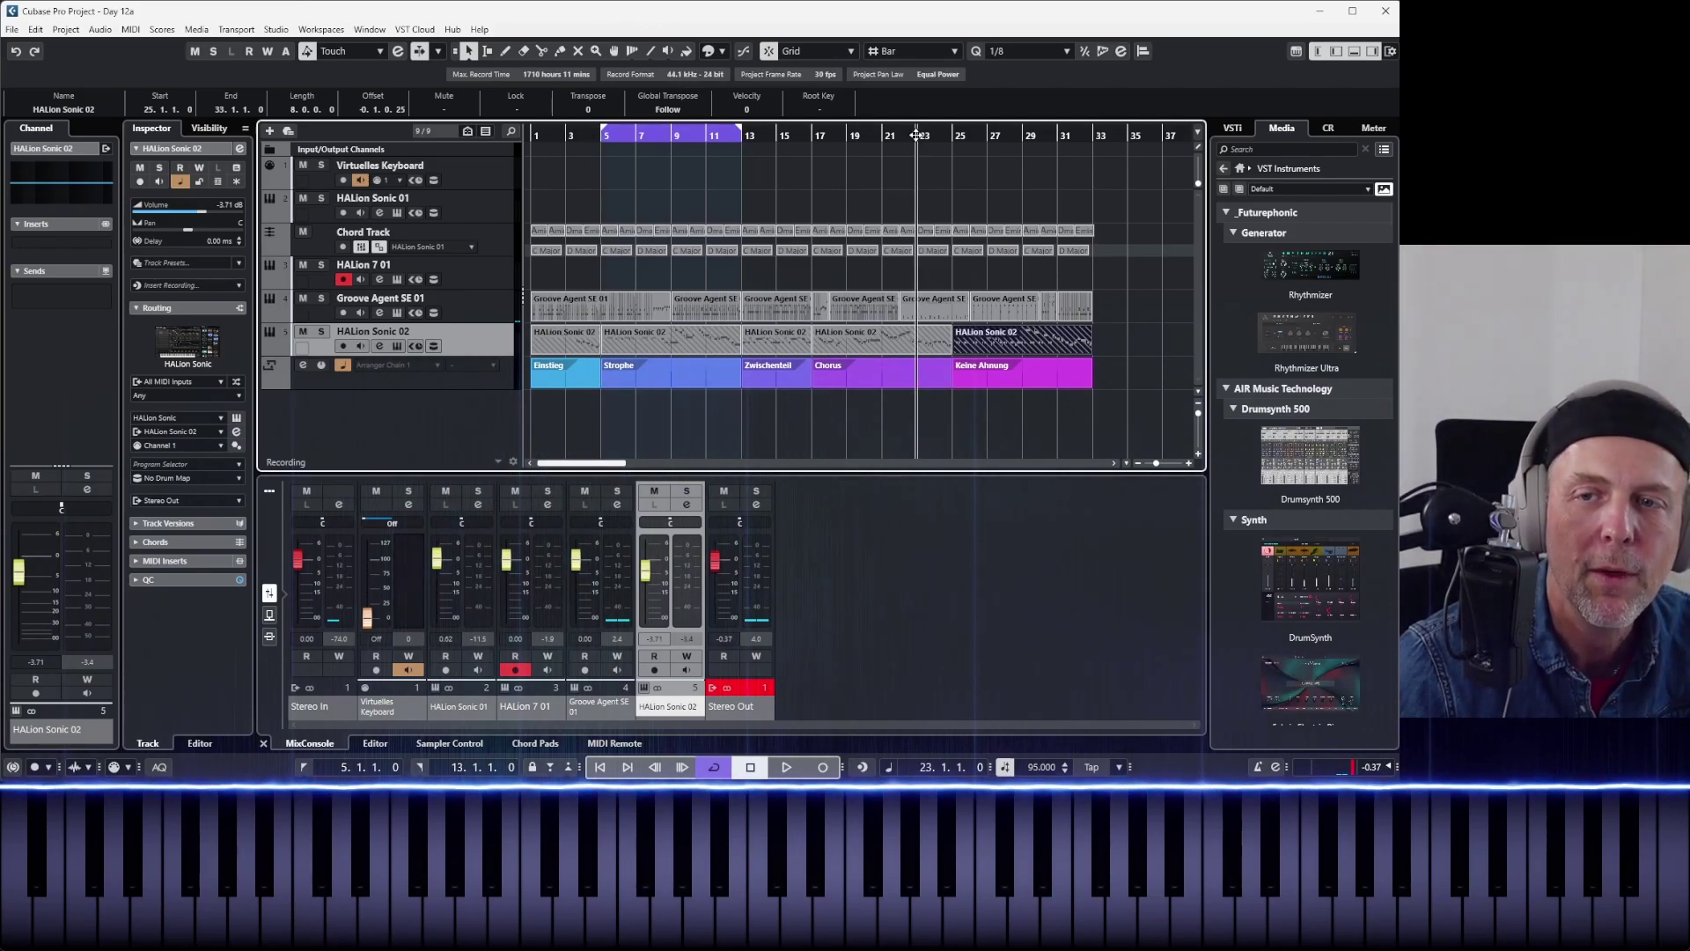
click(601, 767)
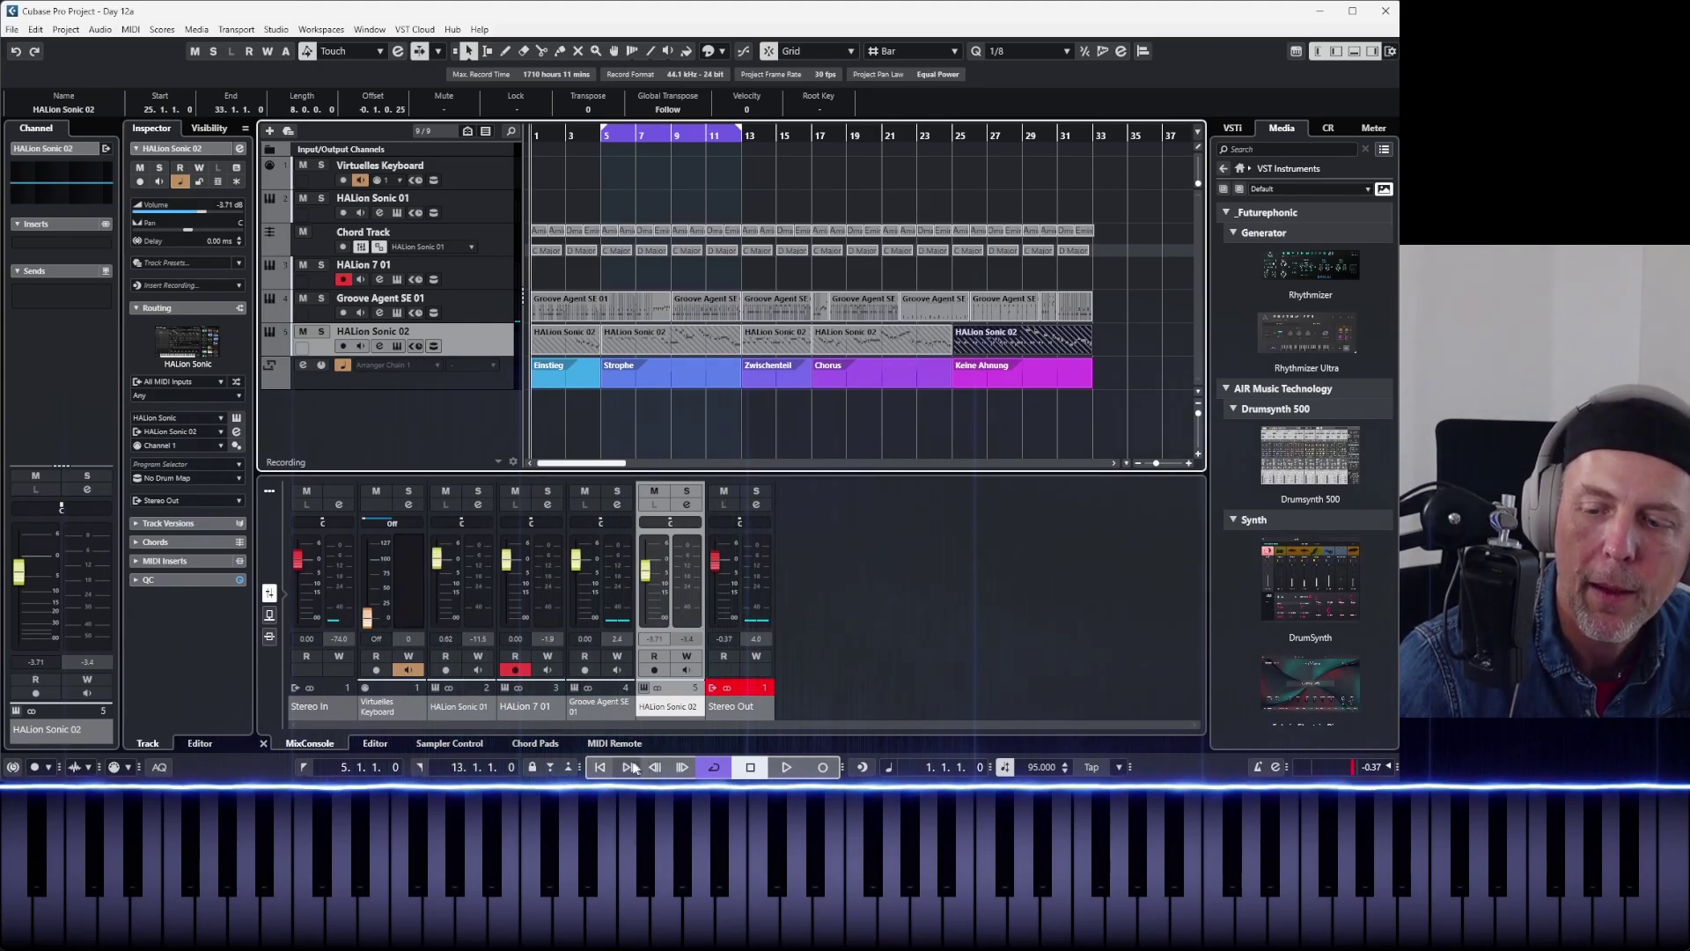
click(683, 768)
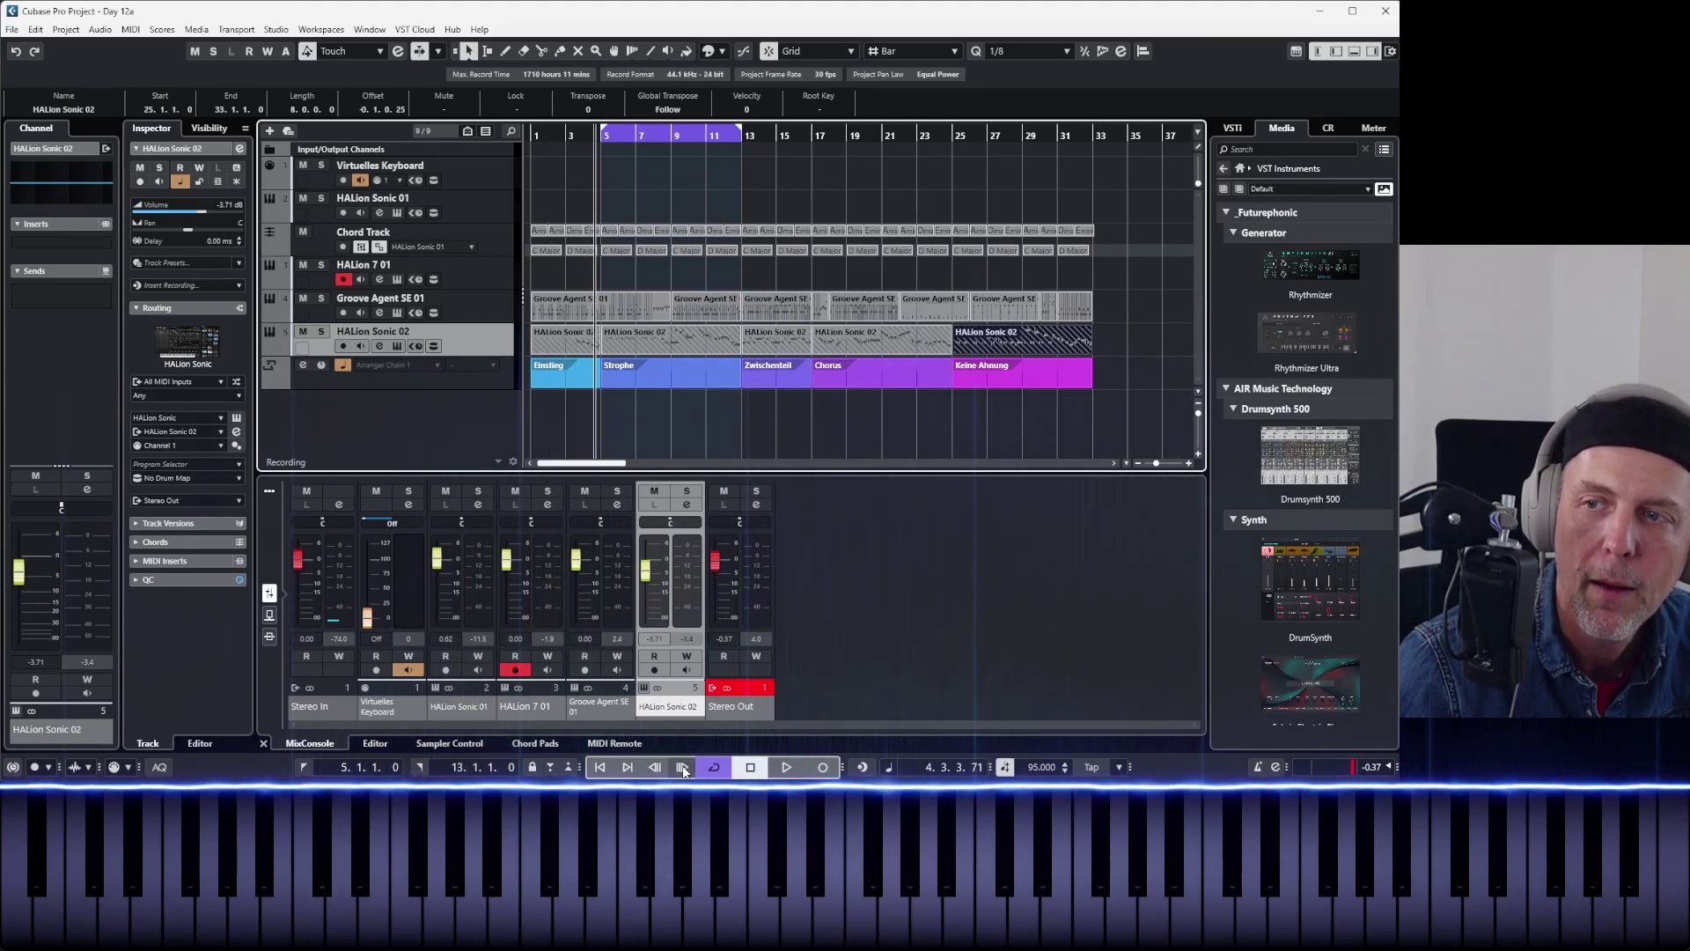
click(599, 139)
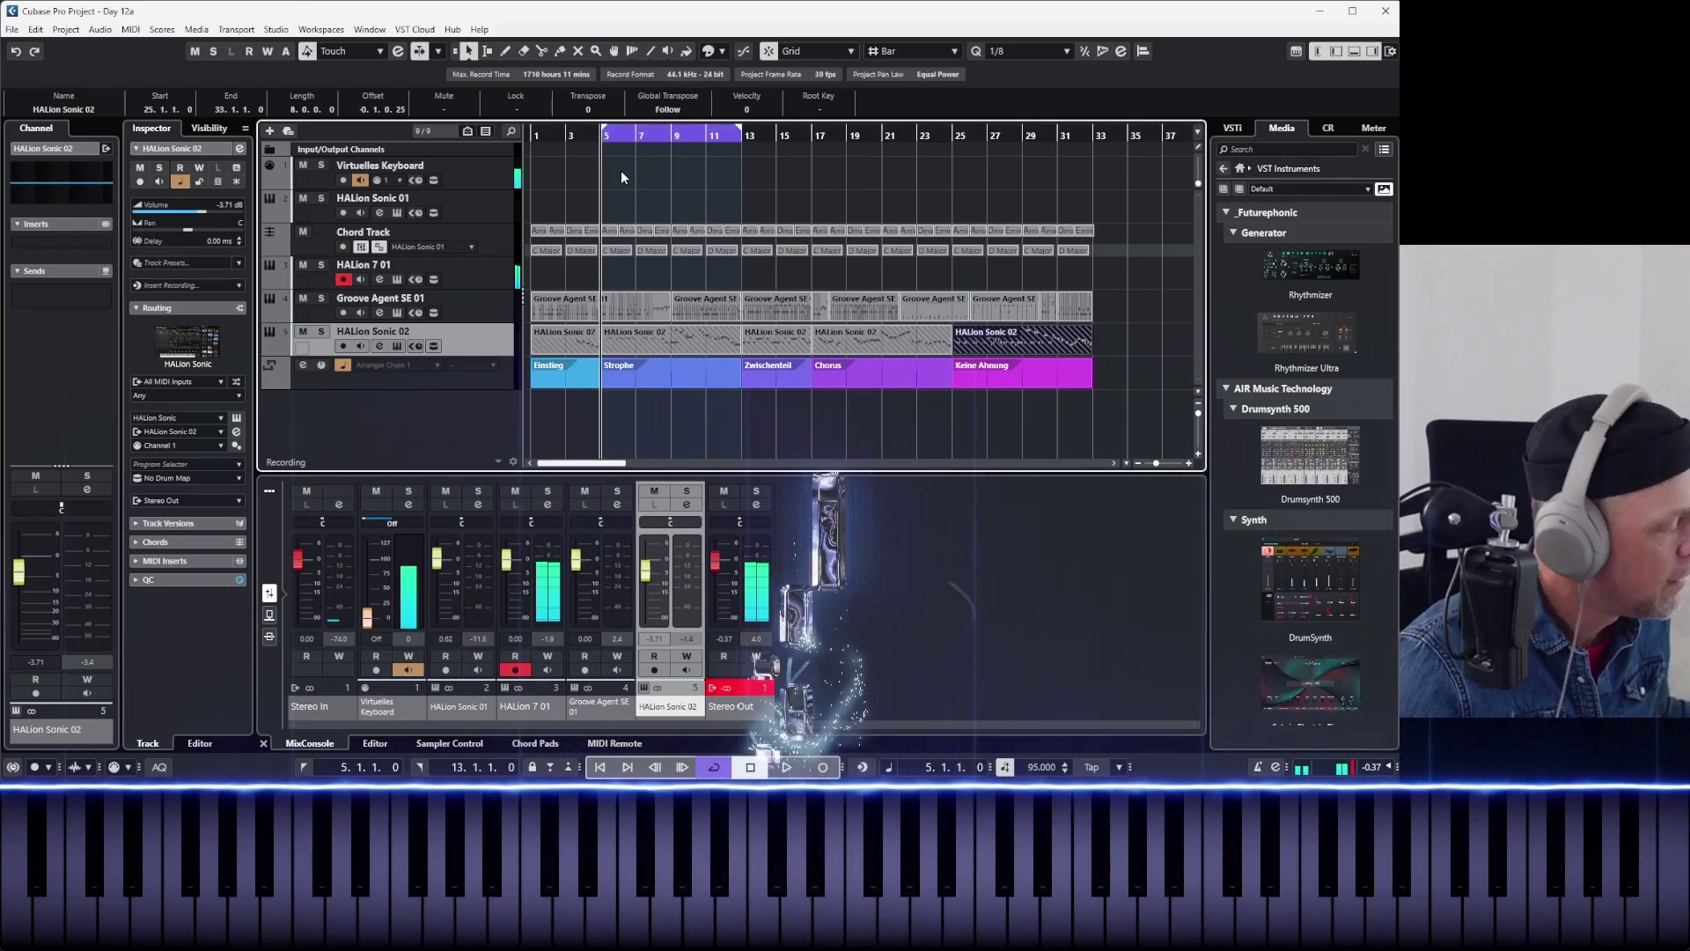
- Start playback from bar 3 and play a HALion 7 01 part along over the Strophe section from bar 5
click(570, 137)
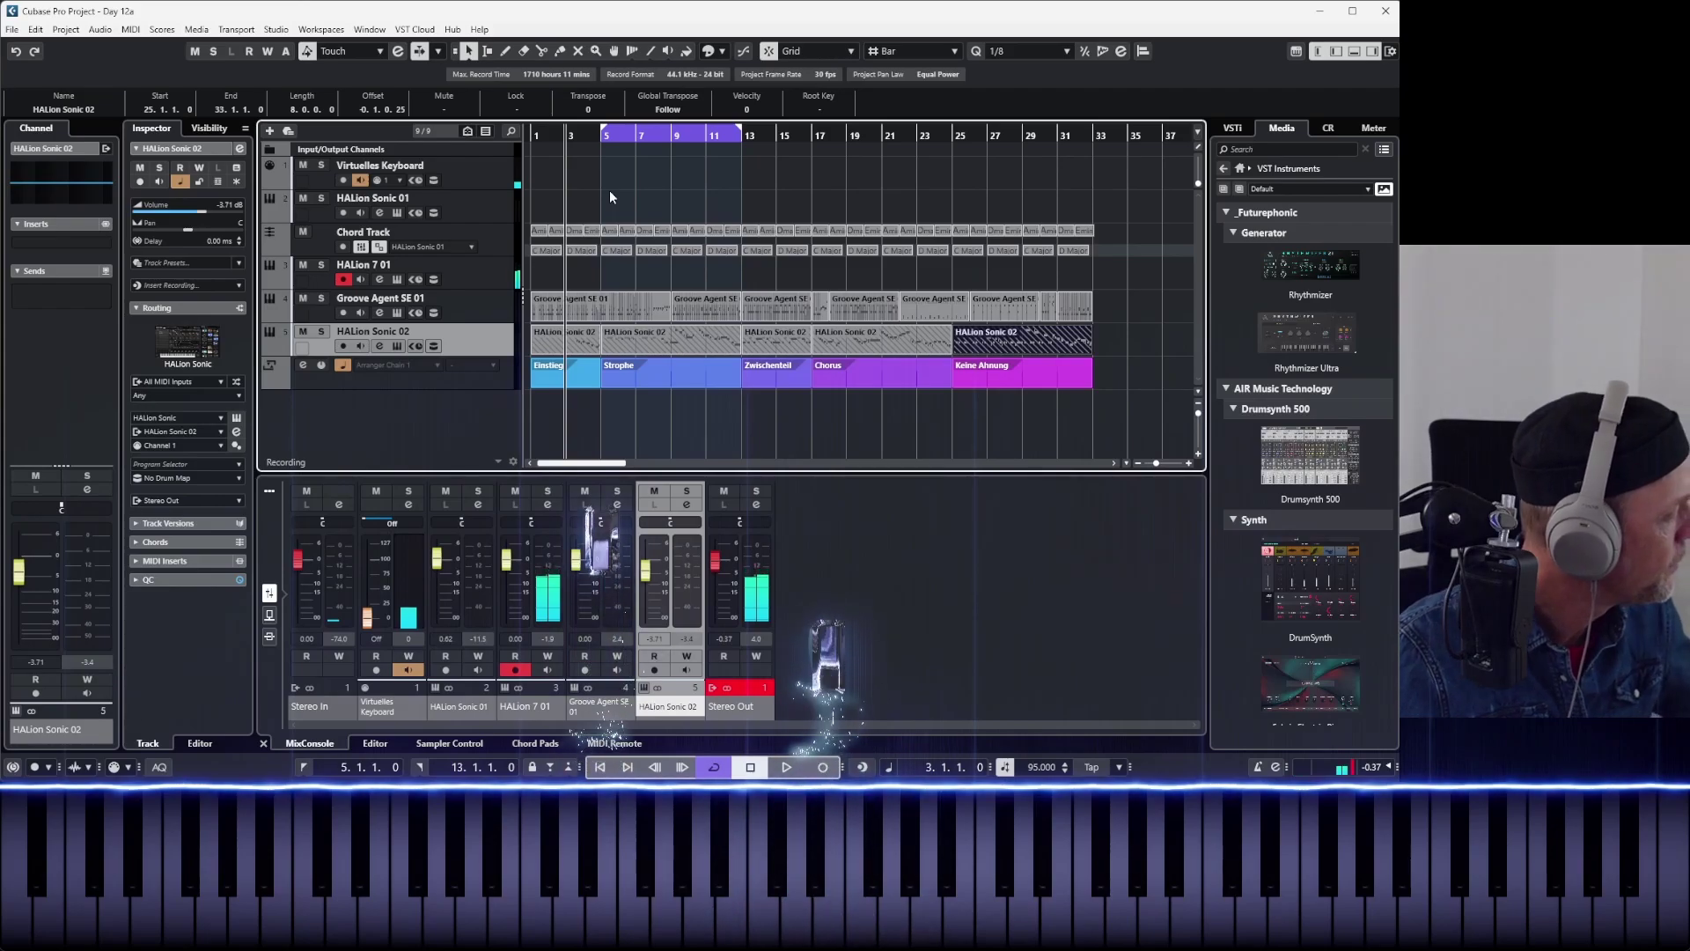
key(space)
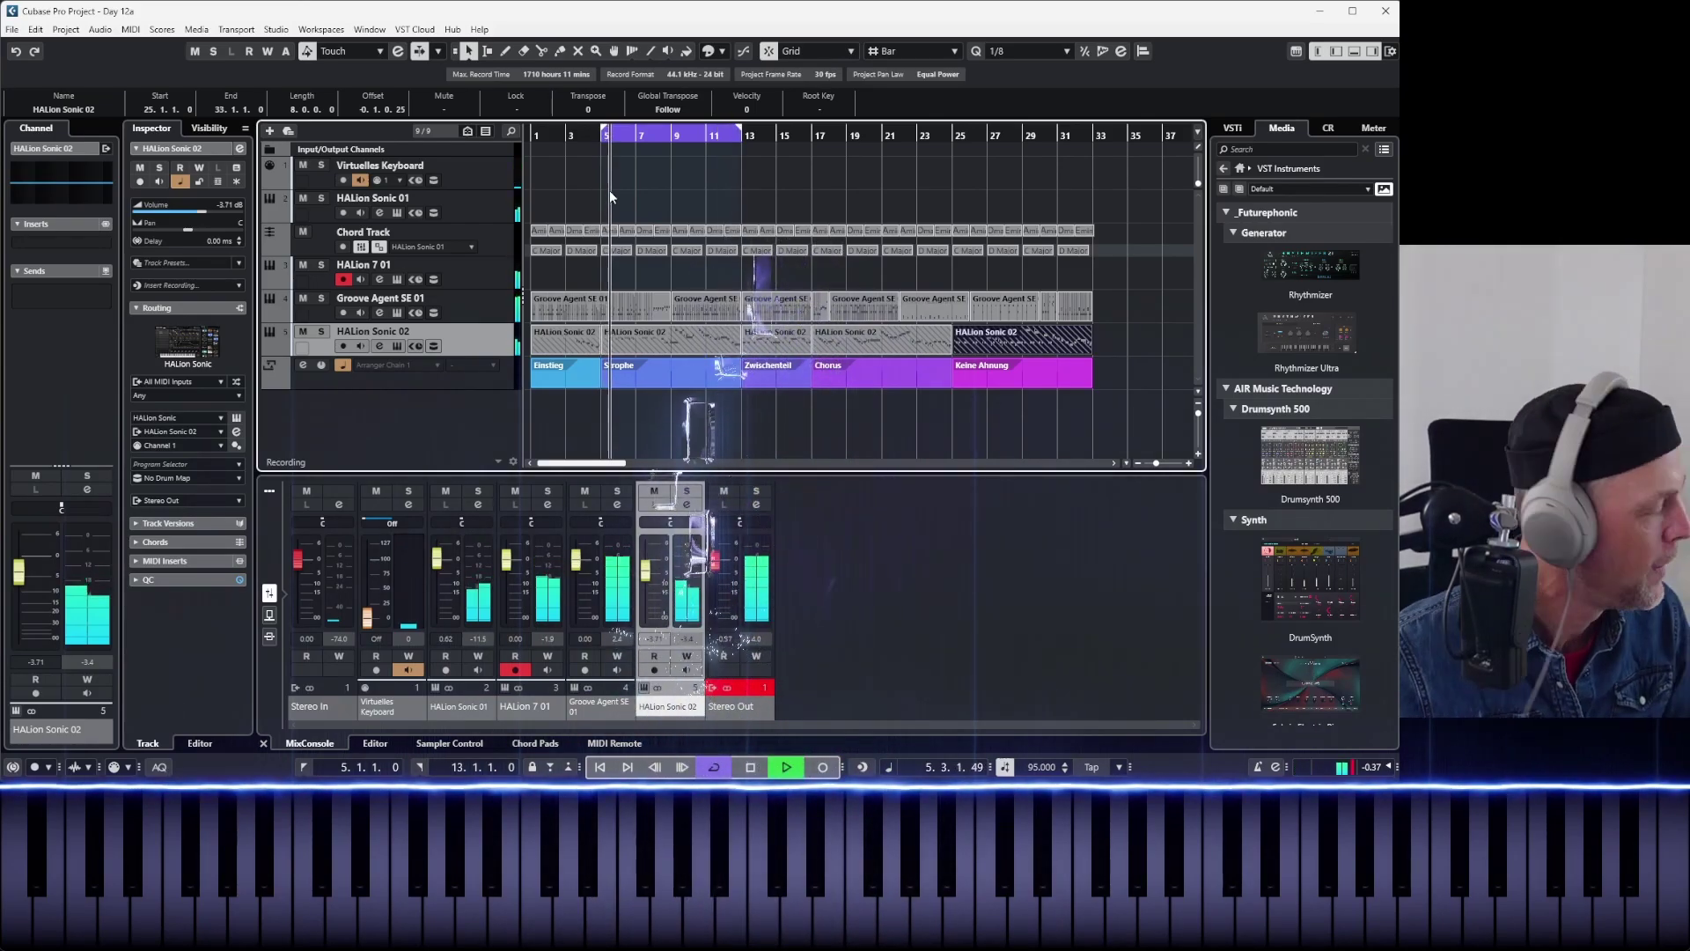
key(space)
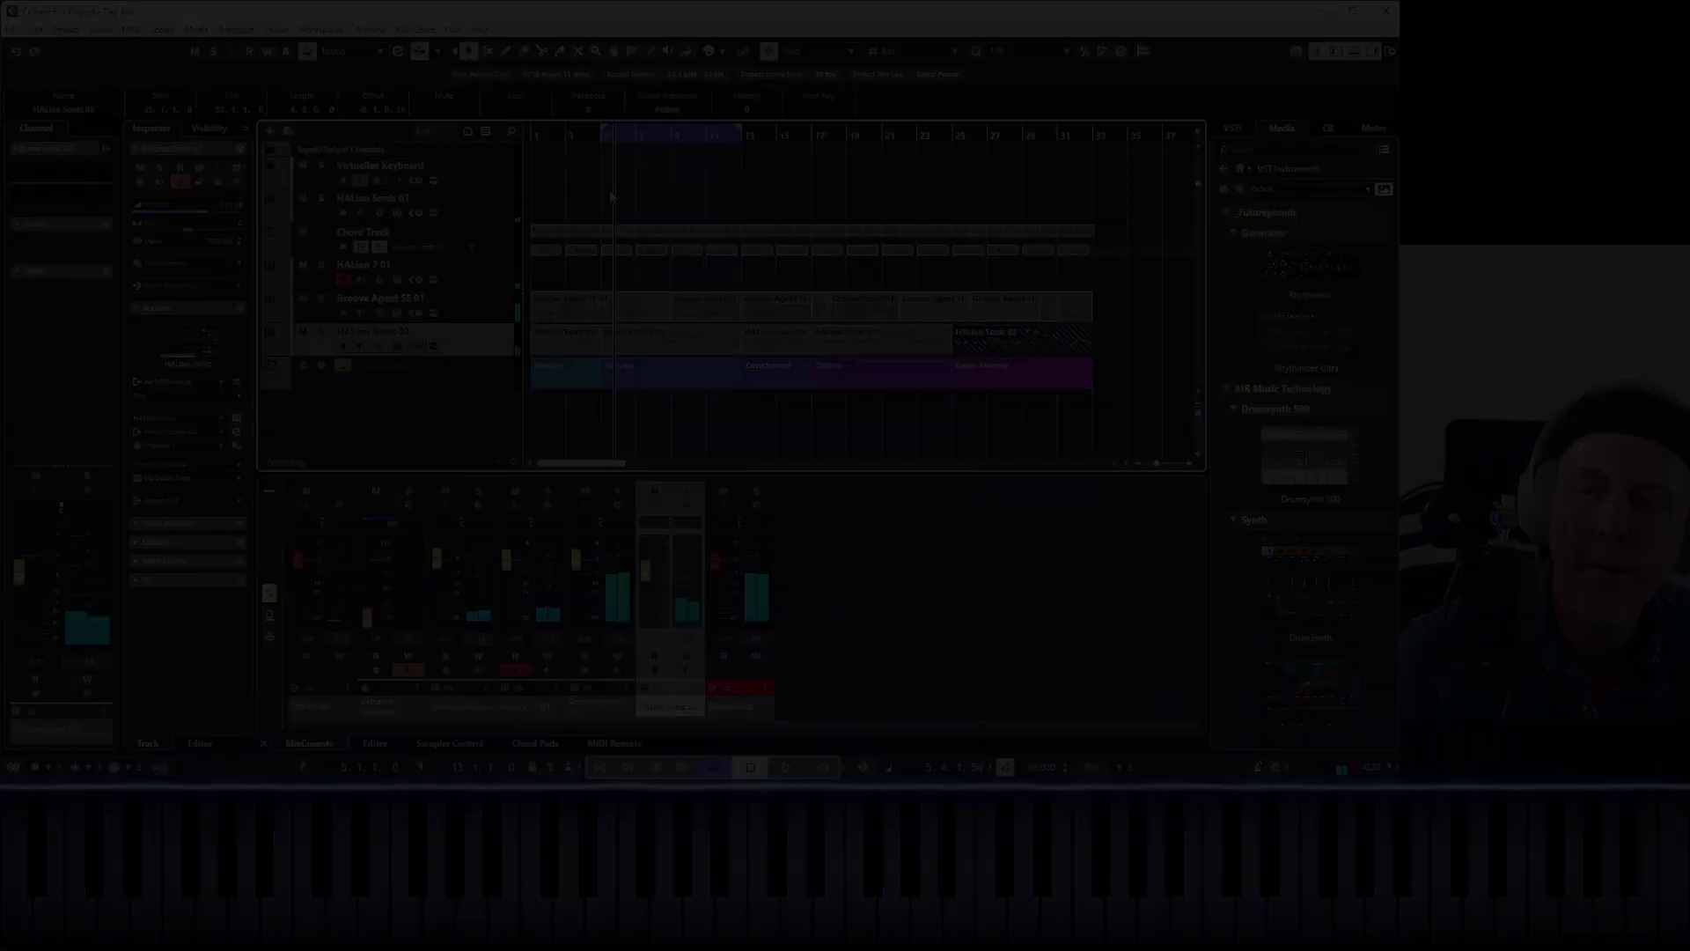
- Insert the played HALion 7 01 notes at bar 5 with retrospective recording and bring the first listed overlapping take to the front
click(474, 268)
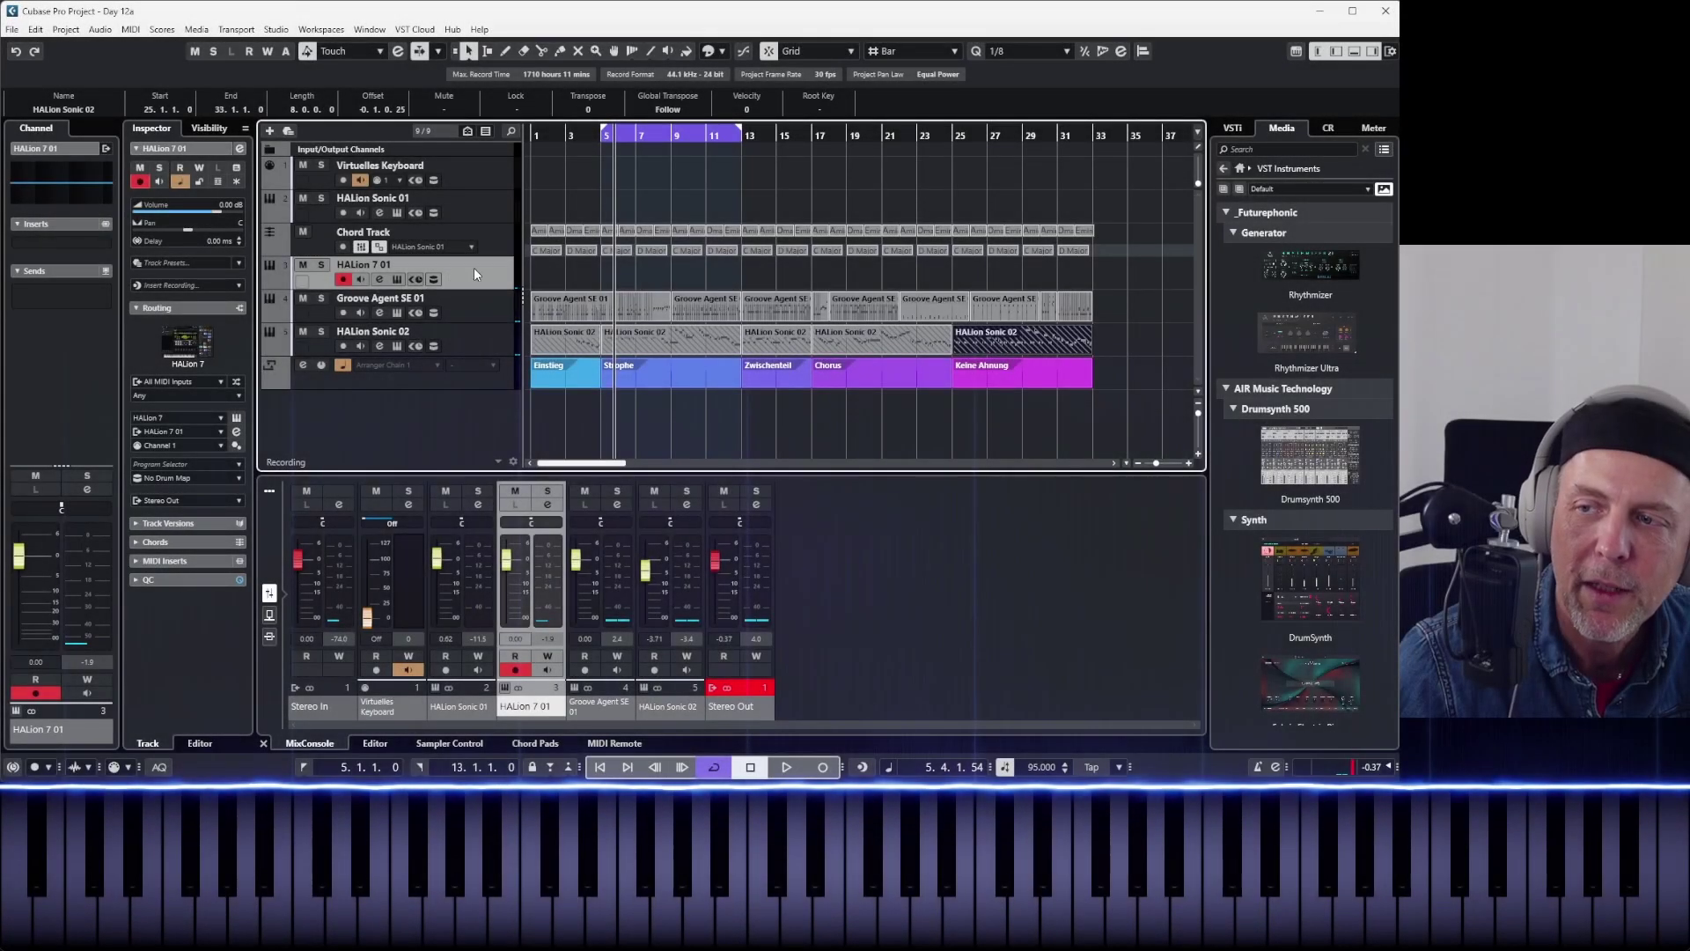
click(599, 134)
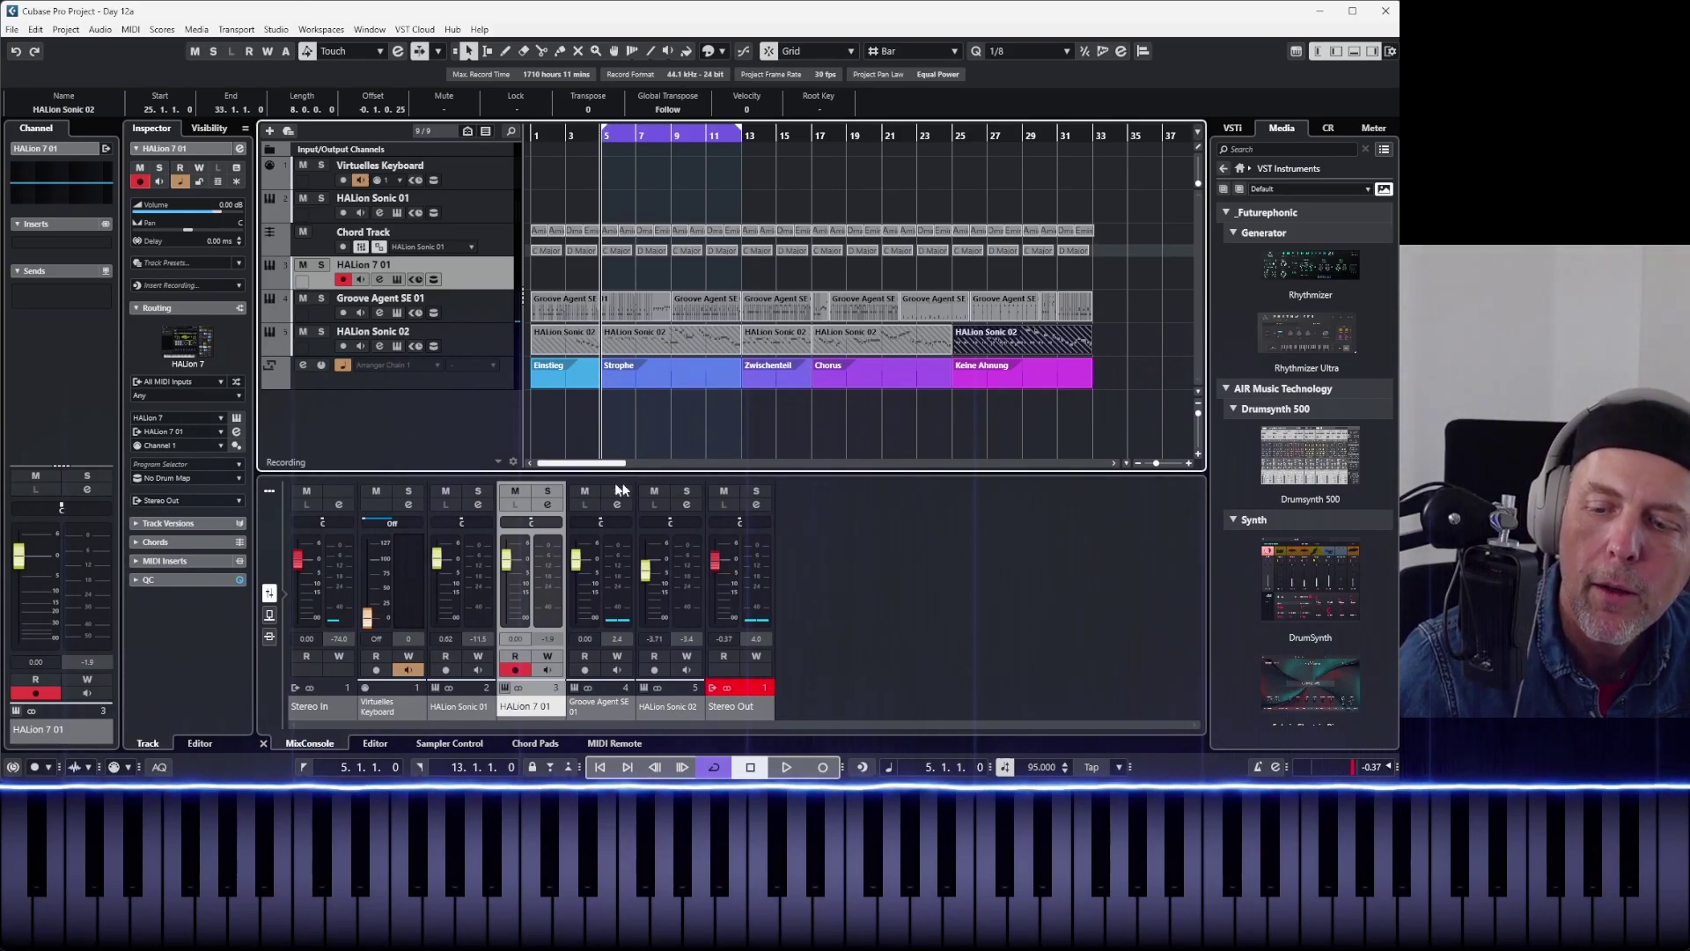
click(861, 769)
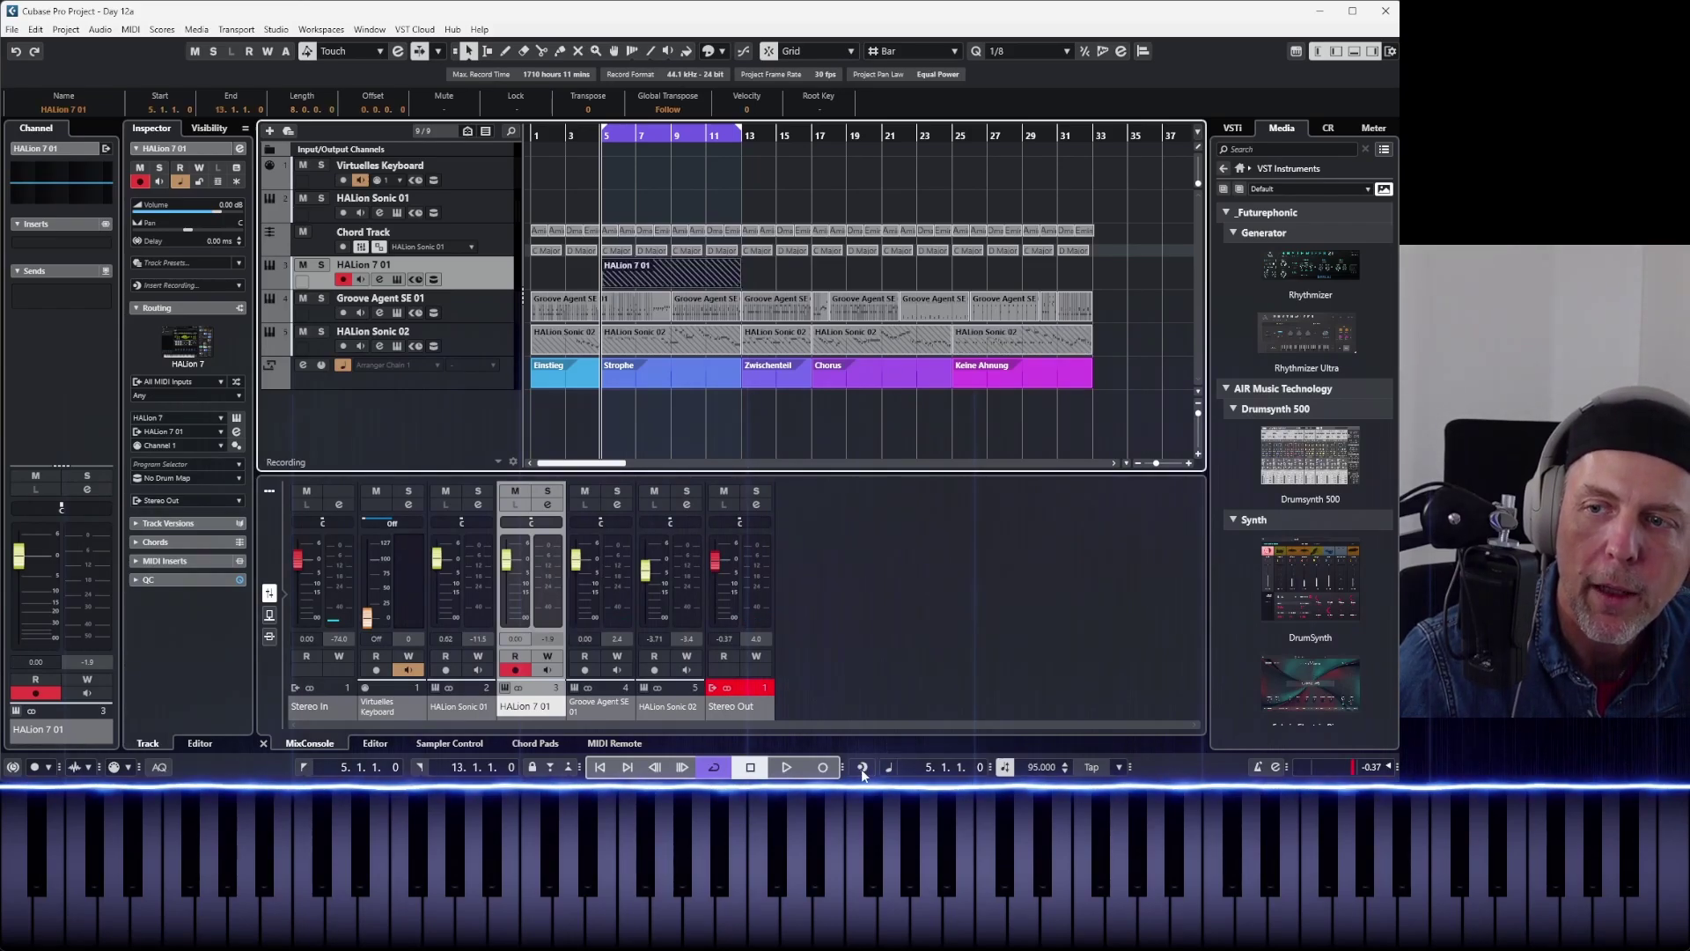
click(674, 288)
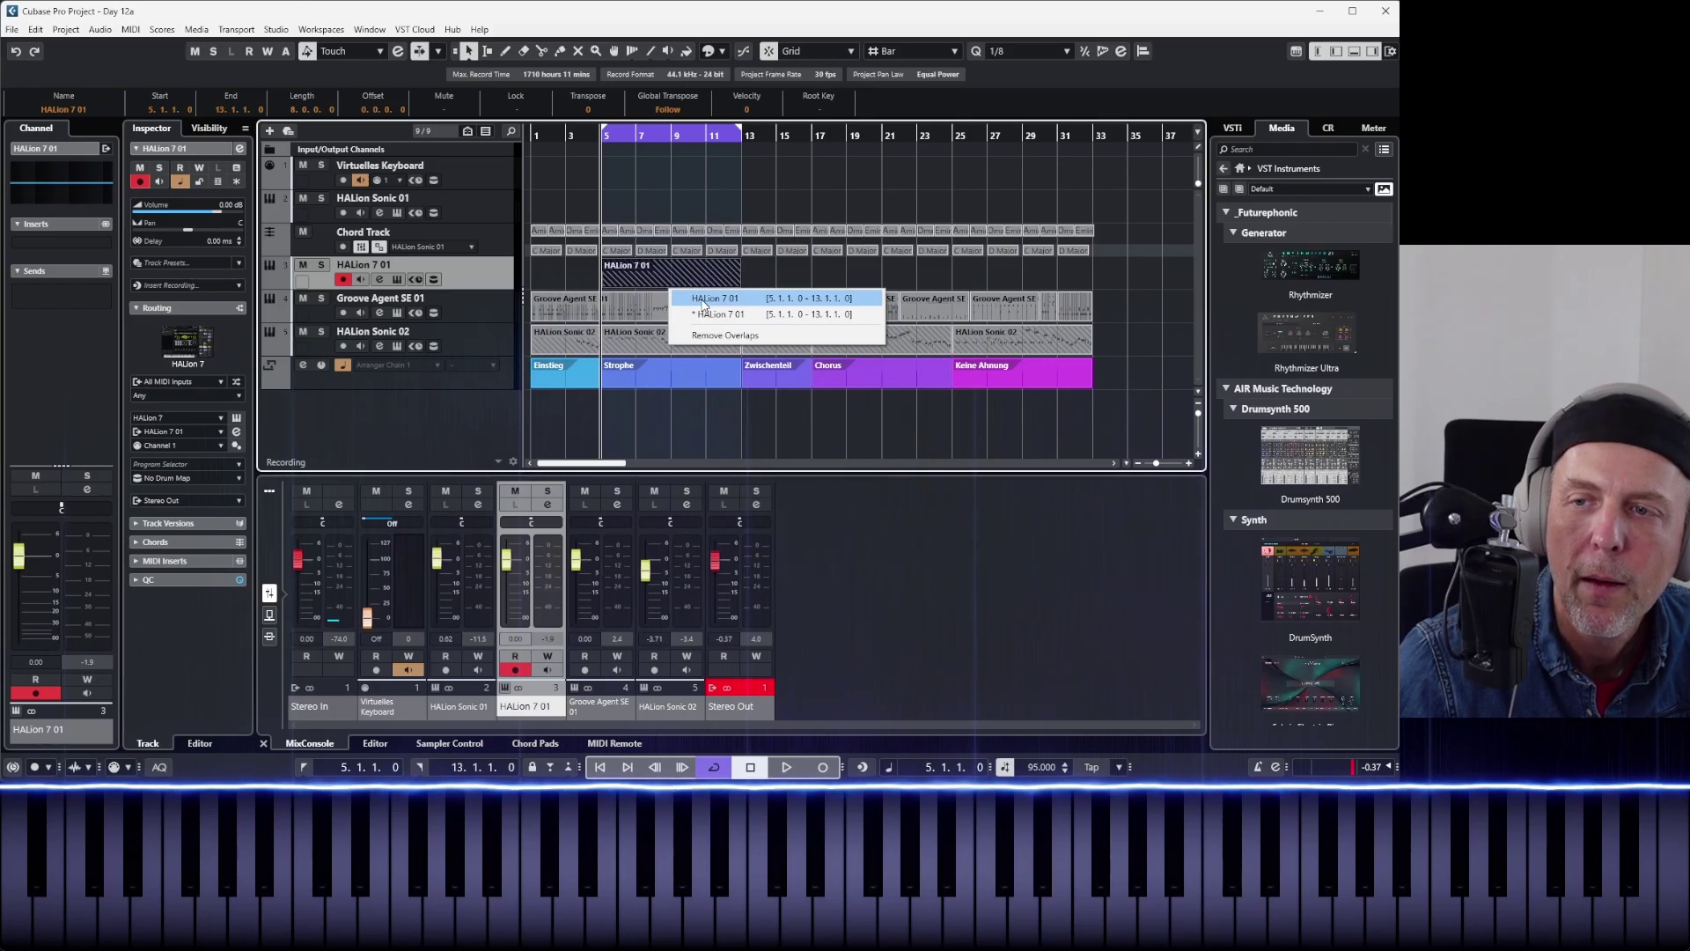
click(704, 301)
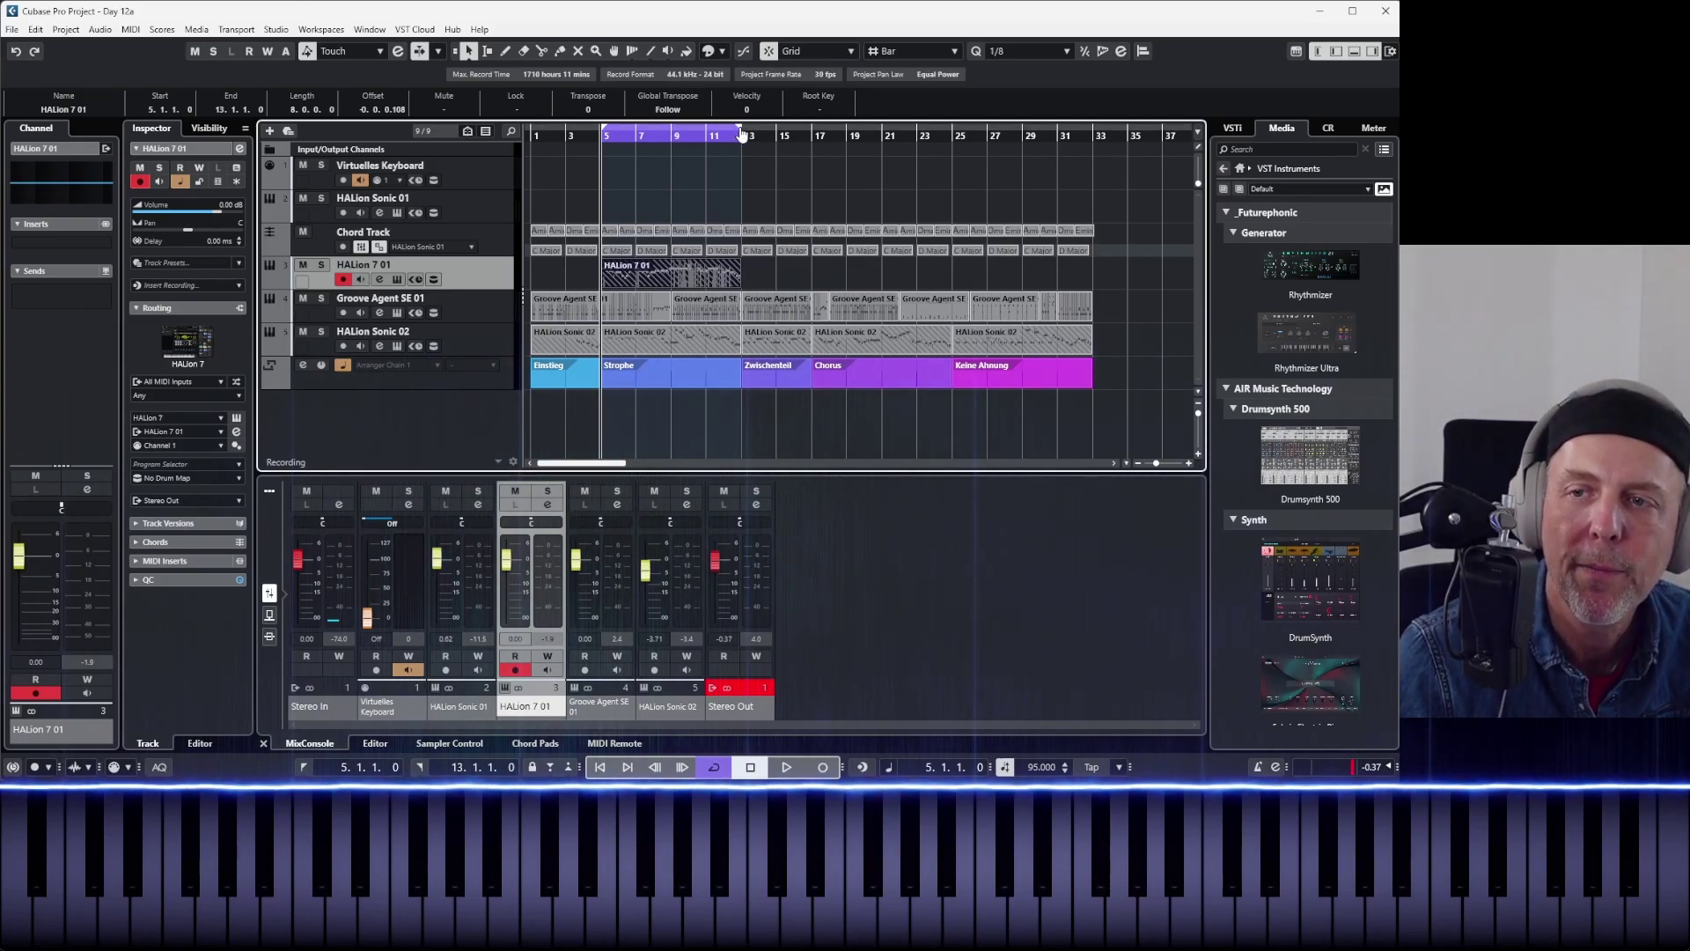
- Set the cycle range from bar 17 to bar 25 and play a HALion 7 01 part along, starting playback from bar 15
drag(741, 134, 962, 147)
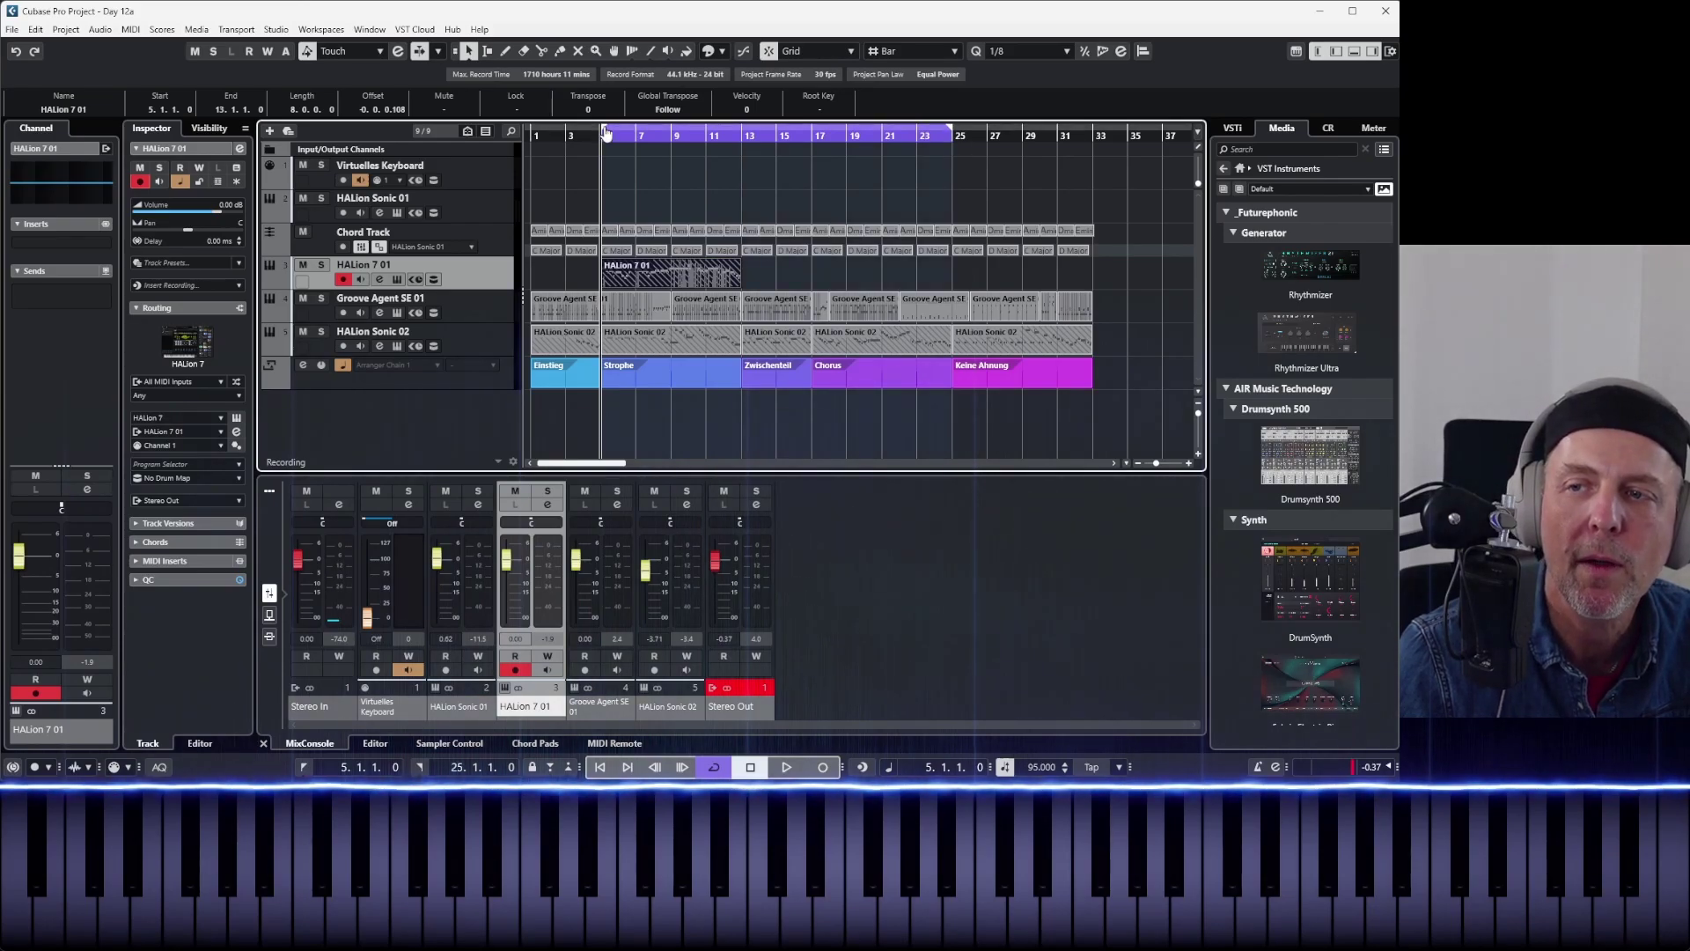
drag(604, 134, 660, 133)
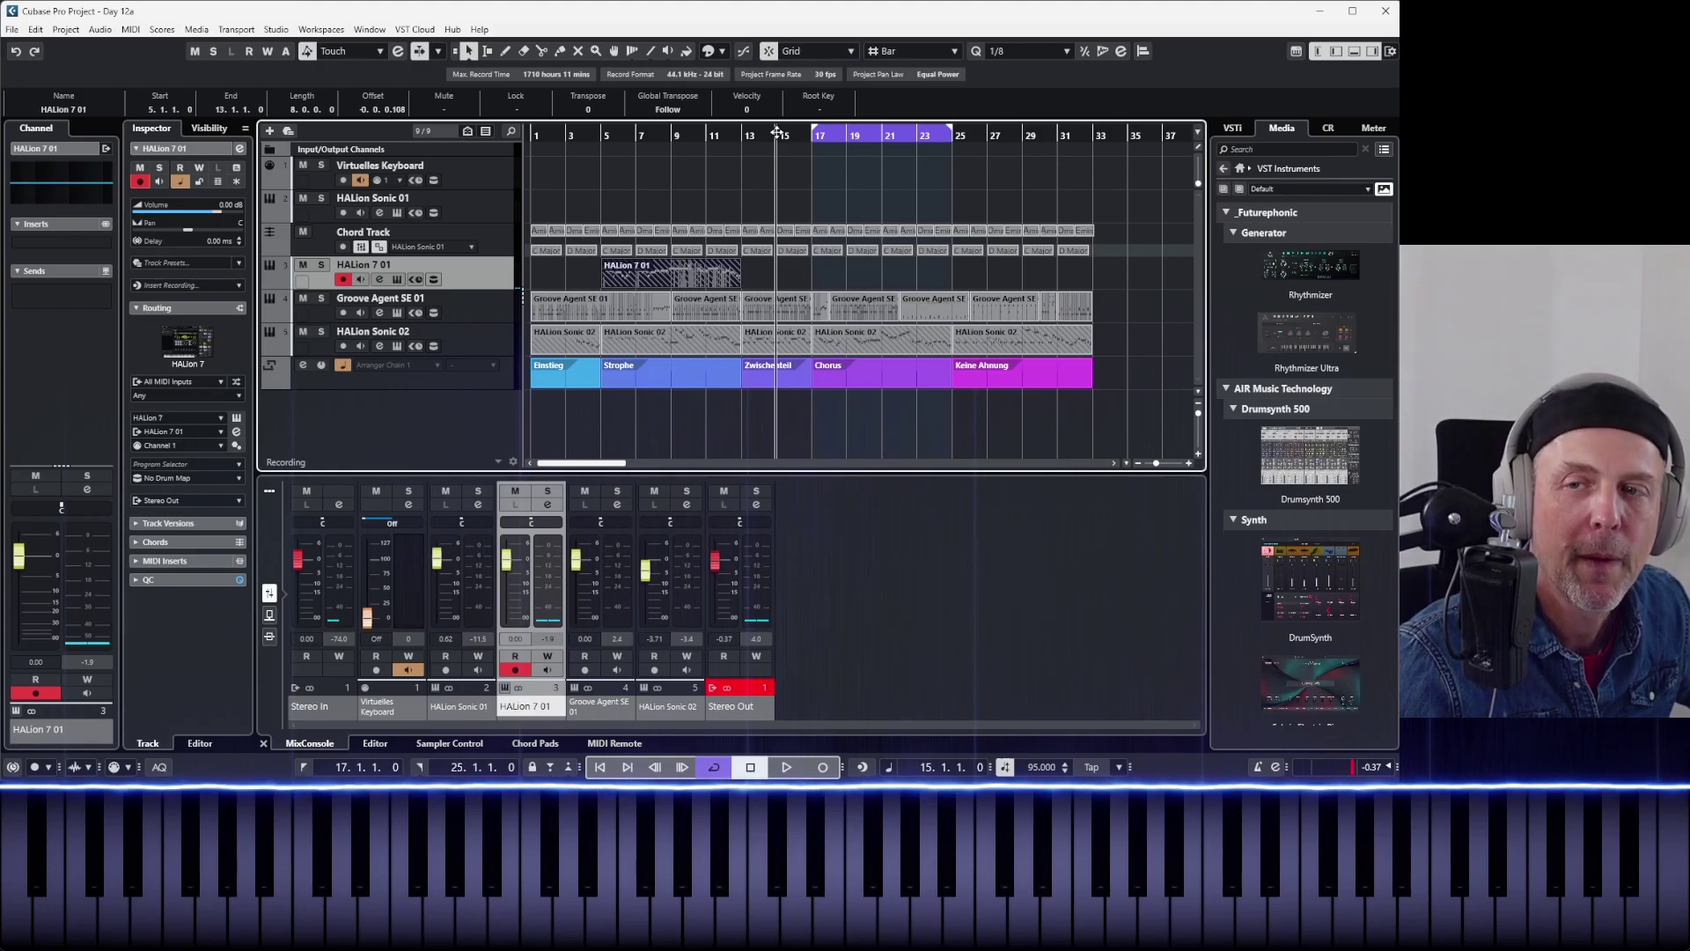
key(space)
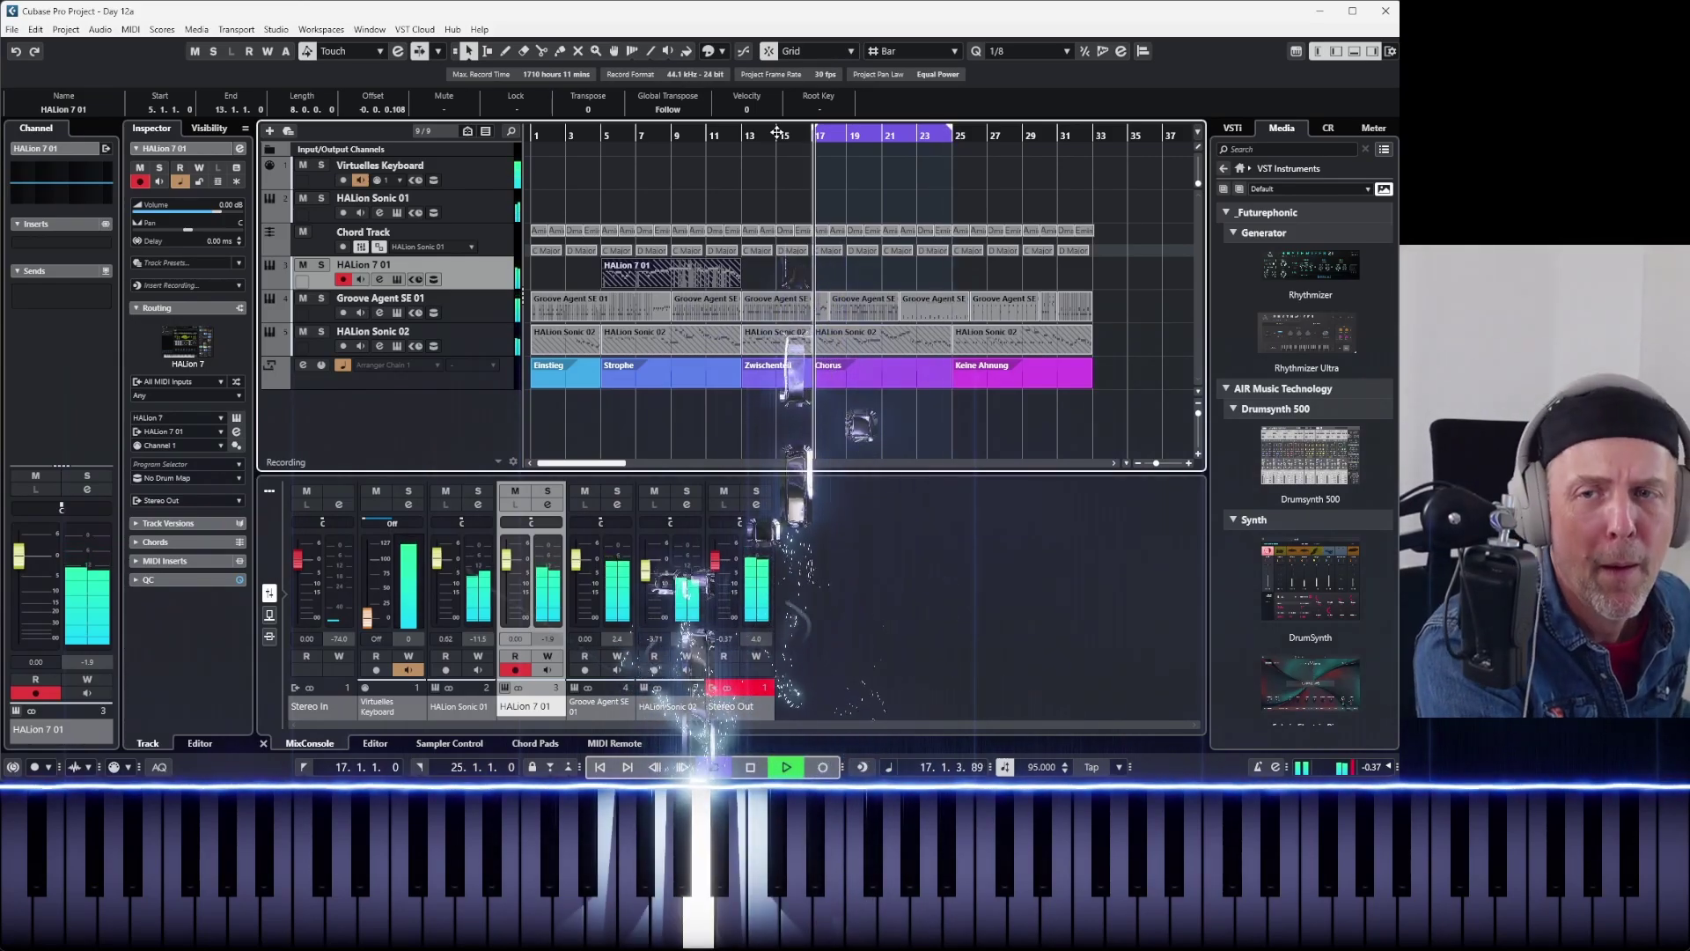
key(space)
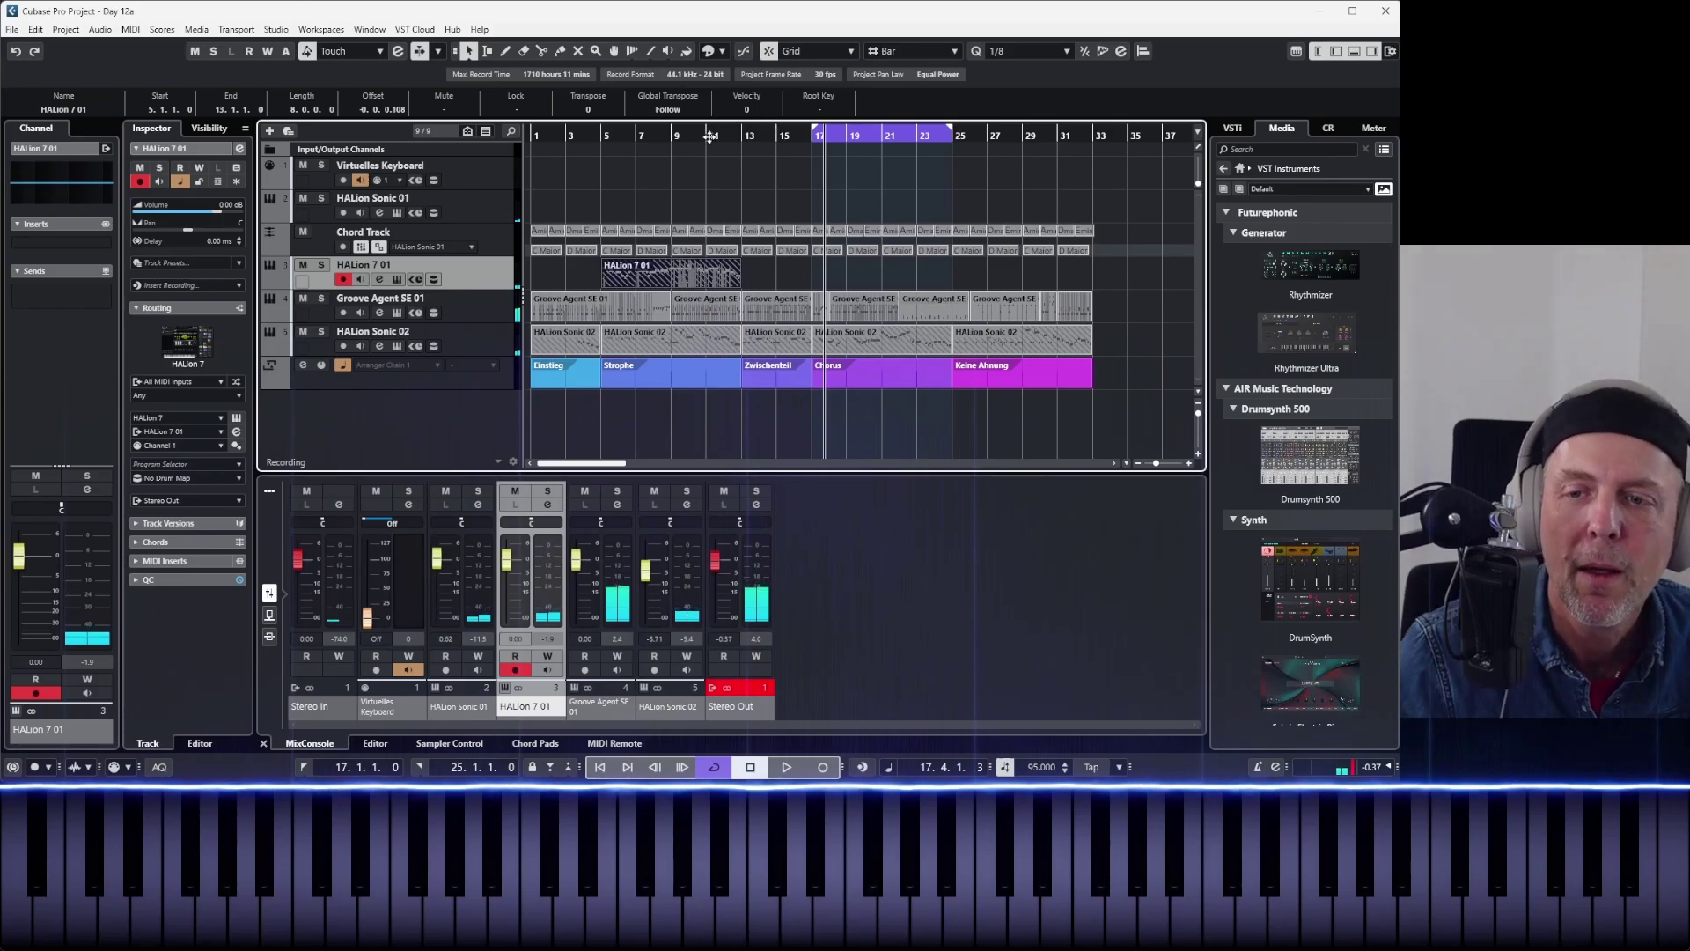
- Insert the played HALion 7 01 notes at bar 17 with retrospective recording and bring the first listed overlapping take to the front
click(812, 137)
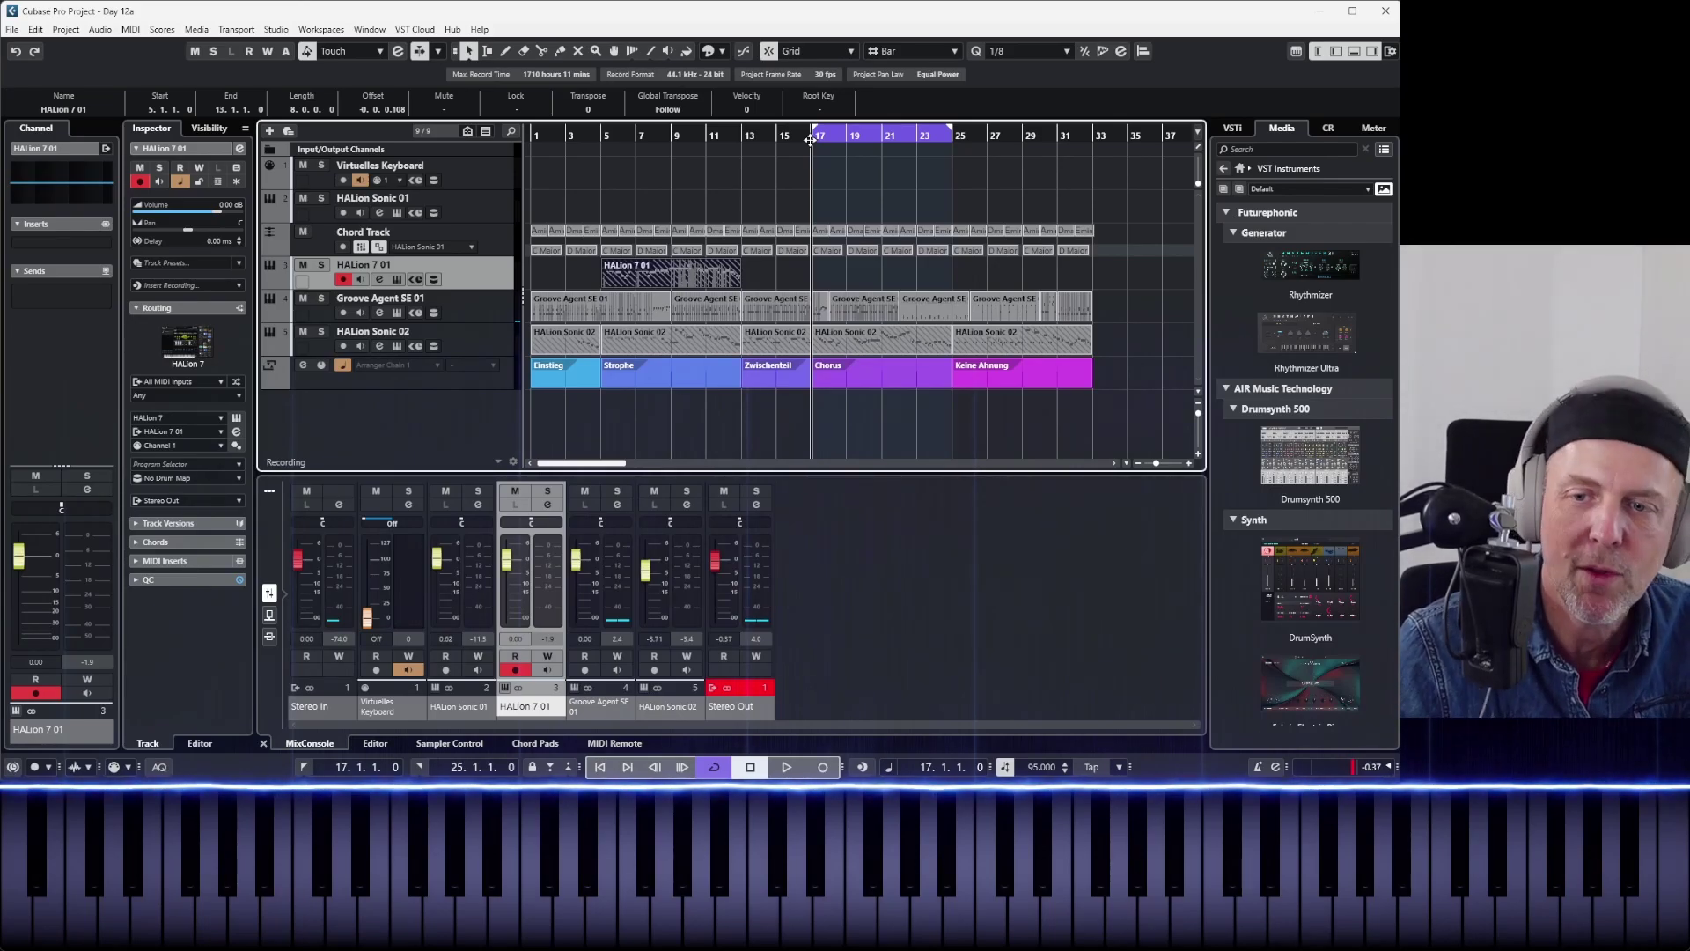
click(687, 377)
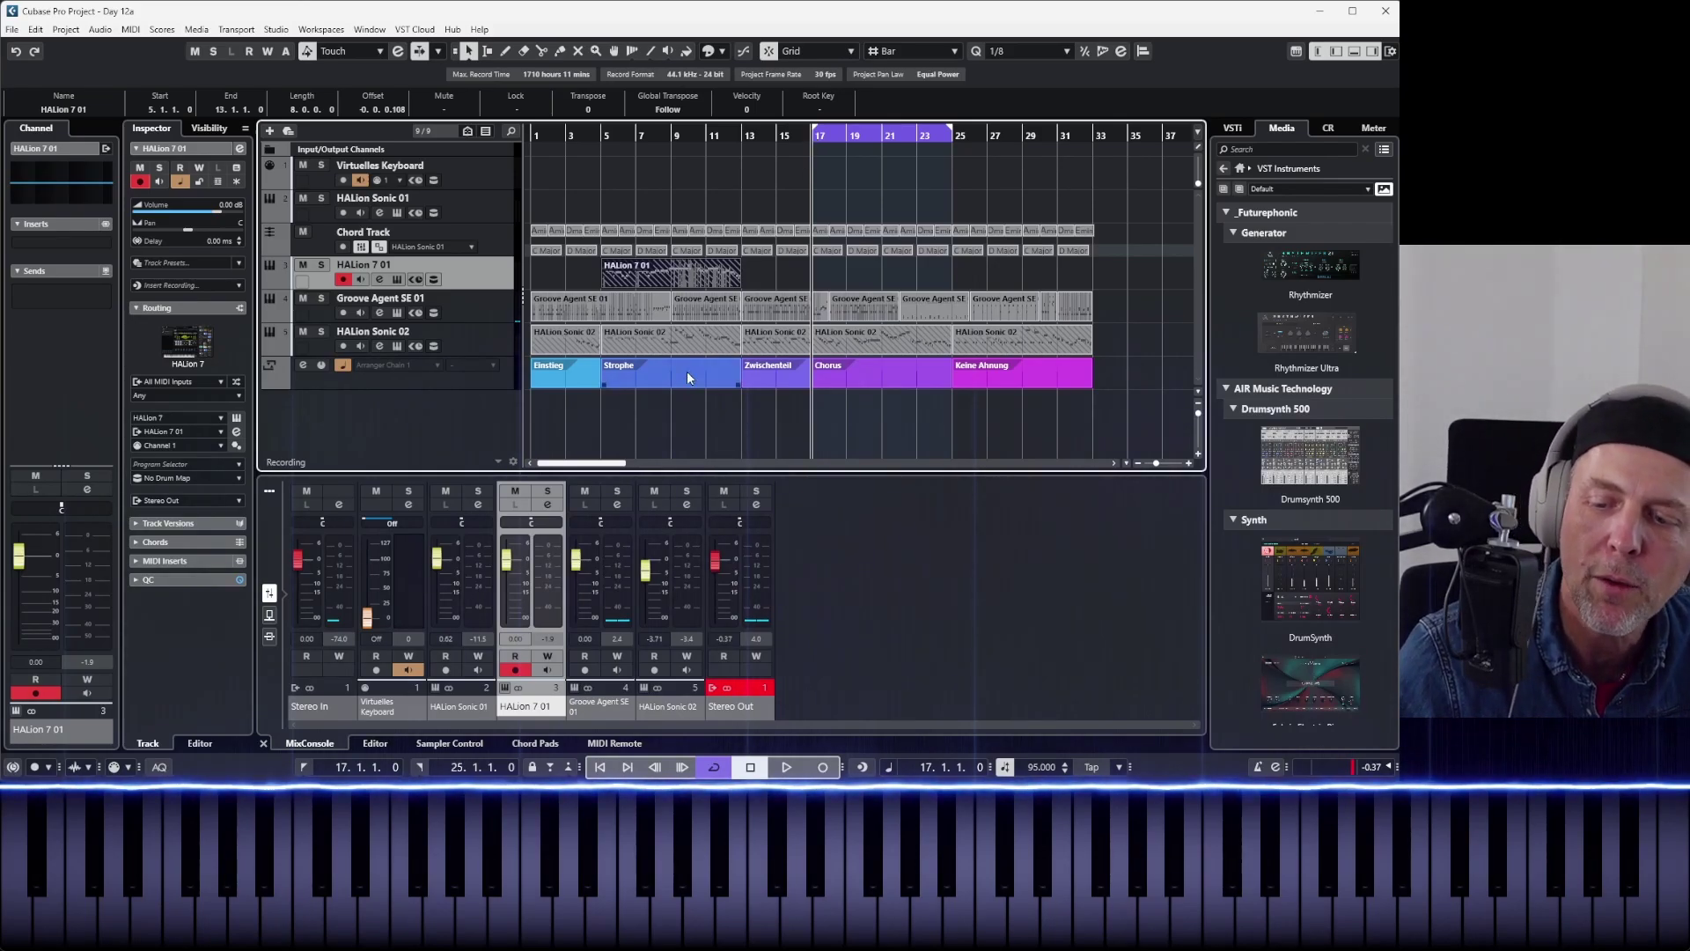
click(590, 376)
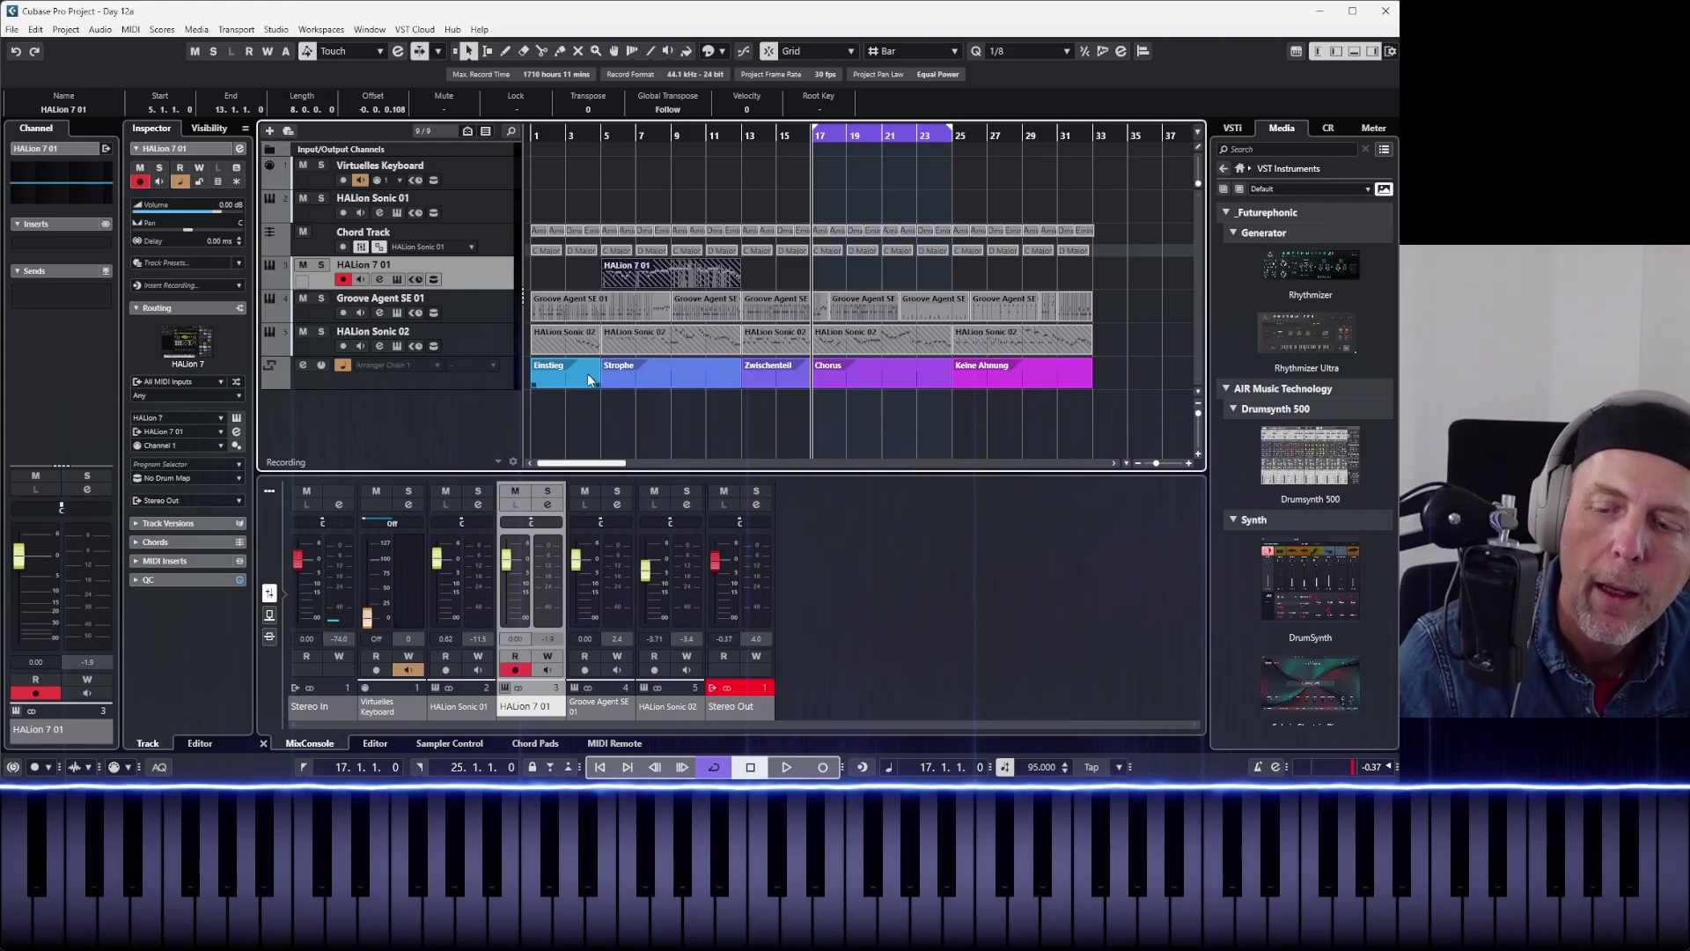
click(862, 767)
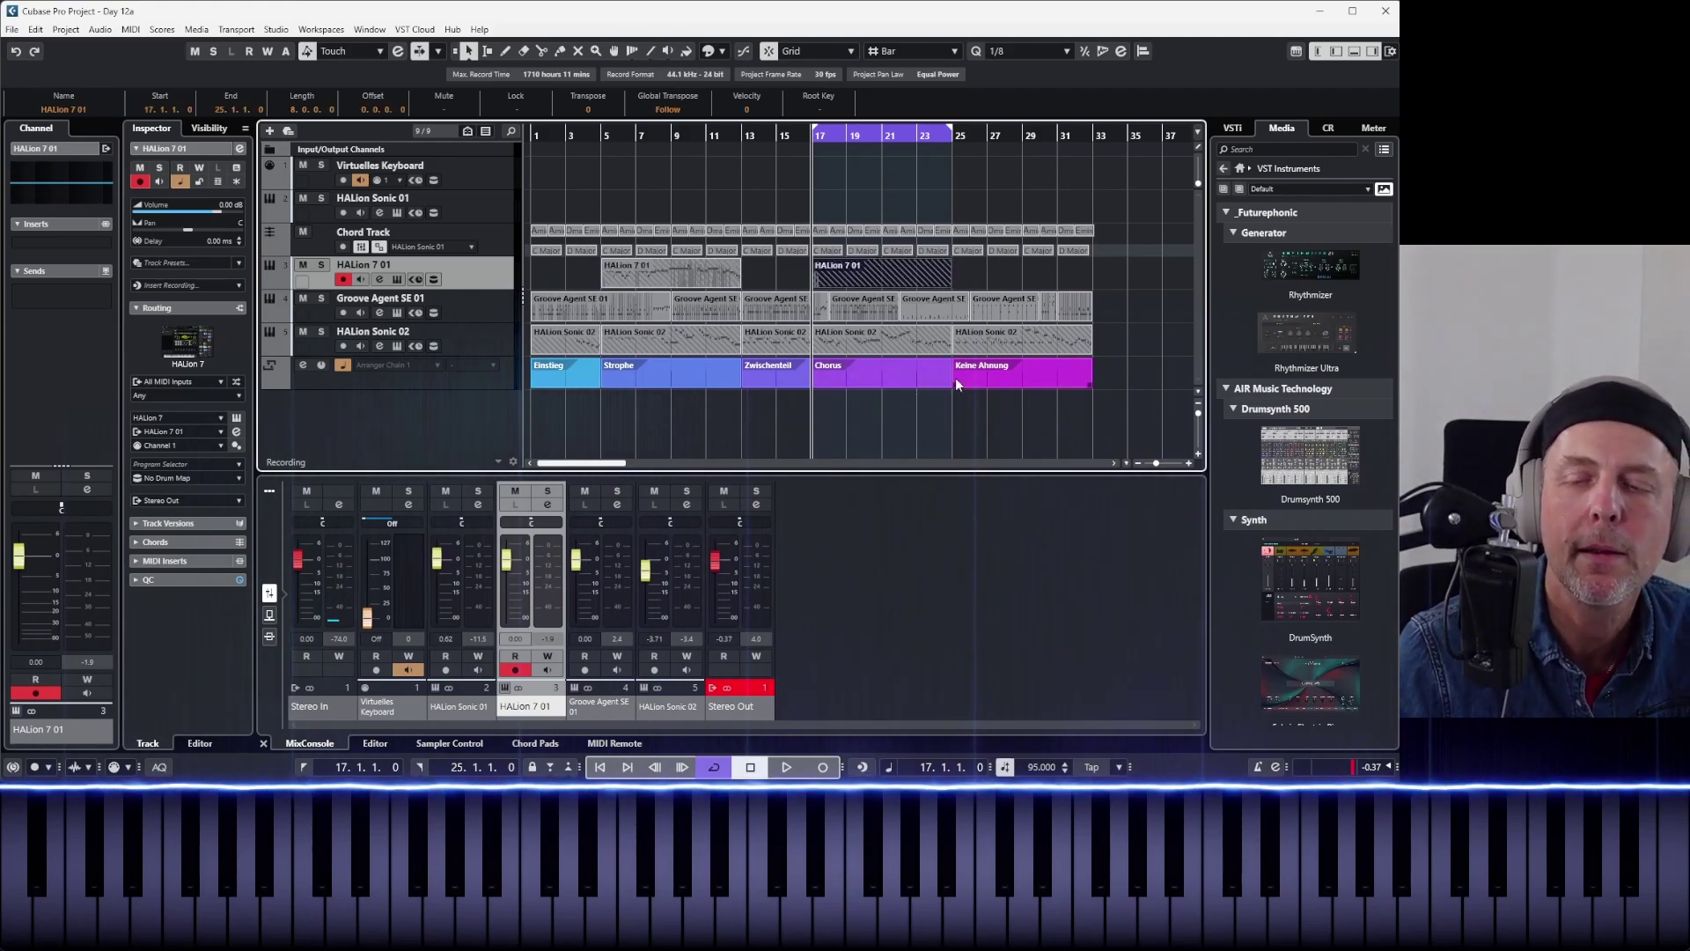
drag(875, 283, 895, 298)
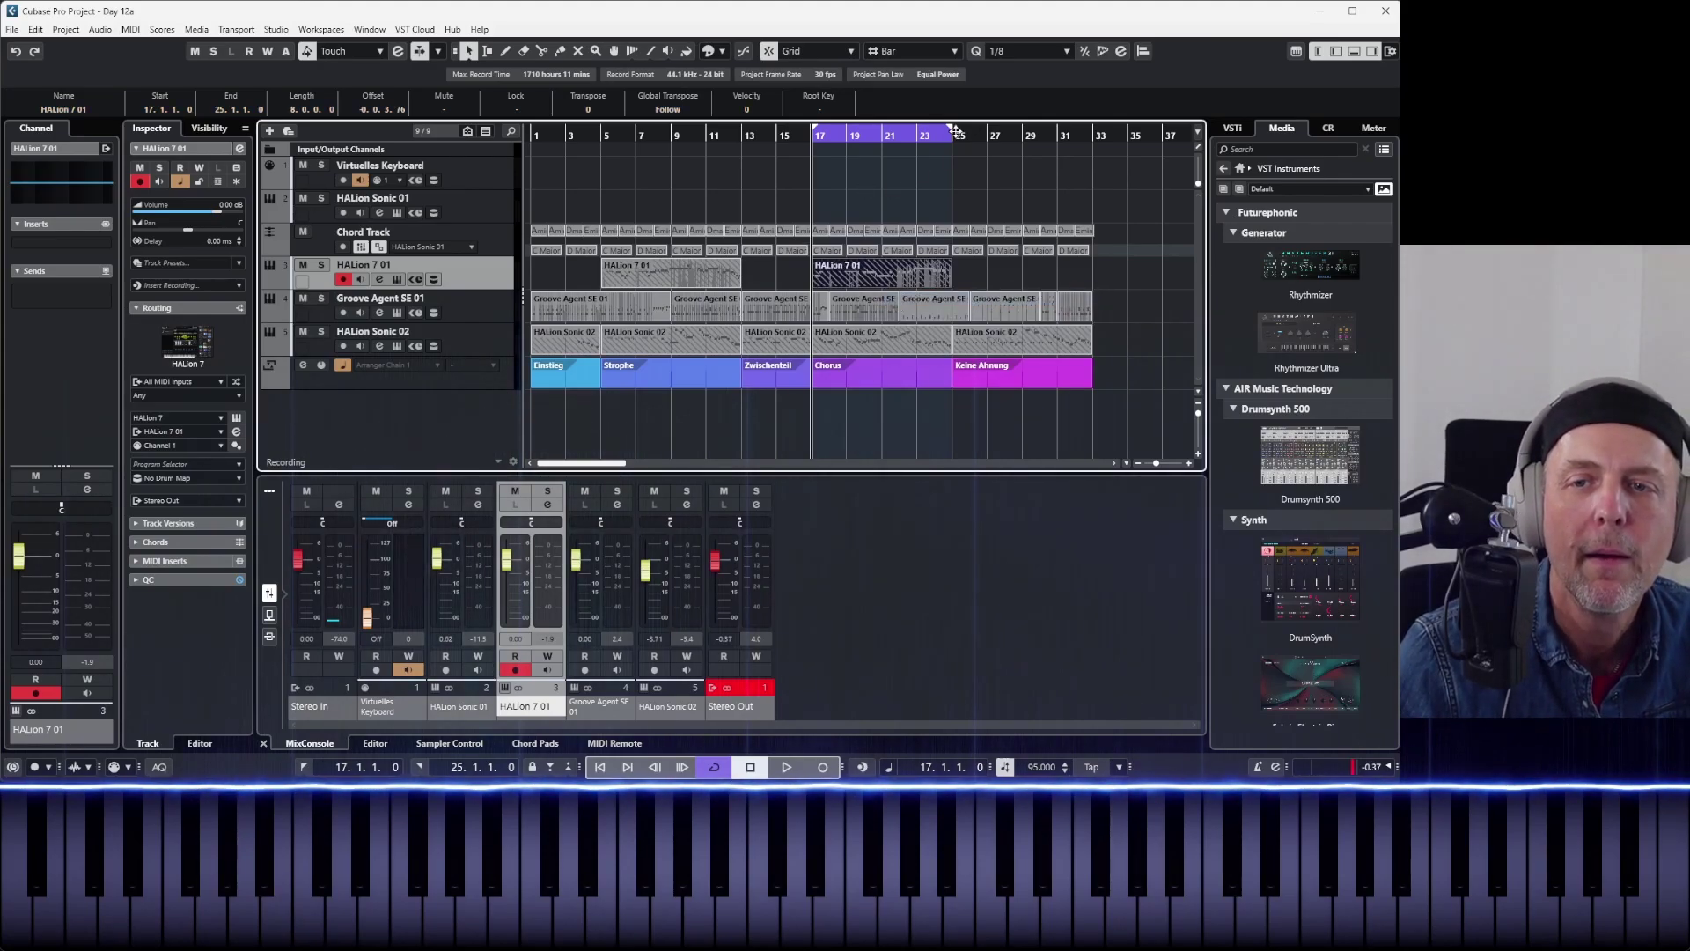
- Set the cycle range from bar 25 to bar 33 and play a HALion 7 01 part along, starting playback from bar 23
drag(955, 132, 1088, 141)
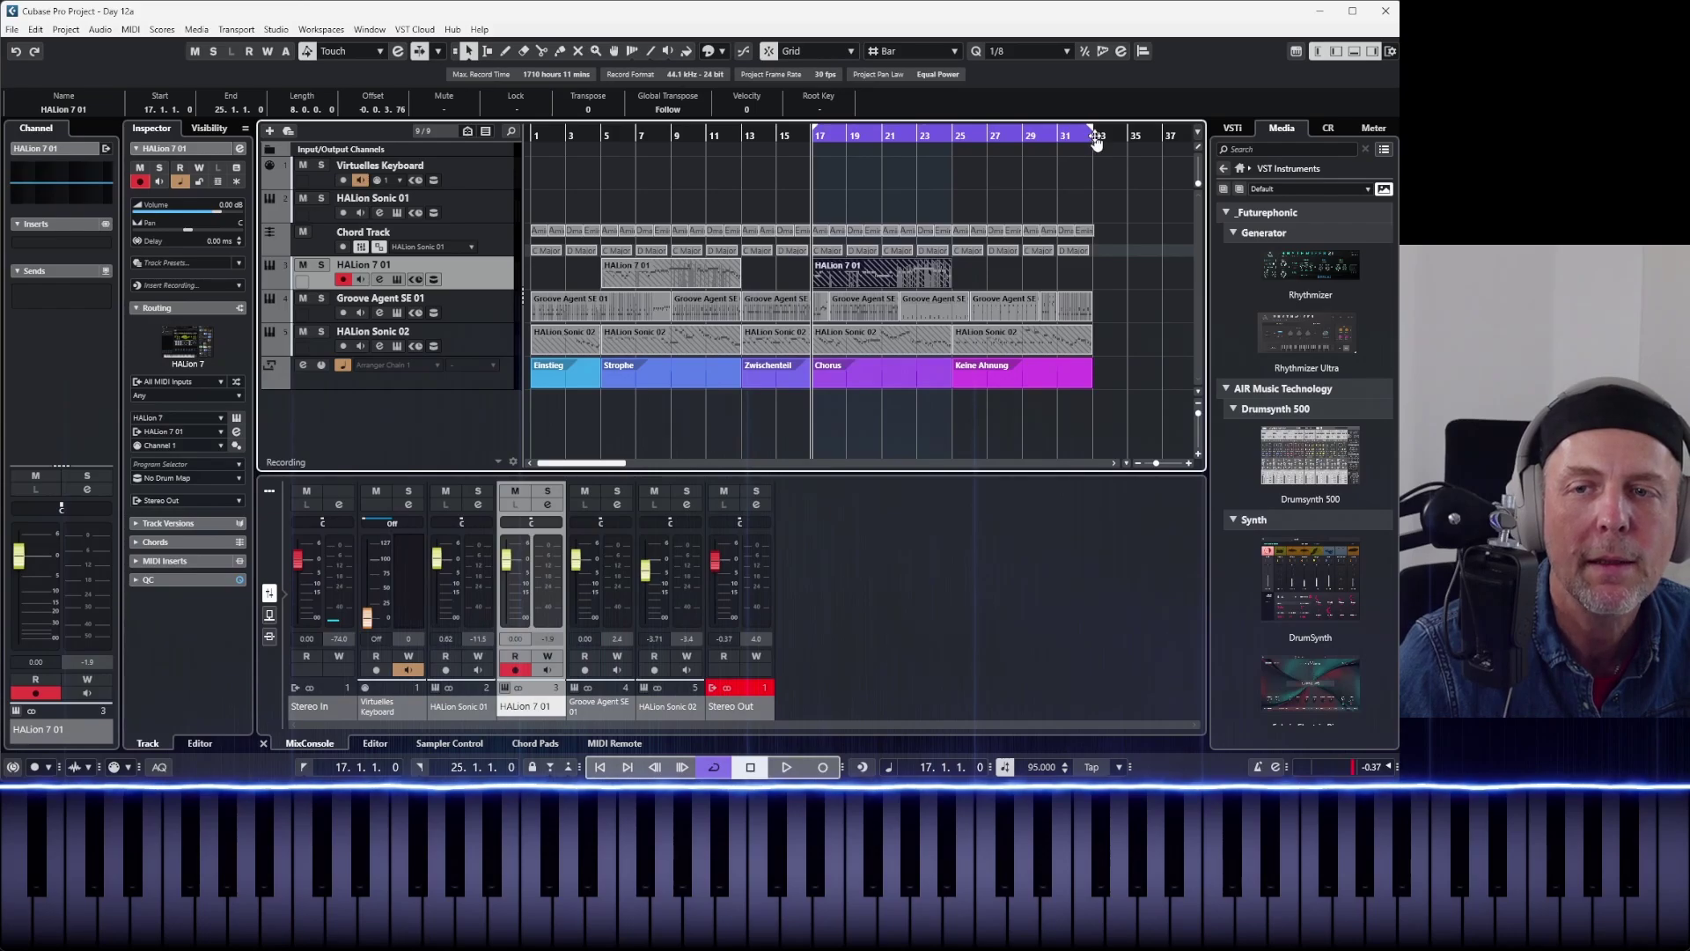
drag(830, 134, 947, 148)
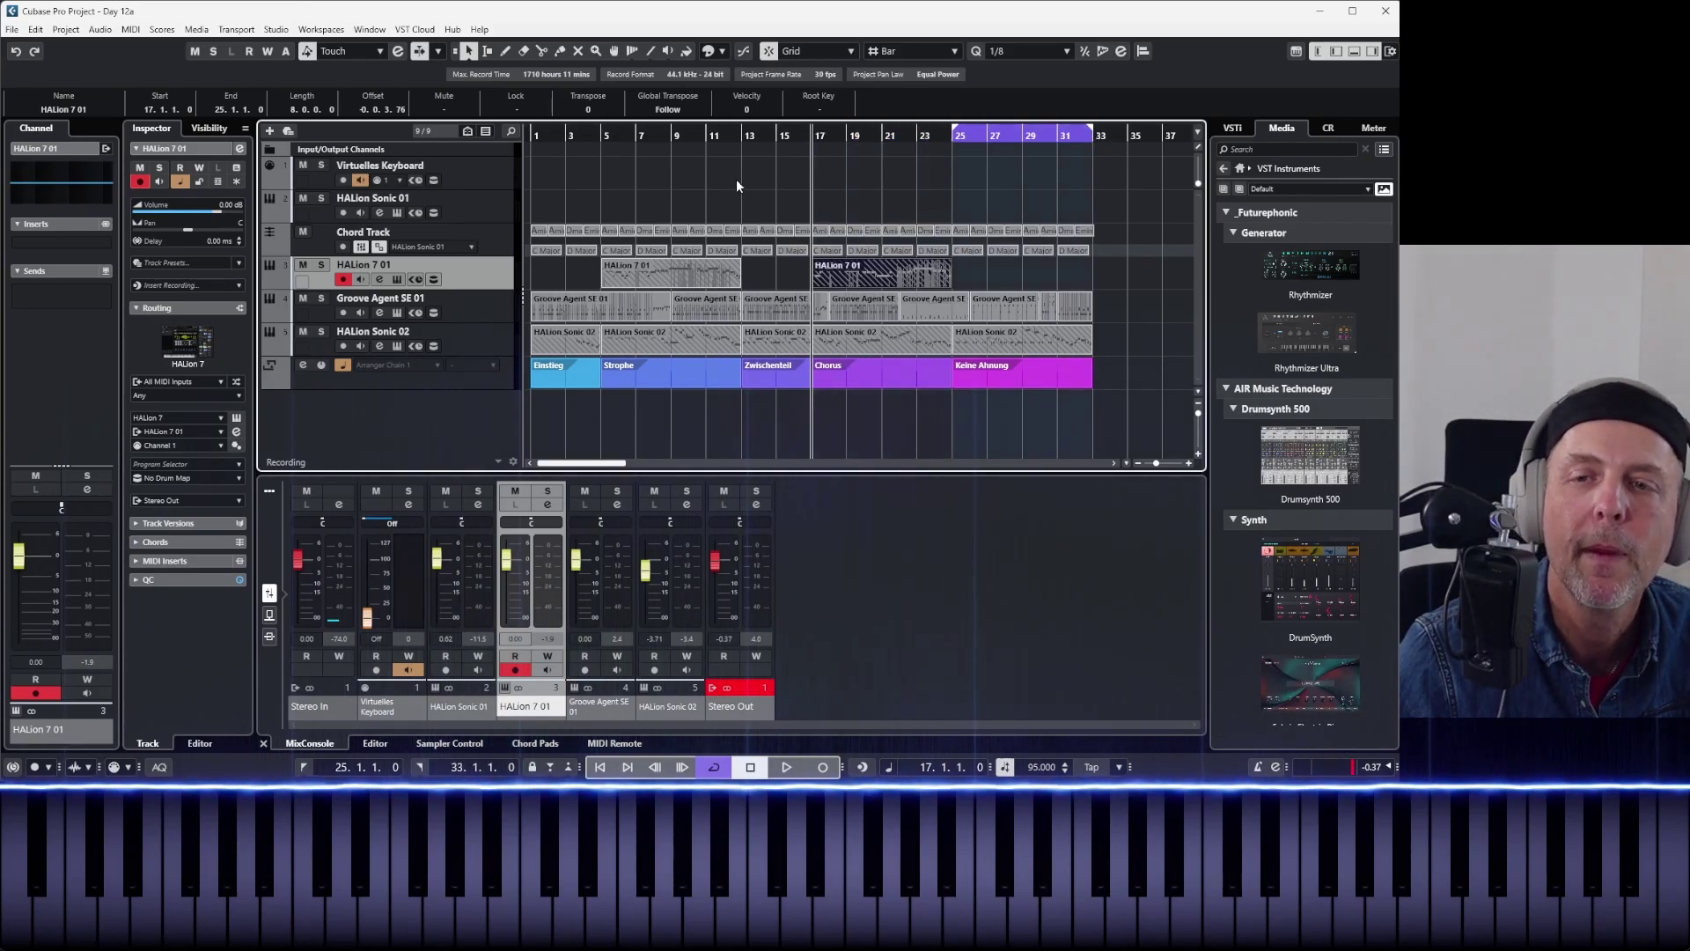
click(915, 132)
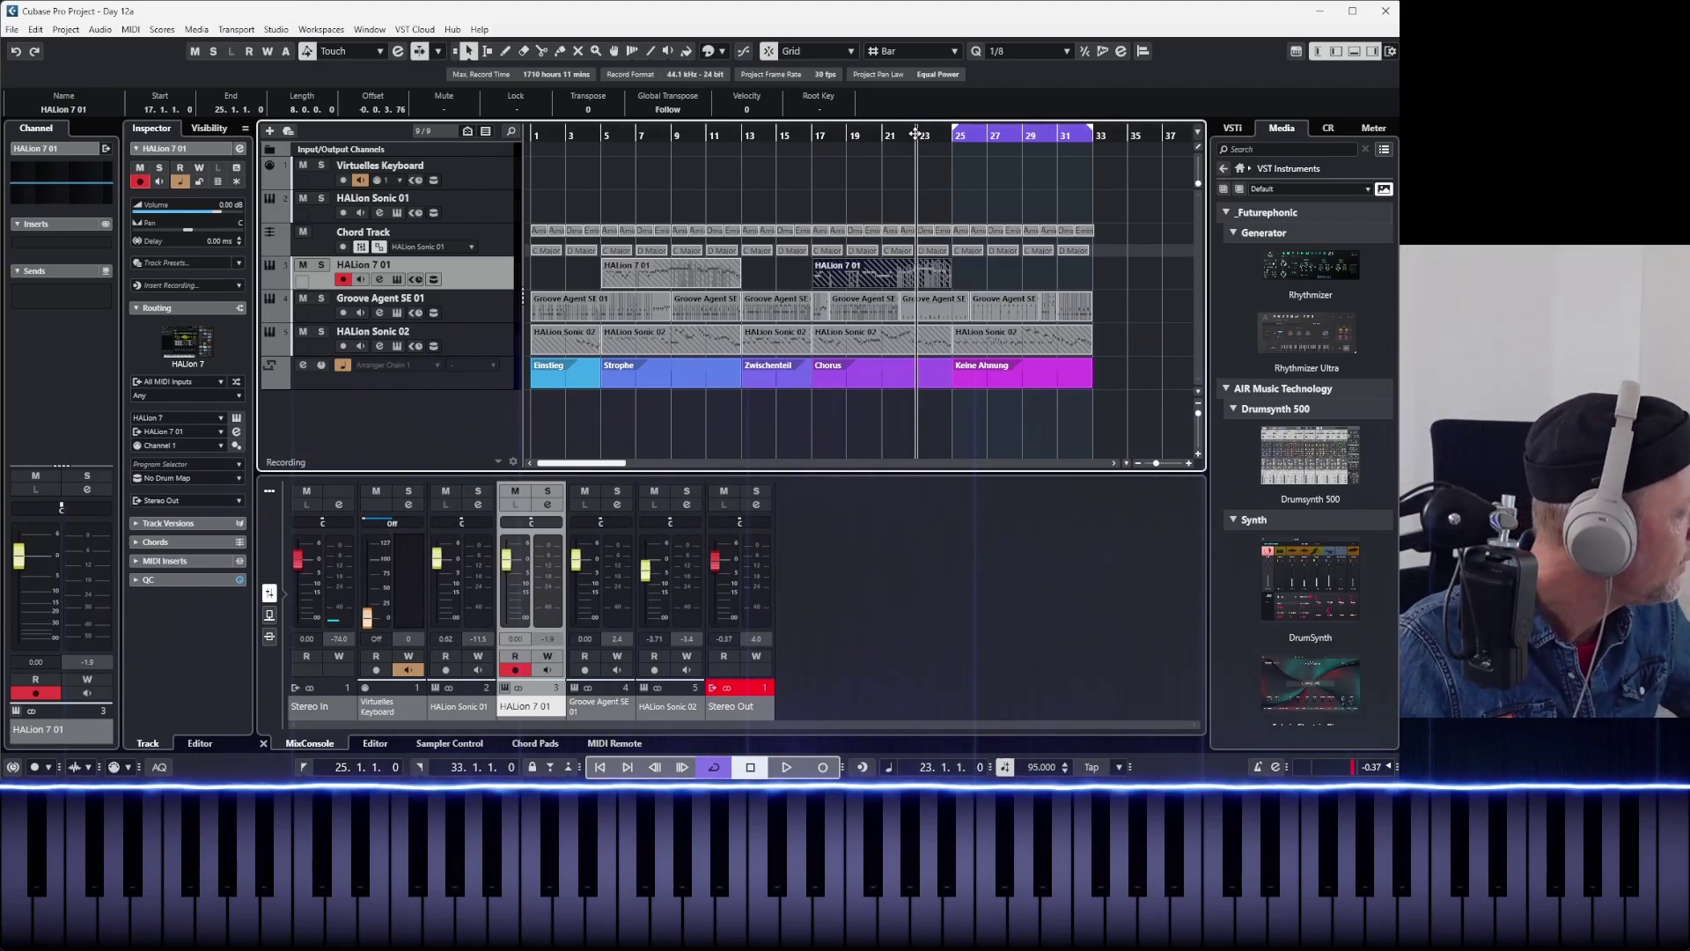
key(space)
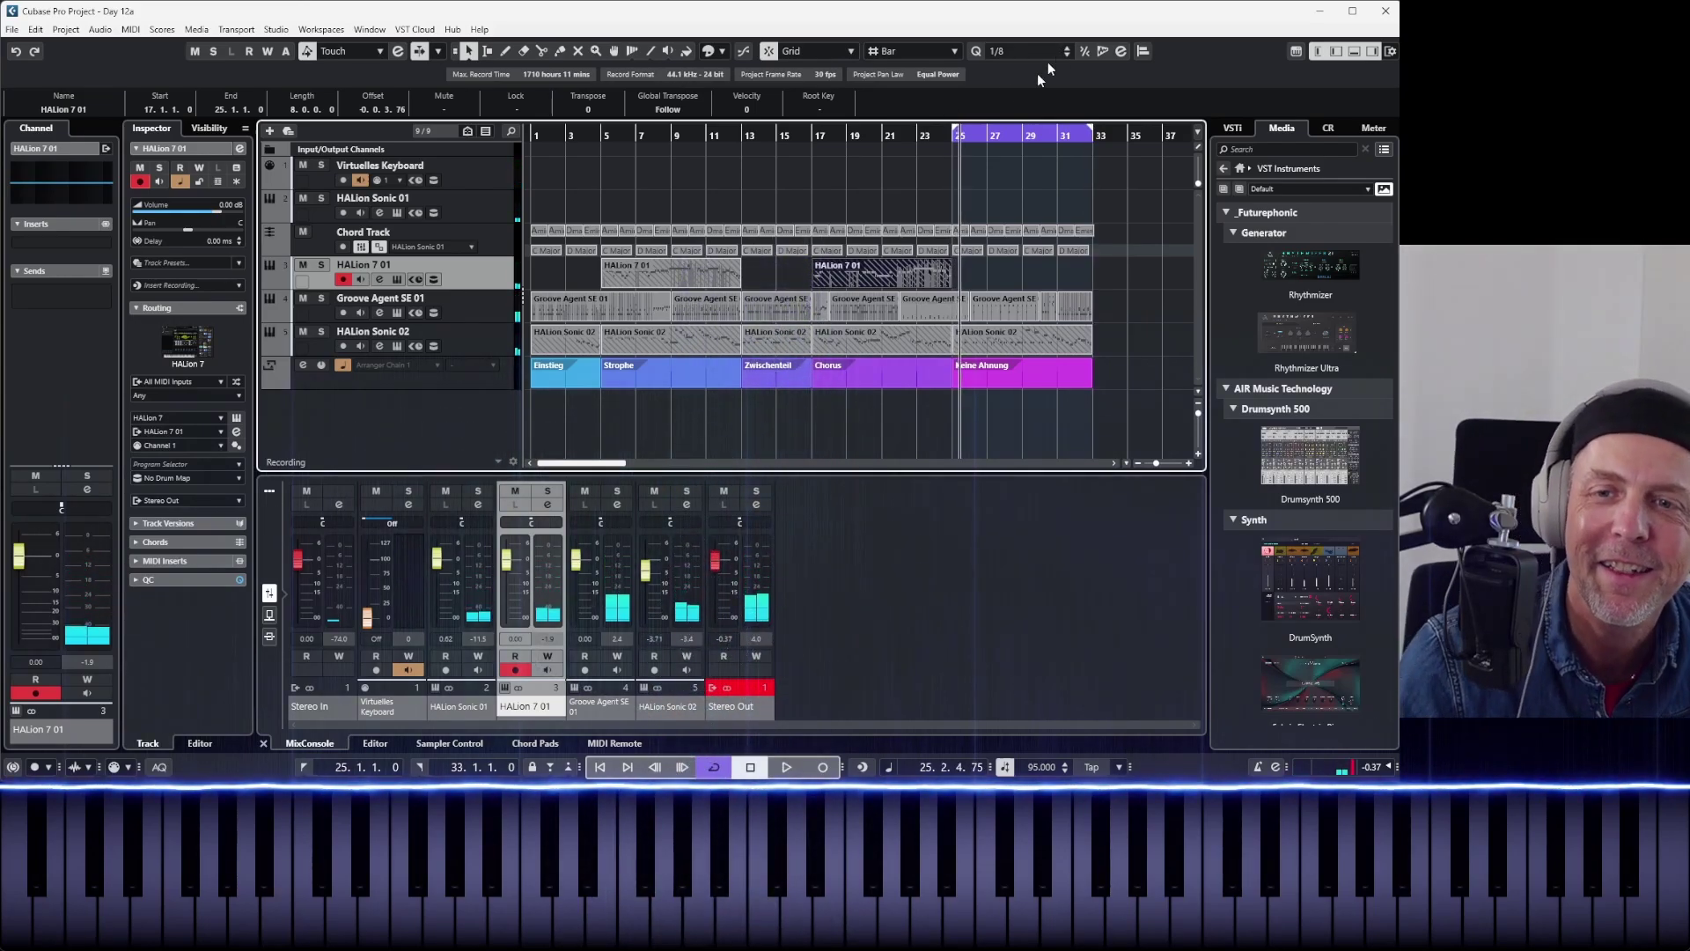
- Insert the played HALion 7 01 notes at bar 25 with retrospective recording and bring the first listed overlapping take to the front
click(951, 139)
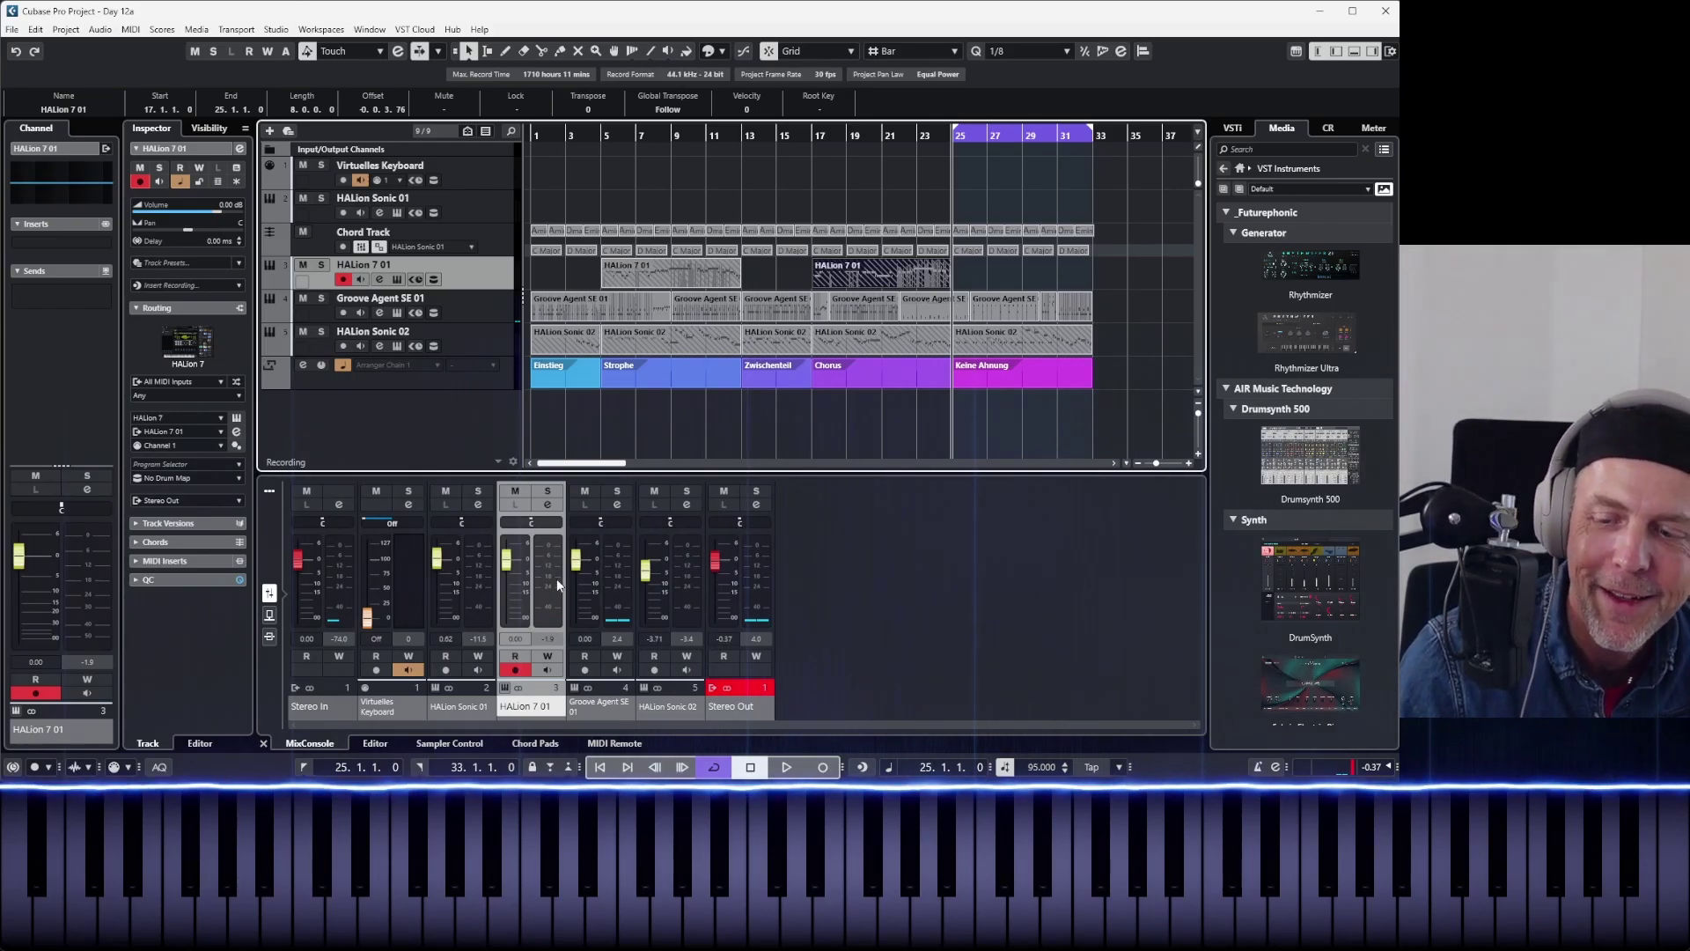
click(862, 768)
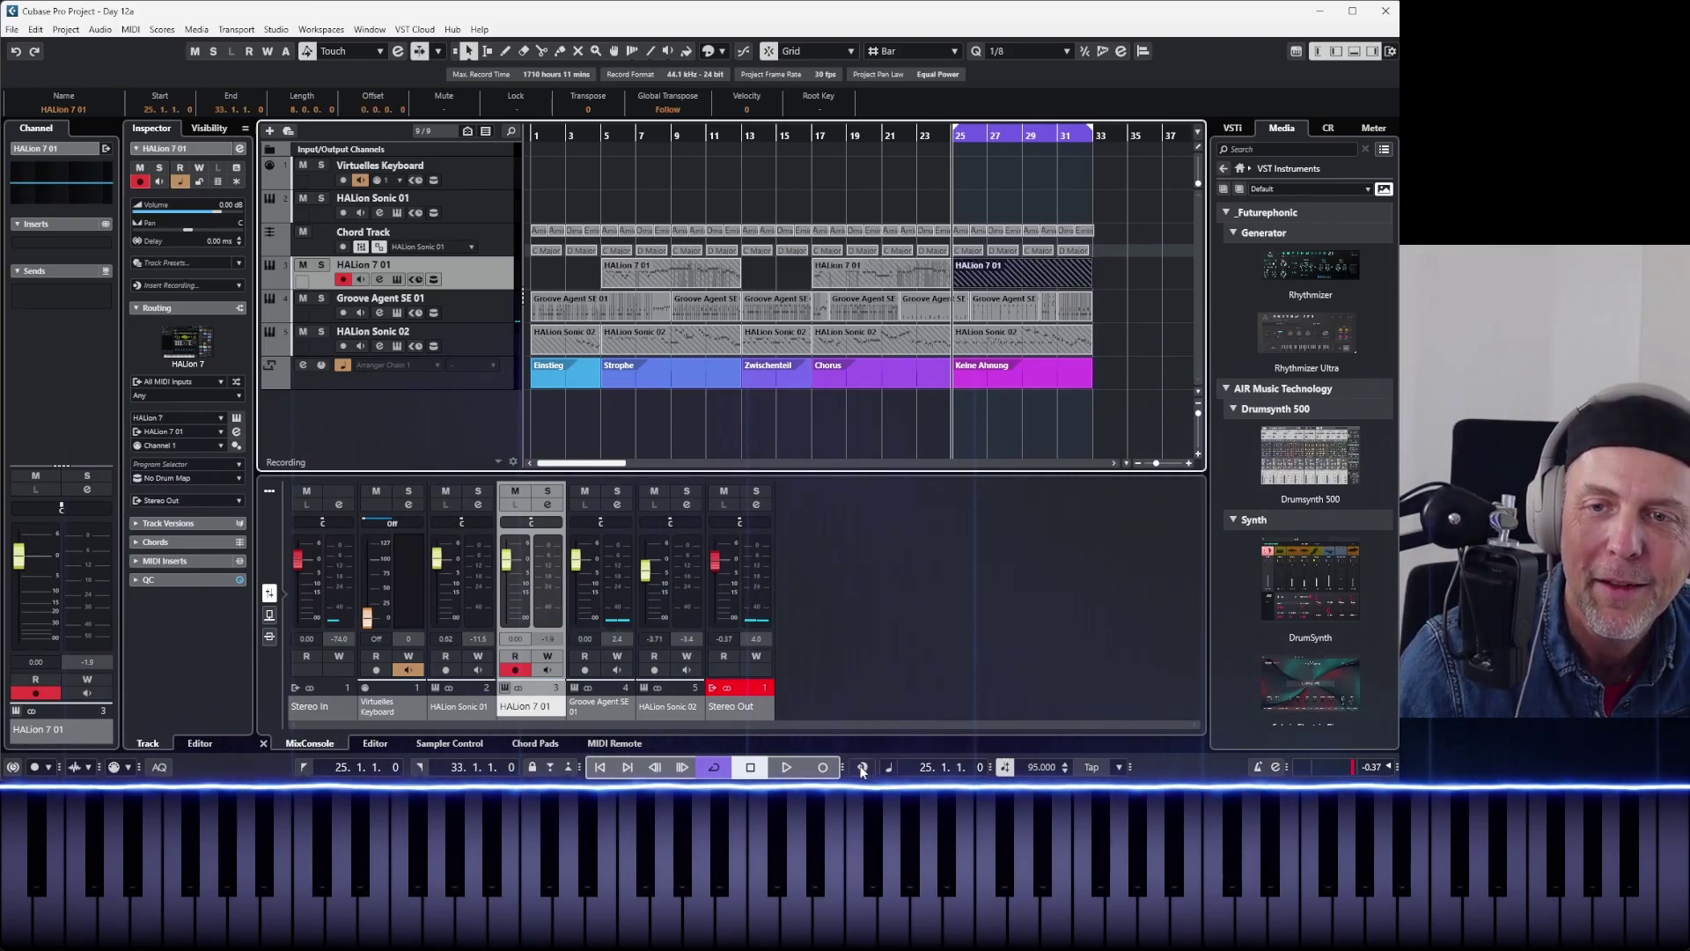
click(1027, 283)
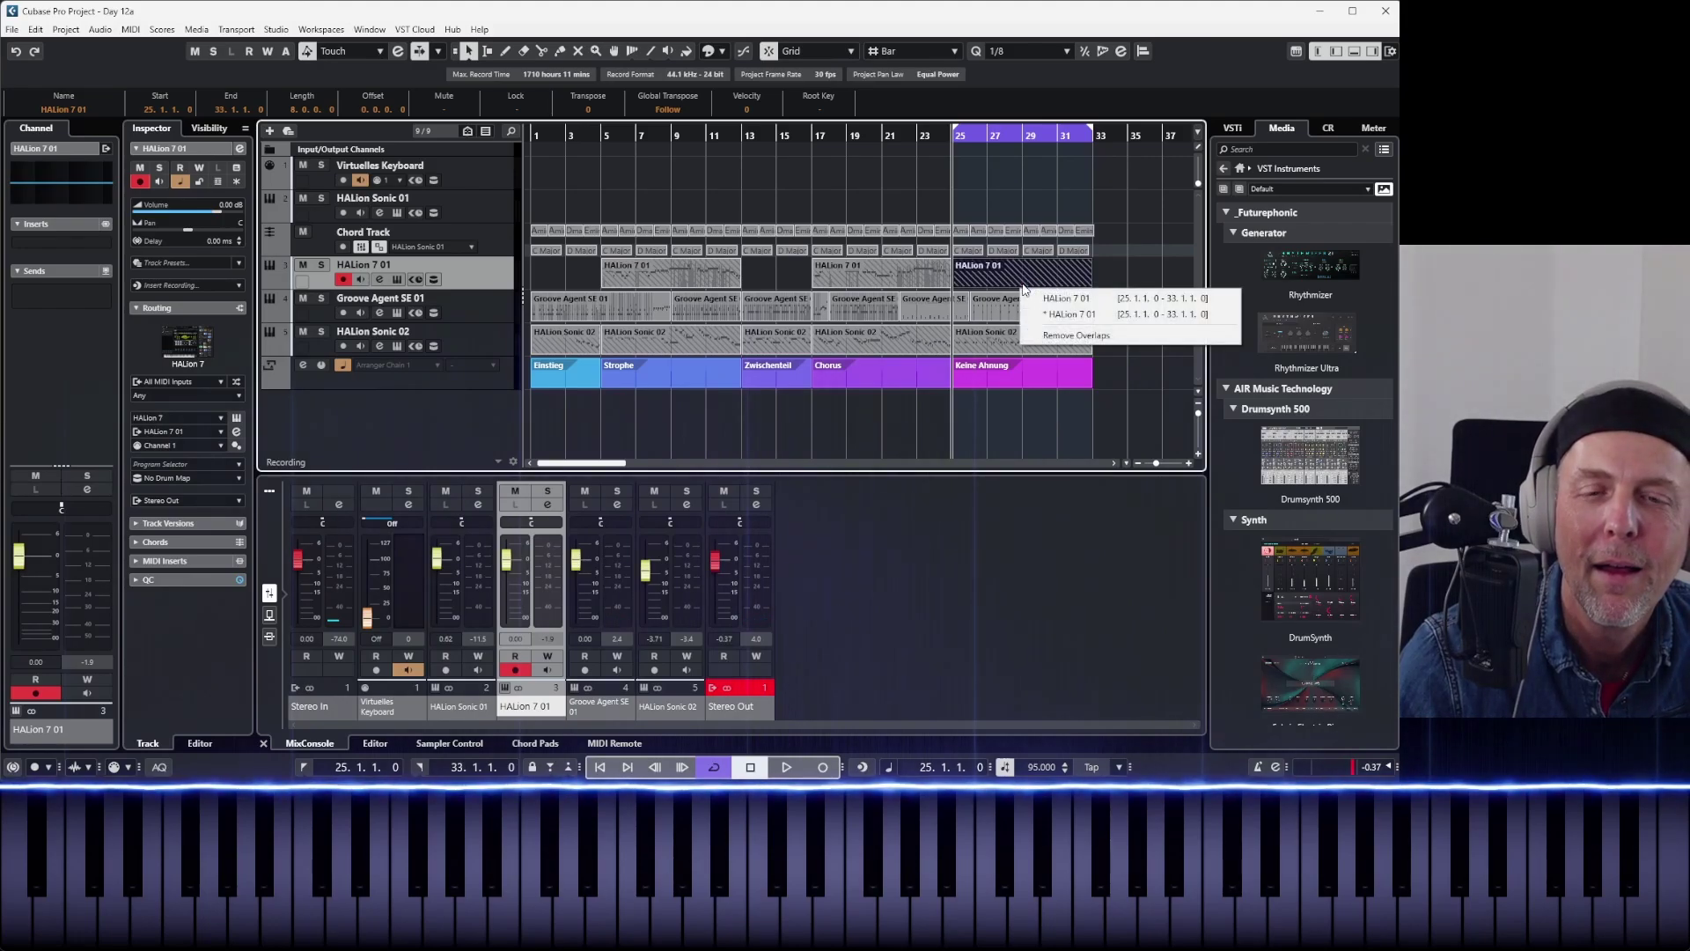
click(1056, 299)
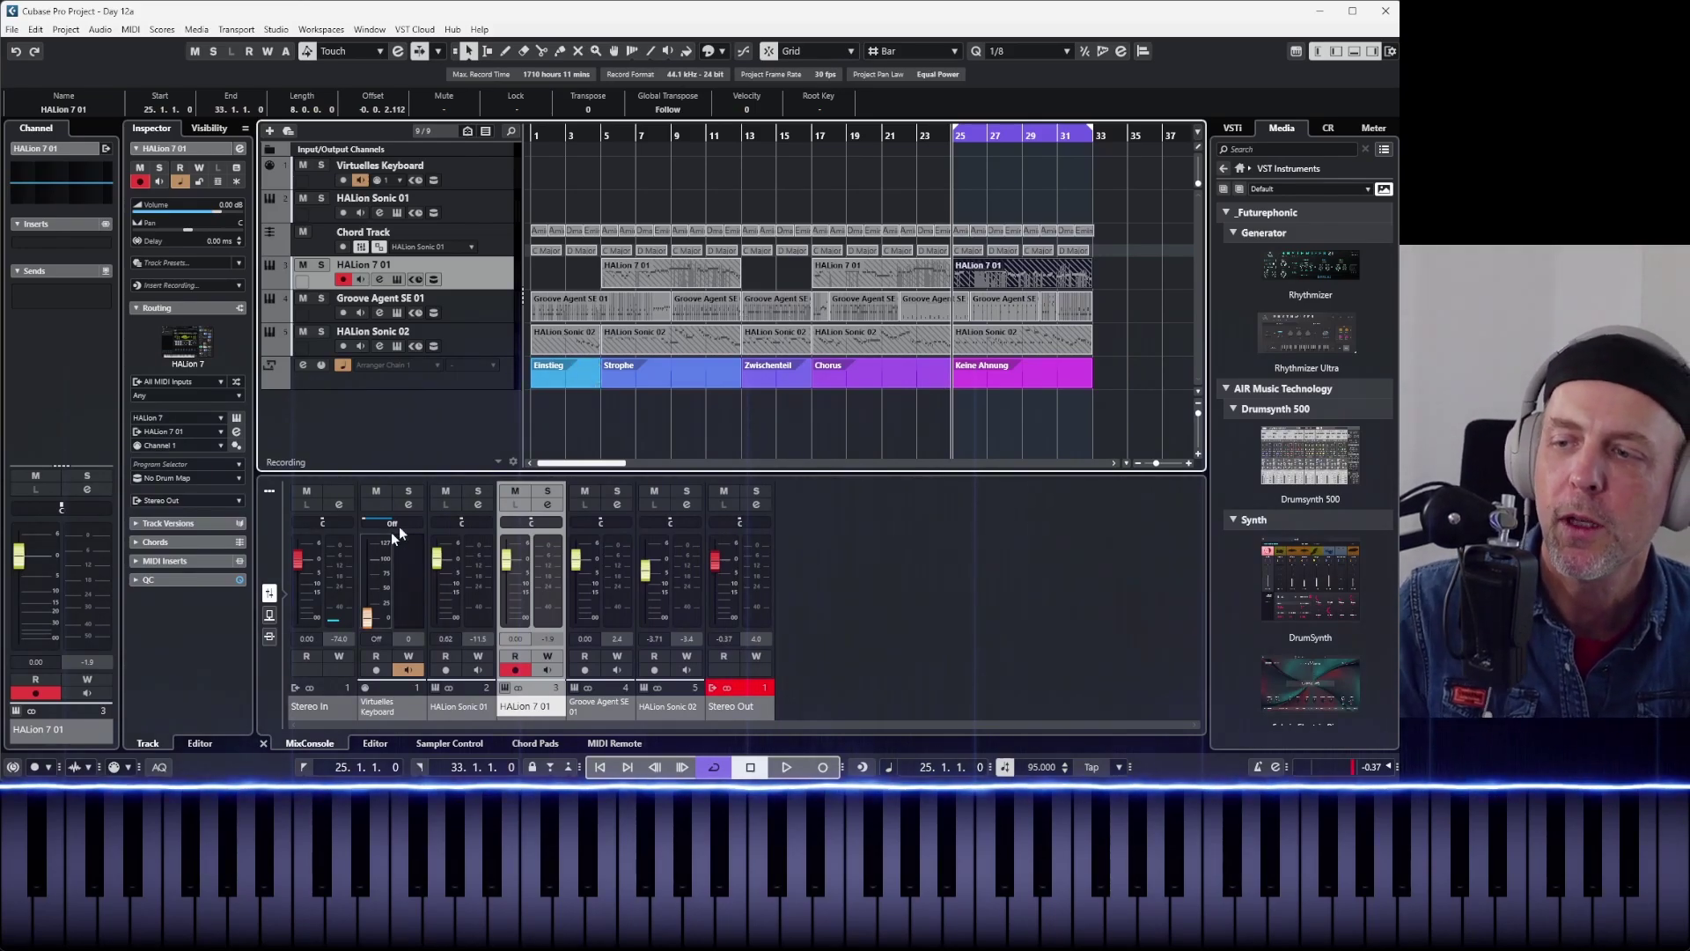
- Fill Arranger Chain 1 with the events Einstieg, Strophe, Zwischenteil, Chorus and Keine Ahnung in that order
click(404, 386)
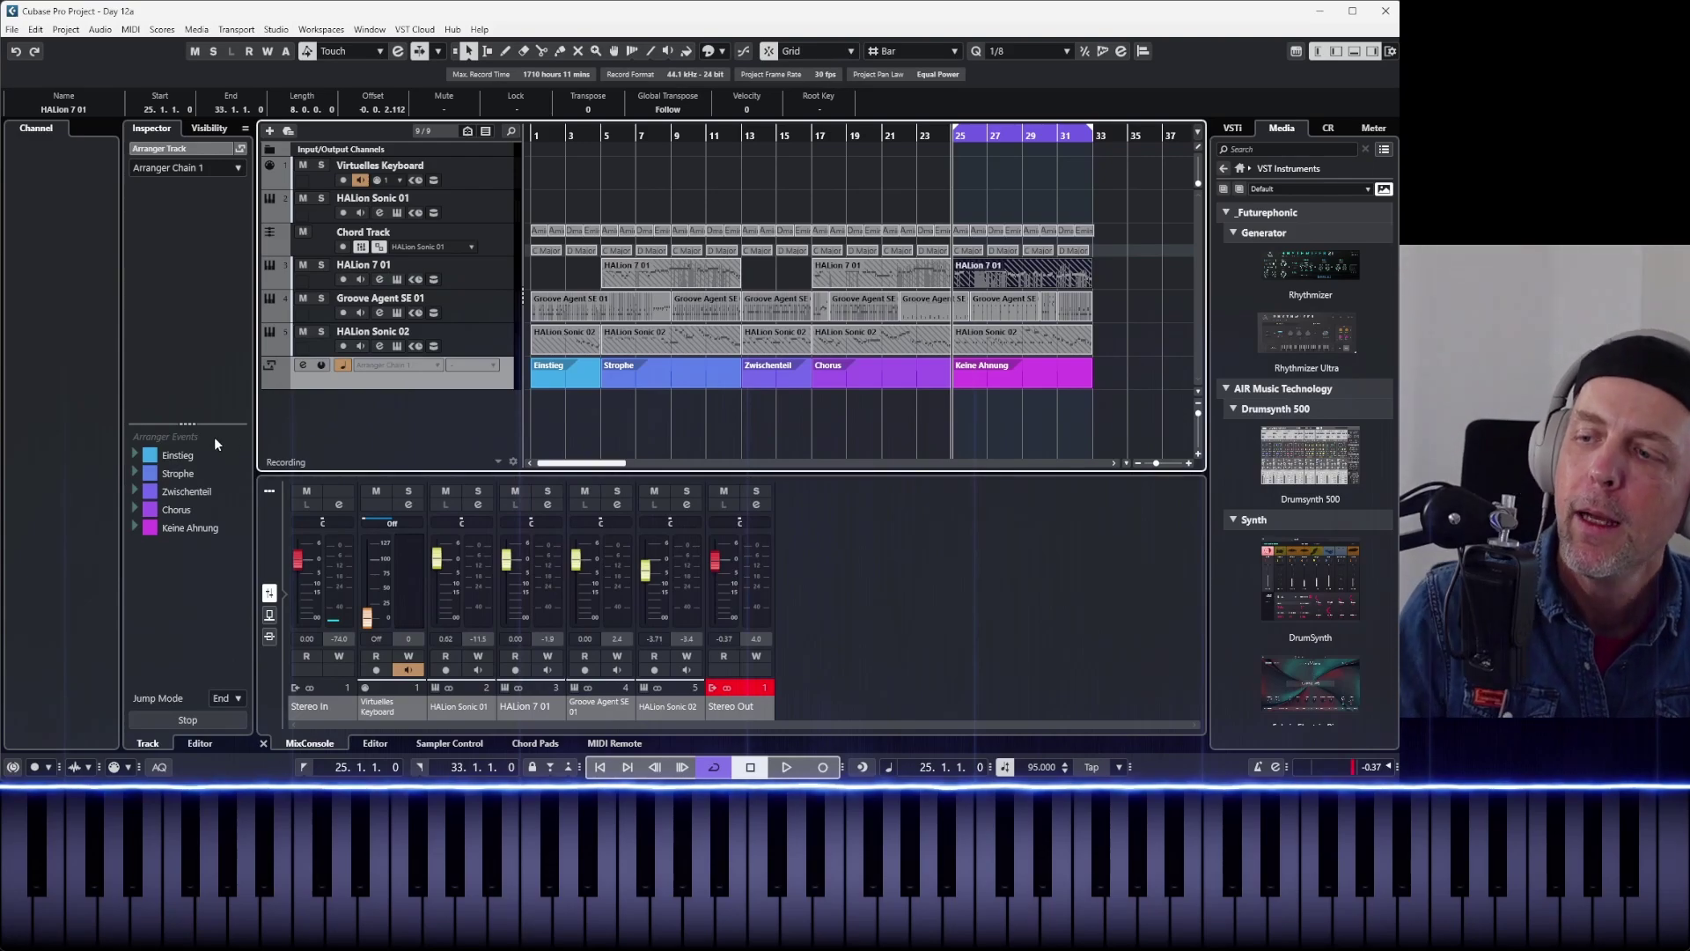
click(153, 457)
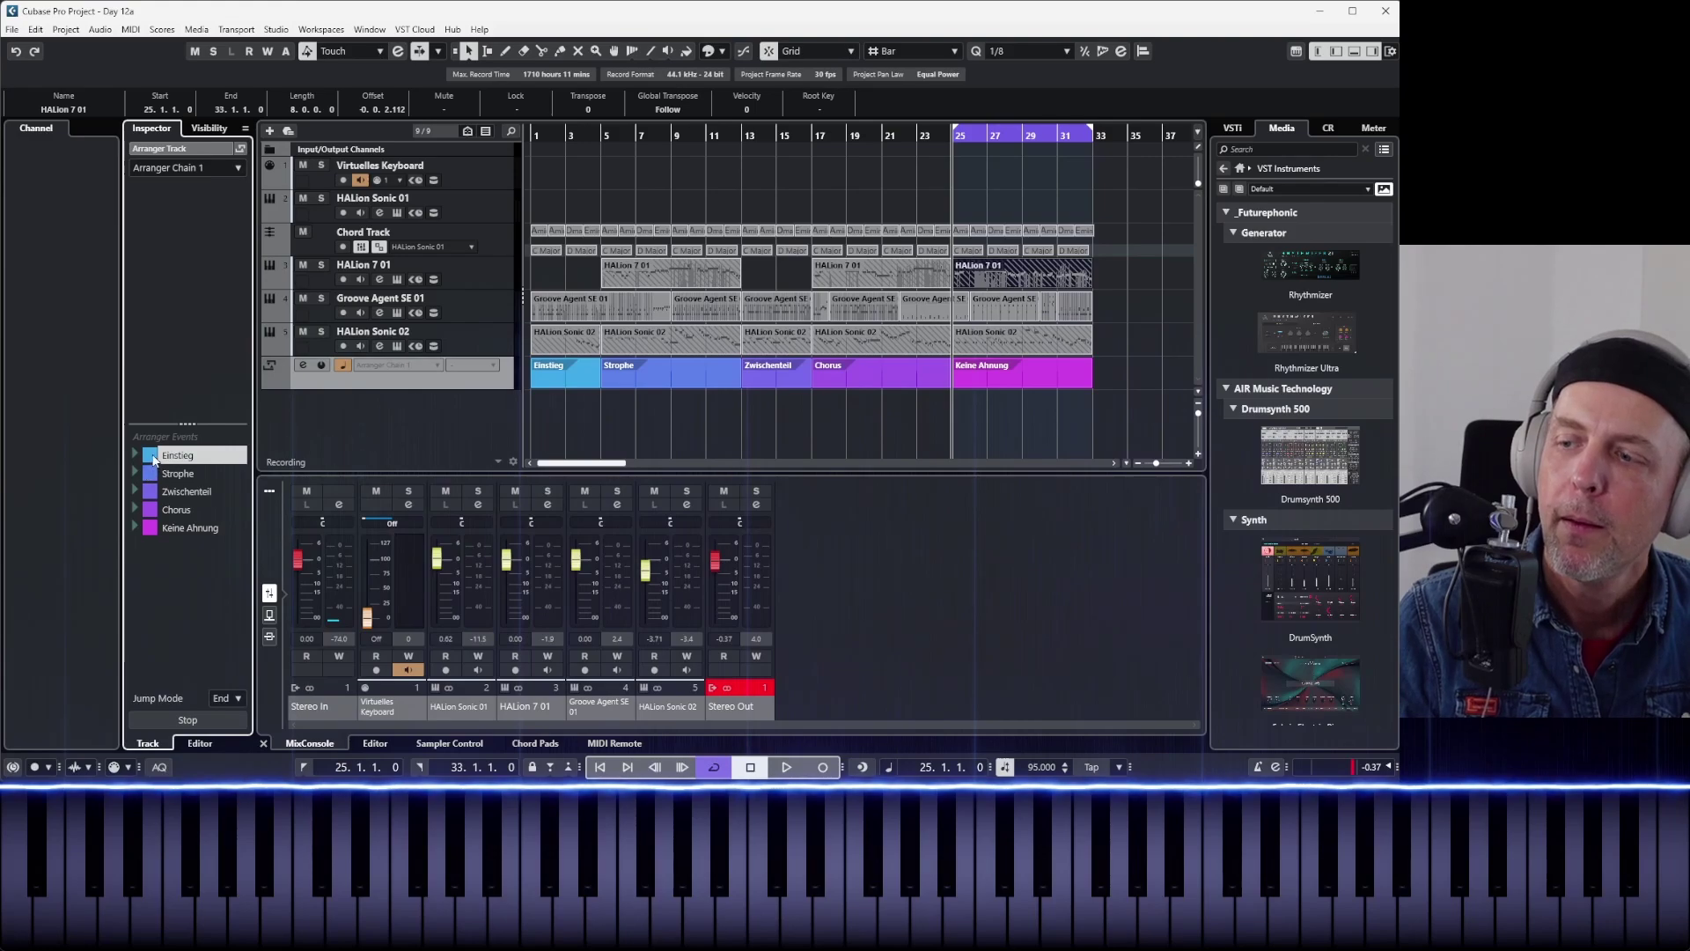
double_click(153, 476)
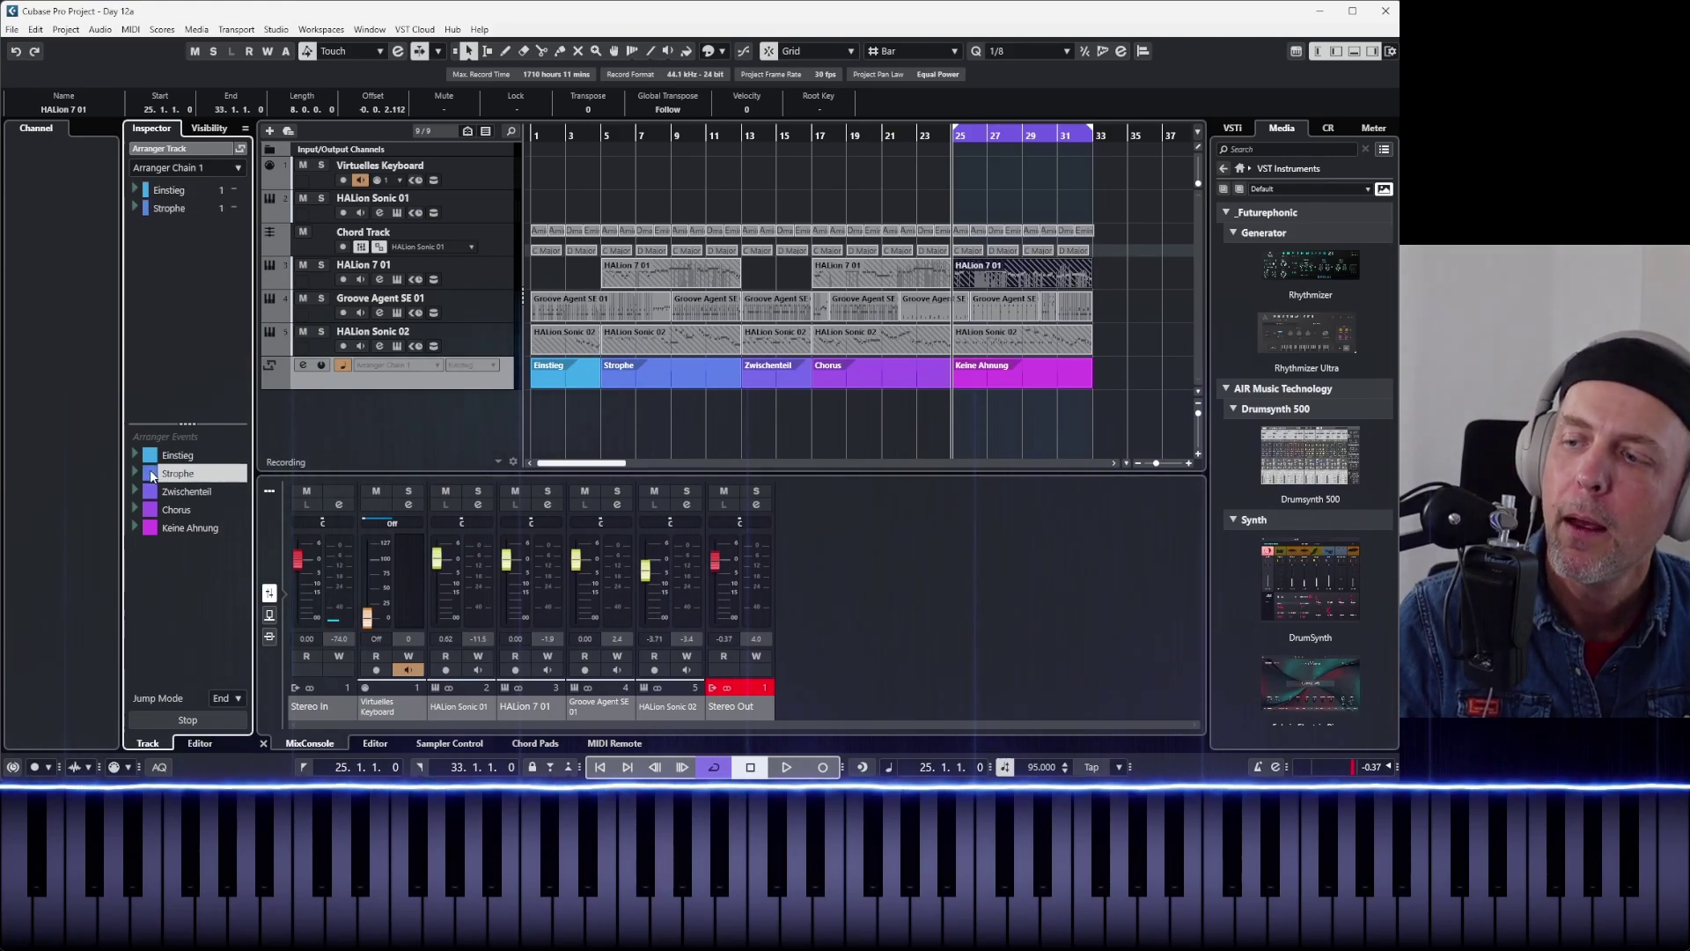
click(150, 495)
click(151, 512)
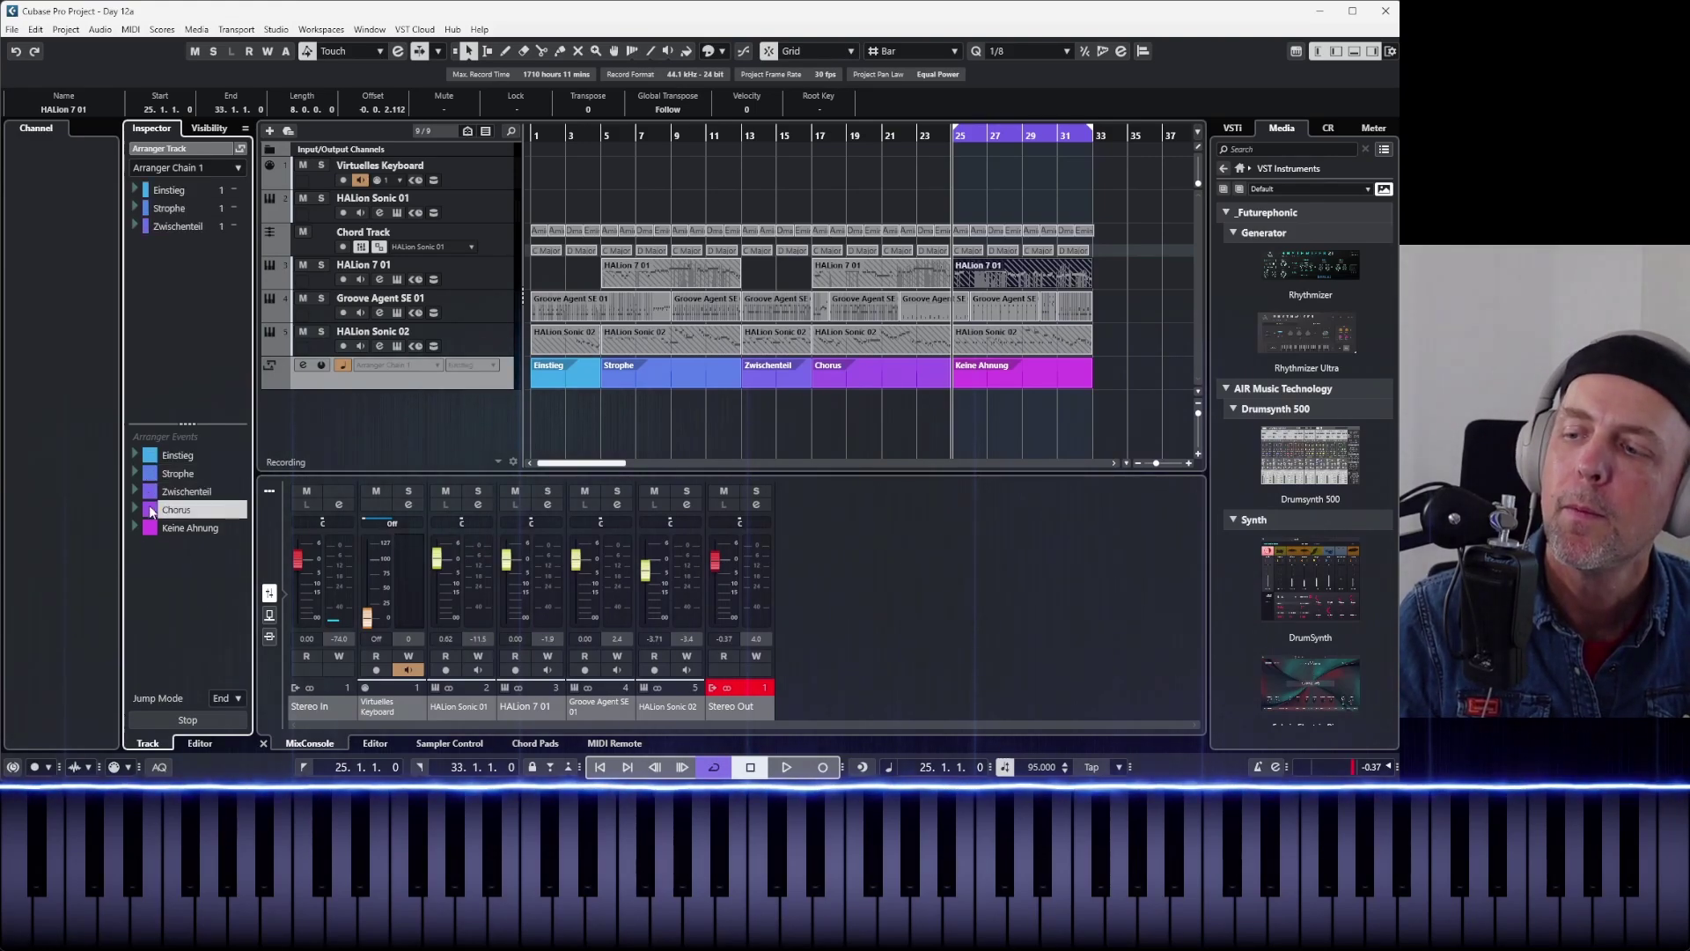
double_click(152, 530)
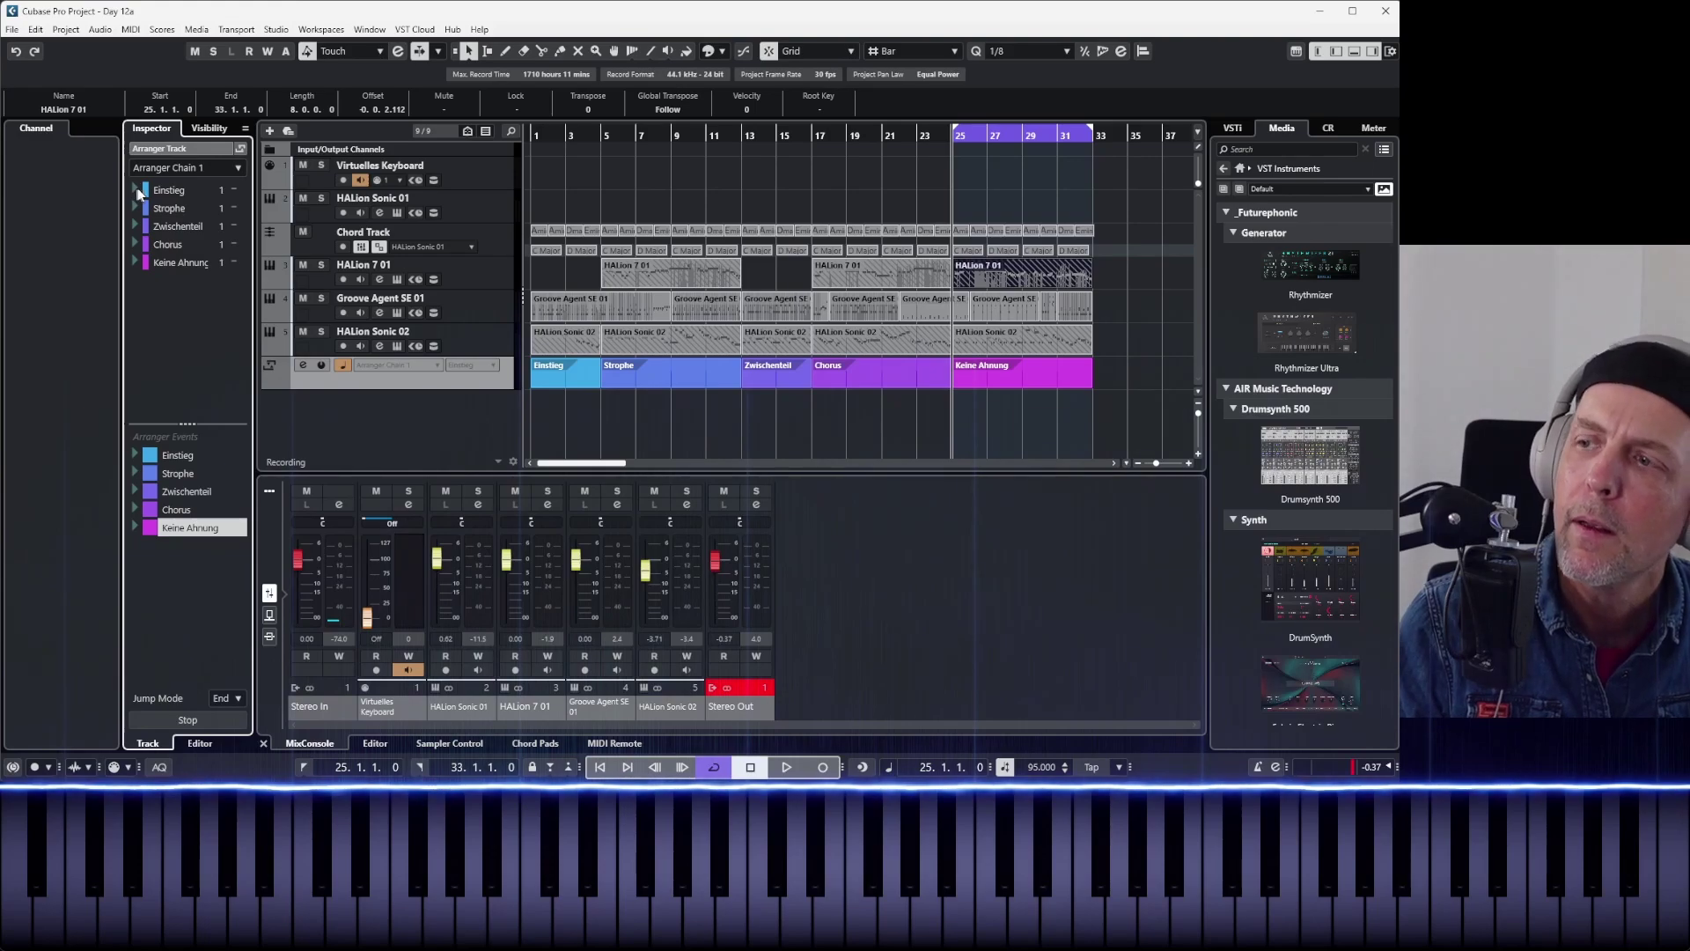
- Return to the project start, activate arranger mode in the Arranger Editor and move the editor clear of the track events
click(235, 169)
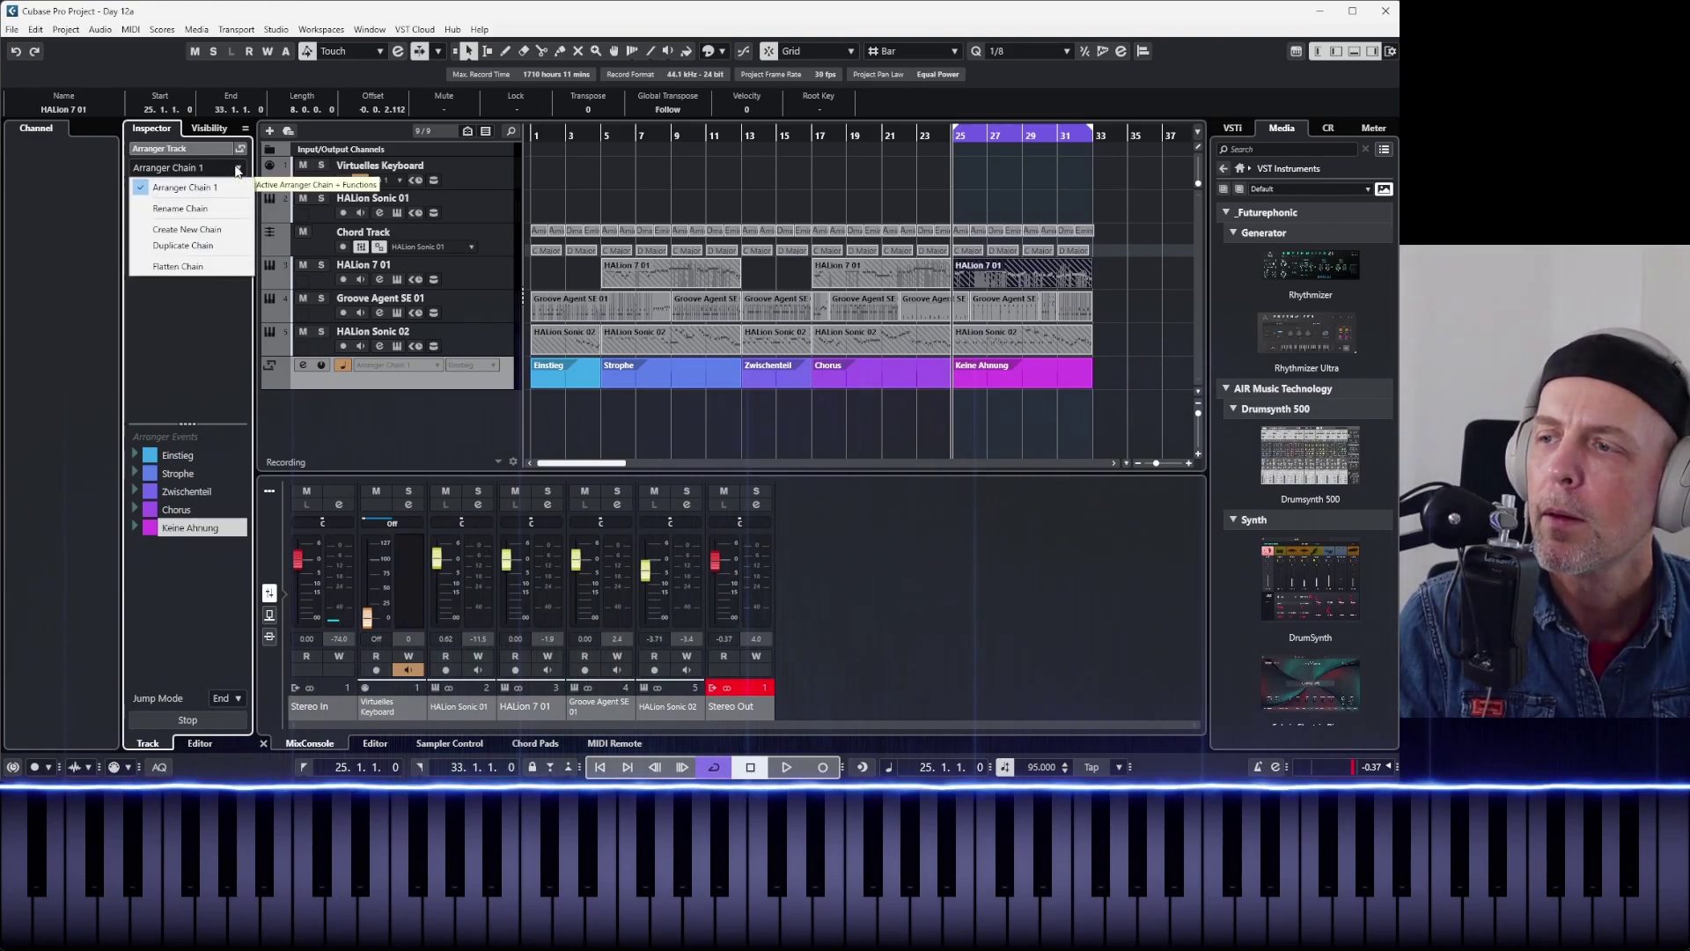
click(237, 170)
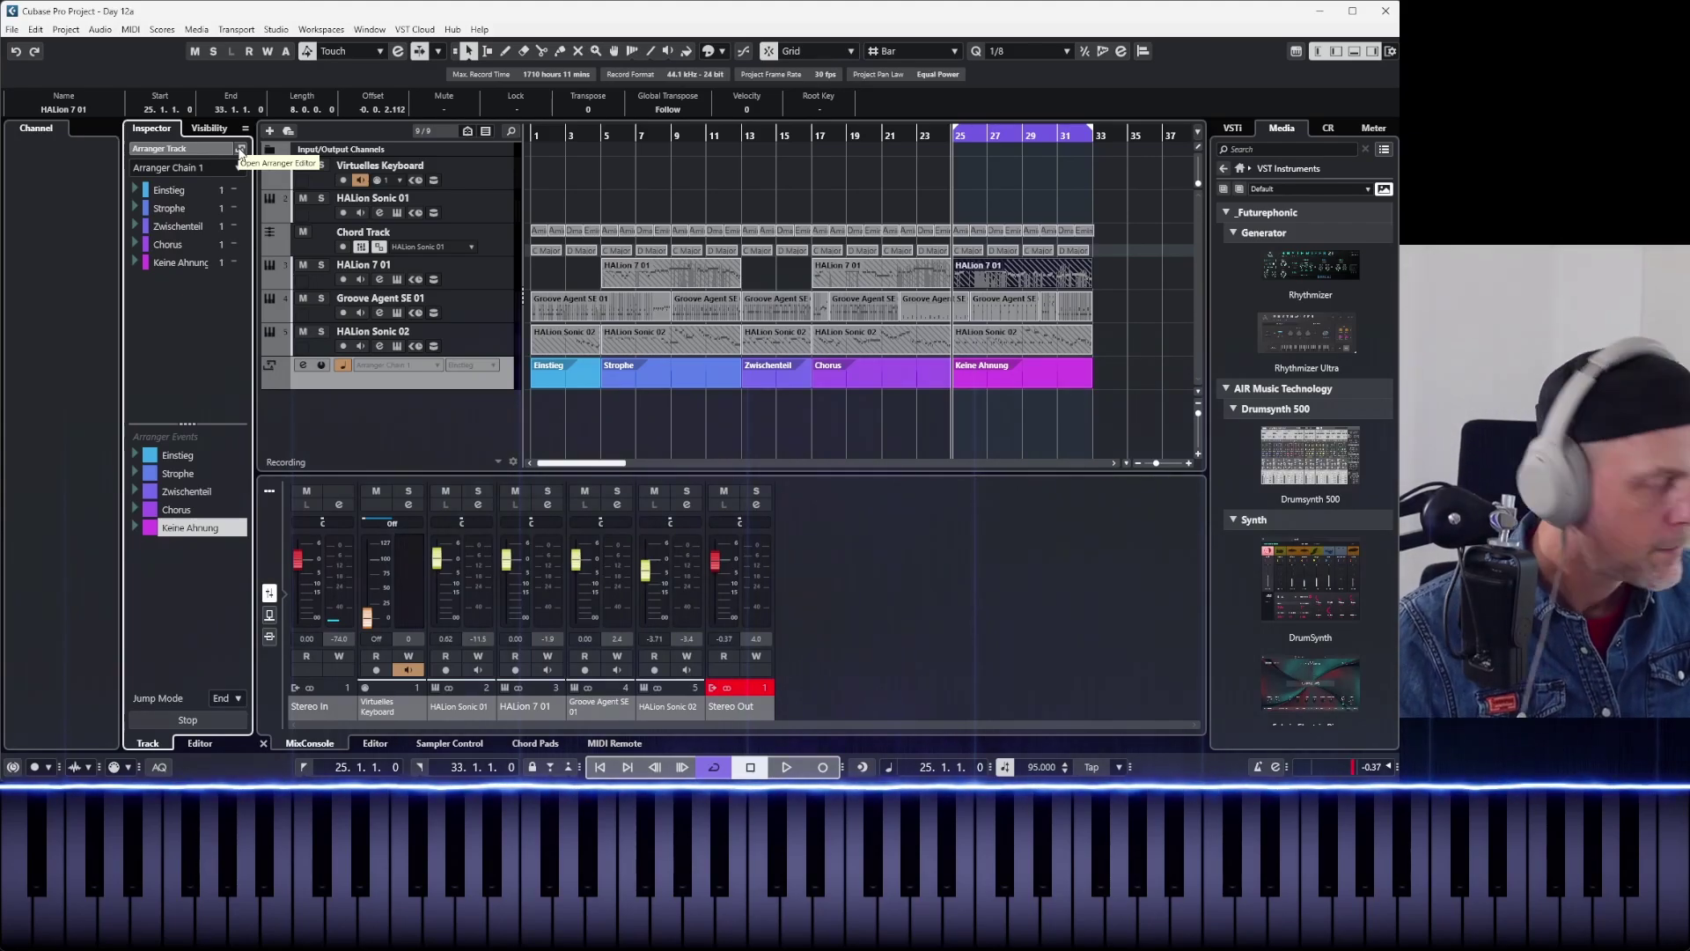
key(KP_Subtract)
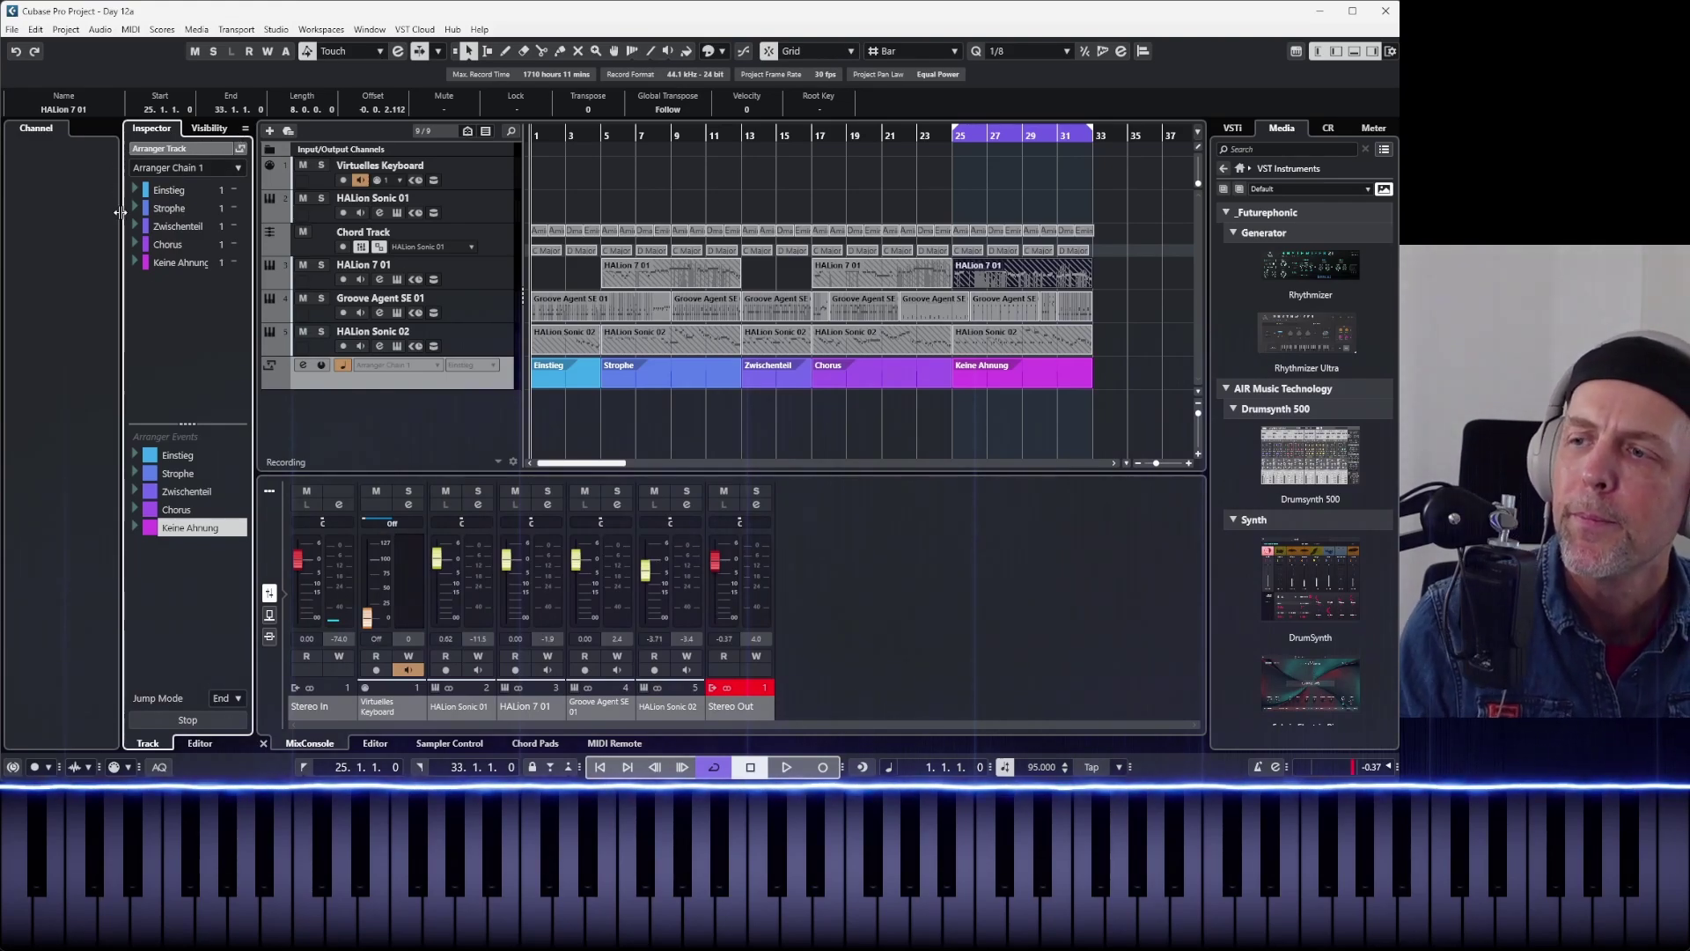
click(267, 367)
right_click(330, 377)
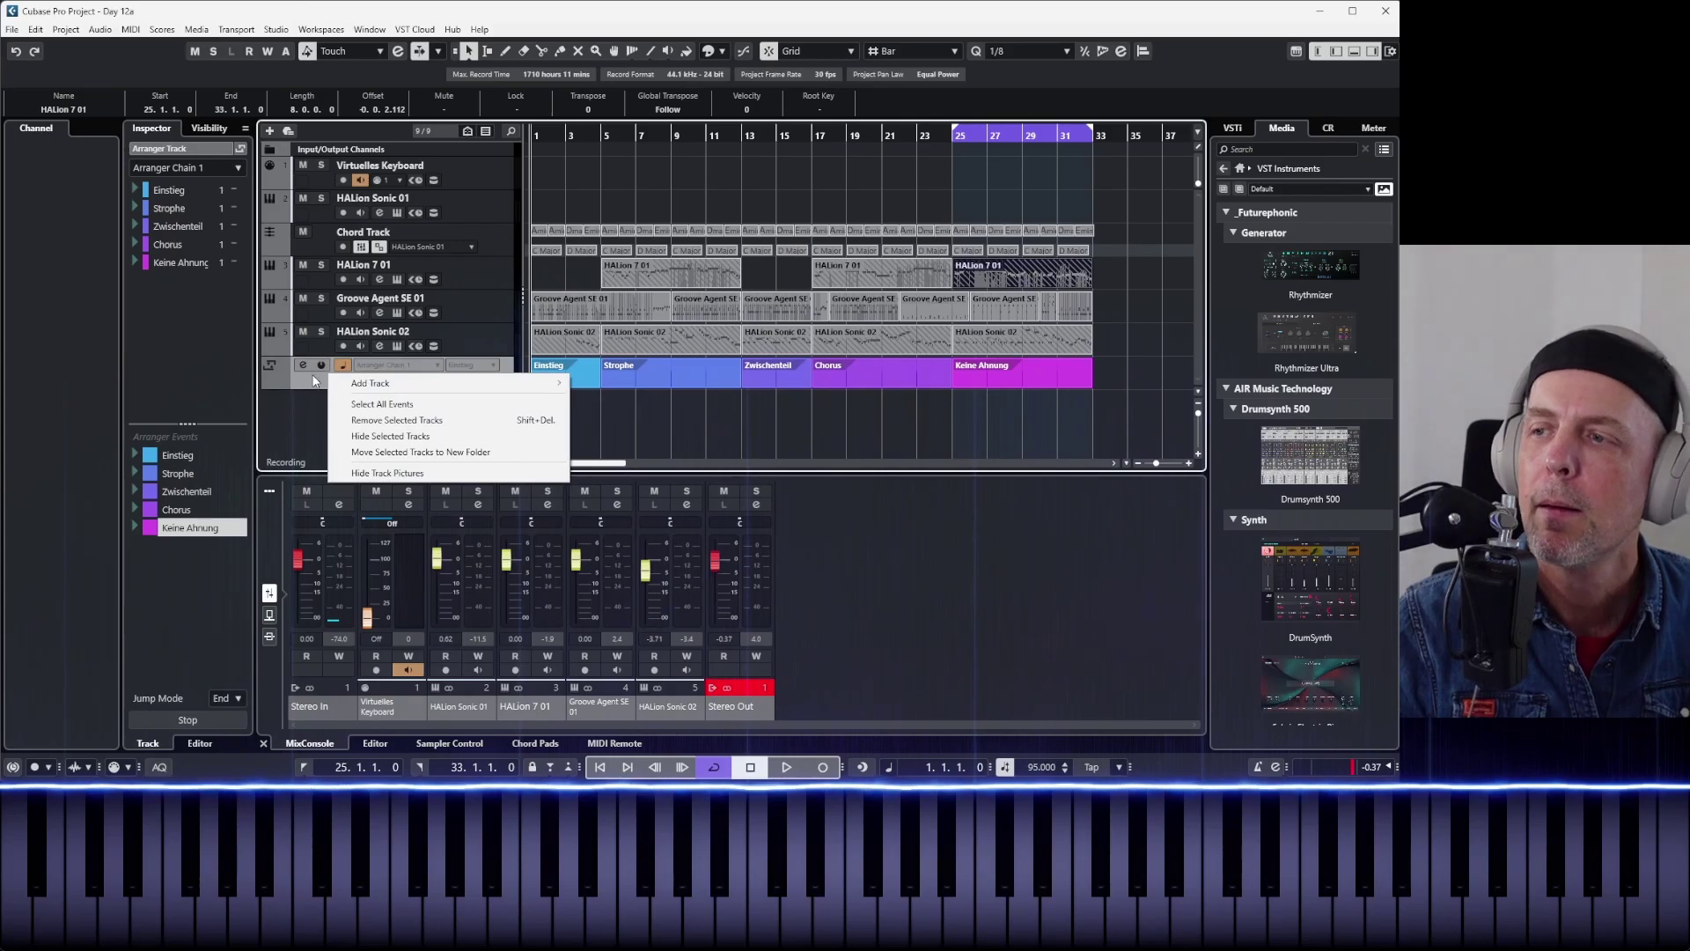
click(298, 387)
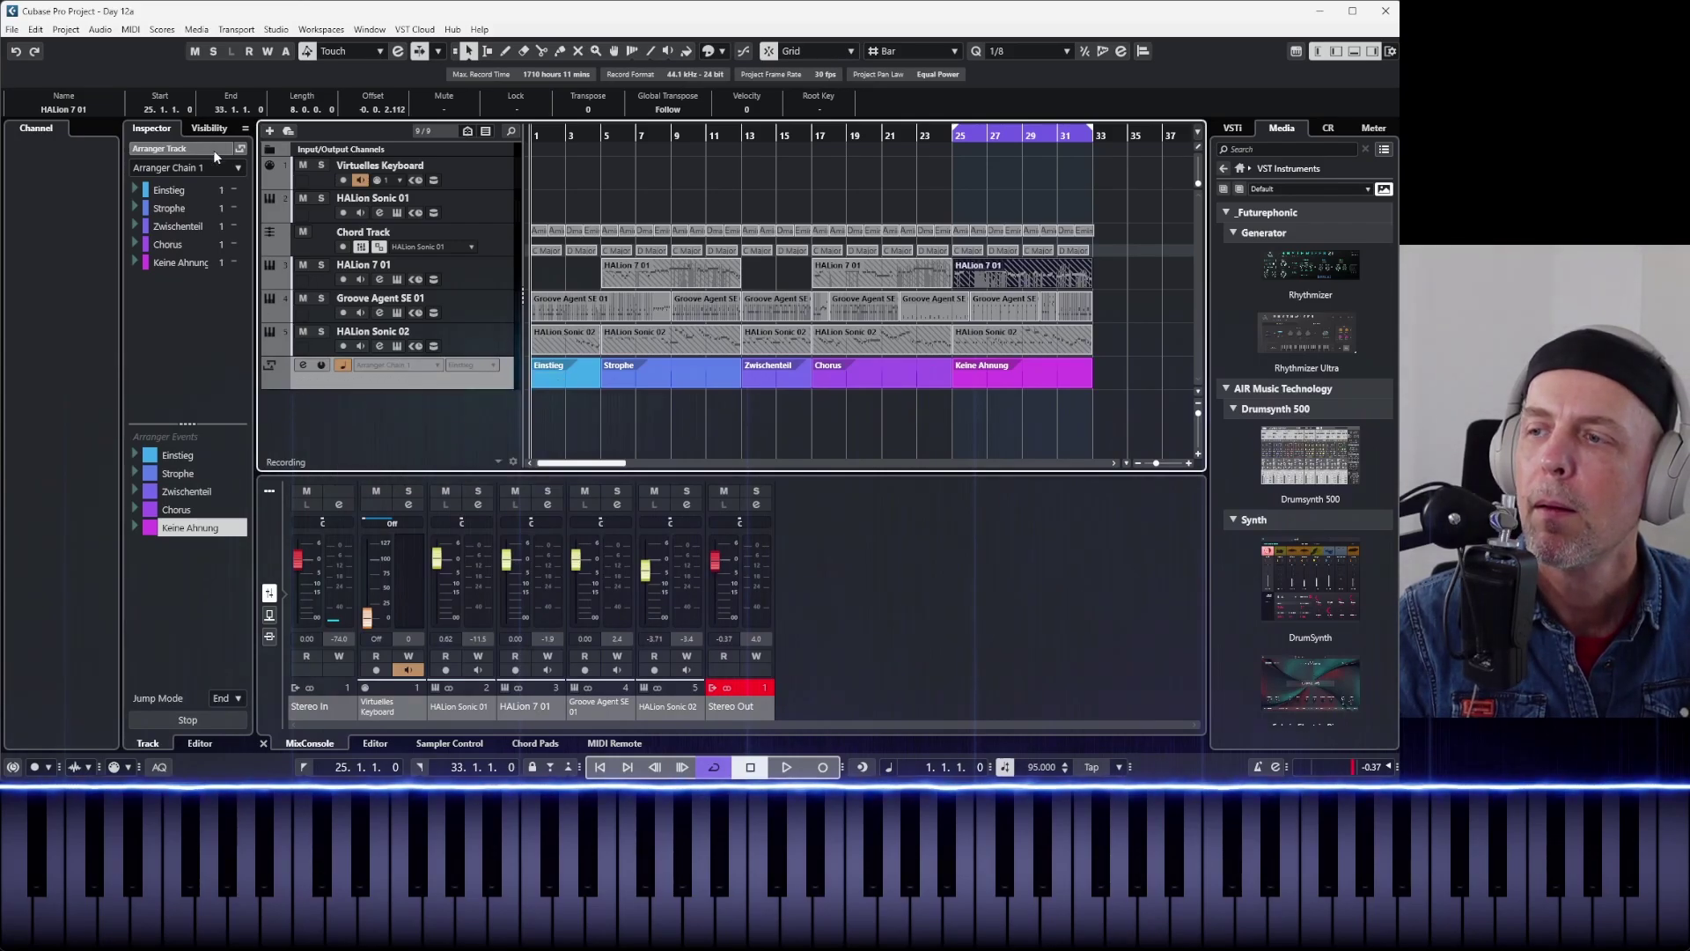
click(238, 151)
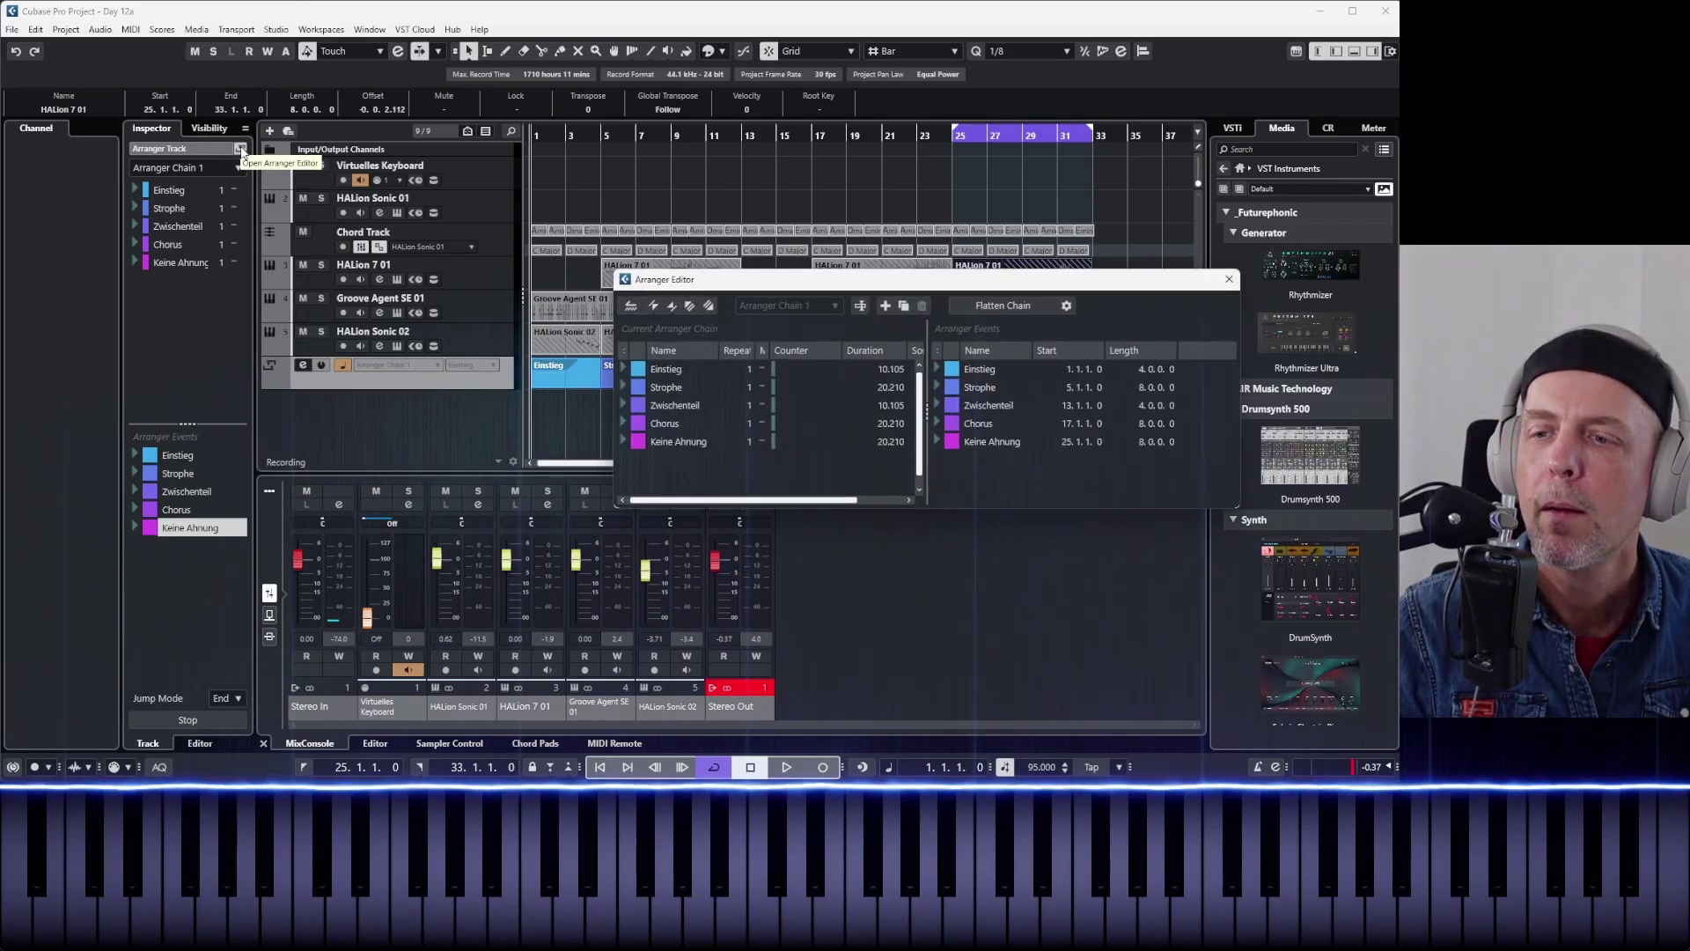
click(630, 306)
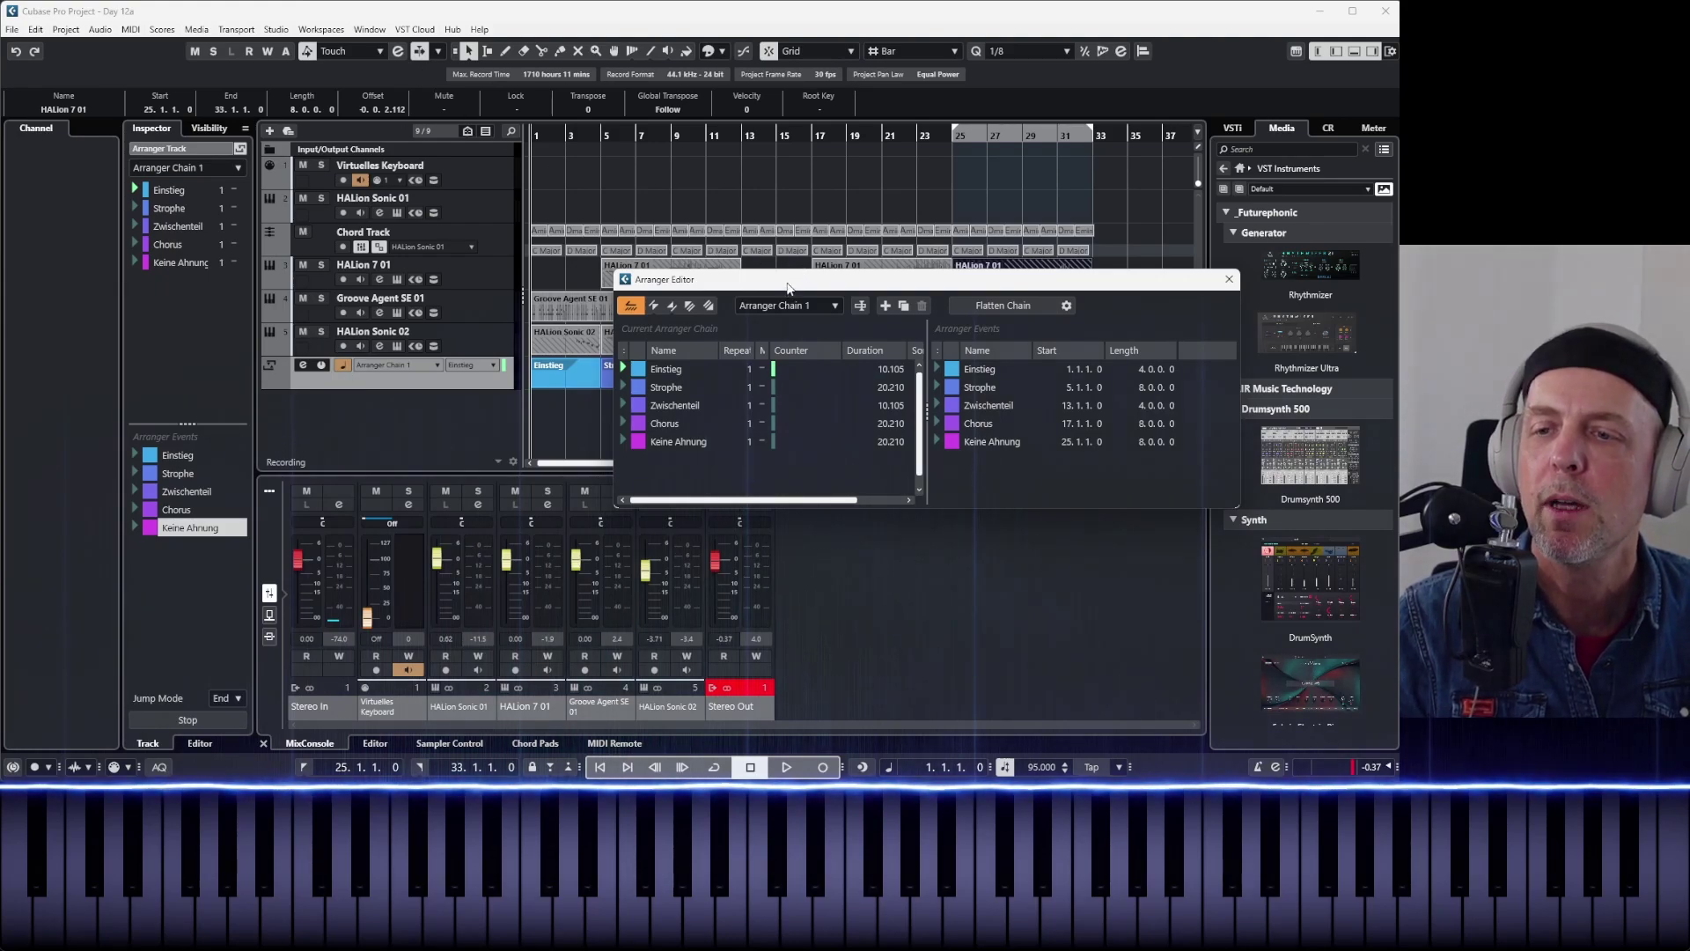
drag(788, 286, 690, 437)
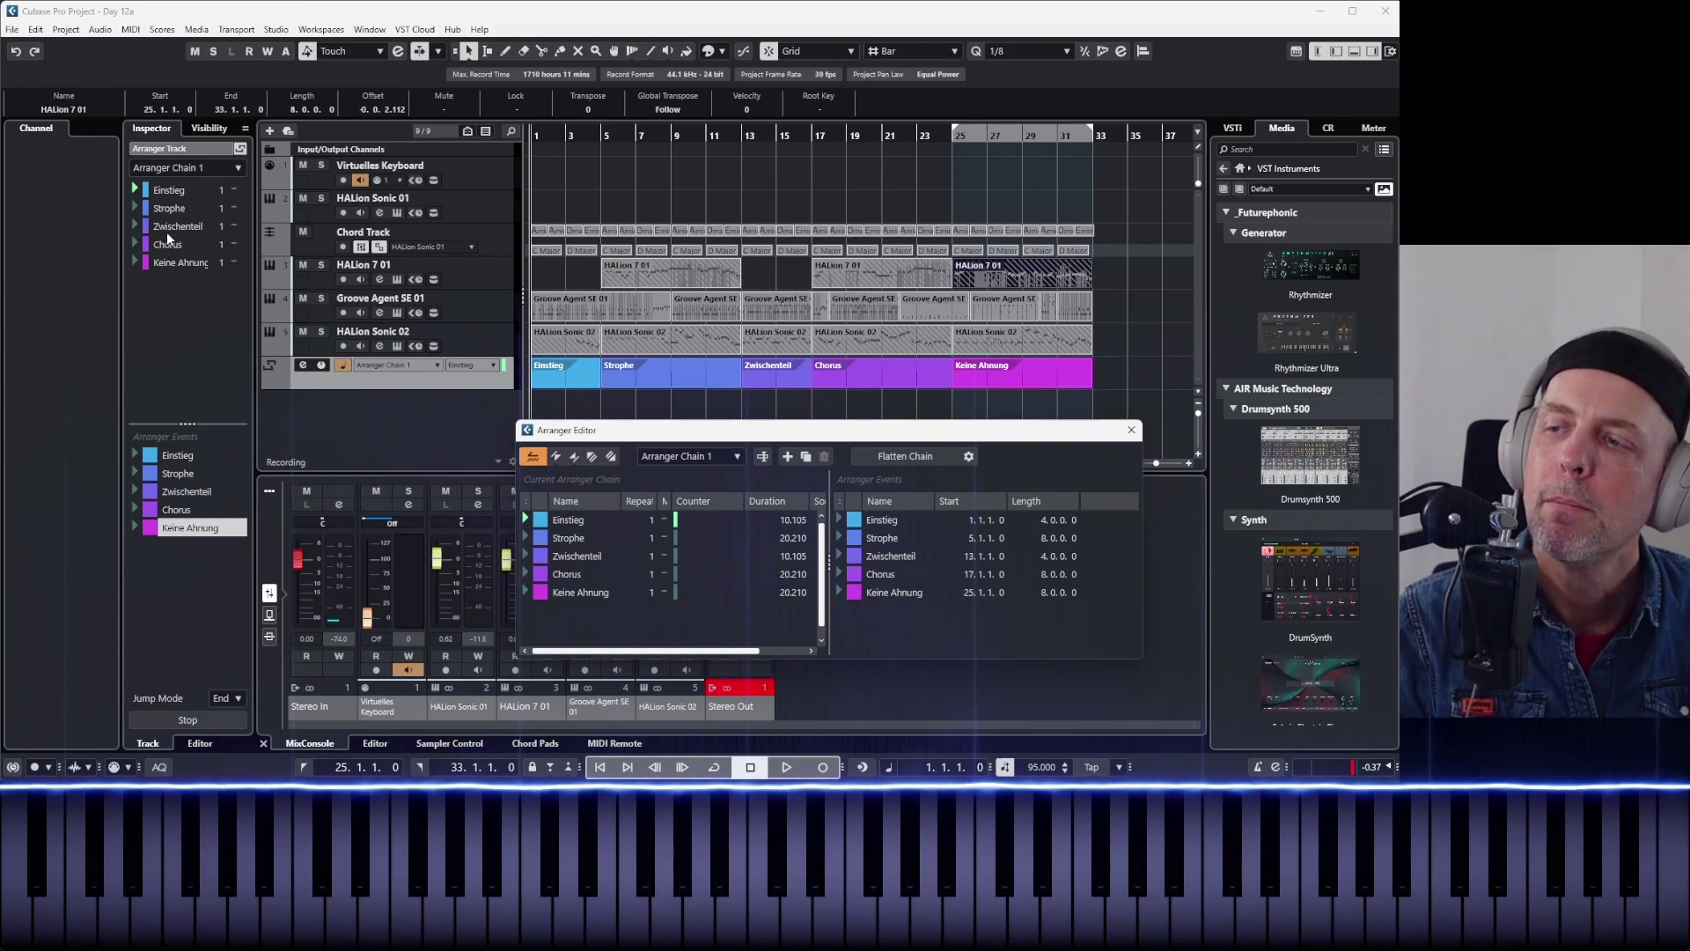
- Move Zwischenteil ahead of Strophe in Arranger Chain 1 and insert a second Zwischenteil between Strophe and Chorus
drag(167, 226, 173, 210)
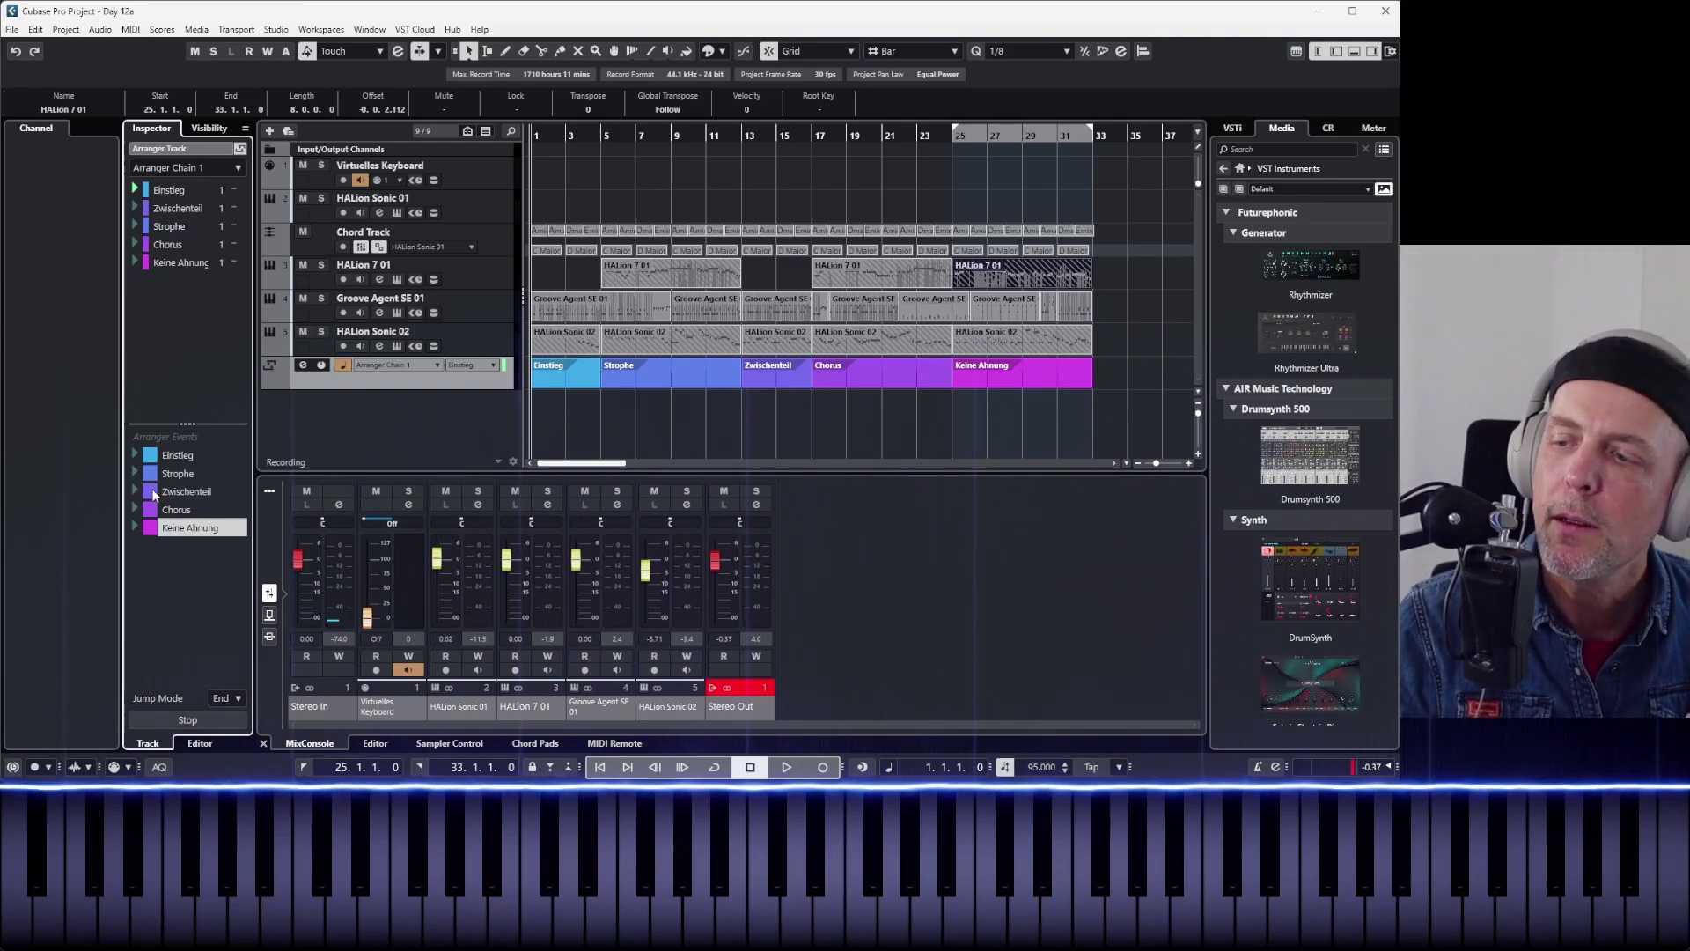
click(153, 495)
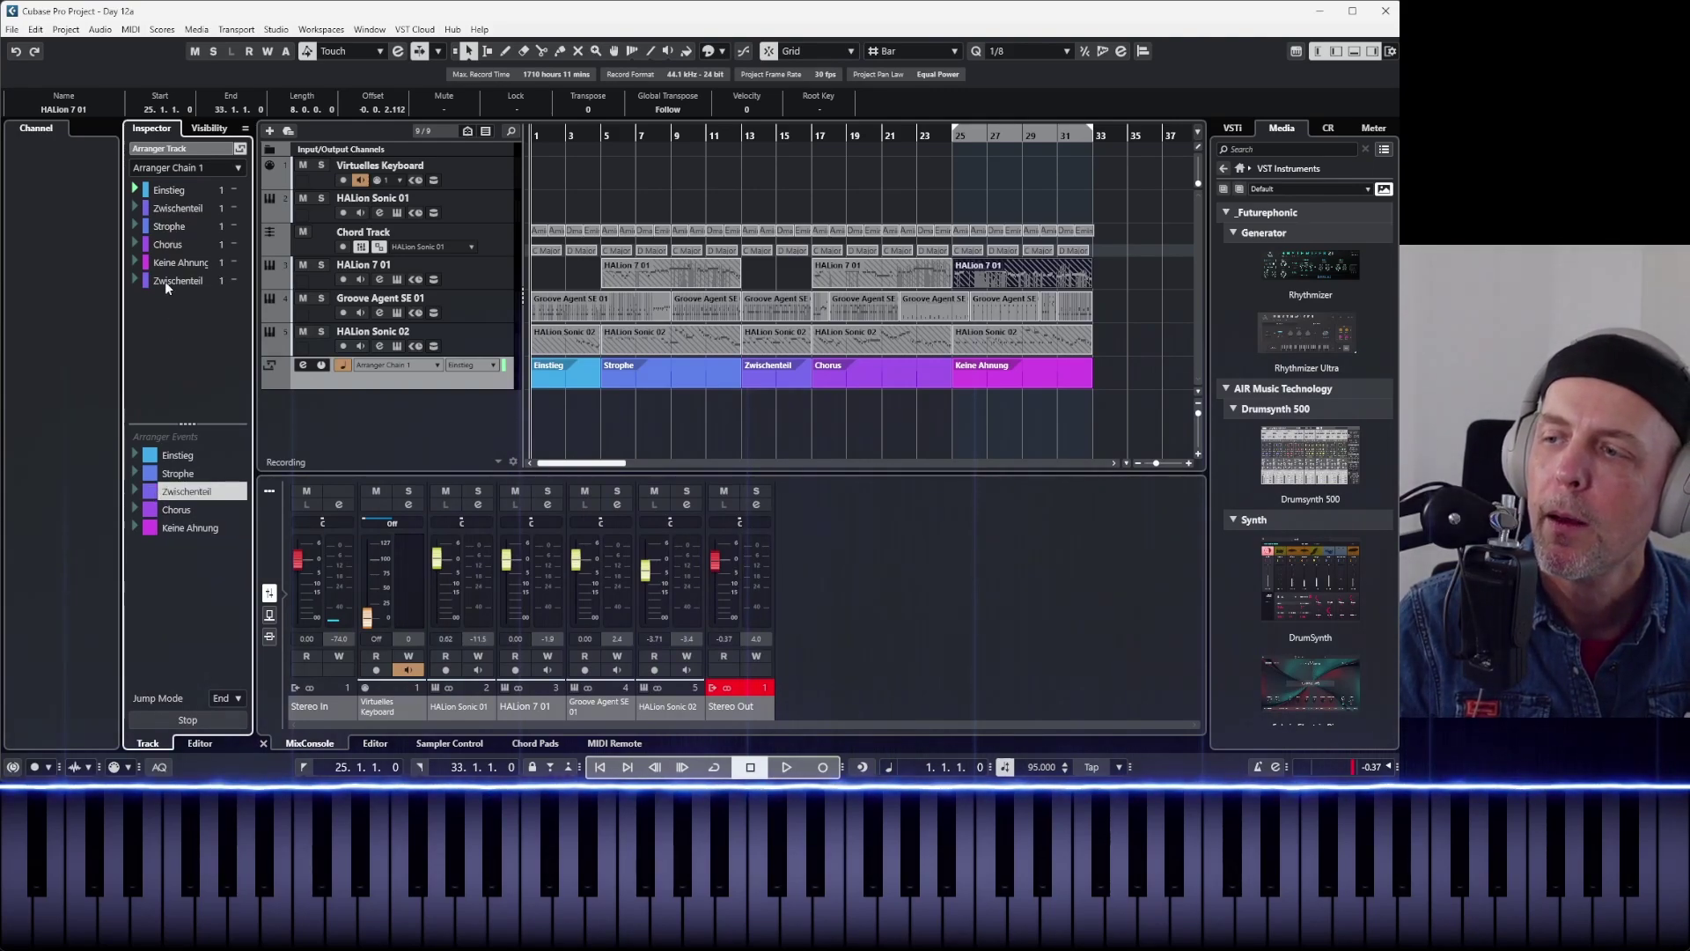
drag(166, 283, 165, 243)
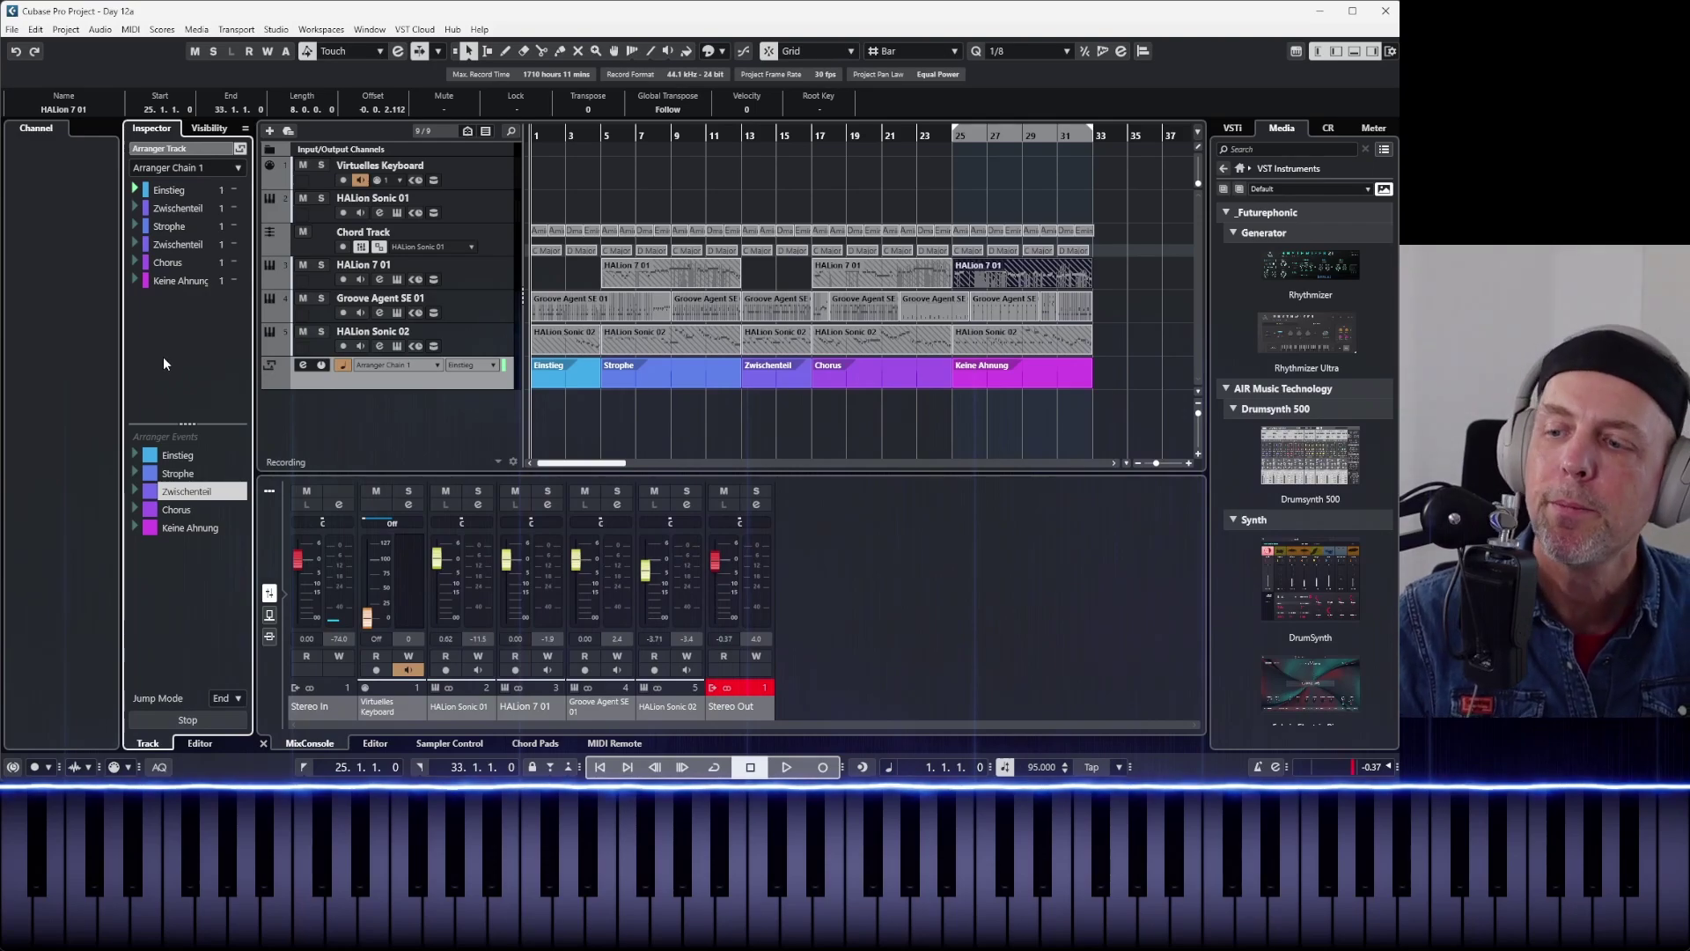
- Play Arranger Chain 1 from Einstieg and lower the HALion Sonic 02 channel's volume slightly during playback
click(136, 192)
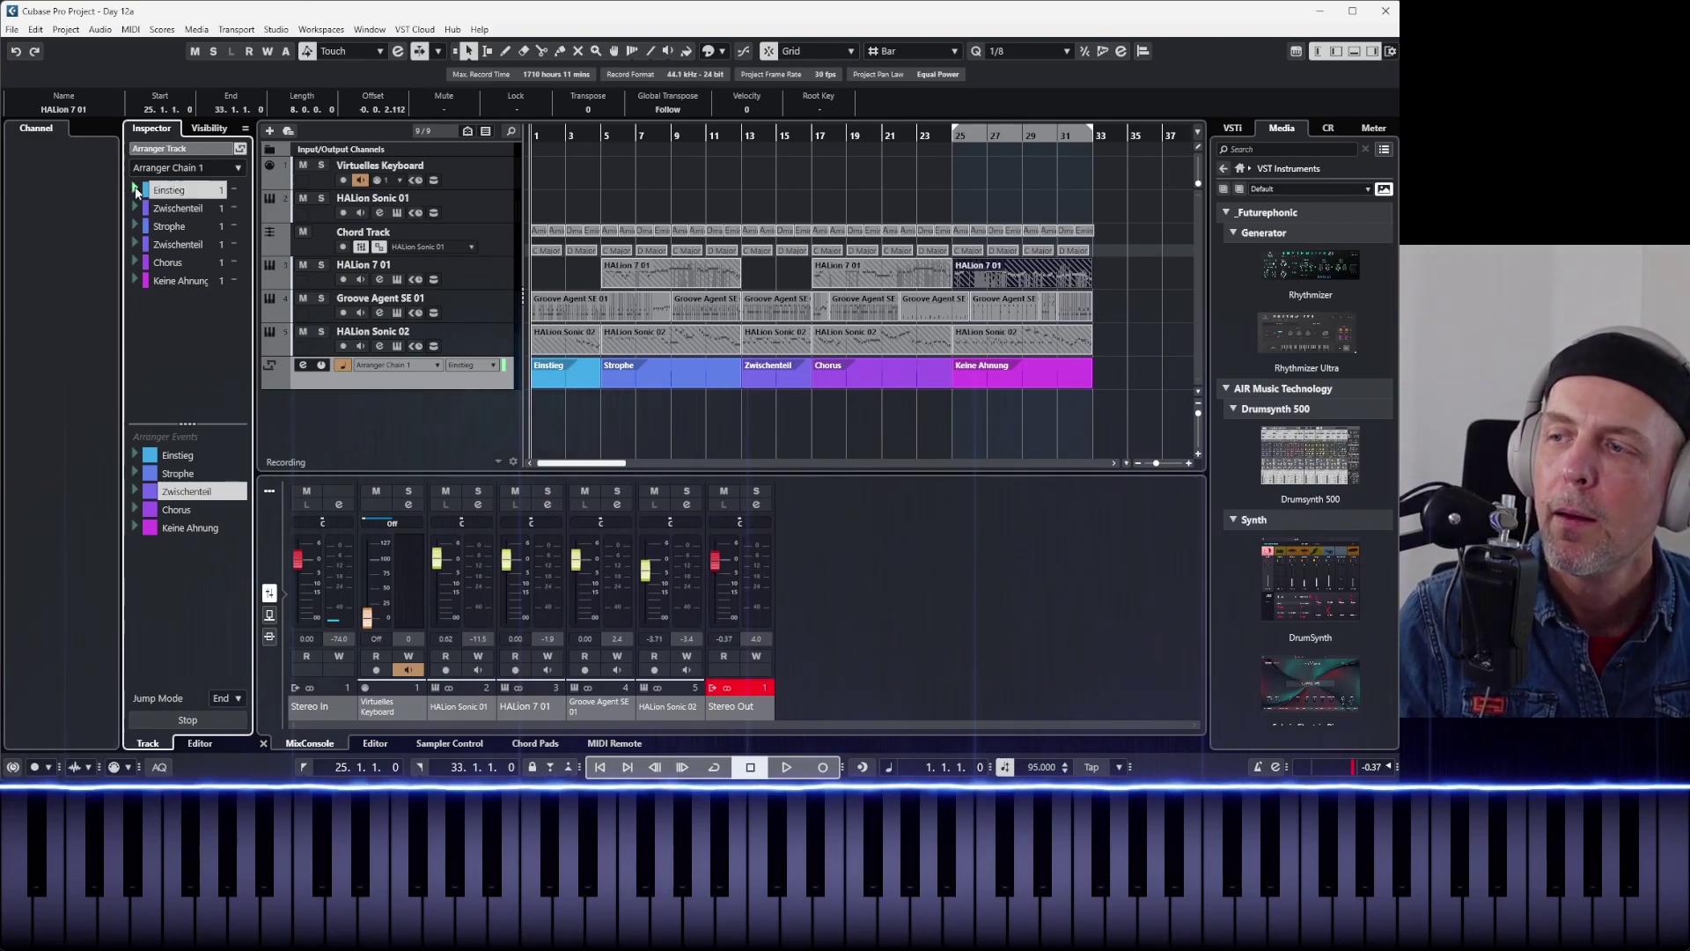
click(171, 301)
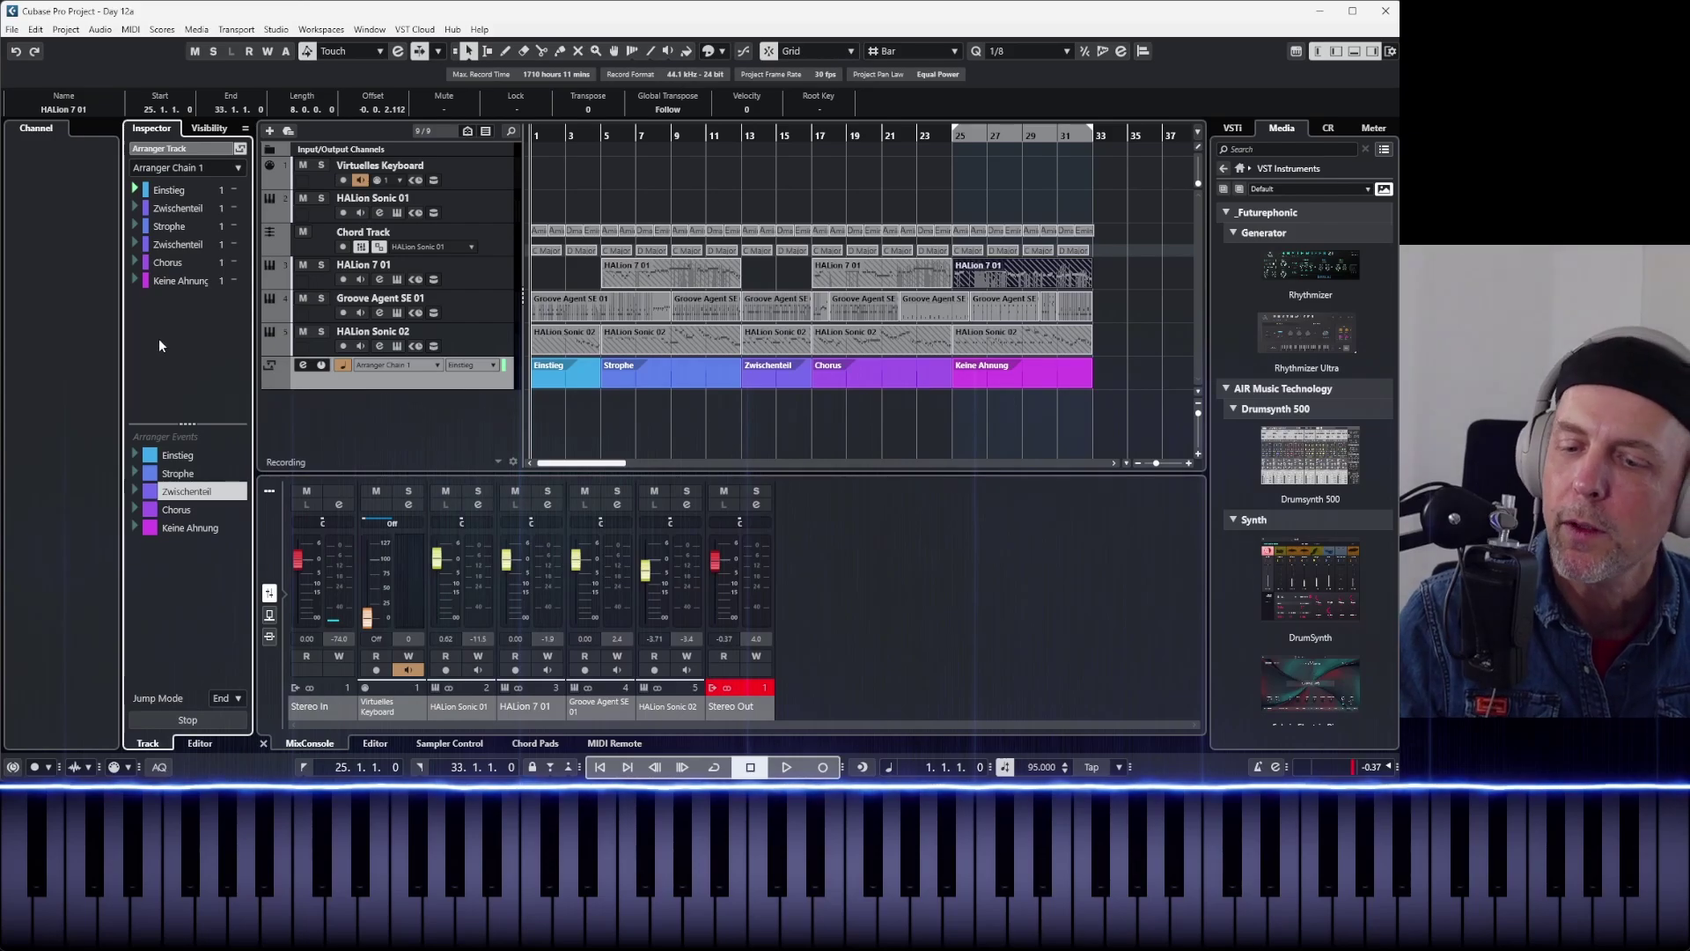
click(788, 769)
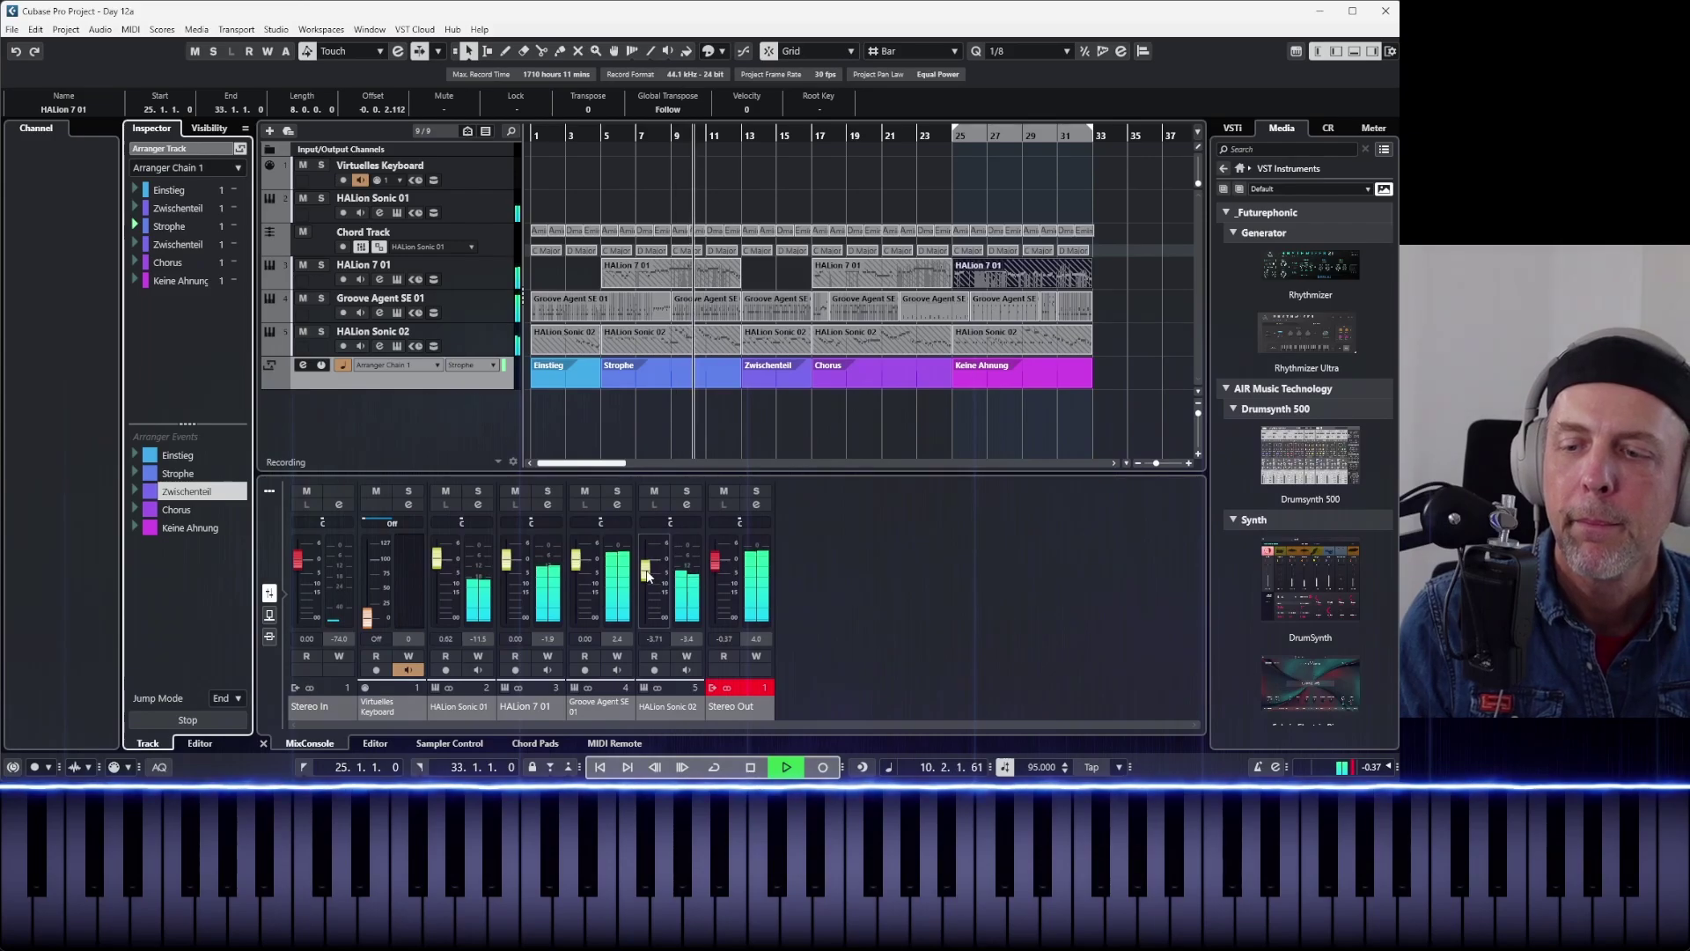
drag(650, 574, 647, 583)
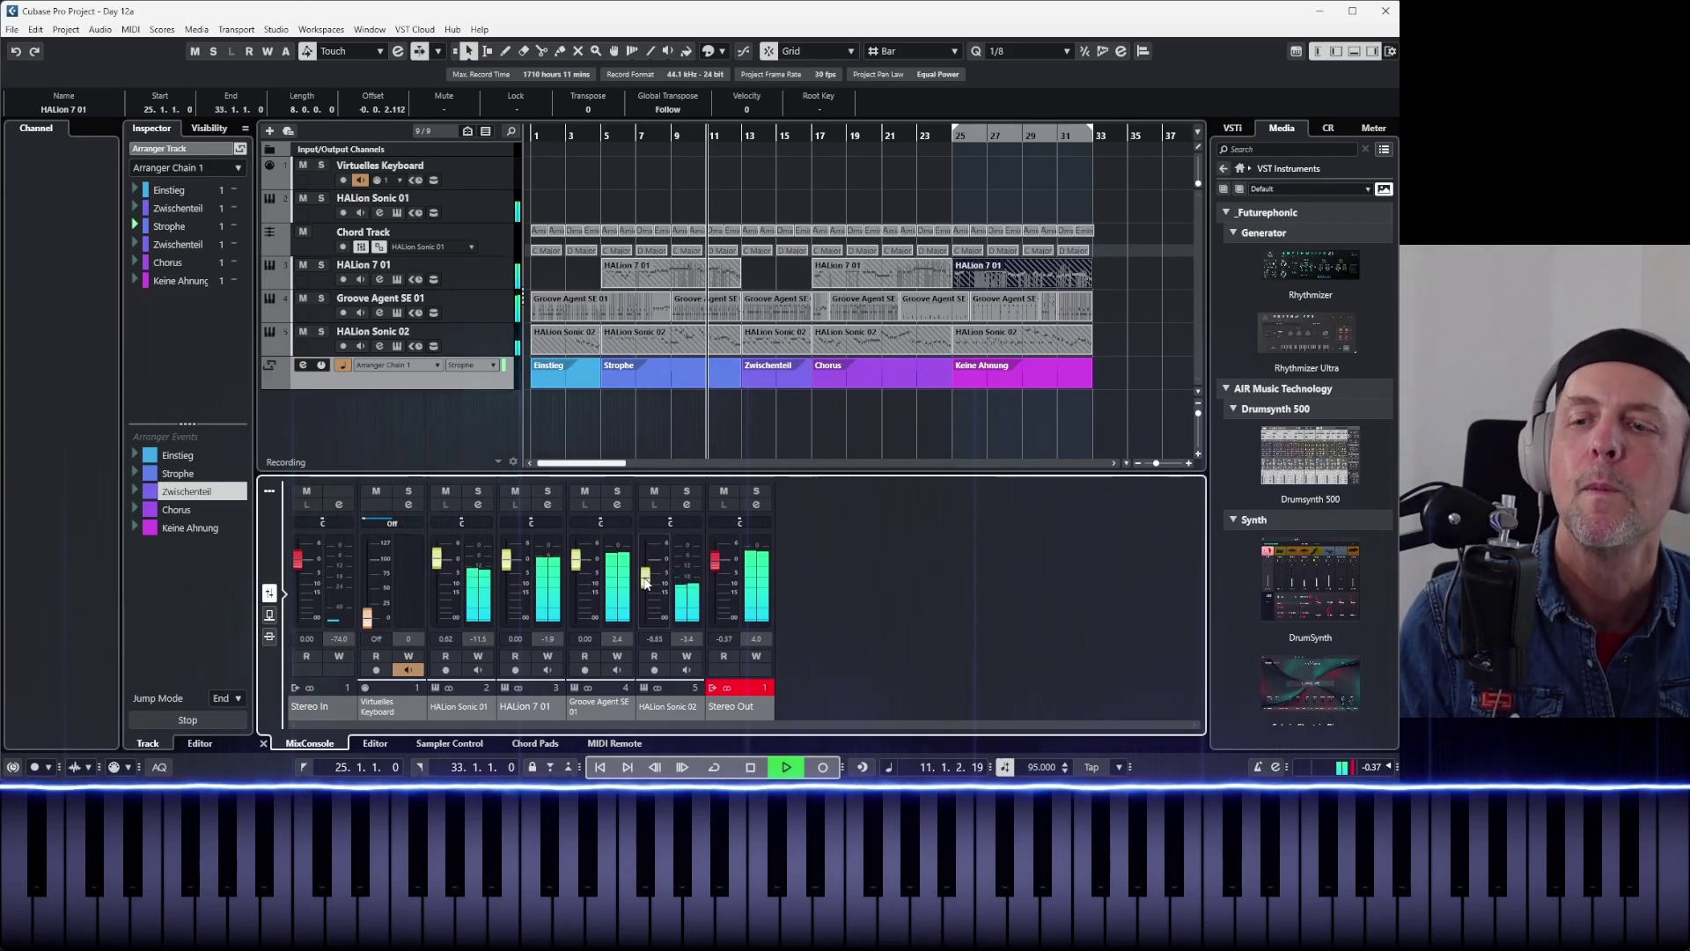